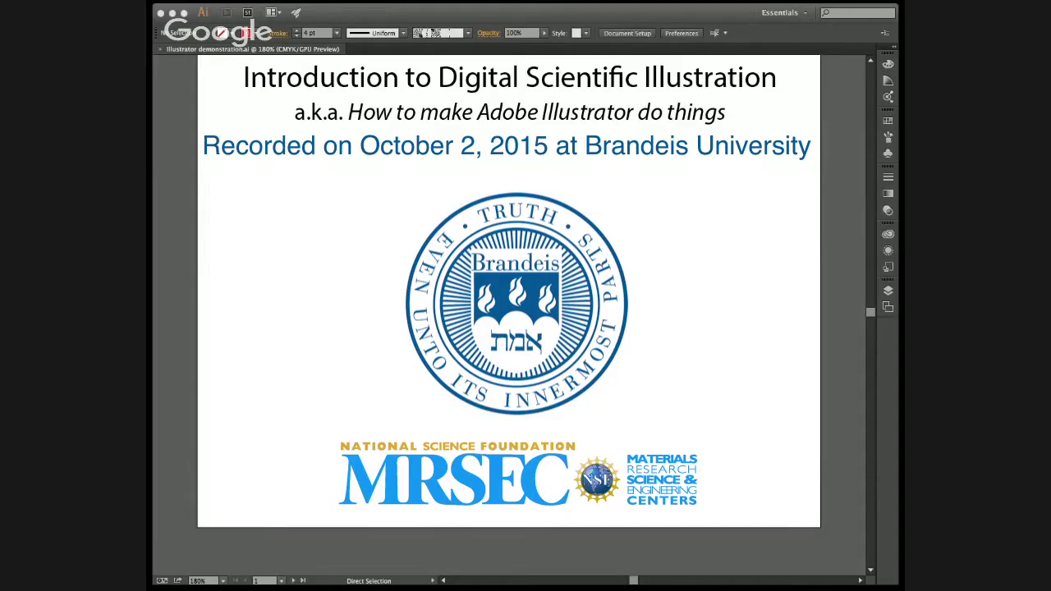
# Step: Examine the introductory outline and the example figure page, including a close look at the lipid membrane ring in panel C
pyautogui.press('super+Tab')
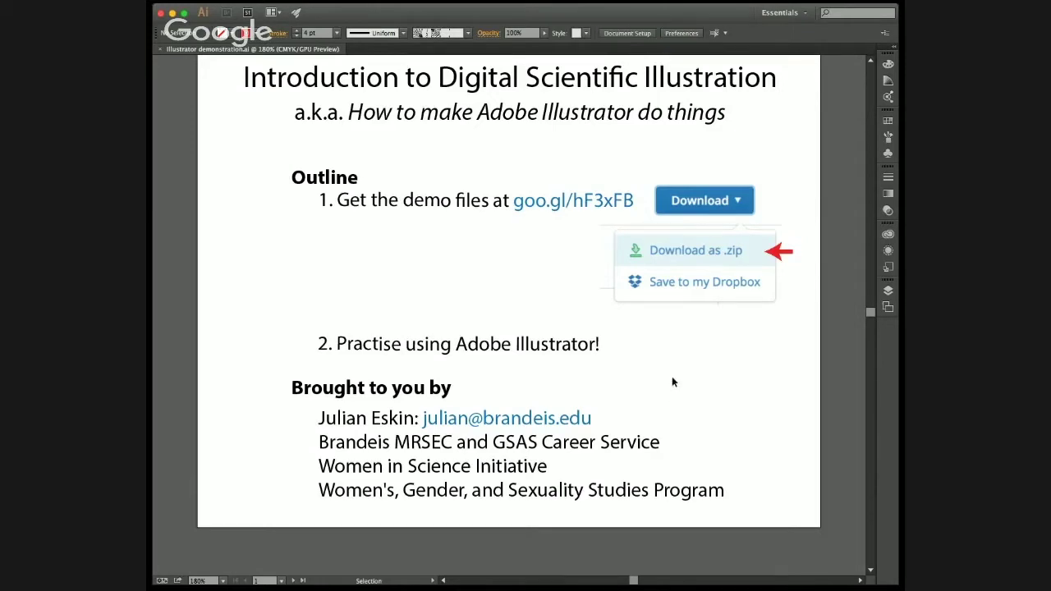
pyautogui.moveTo(595, 193); pyautogui.dragTo(609, 210)
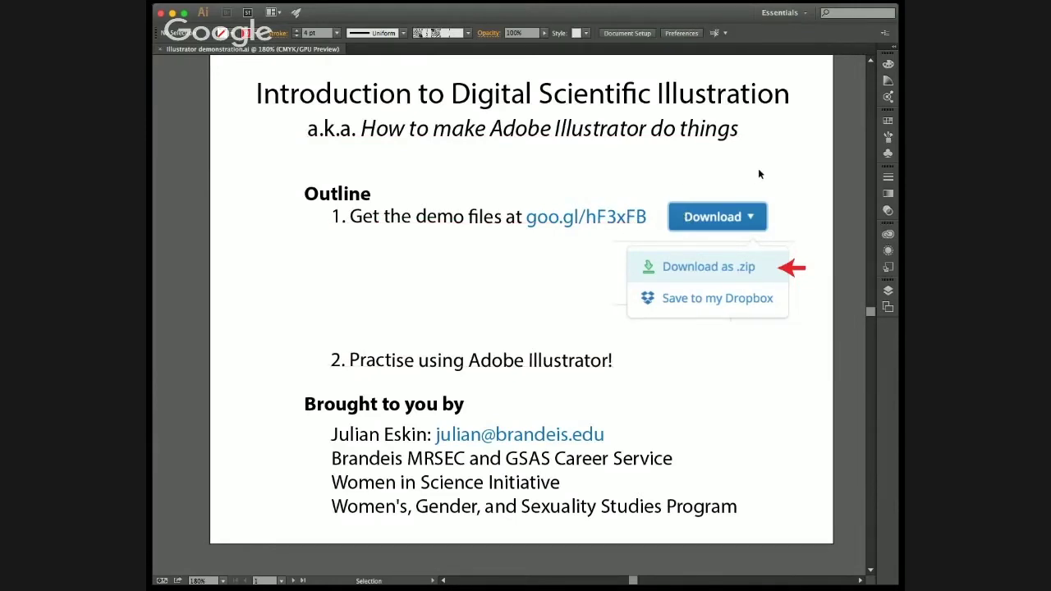
pyautogui.press('space')
pyautogui.moveTo(739, 152); pyautogui.dragTo(347, 188)
pyautogui.moveTo(685, 181); pyautogui.dragTo(215, 173)
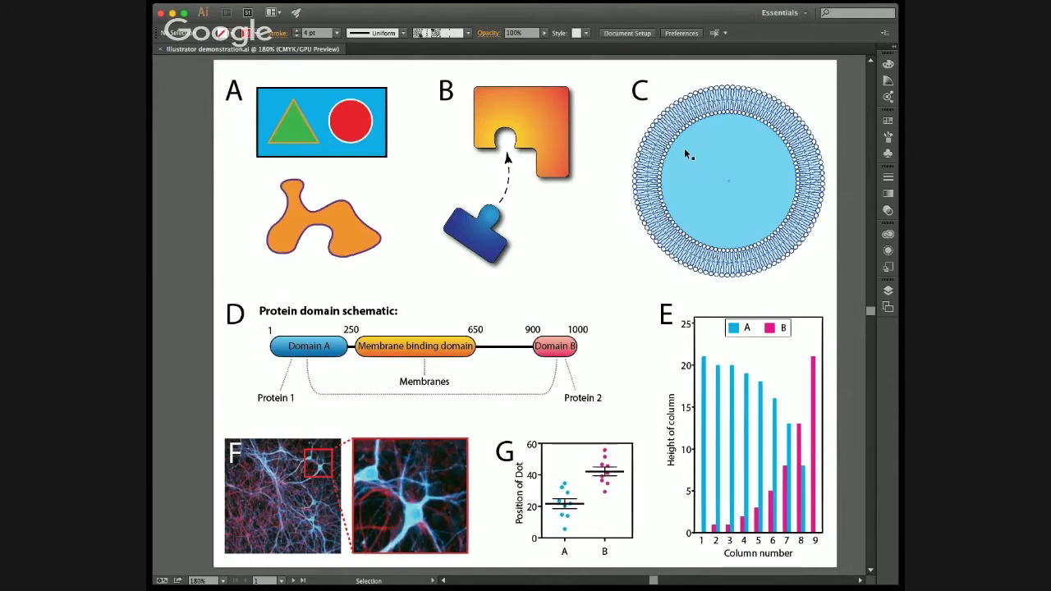
pyautogui.scroll(1, 672, 143)
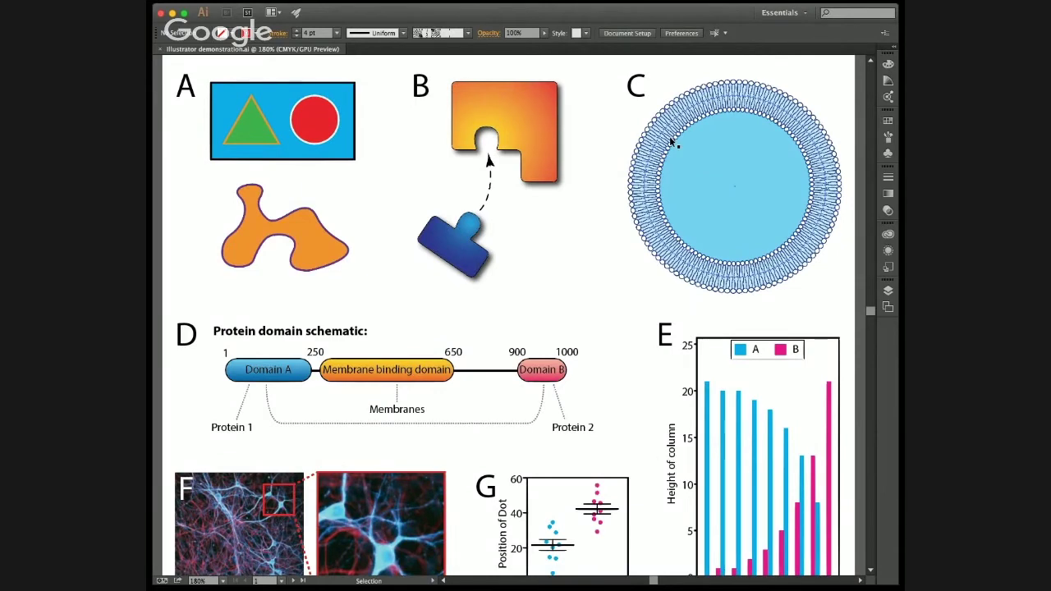
pyautogui.scroll(5, 672, 143)
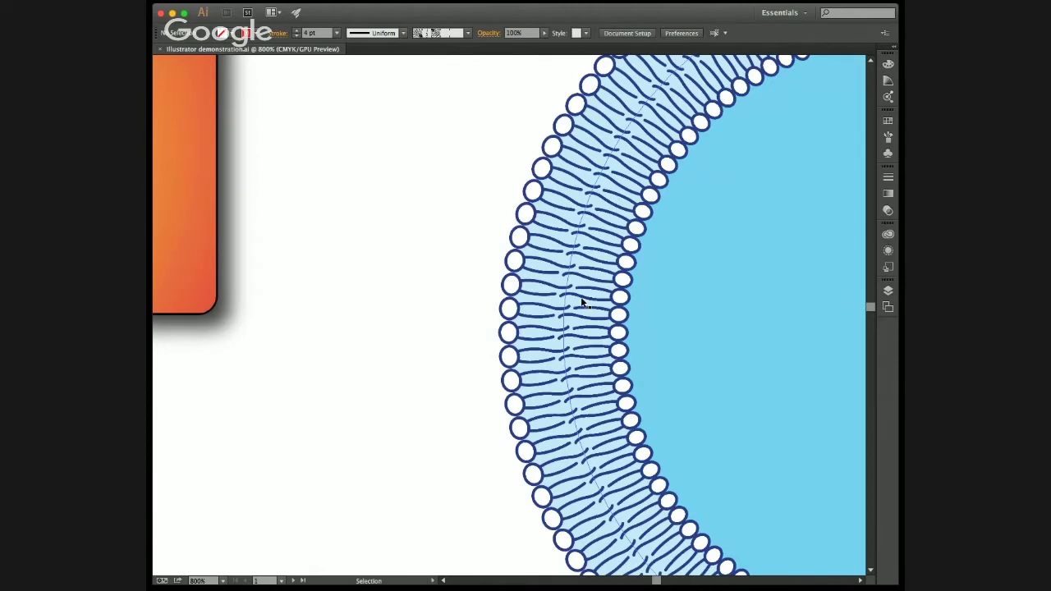
pyautogui.scroll(-5, 582, 303)
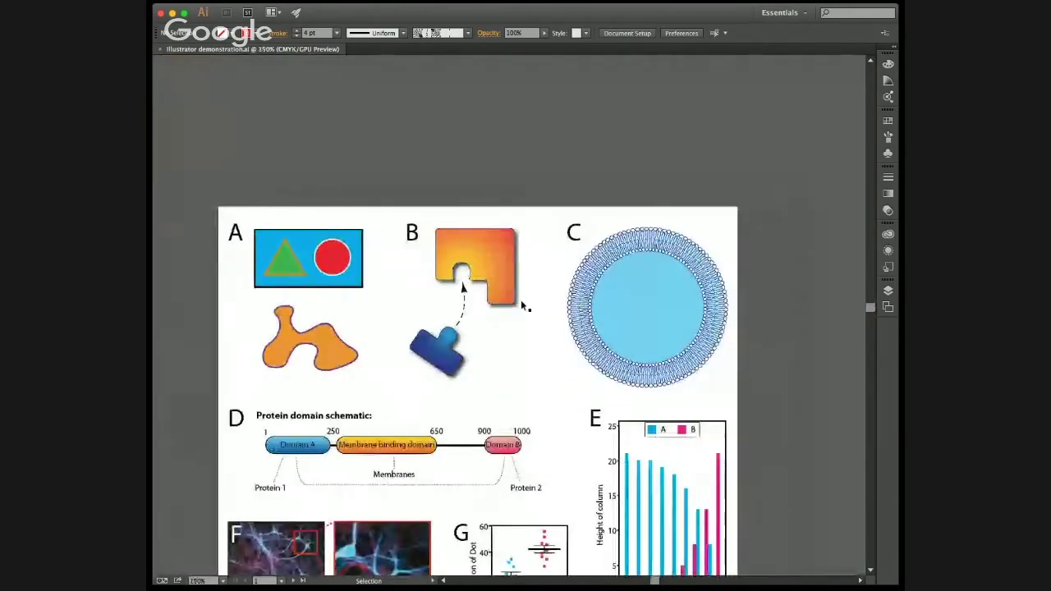
pyautogui.scroll(-3, 521, 300)
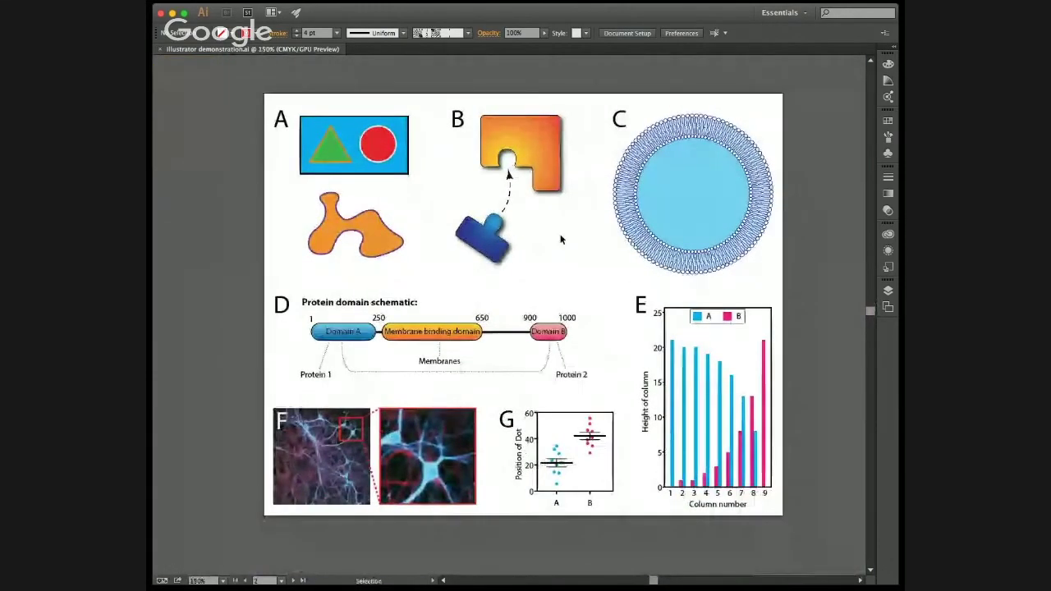
pyautogui.scroll(1, 561, 240)
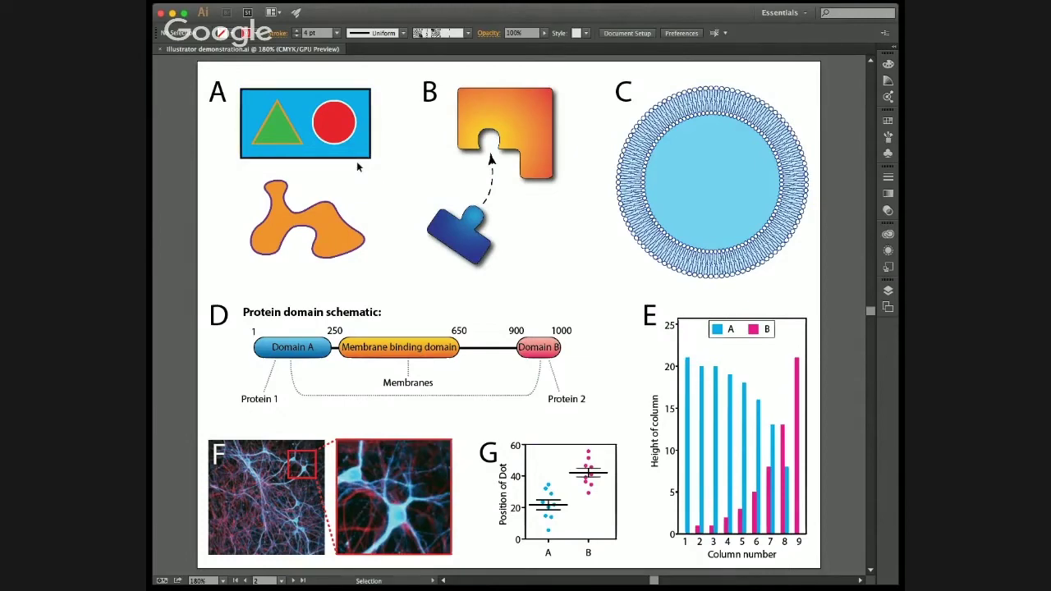
# Step: Examine the orange blob's outline in panel A at extreme magnification, along with the shapes above it
pyautogui.press('space')
pyautogui.moveTo(313, 132); pyautogui.dragTo(414, 165)
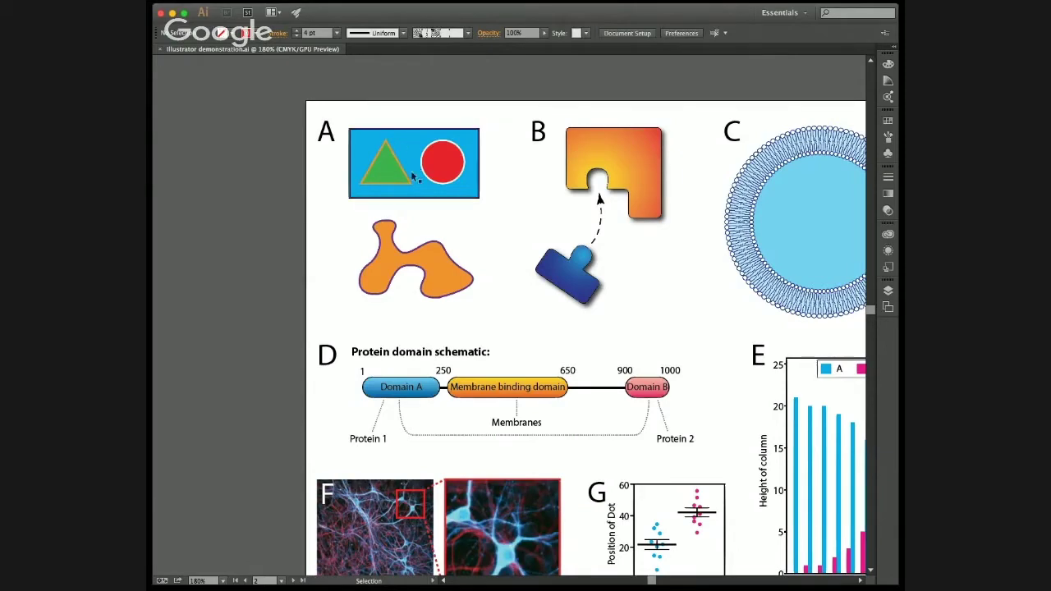
pyautogui.scroll(11, 385, 245)
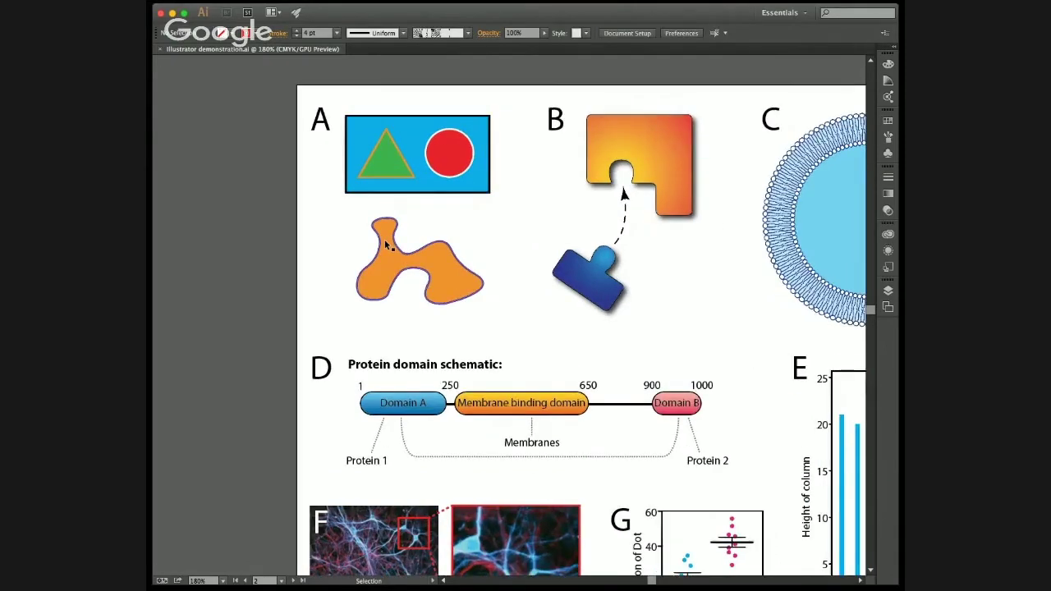
pyautogui.scroll(4, 361, 261)
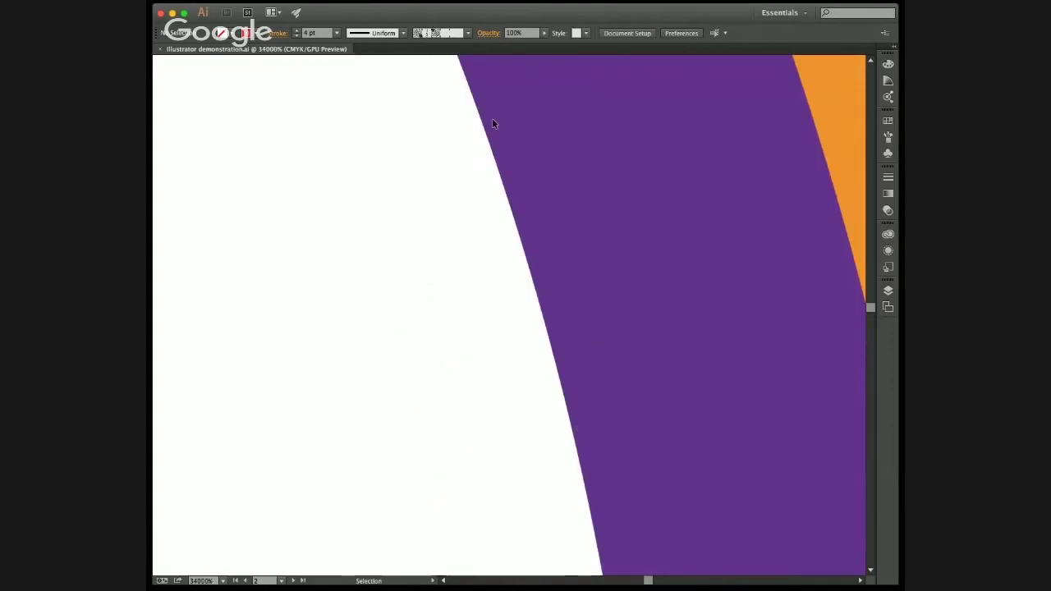
pyautogui.scroll(-12, 596, 231)
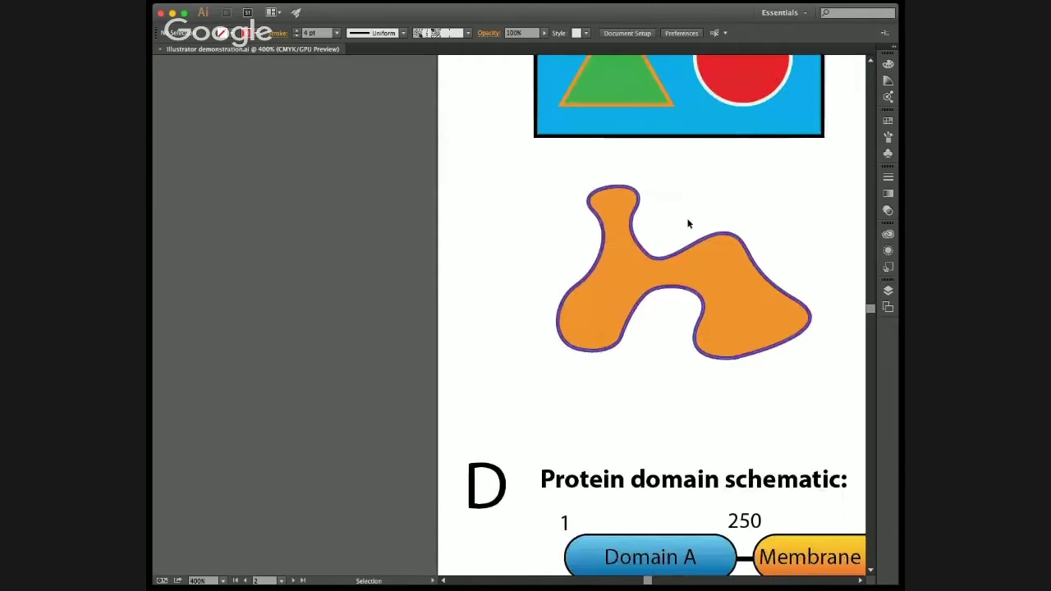
pyautogui.moveTo(689, 220); pyautogui.dragTo(525, 344)
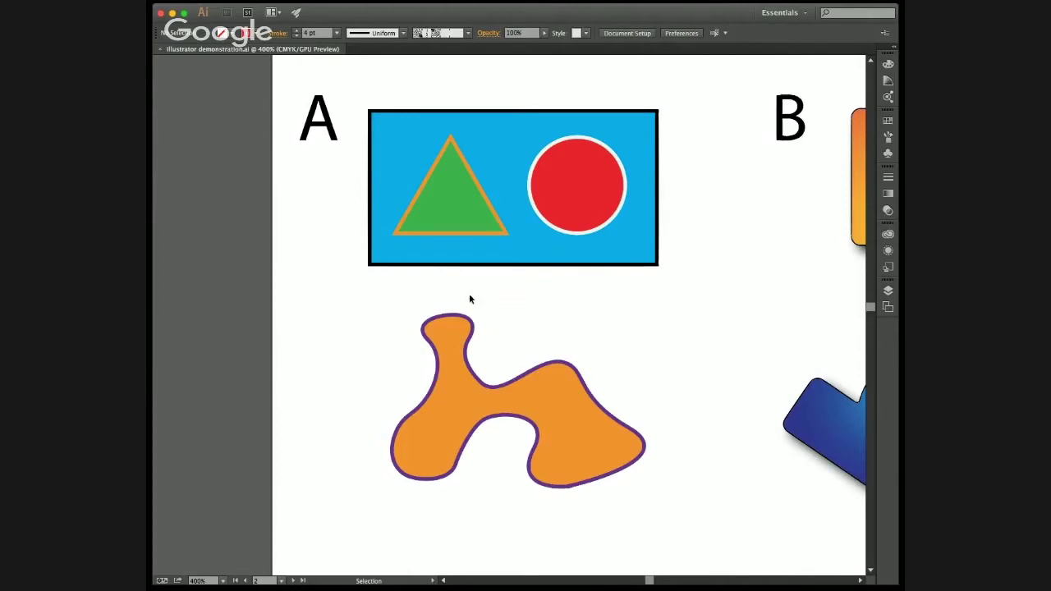
# Step: Inspect the paths of the grouped shapes in panel A and the puzzle pieces in panel B, ending on the whole page
pyautogui.click(453, 196)
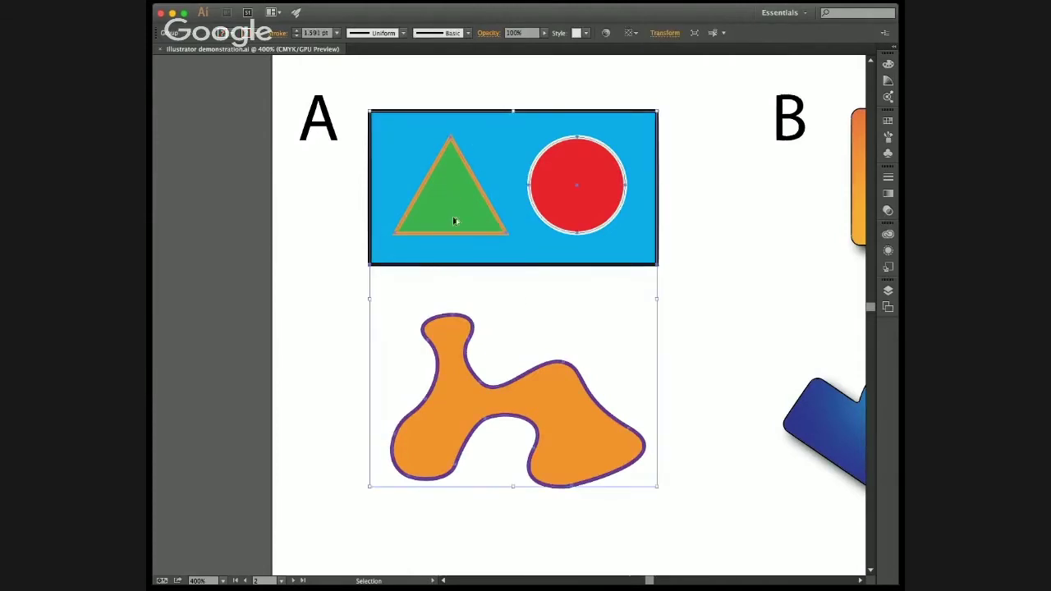
pyautogui.scroll(2, 453, 215)
pyautogui.moveTo(443, 174); pyautogui.dragTo(455, 217)
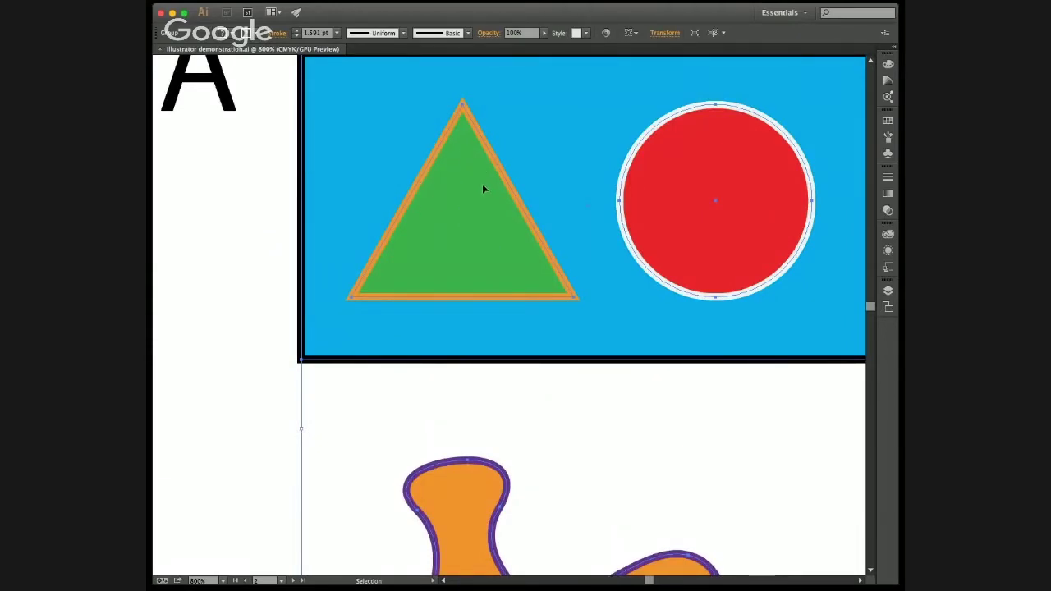
pyautogui.moveTo(482, 184); pyautogui.dragTo(419, 199)
pyautogui.scroll(-2, 442, 219)
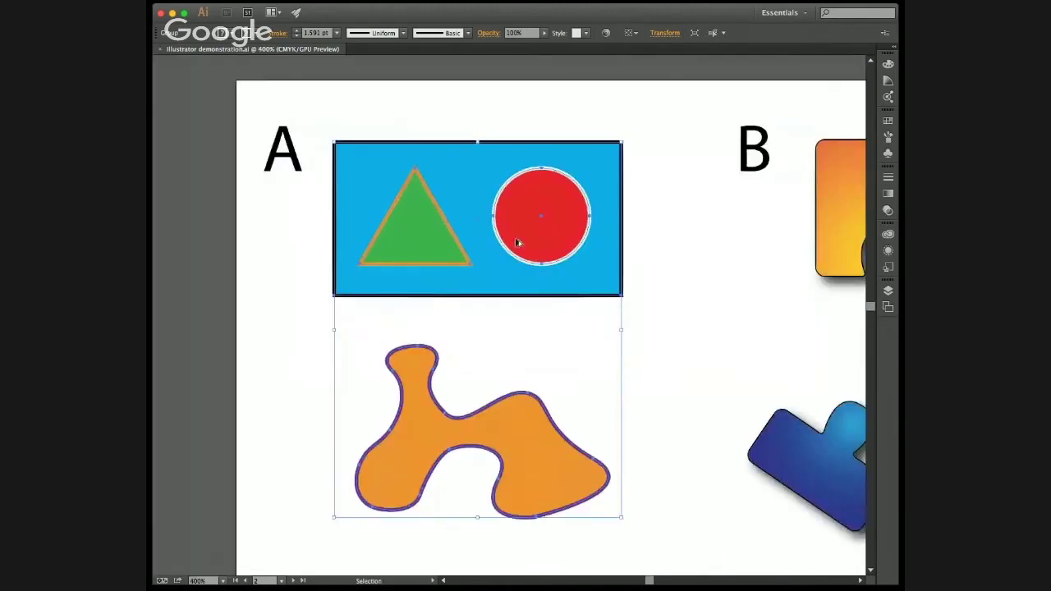
pyautogui.scroll(-1, 519, 243)
pyautogui.hscroll(3, 732, 199)
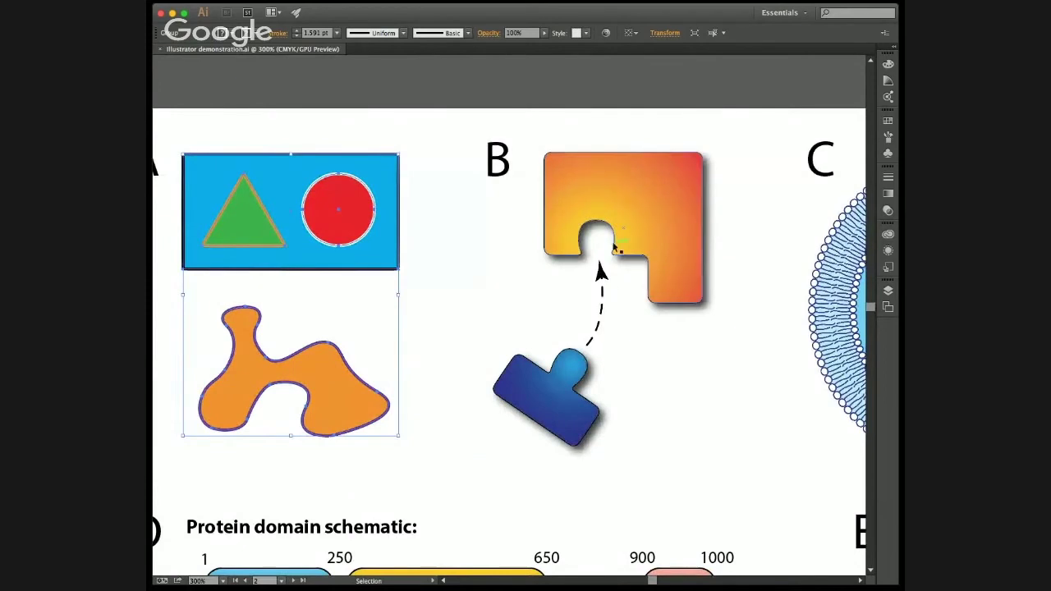
pyautogui.click(451, 252)
pyautogui.hscroll(-2, 493, 235)
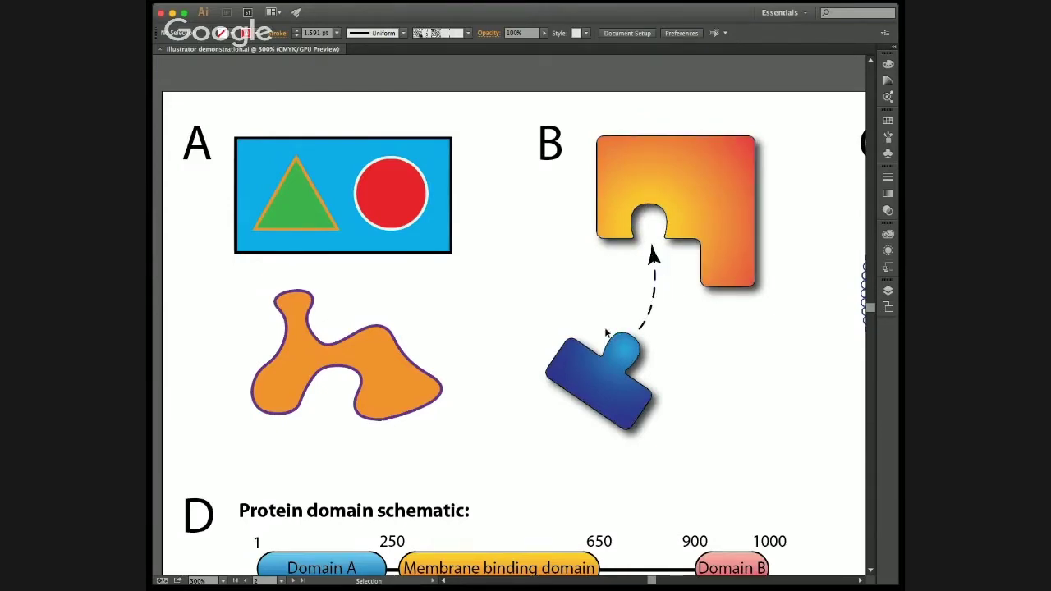
pyautogui.press('a')
pyautogui.hotkey('ctrl', '0')
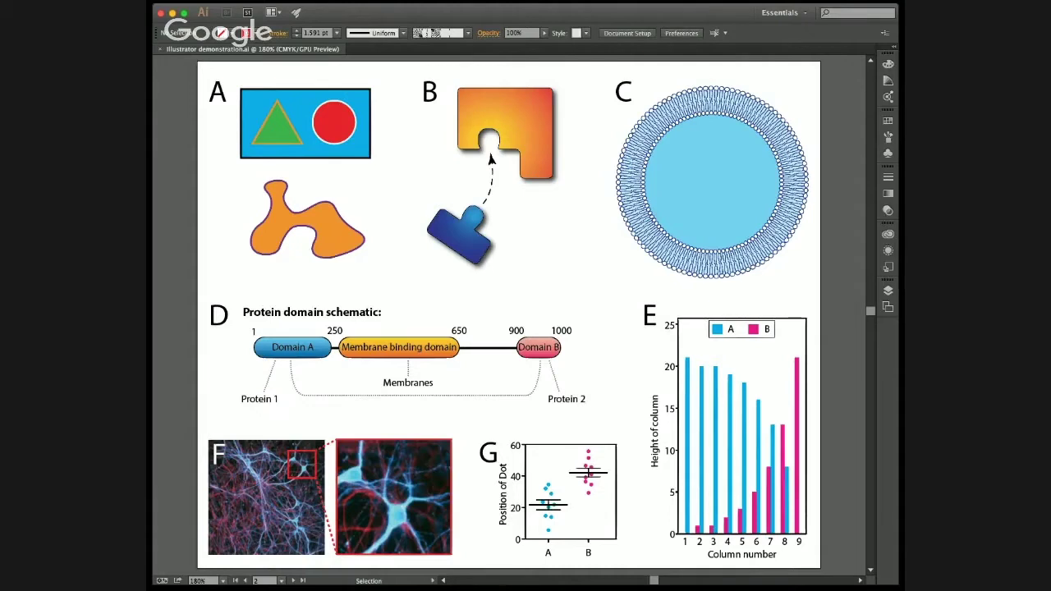
# Step: Create a new blank document and hide its artboard
pyautogui.press('Return')
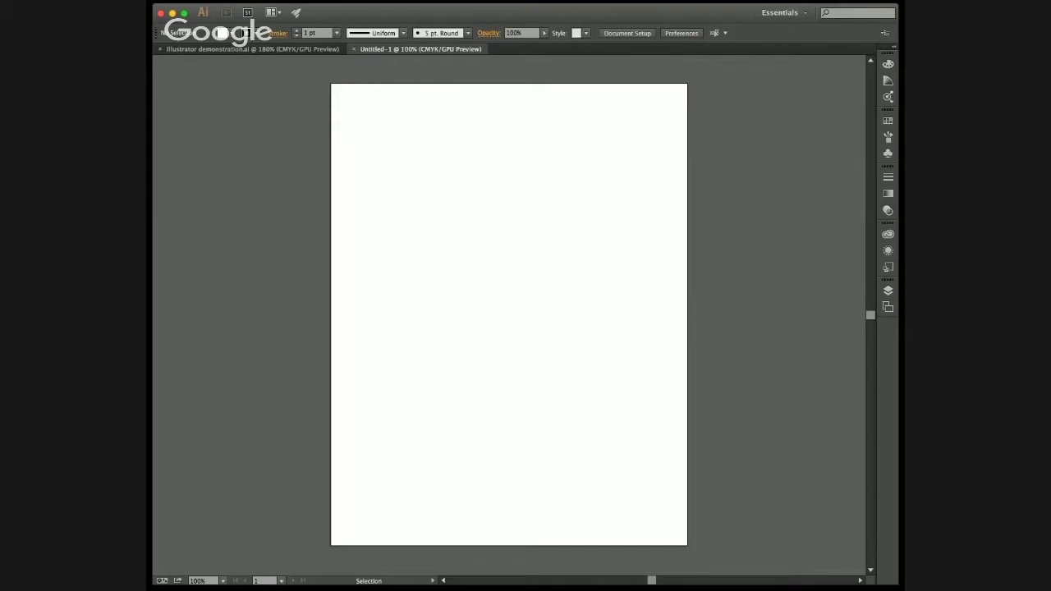
pyautogui.press('super+shift+h')
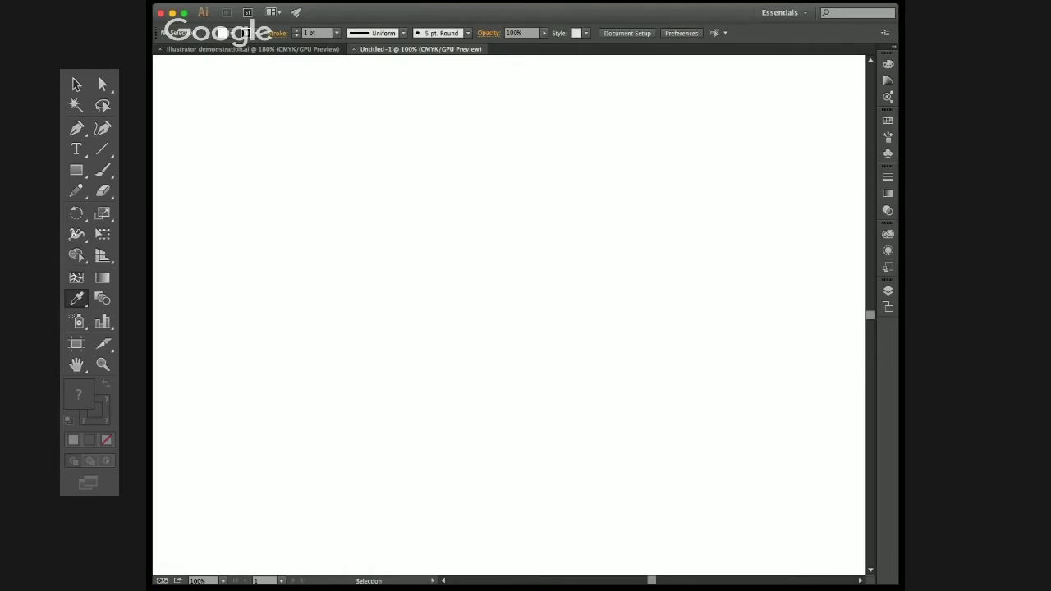
# Step: Draw a rectangle slightly wider than tall and give it a magenta fill and a green stroke
pyautogui.press('m')
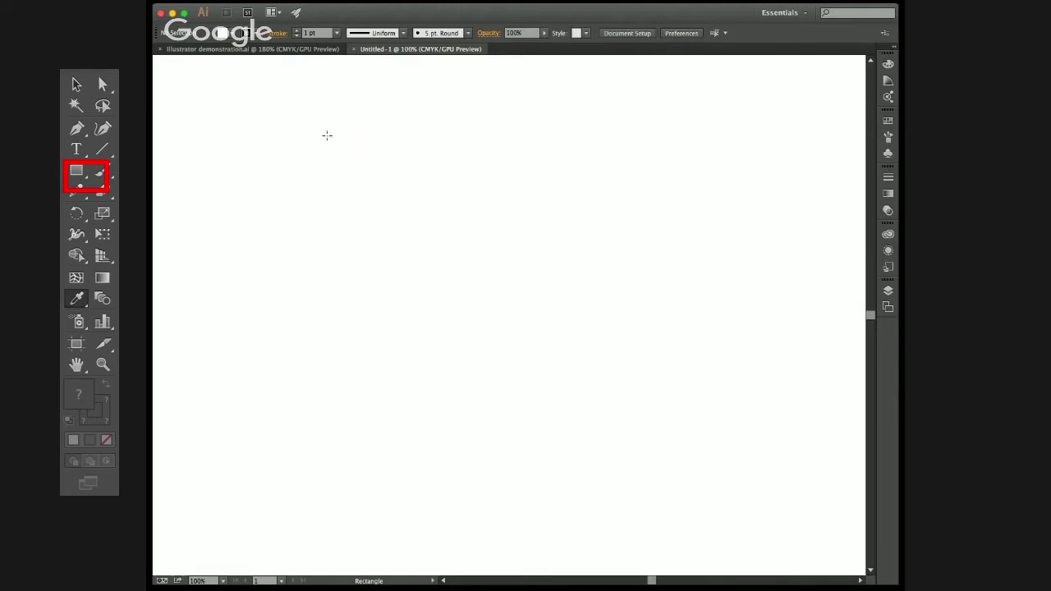
pyautogui.moveTo(320, 137); pyautogui.dragTo(464, 254)
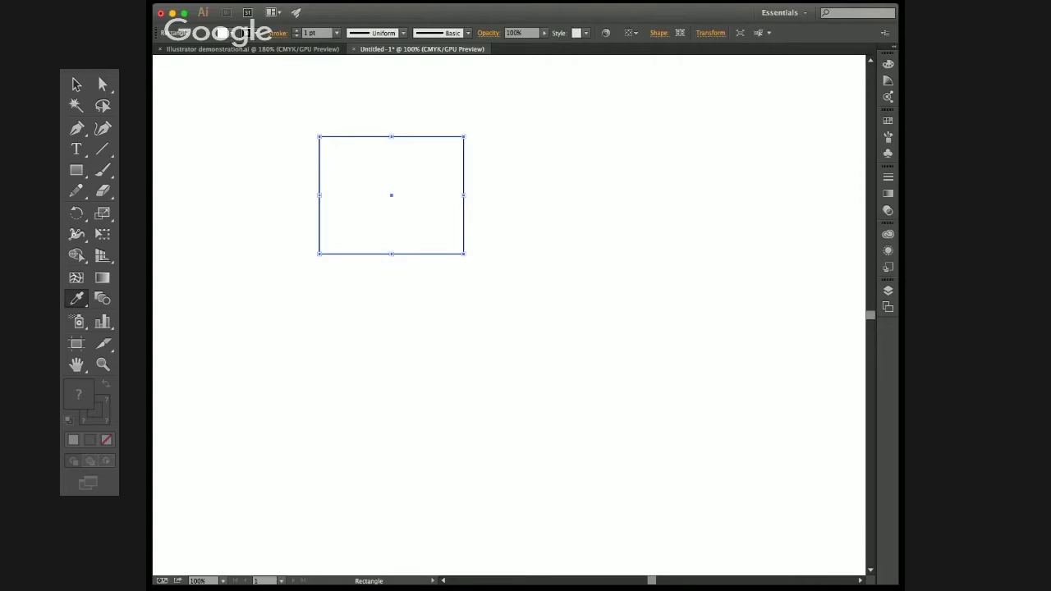
pyautogui.click(246, 40)
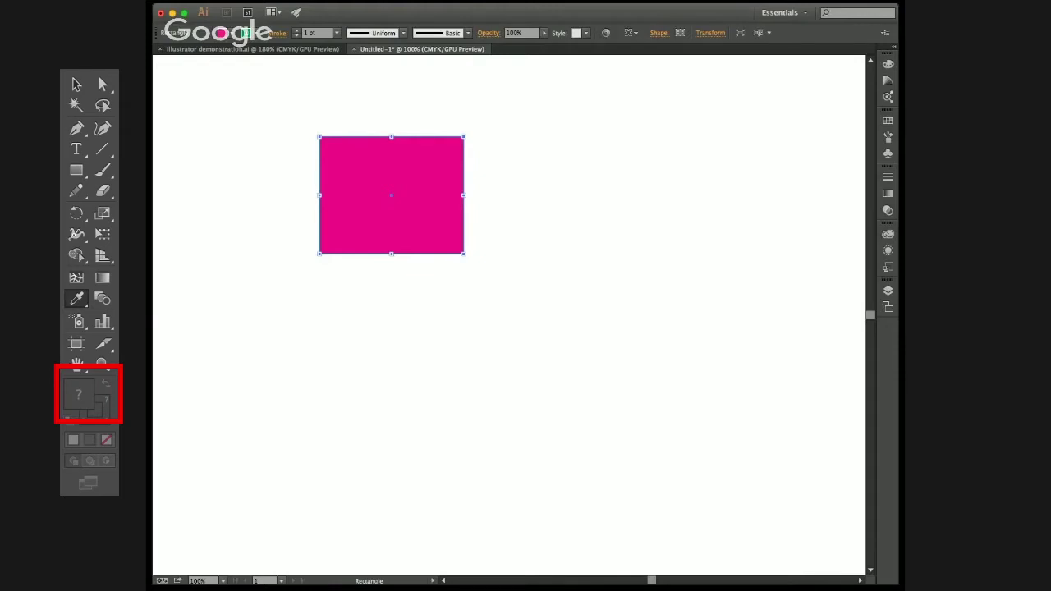
pyautogui.press('Return')
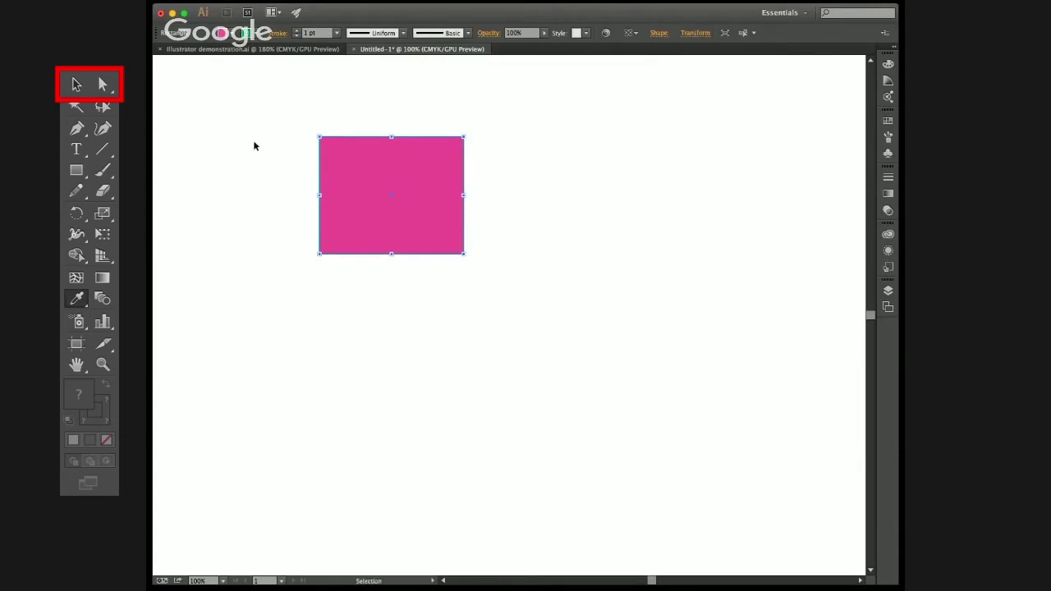
# Step: Move the magenta rectangle around the canvas by its fill and by its edge, deselecting it between moves
pyautogui.click(347, 123)
pyautogui.moveTo(355, 177); pyautogui.dragTo(440, 177)
pyautogui.moveTo(516, 188); pyautogui.dragTo(529, 210)
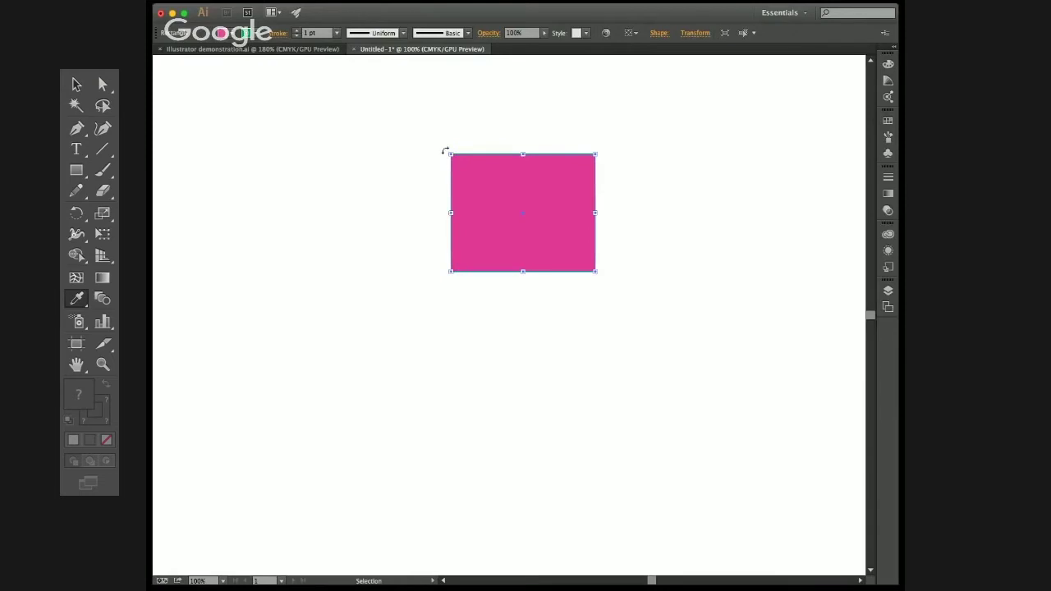
pyautogui.moveTo(446, 151)
pyautogui.mouseDown()
pyautogui.moveTo(486, 134)
pyautogui.moveTo(547, 143)
pyautogui.moveTo(519, 135)
pyautogui.moveTo(496, 141)
pyautogui.moveTo(534, 143)
pyautogui.moveTo(584, 172)
pyautogui.moveTo(476, 141)
pyautogui.moveTo(452, 156)
pyautogui.mouseUp()
pyautogui.press('super+shift+a')
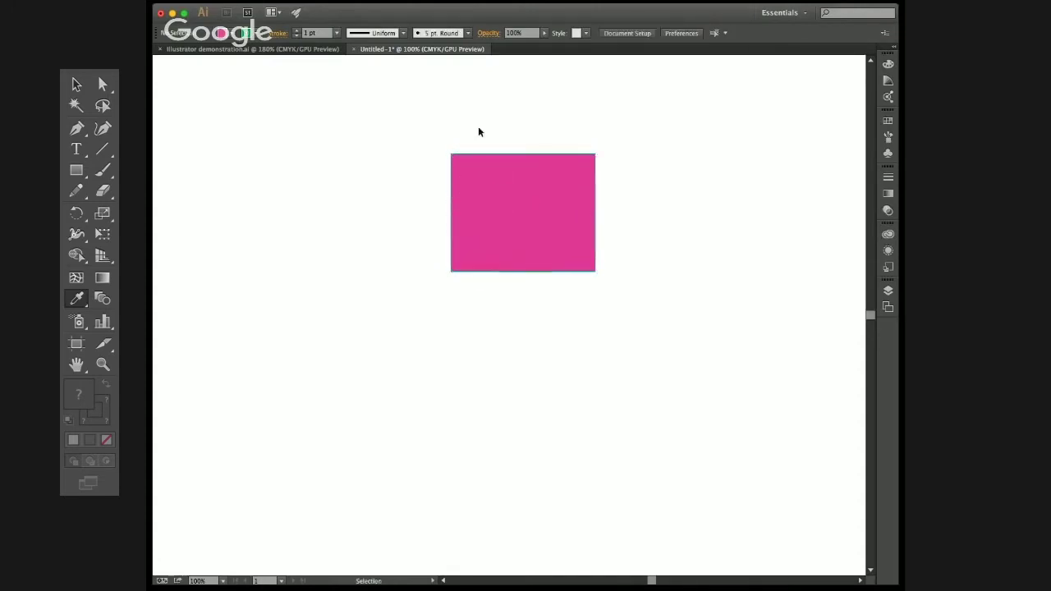
pyautogui.moveTo(510, 183); pyautogui.dragTo(542, 219)
pyautogui.press('super+shift+a')
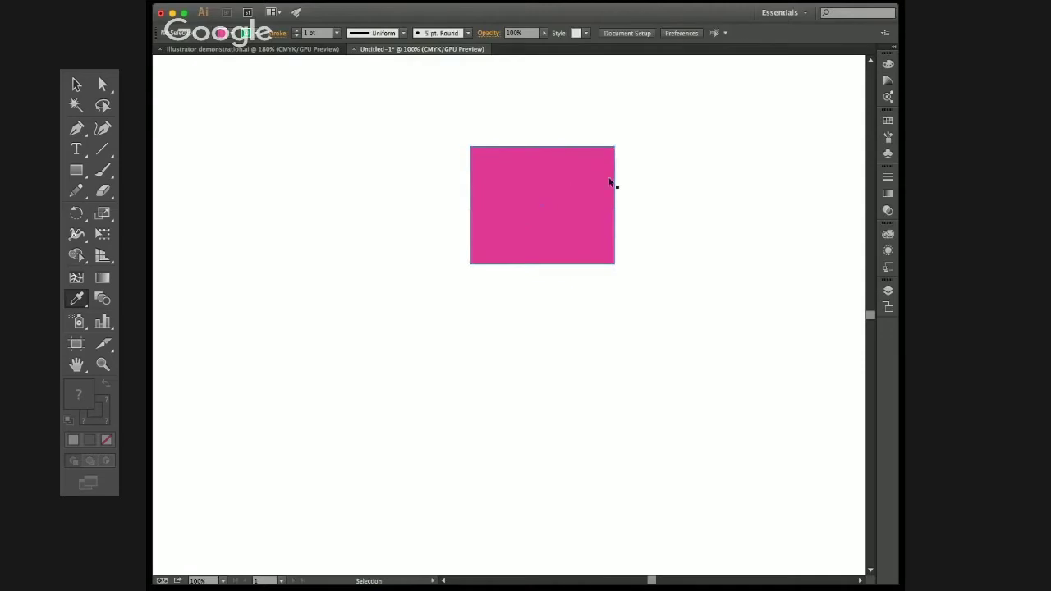
pyautogui.moveTo(611, 183); pyautogui.dragTo(474, 211)
pyautogui.click(527, 176)
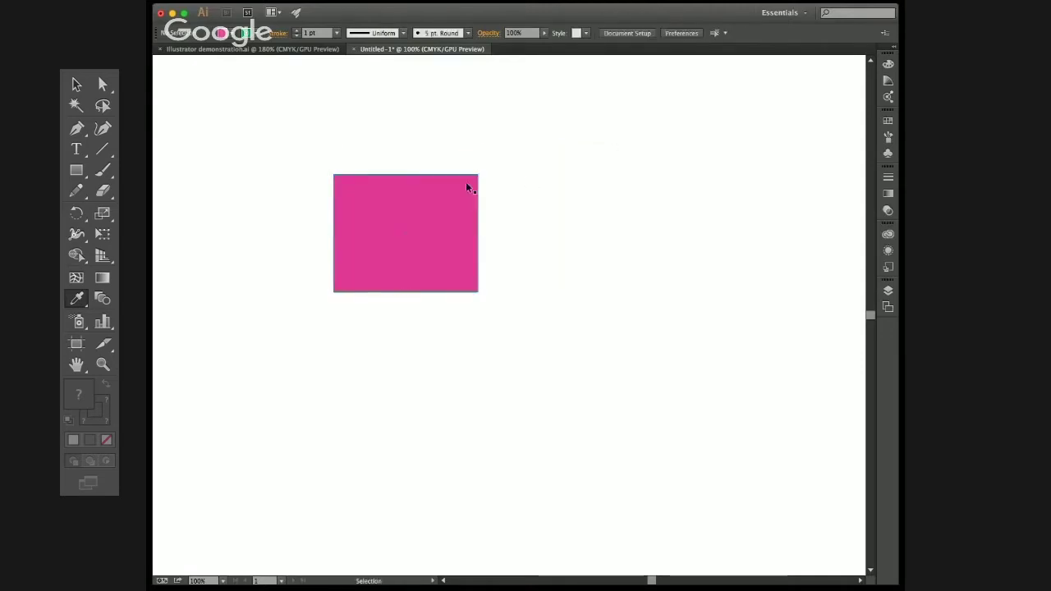
# Step: Set the magenta rectangle's stroke weight to 8 pt and deselect it
pyautogui.click(383, 206)
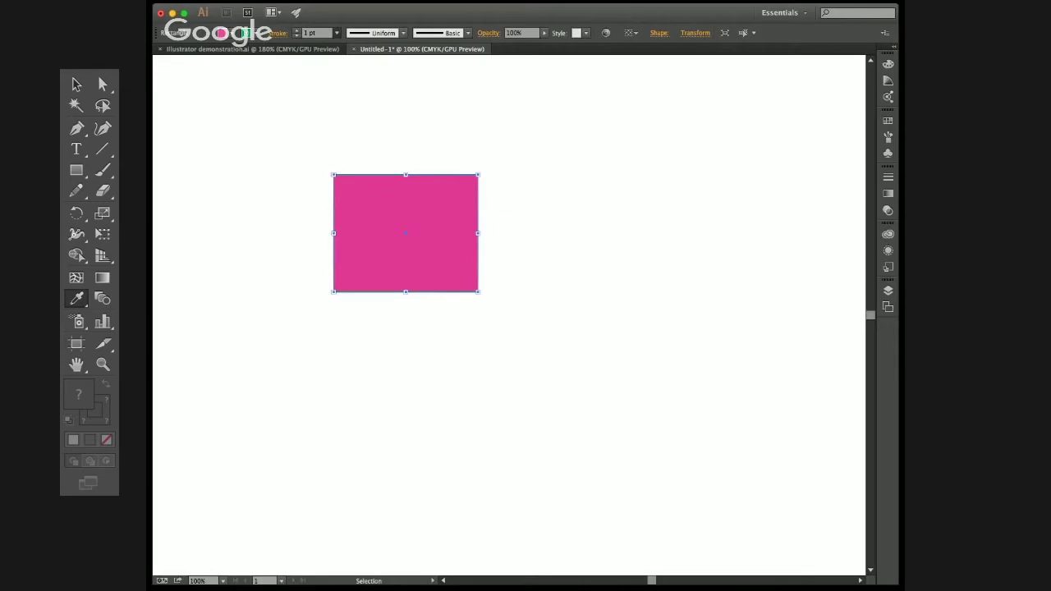
pyautogui.click(353, 157)
pyautogui.click(382, 109)
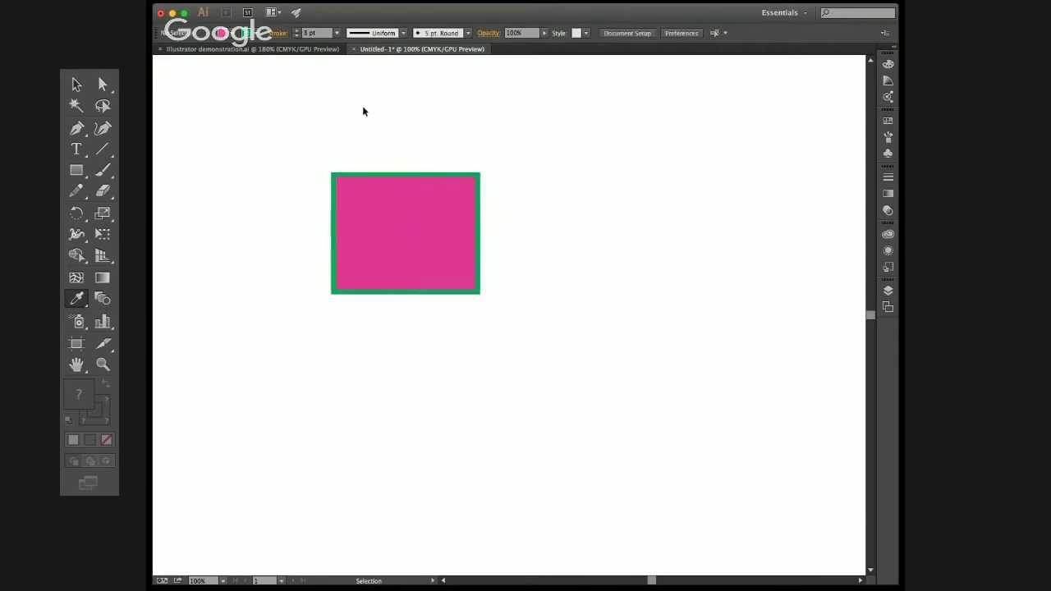
# Step: Recolour the rectangle with a blue fill and a red stroke, leaving it deselected
pyautogui.moveTo(451, 151); pyautogui.dragTo(392, 176)
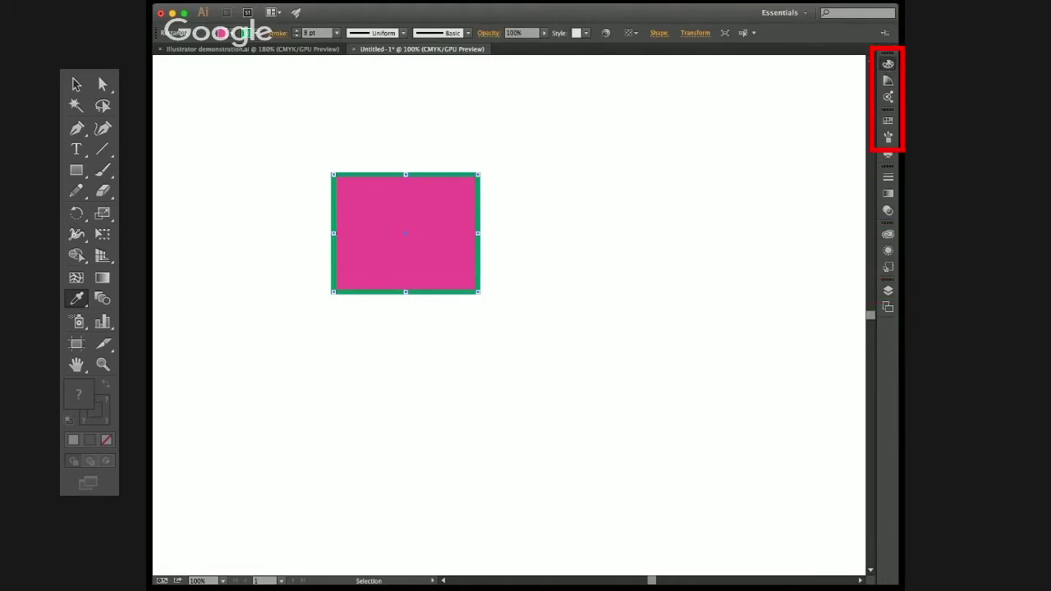
pyautogui.click(615, 141)
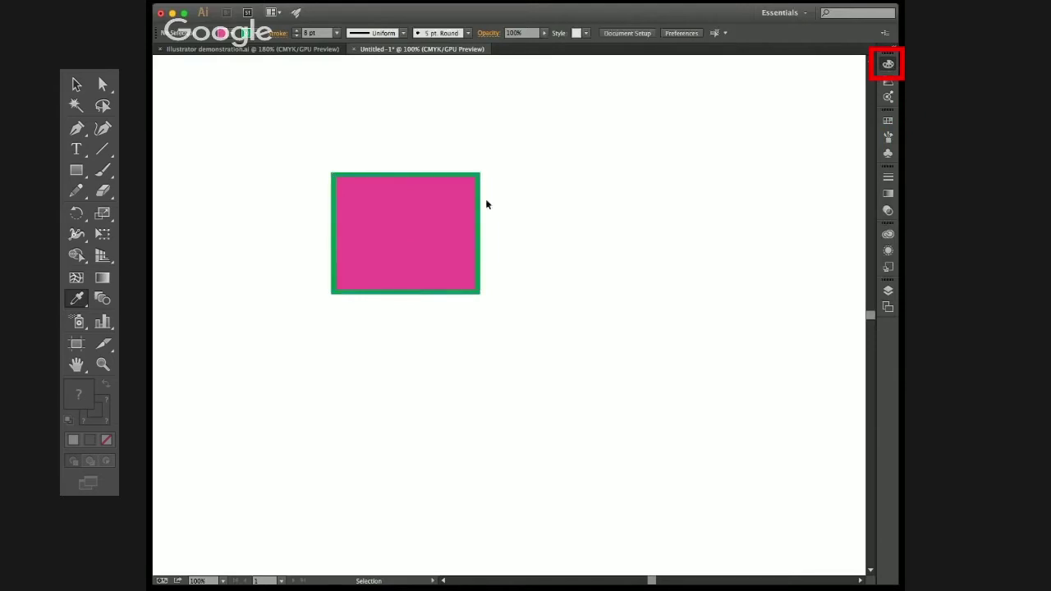
pyautogui.click(399, 217)
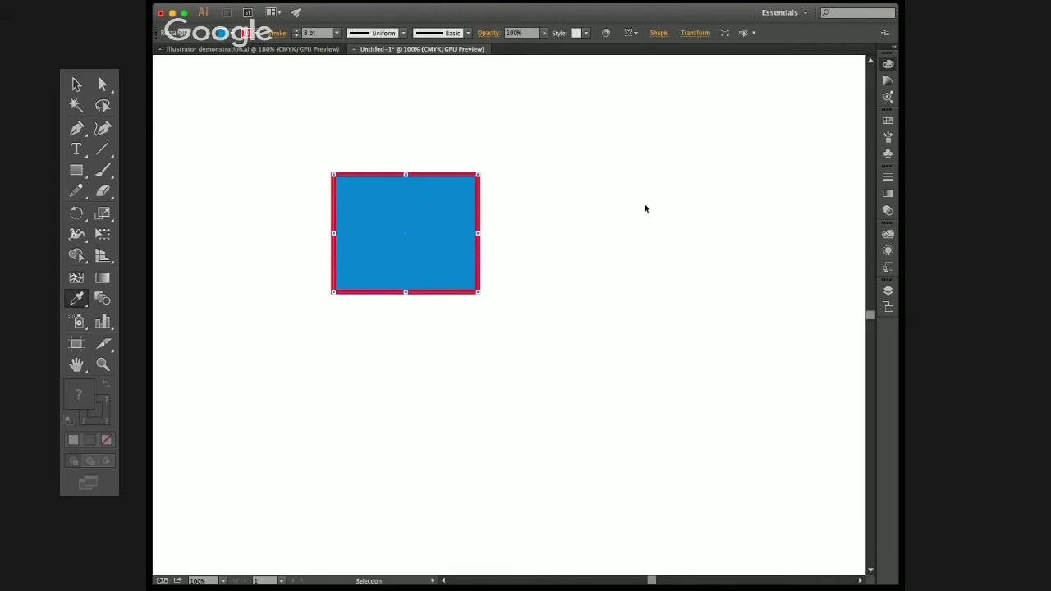
pyautogui.click(553, 195)
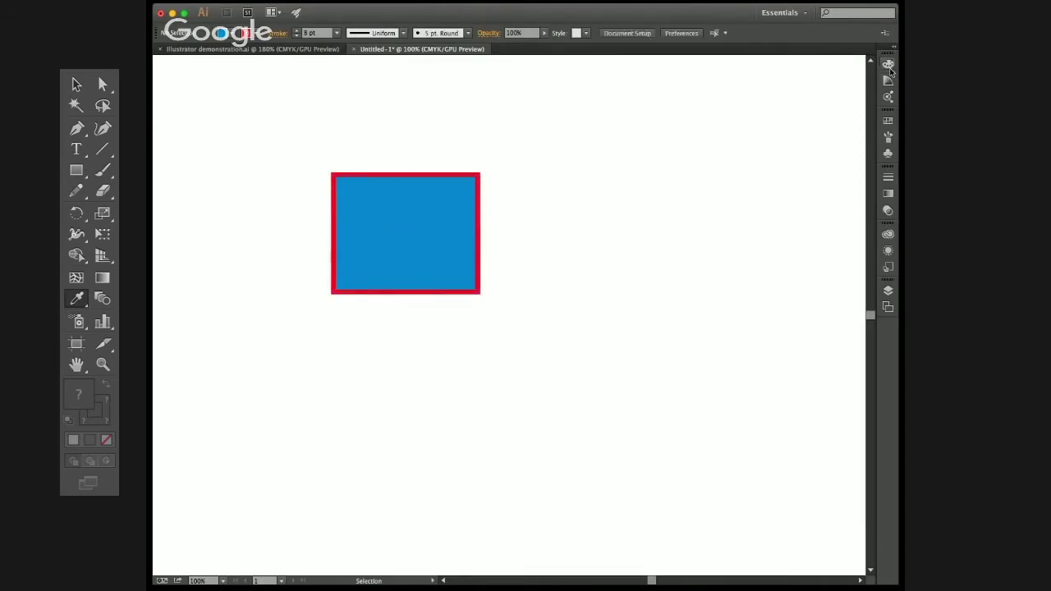
# Step: Move only the rectangle's upper-left corner point outward and down, to about X -130 pt, Y 246 pt
pyautogui.click(437, 234)
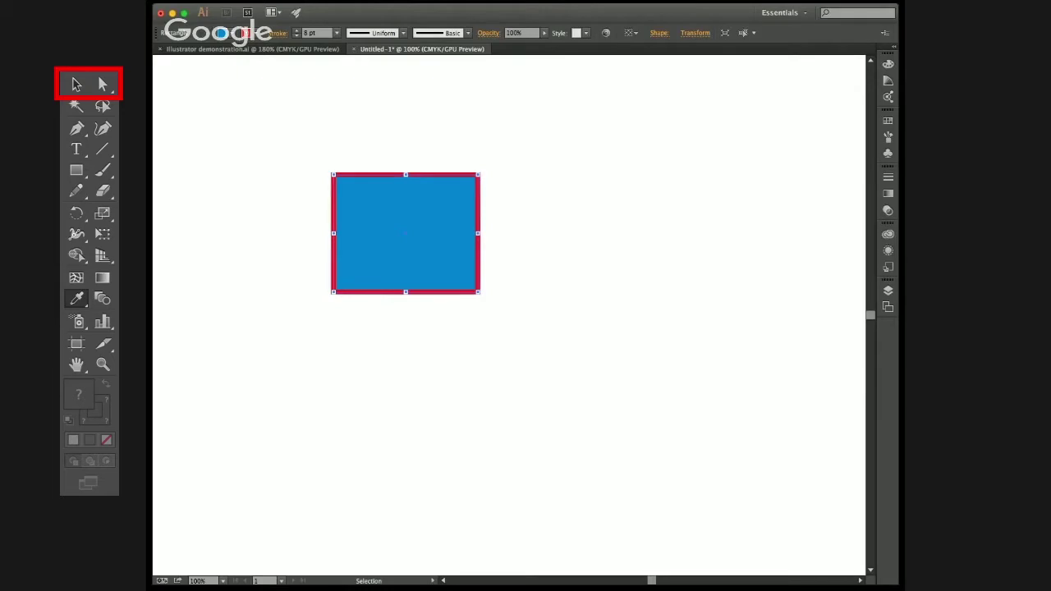
pyautogui.press('a')
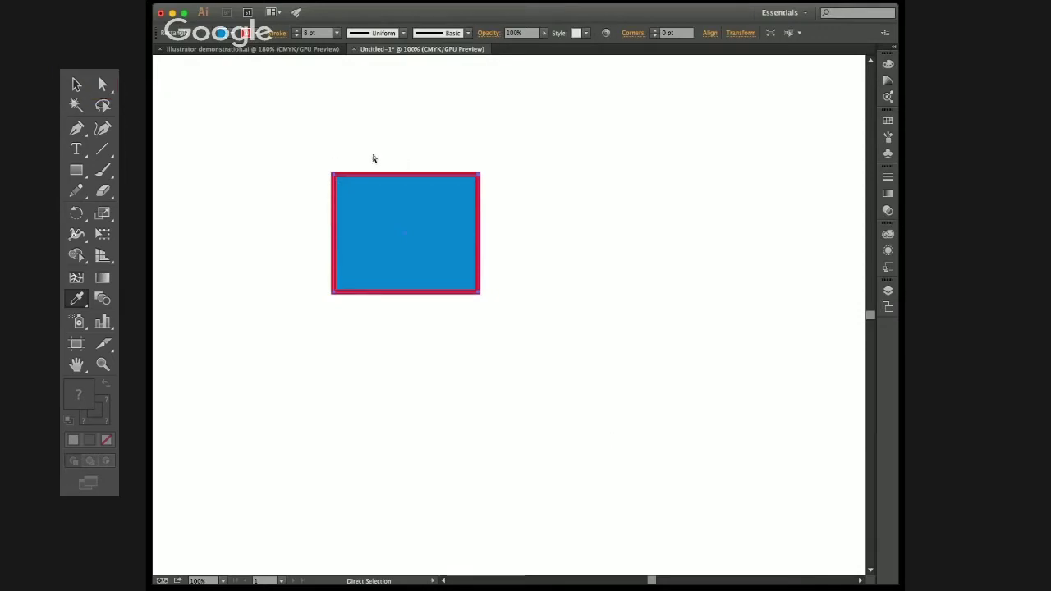
pyautogui.click(315, 153)
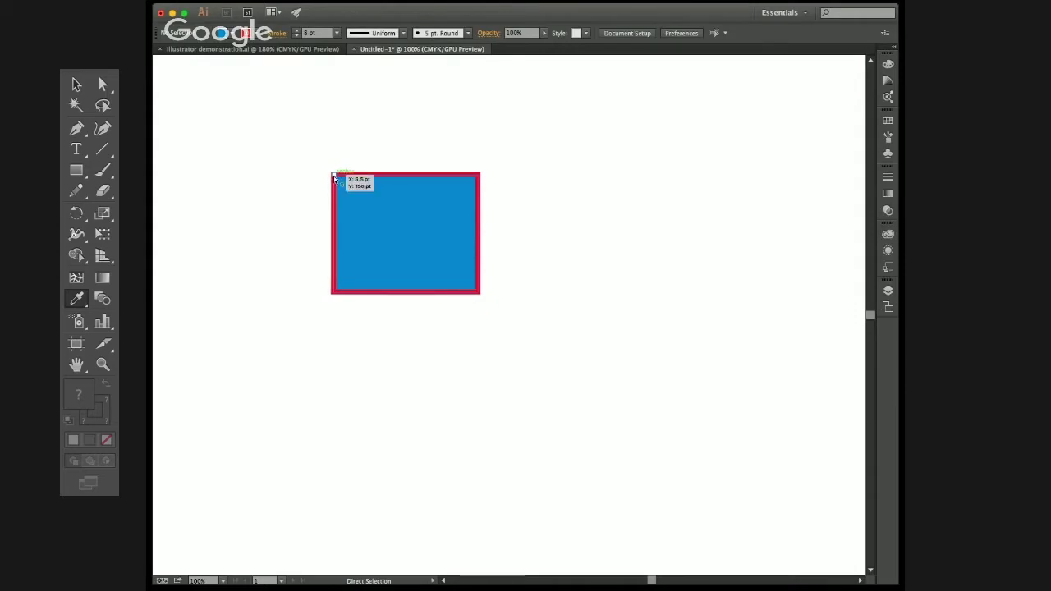
pyautogui.click(334, 175)
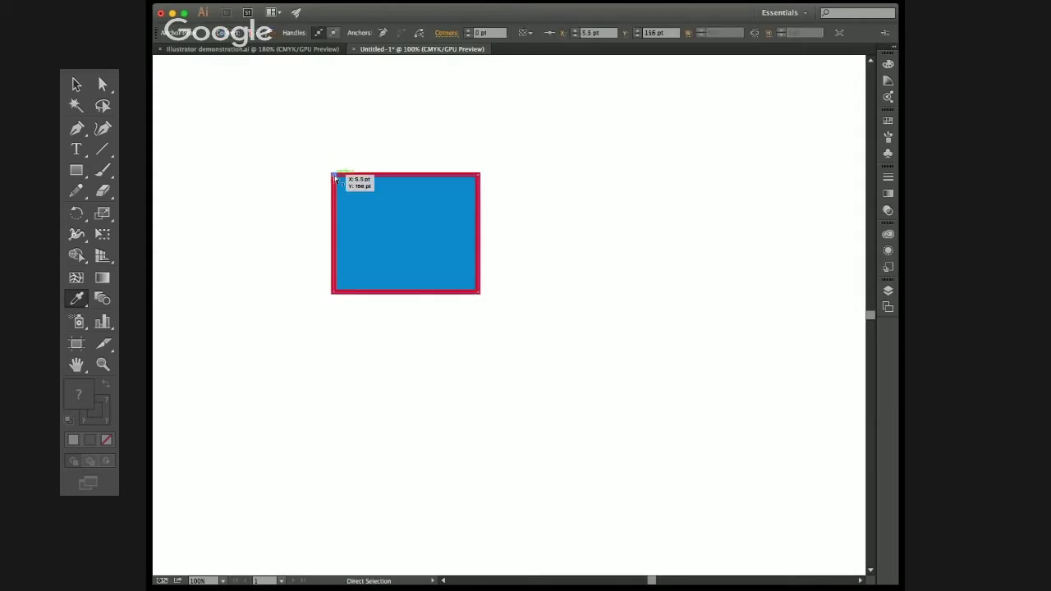
pyautogui.moveTo(334, 176); pyautogui.dragTo(253, 227)
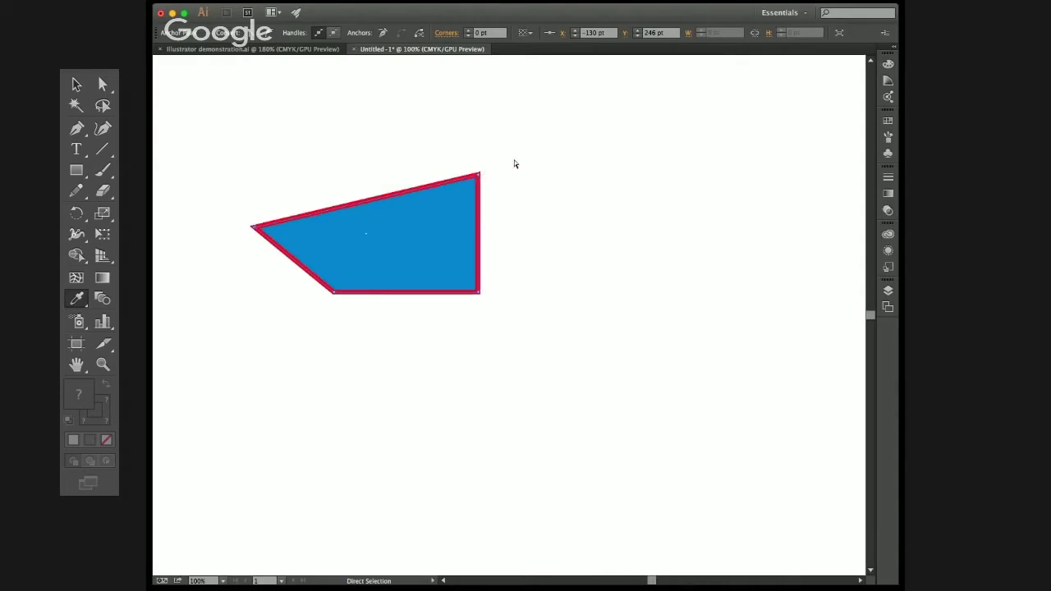
# Step: Move the shape's two right-hand corner points together upward and slightly outward, leaving the shape deselected
pyautogui.moveTo(532, 172); pyautogui.dragTo(430, 345)
pyautogui.moveTo(515, 147); pyautogui.dragTo(435, 340)
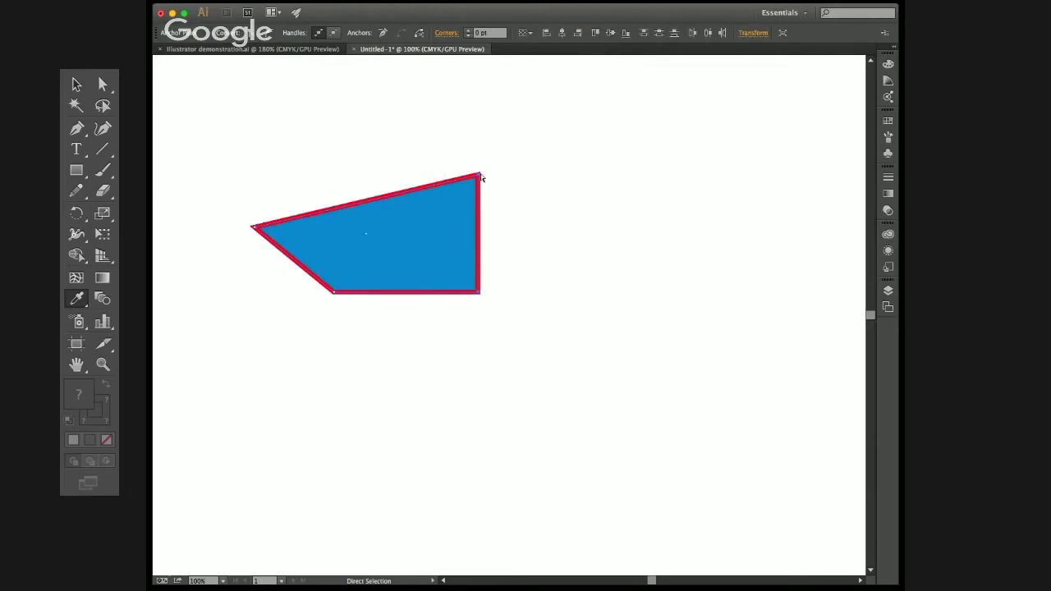
pyautogui.moveTo(480, 176); pyautogui.dragTo(503, 121)
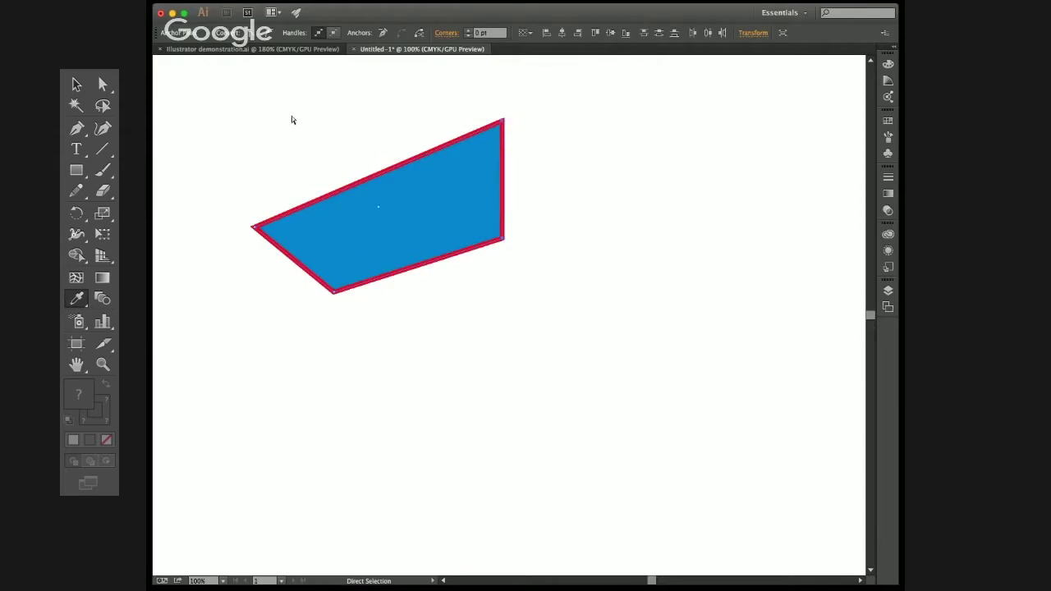
pyautogui.click(328, 129)
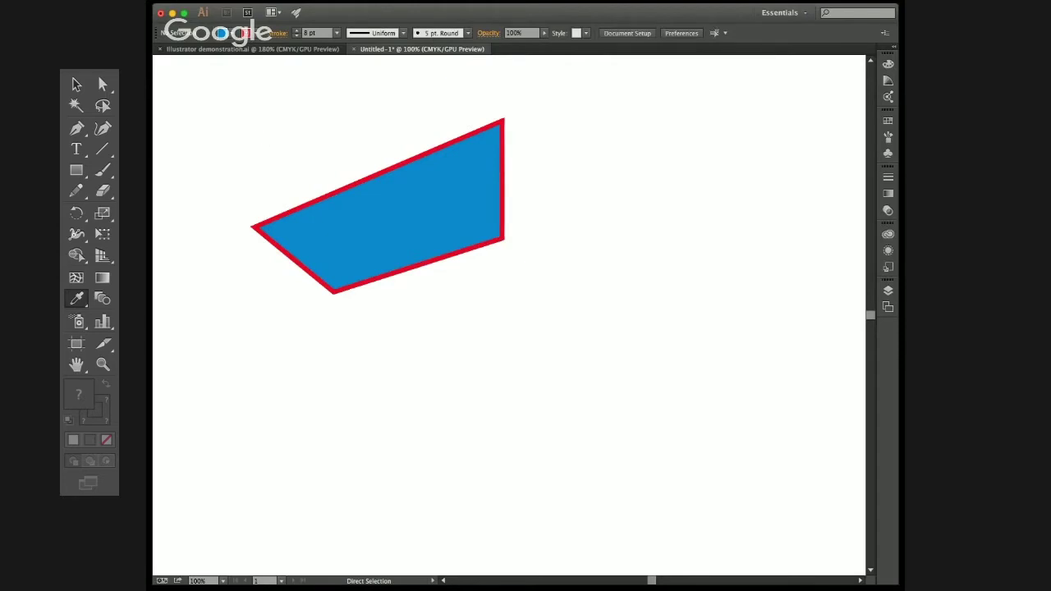
# Step: Add anchor points to the polygon's upper edge with the Pen tool and reshape it into a six-sided boot-like outline, deselected
pyautogui.press('p')
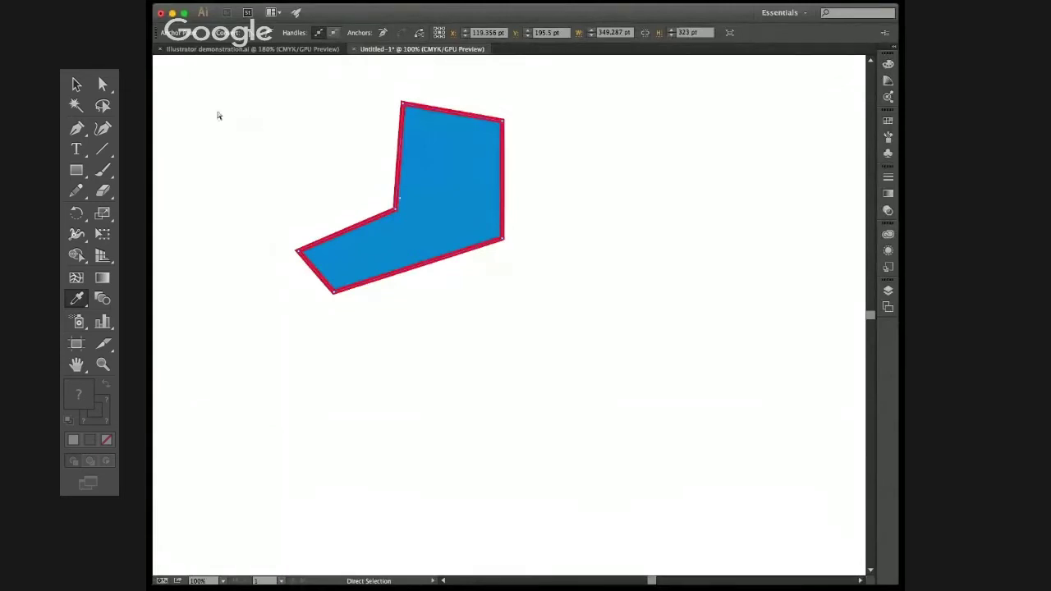
pyautogui.press('v')
pyautogui.click(299, 138)
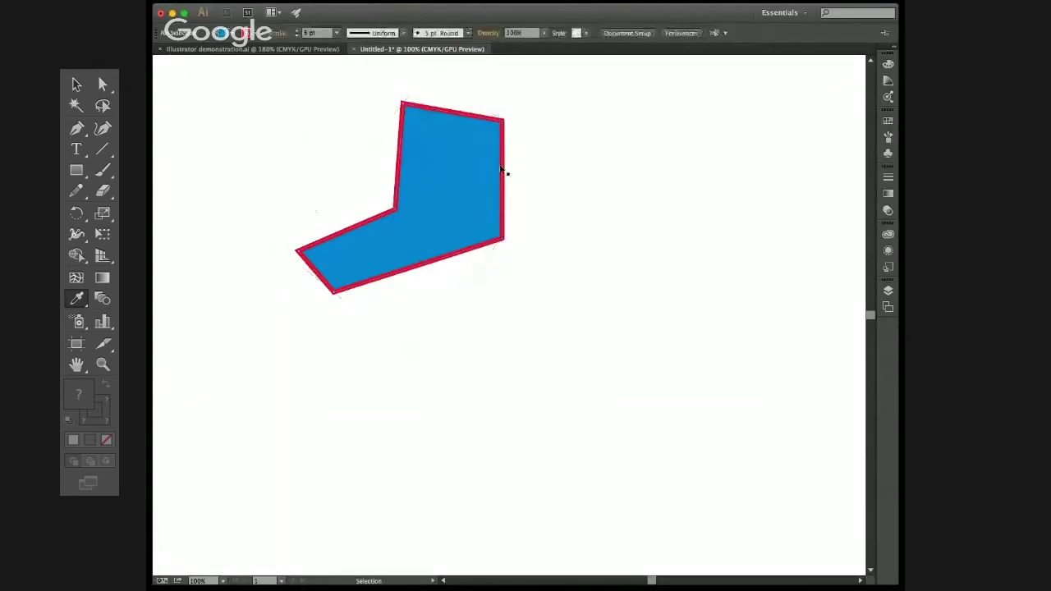
# Step: Move the whole boot-shaped polygon slightly down and to the left, leaving it deselected
pyautogui.moveTo(476, 185); pyautogui.dragTo(445, 228)
pyautogui.hotkey('ctrl', 'z')
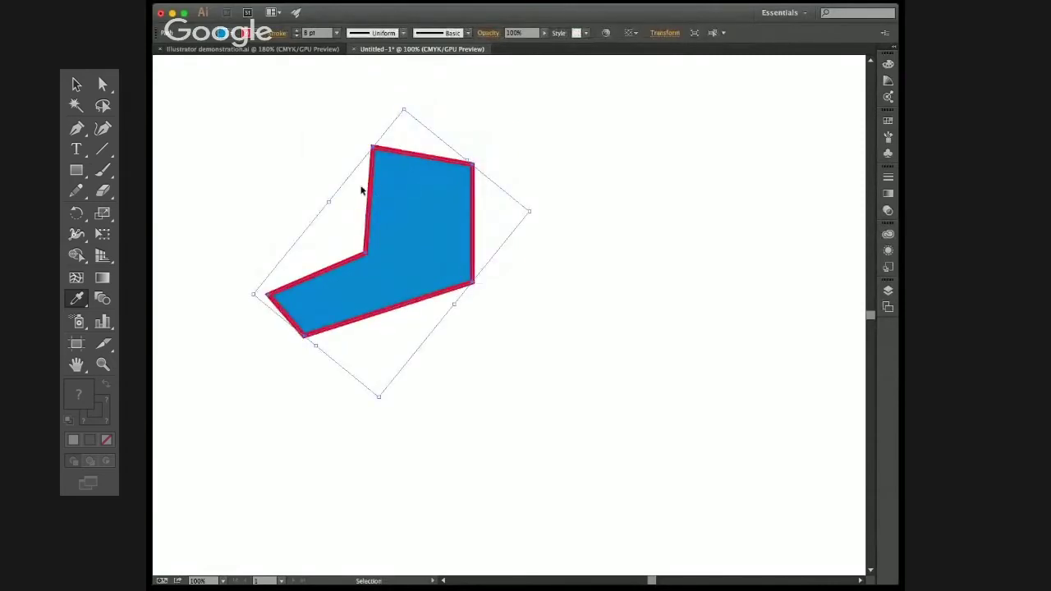
pyautogui.click(290, 145)
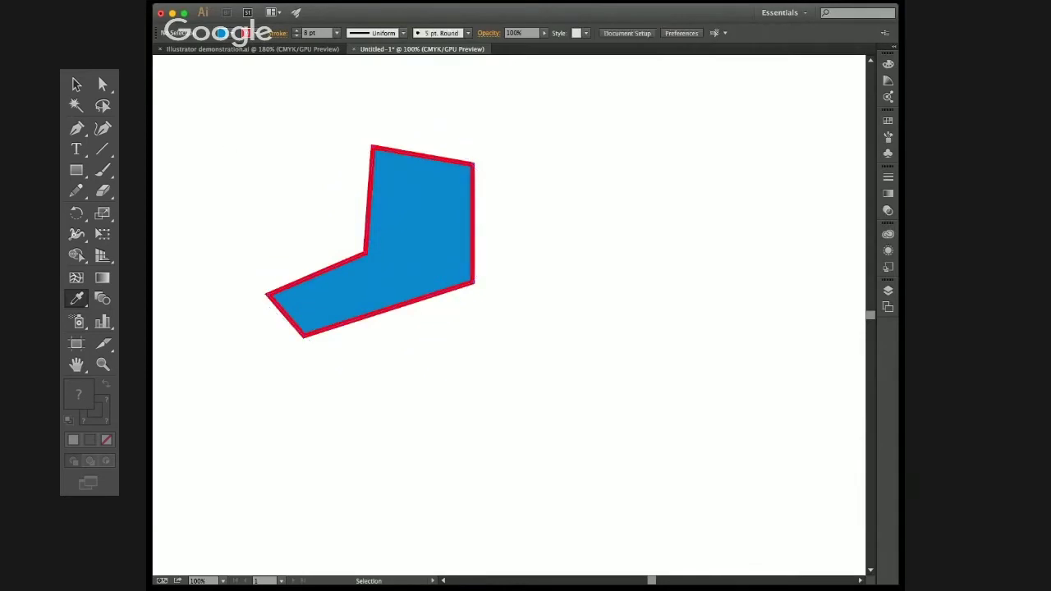
# Step: Draw a large, slightly tall ellipse to the right of the boot-shaped polygon and move it closer to the polygon
pyautogui.press('m')
pyautogui.press('l')
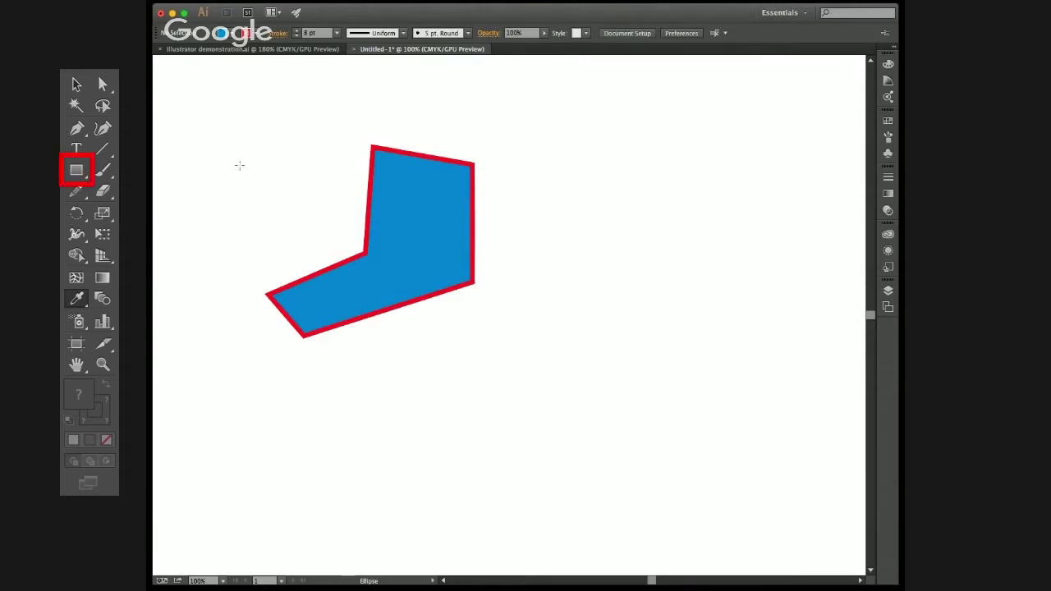
pyautogui.moveTo(570, 146); pyautogui.dragTo(726, 320)
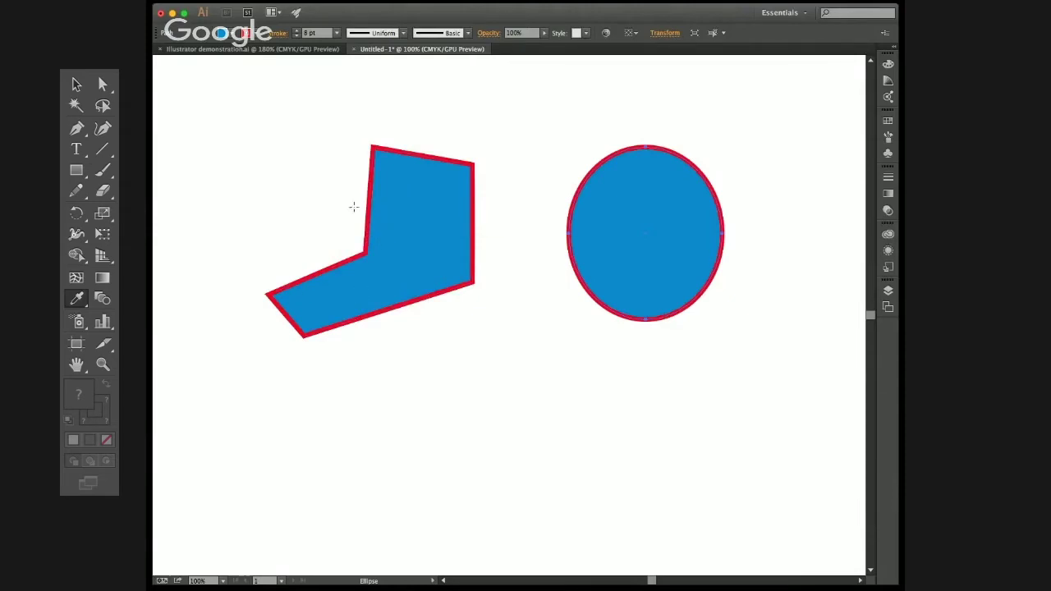
pyautogui.press('v')
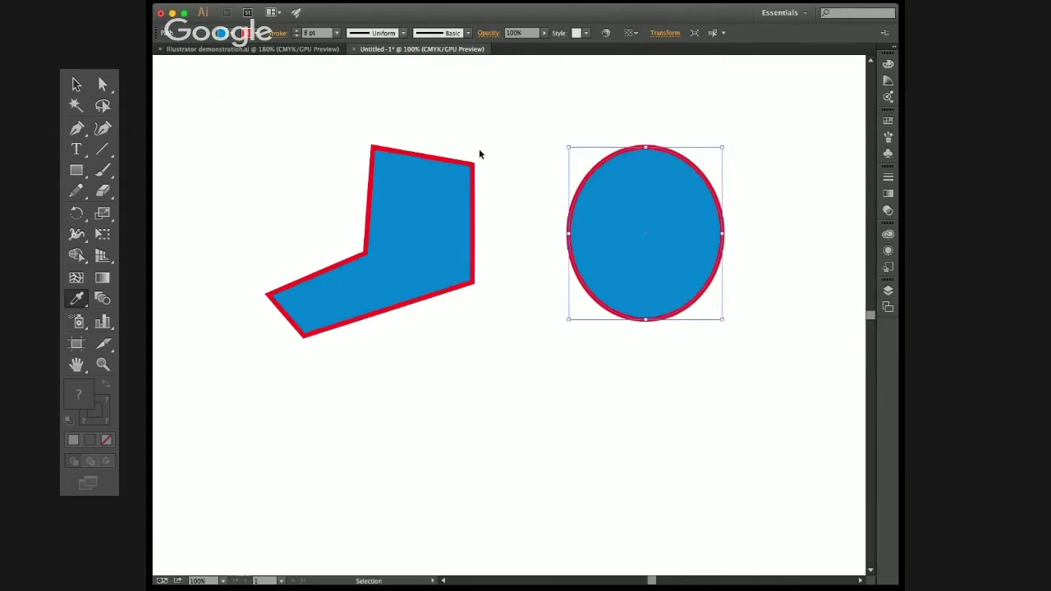
pyautogui.click(526, 202)
pyautogui.click(624, 220)
pyautogui.moveTo(626, 203); pyautogui.dragTo(566, 221)
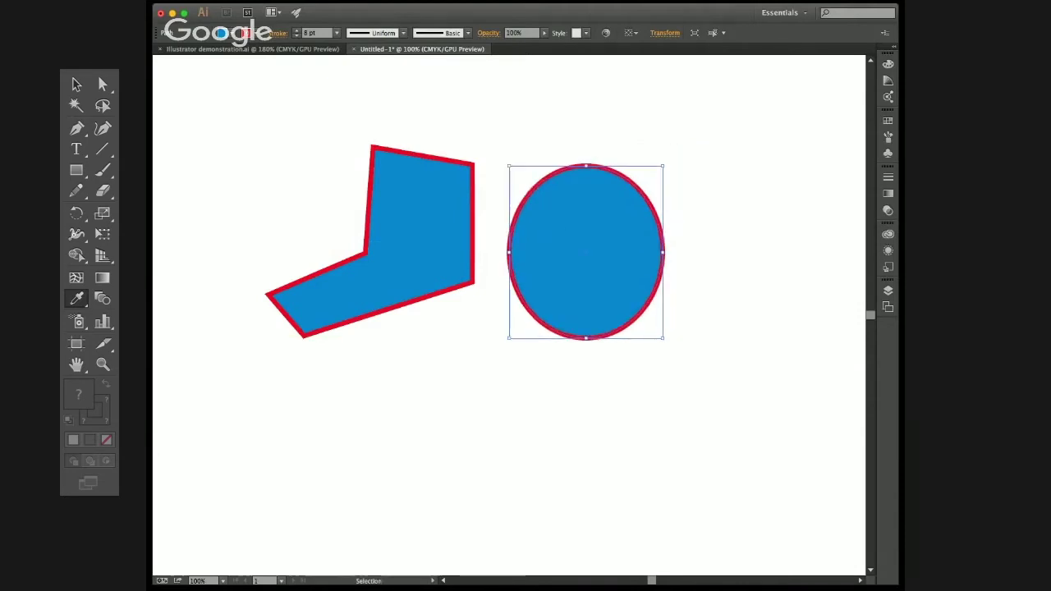
# Step: Draw a small, nearly round ellipse and a narrow upright ellipse below it, both right of the large ellipse
pyautogui.press('l')
pyautogui.moveTo(733, 153); pyautogui.dragTo(801, 213)
pyautogui.moveTo(768, 285); pyautogui.dragTo(713, 380)
pyautogui.press('v')
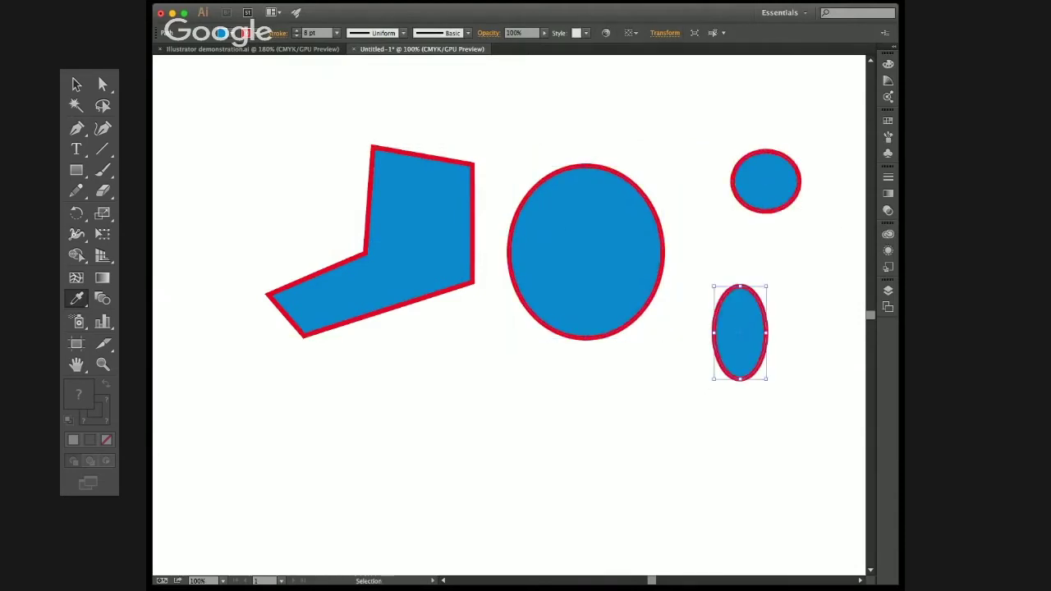
# Step: Pull the large ellipse's top anchor point down into its interior and undo the move
pyautogui.press('a')
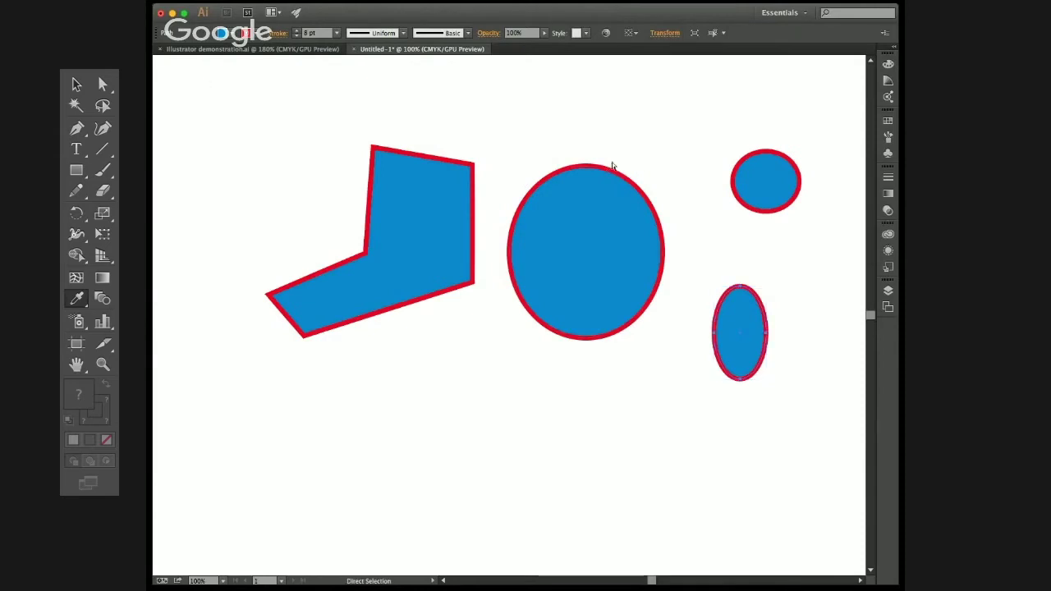
pyautogui.moveTo(573, 147); pyautogui.dragTo(623, 211)
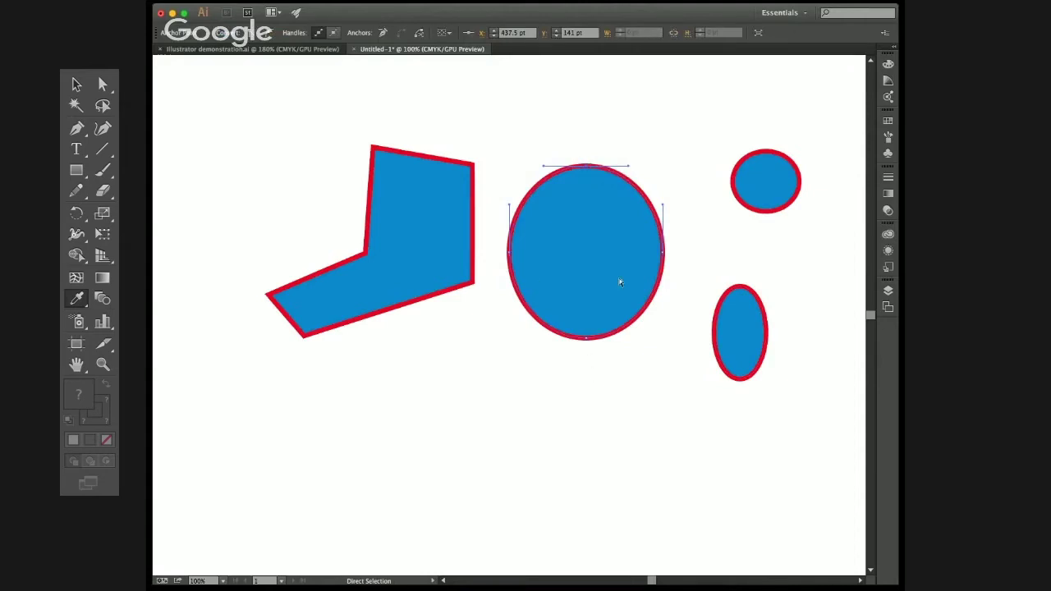
pyautogui.moveTo(586, 166); pyautogui.dragTo(584, 268)
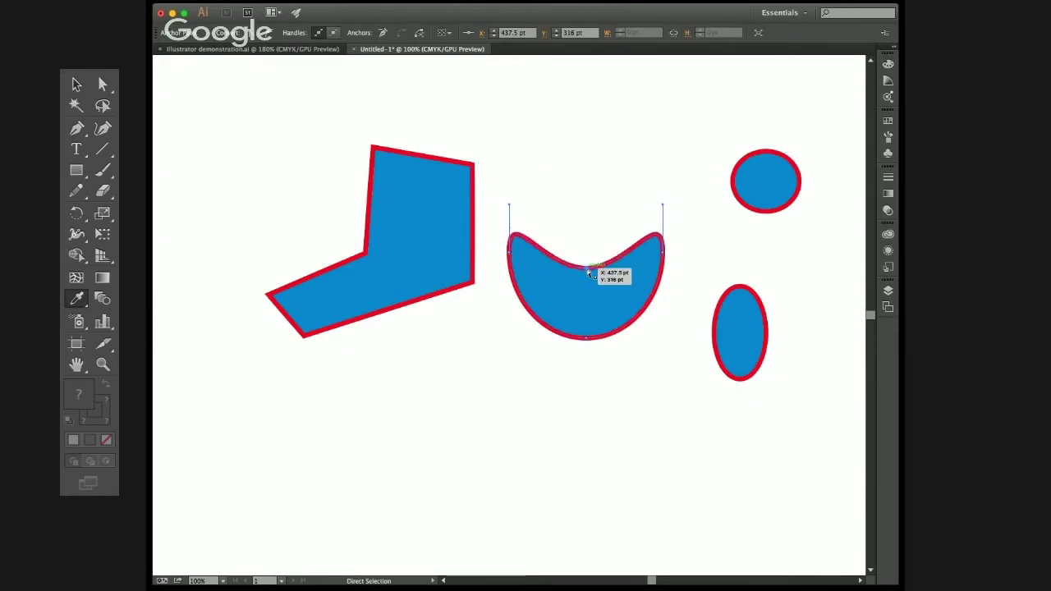
pyautogui.press('super+z')
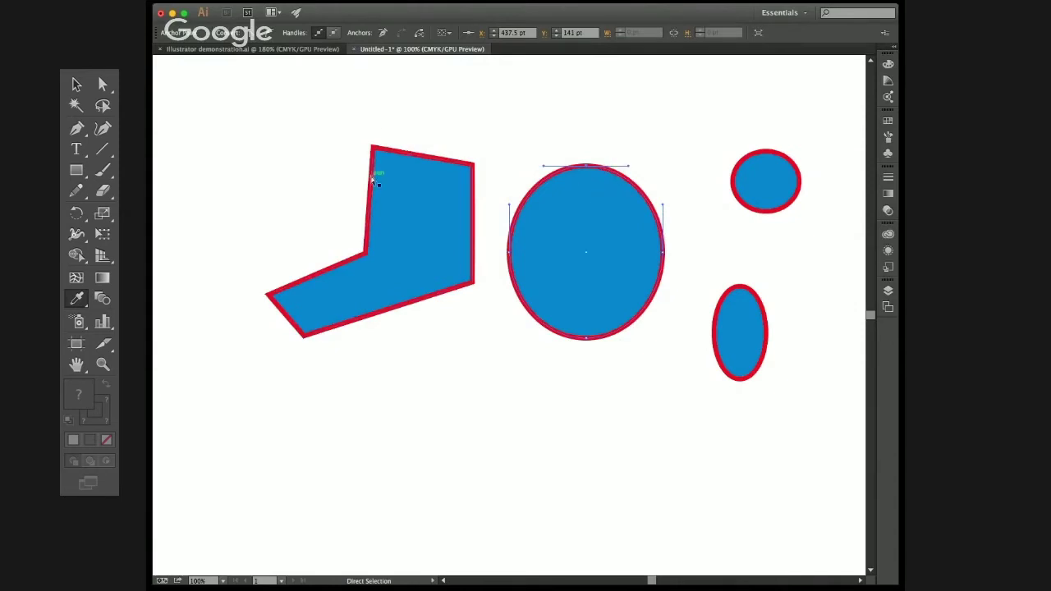
# Step: Tilt the direction handles of the large ellipse's top anchor point steeply so its upper-left edge curves inward
pyautogui.click(587, 169)
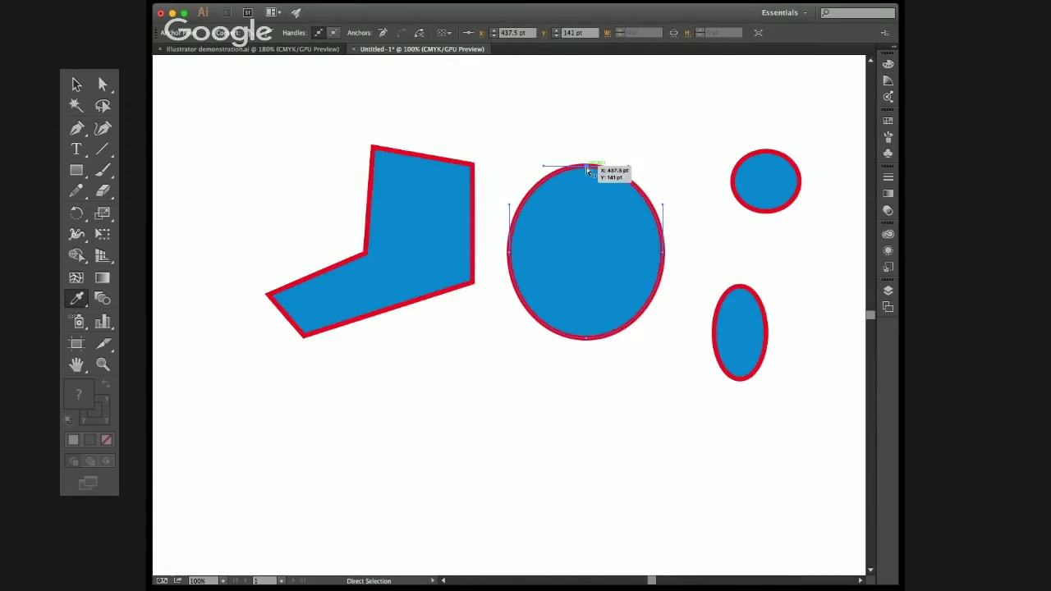
pyautogui.press('super+equal')
pyautogui.press('super+equal')
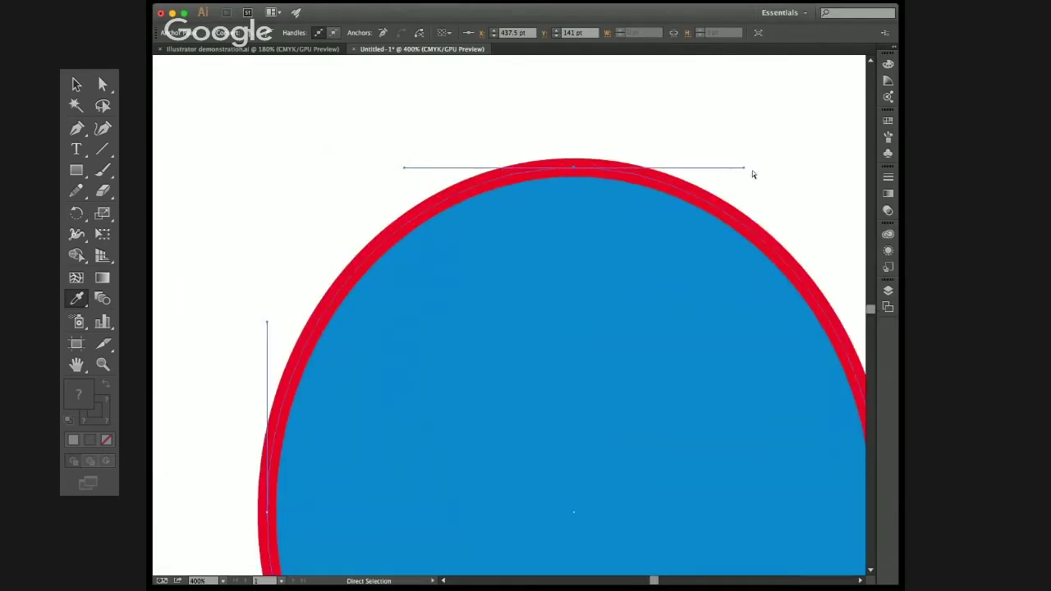
pyautogui.moveTo(745, 169); pyautogui.dragTo(699, 91)
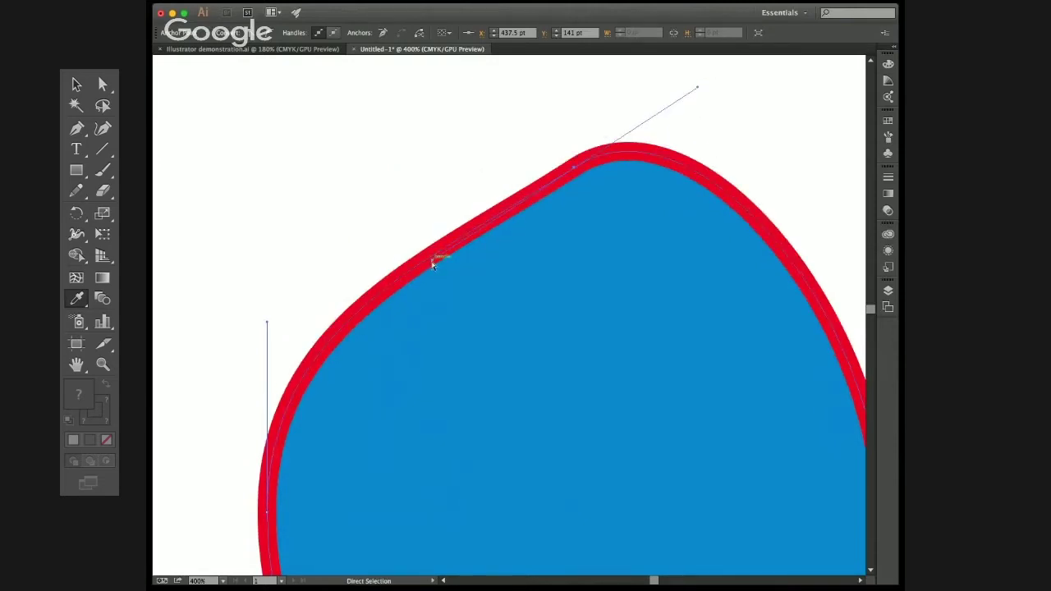
pyautogui.moveTo(434, 264); pyautogui.dragTo(495, 387)
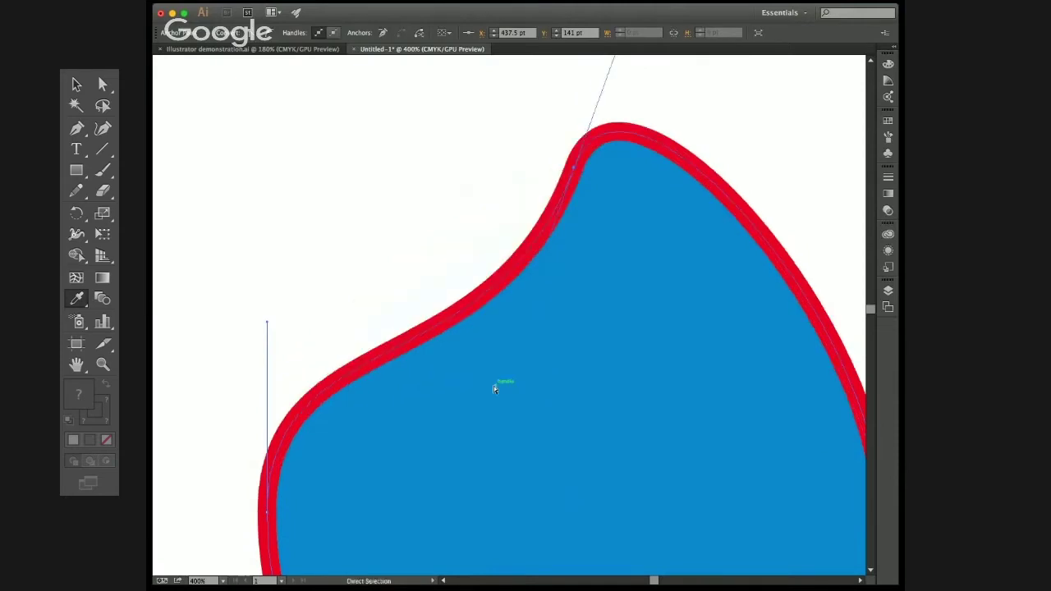
# Step: Swing the right anchor's upper handle inward and retilt the top anchor's handles, giving the ellipse a hollow upper-right edge
pyautogui.scroll(-5, 494, 386)
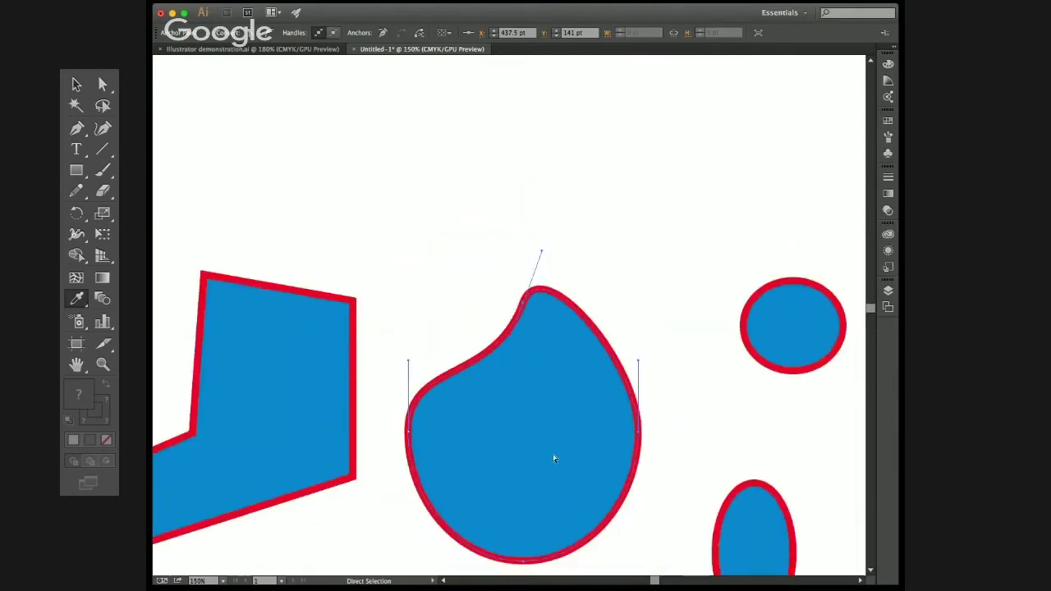
pyautogui.moveTo(638, 361); pyautogui.dragTo(574, 409)
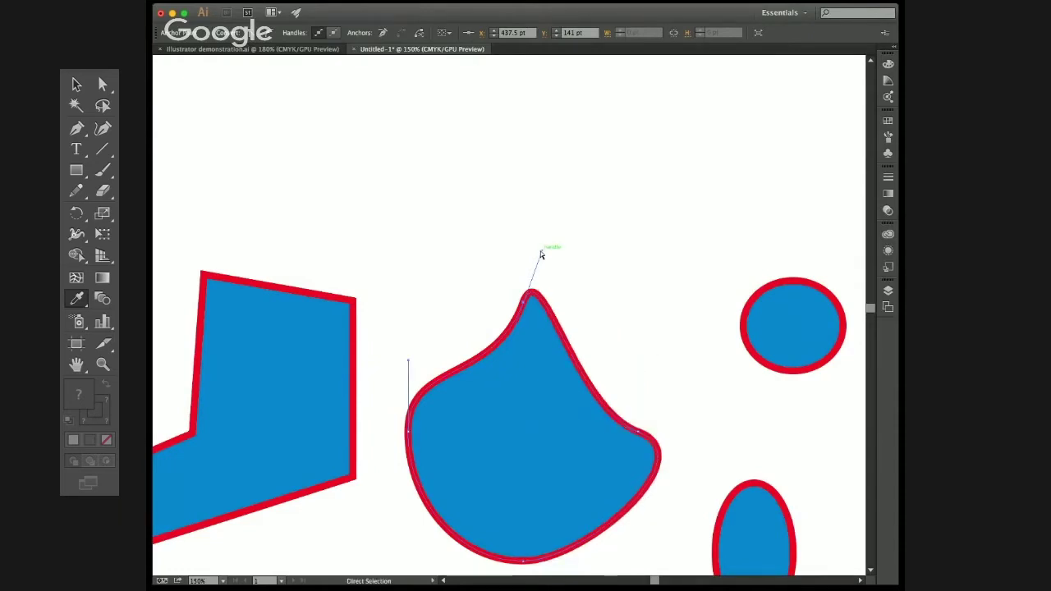
pyautogui.moveTo(542, 251); pyautogui.dragTo(545, 402)
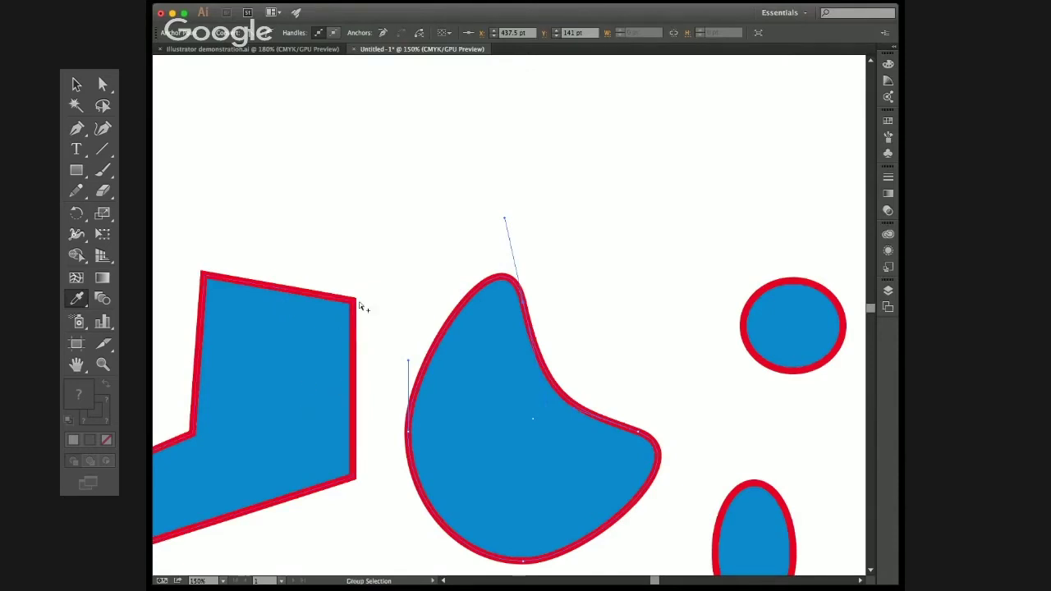
# Step: Examine the reshaped ellipse's curves and direction handles at different magnifications, and deselect it
pyautogui.scroll(-1, 358, 305)
pyautogui.scroll(1, 364, 305)
pyautogui.scroll(-1, 370, 383)
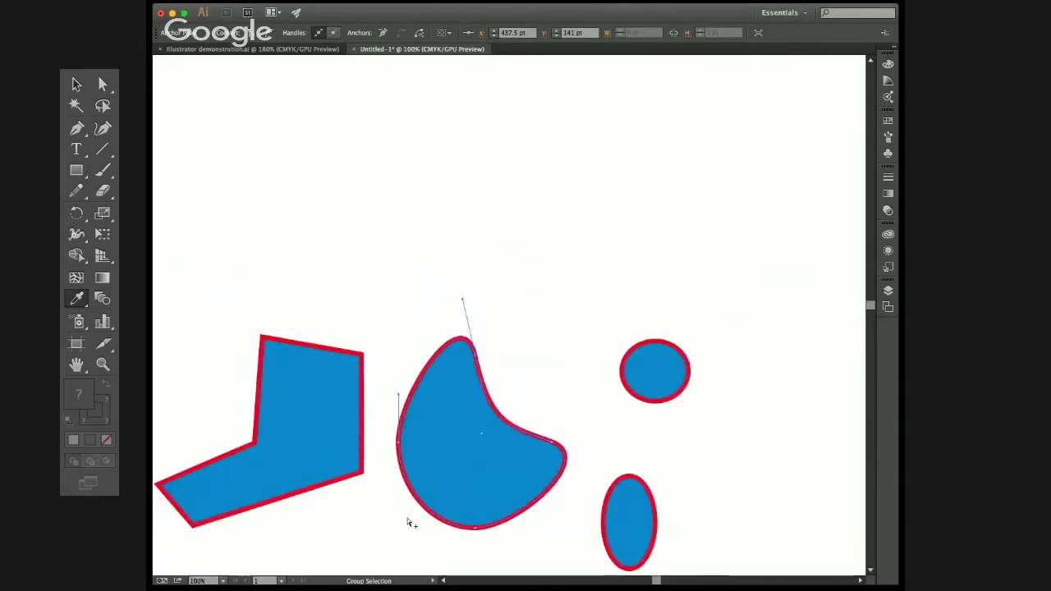
pyautogui.scroll(1, 407, 518)
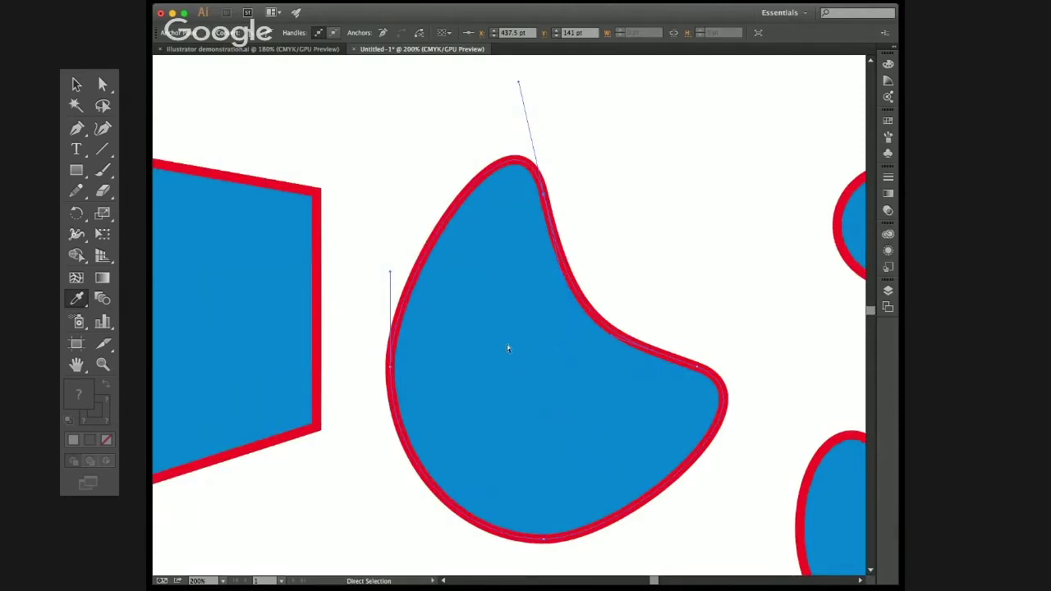
pyautogui.moveTo(497, 312); pyautogui.dragTo(659, 227)
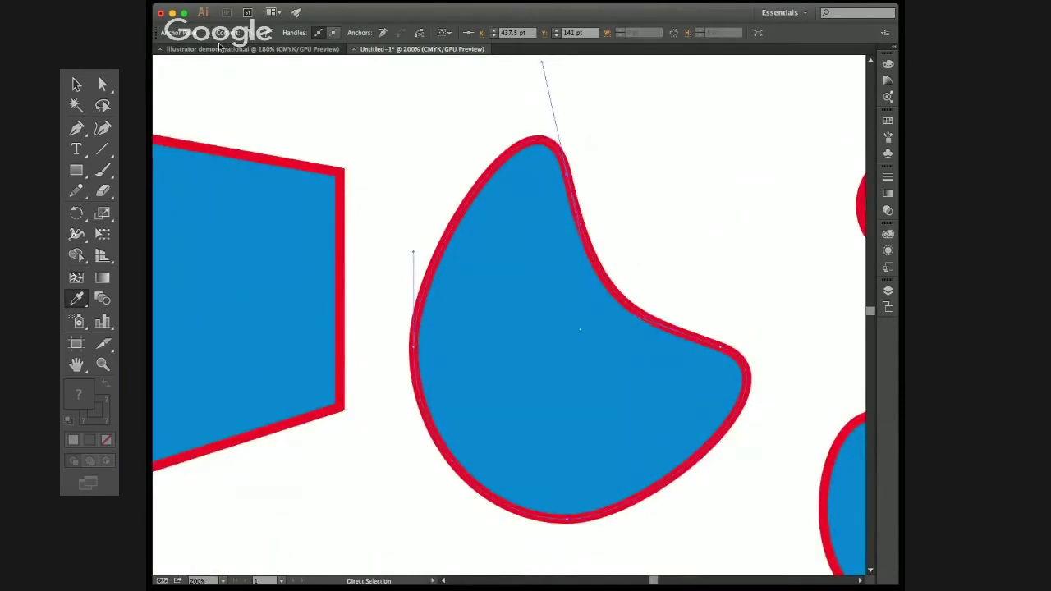
pyautogui.scroll(-3, 417, 141)
pyautogui.click(414, 121)
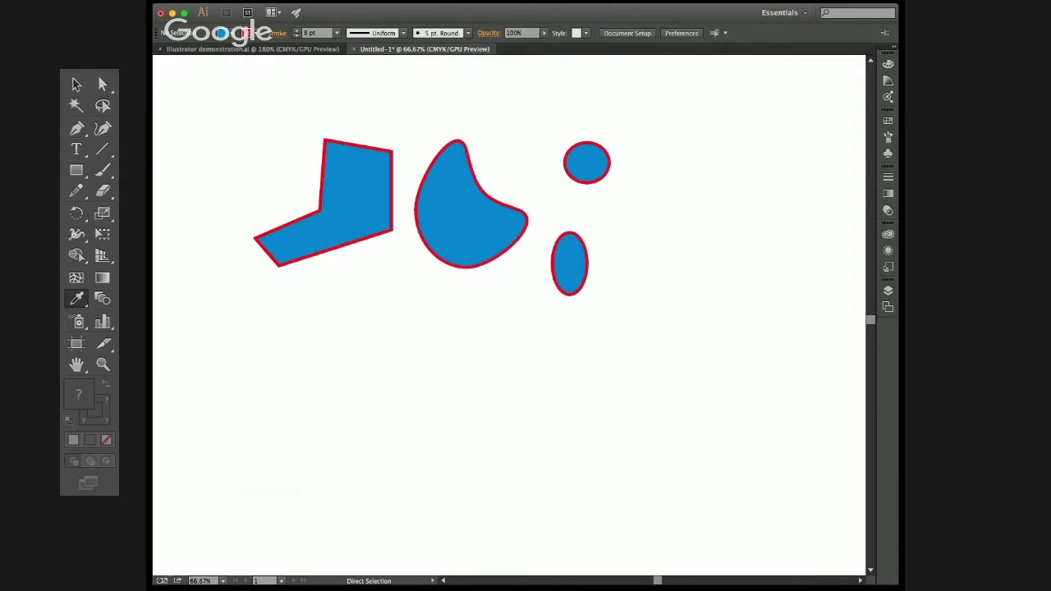
# Step: Draw a closed, smoothly curved freeform shape below the angular polygon with the Pen tool, ending back at its starting anchor
pyautogui.press('+')
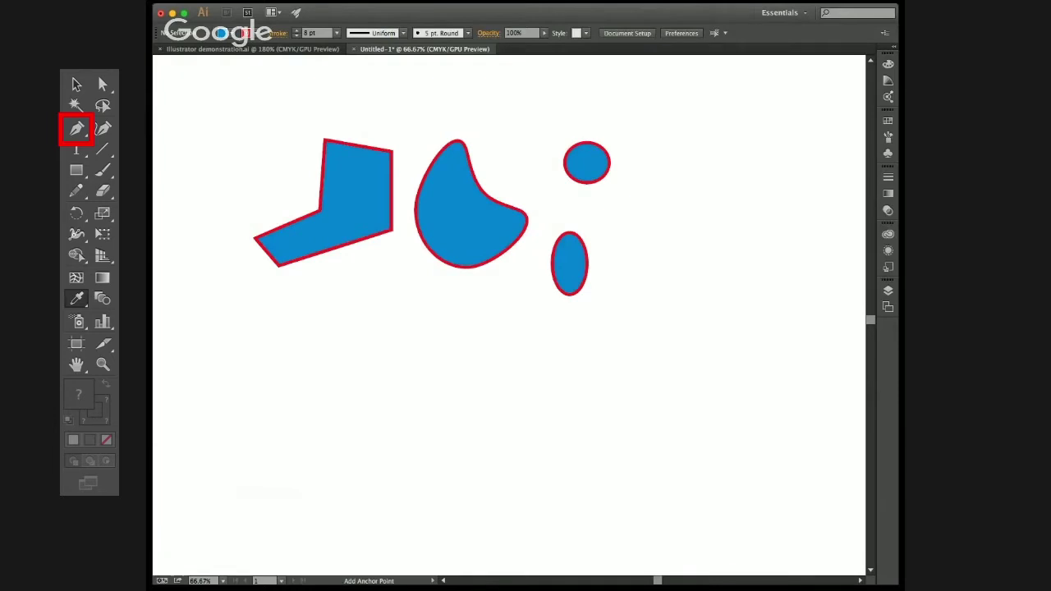
pyautogui.press('p')
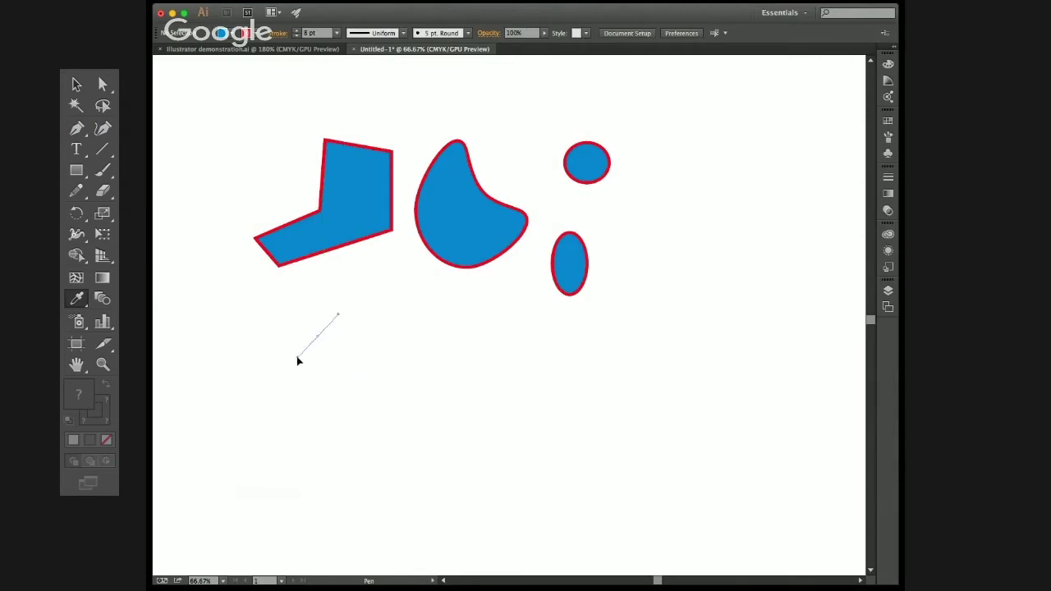
pyautogui.moveTo(298, 360); pyautogui.dragTo(293, 364)
pyautogui.moveTo(285, 422); pyautogui.dragTo(376, 478)
pyautogui.moveTo(413, 446); pyautogui.dragTo(471, 335)
pyautogui.moveTo(440, 294); pyautogui.dragTo(404, 291)
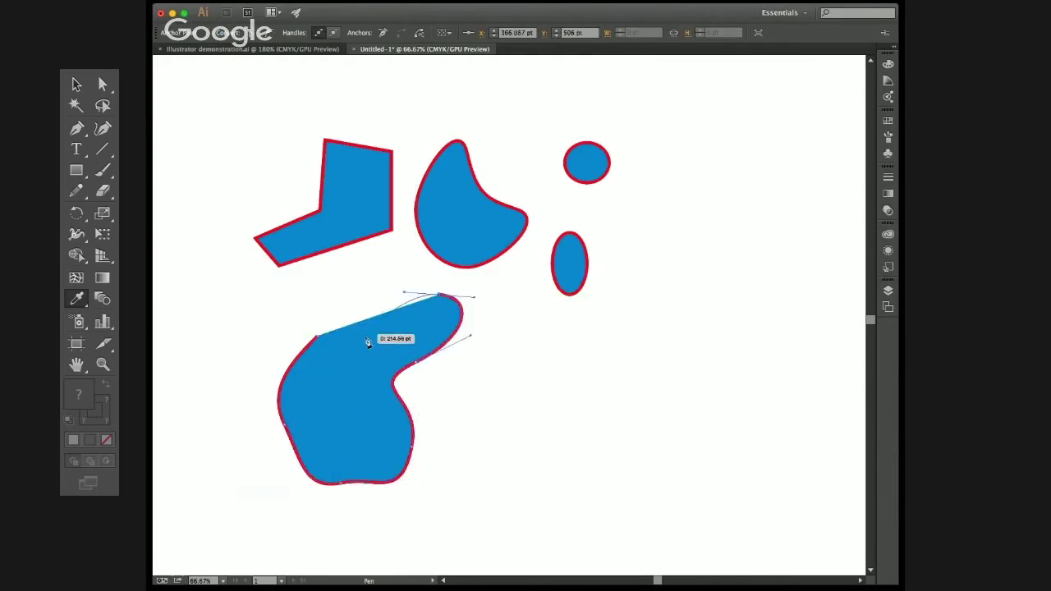
pyautogui.moveTo(317, 335); pyautogui.dragTo(301, 330)
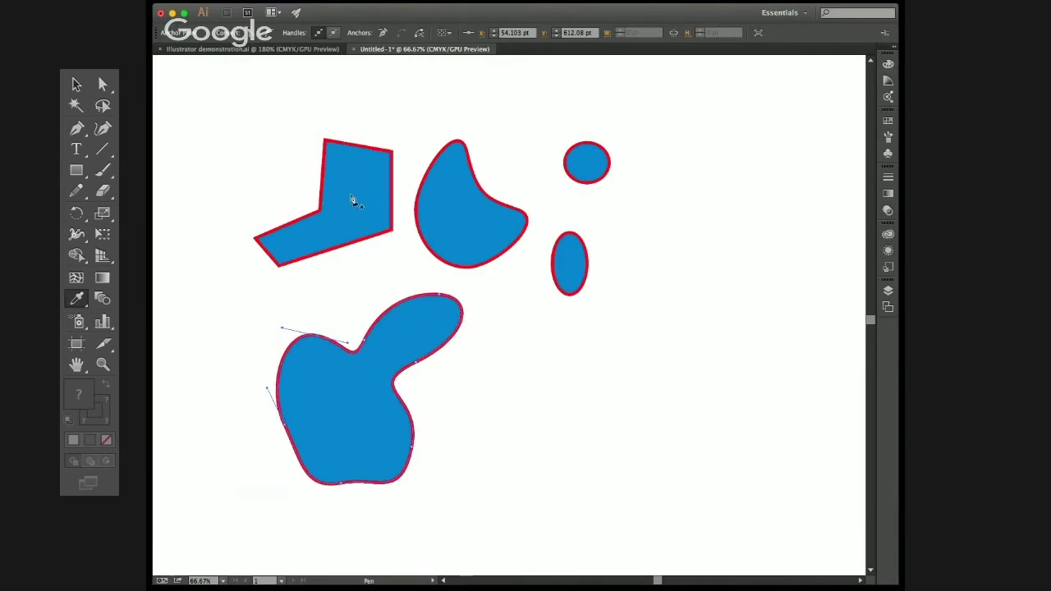
# Step: Draw a closed six-cornered straight-edged shape with a V-shaped notch beside the curved freeform with the Pen tool, and deselect it
pyautogui.click(517, 462)
pyautogui.click(531, 408)
pyautogui.click(657, 399)
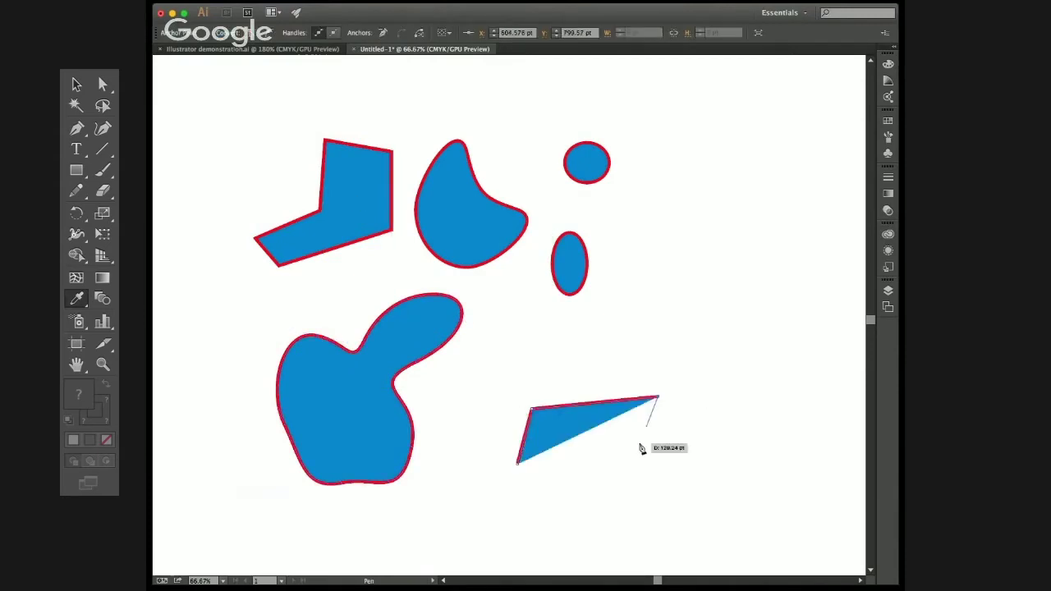
pyautogui.click(637, 454)
pyautogui.click(576, 497)
pyautogui.click(582, 436)
pyautogui.click(517, 464)
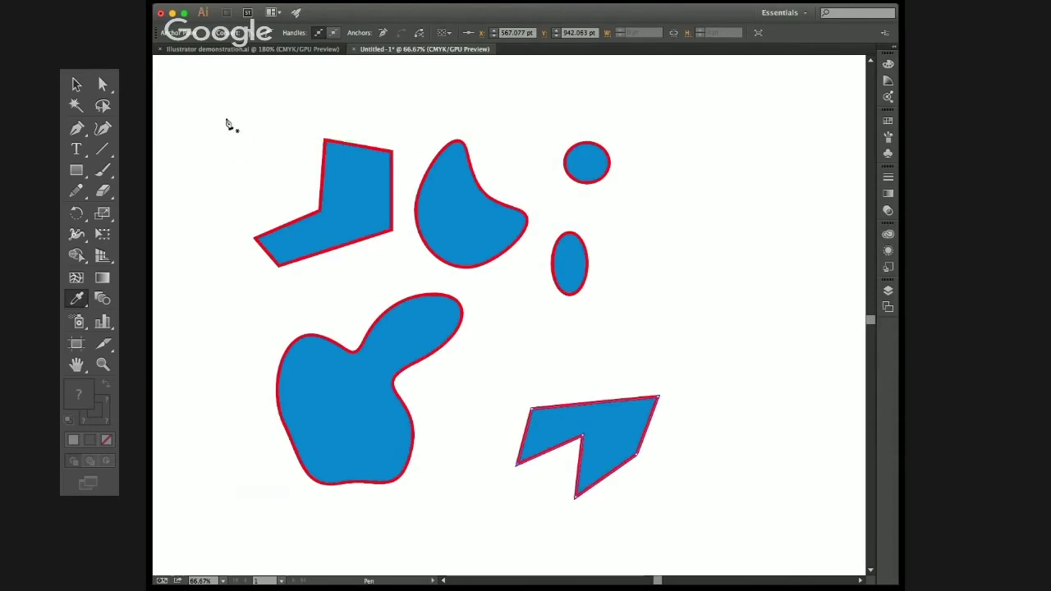
pyautogui.press('v')
pyautogui.click(279, 164)
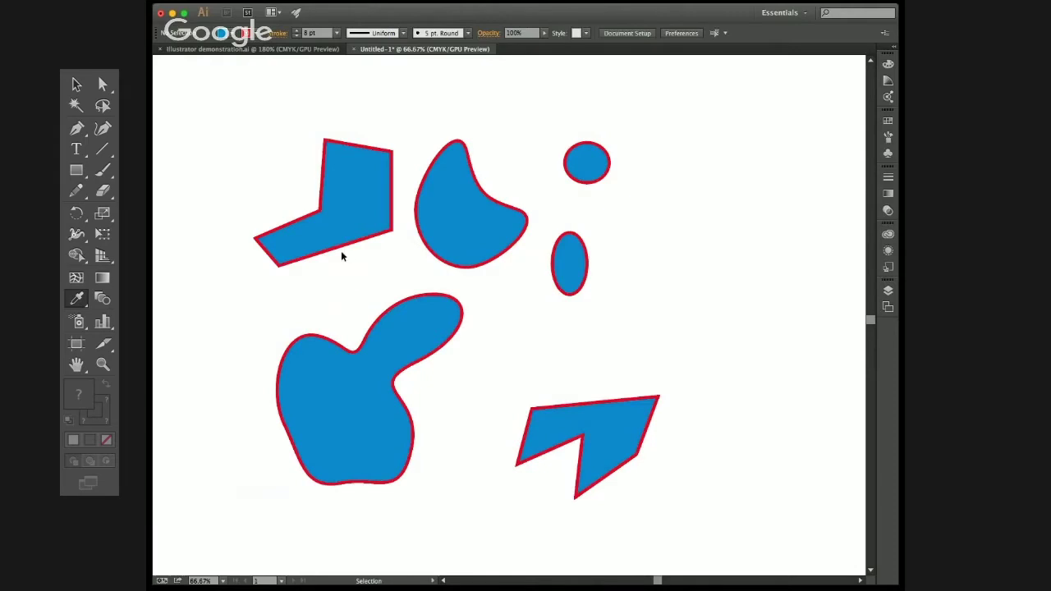
# Step: Rotate the curved freeform shape clockwise and stretch it wider and taller until it overlaps the notched polygon
pyautogui.click(450, 320)
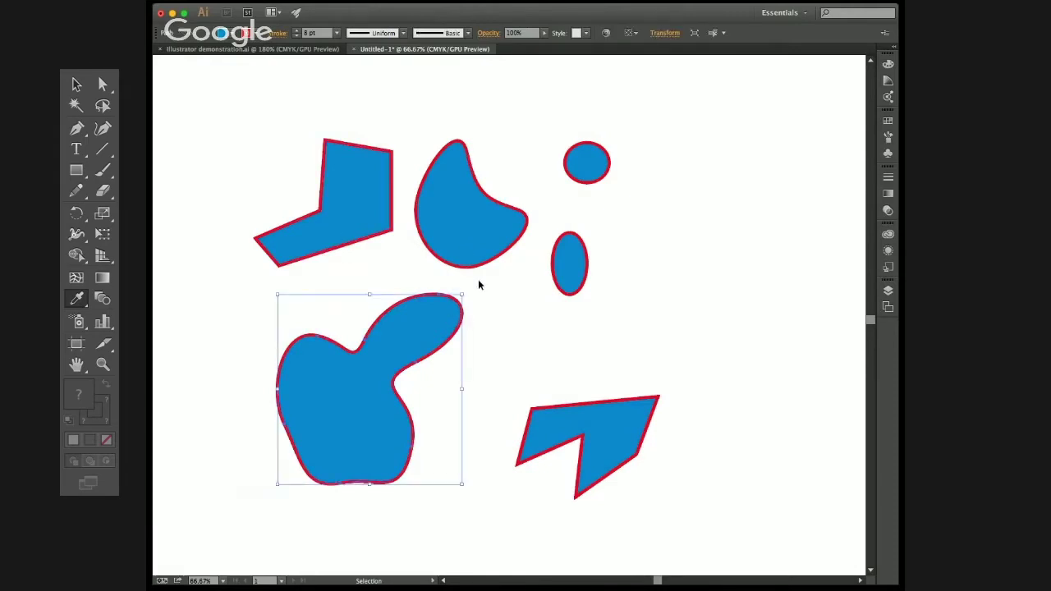
pyautogui.moveTo(460, 289); pyautogui.dragTo(488, 437)
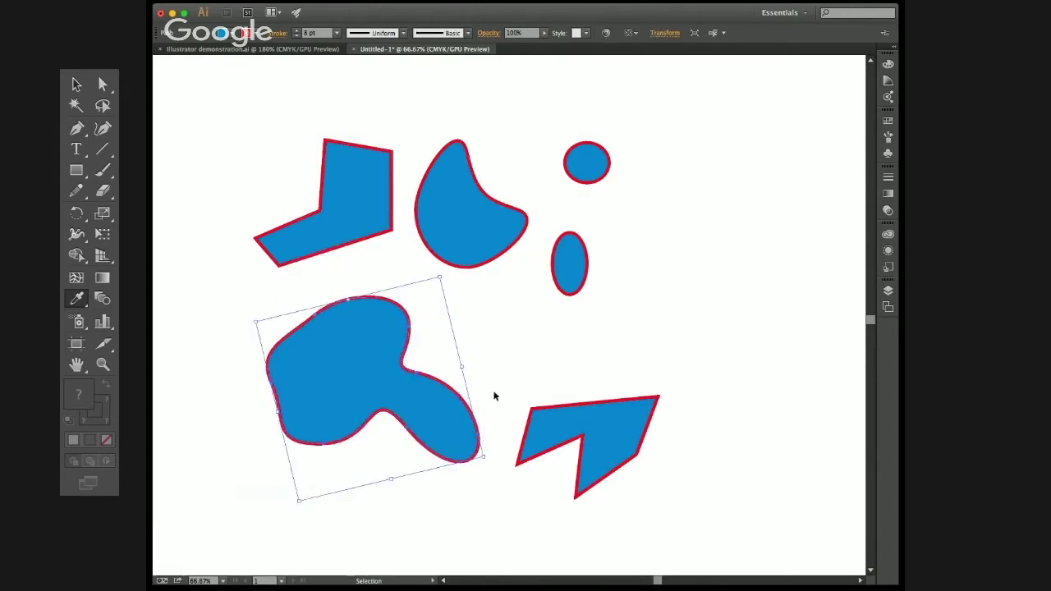
pyautogui.moveTo(465, 373); pyautogui.dragTo(794, 302)
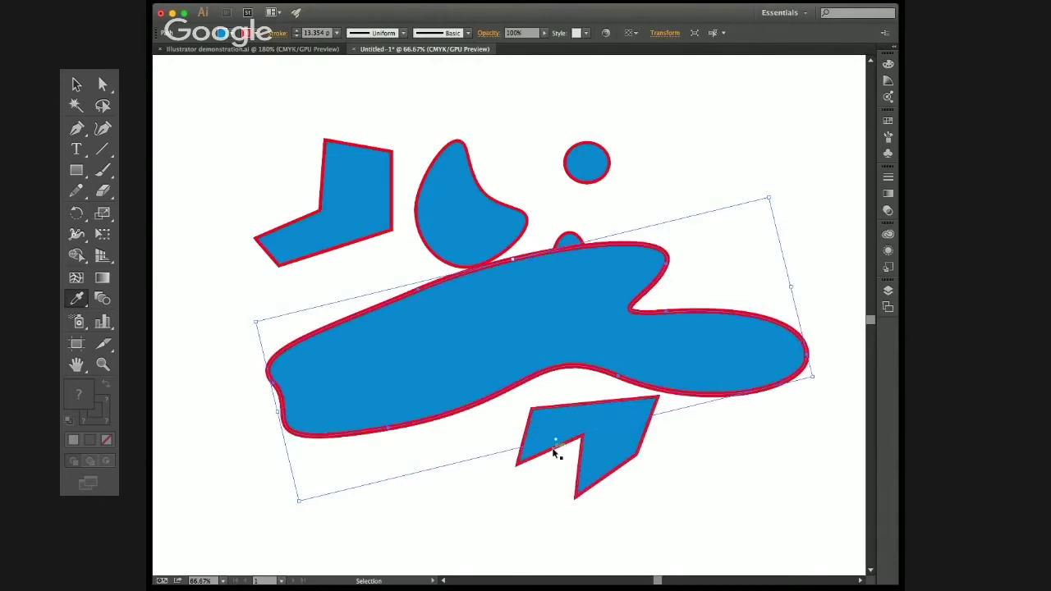
pyautogui.moveTo(556, 441); pyautogui.dragTo(583, 552)
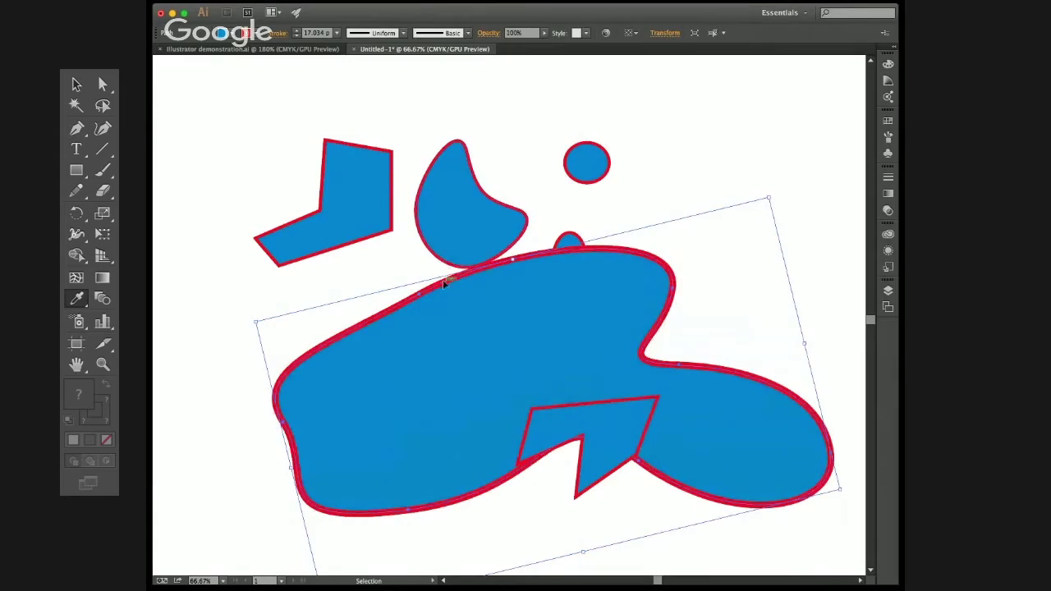
pyautogui.click(362, 267)
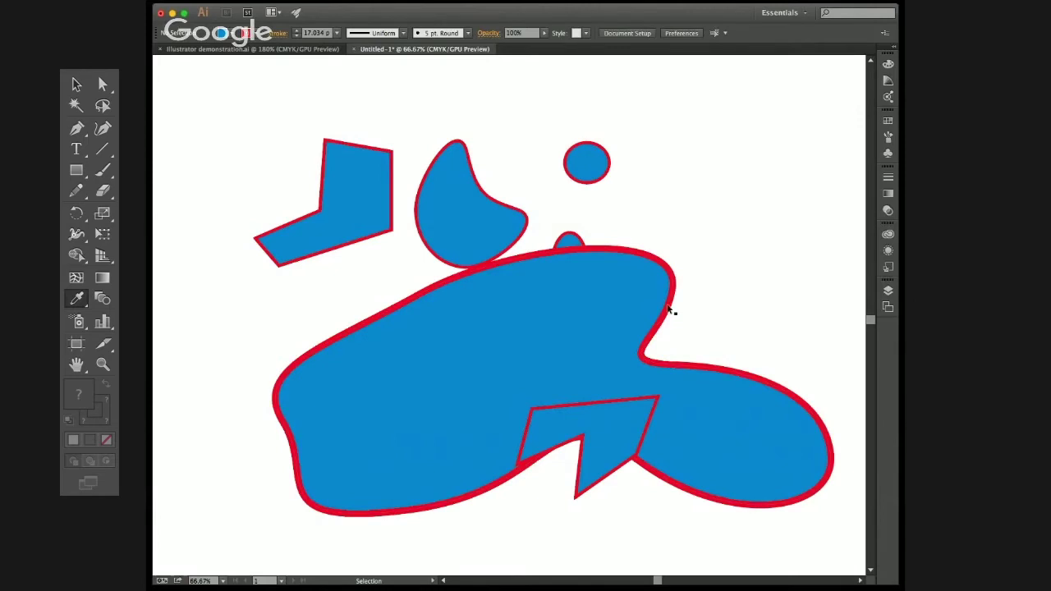
# Step: Move the stretched freeform shape down and to the left, clear of the other shapes
pyautogui.moveTo(549, 239); pyautogui.dragTo(500, 241)
pyautogui.press('super+minus')
pyautogui.press('super+minus')
pyautogui.moveTo(556, 292); pyautogui.dragTo(530, 272)
pyautogui.moveTo(522, 276); pyautogui.dragTo(385, 351)
pyautogui.moveTo(367, 277); pyautogui.dragTo(321, 261)
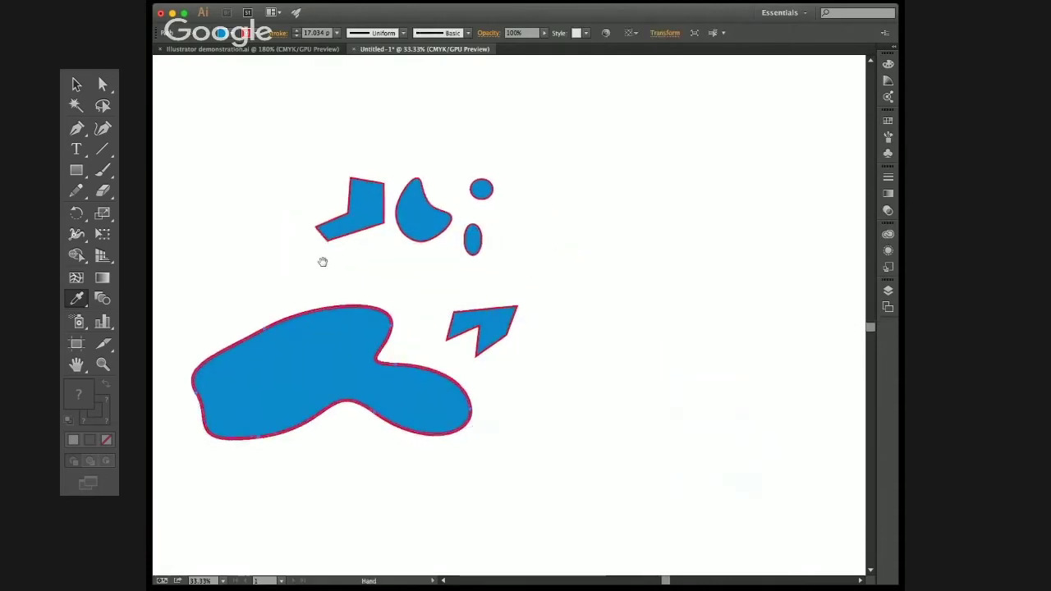
# Step: Check panel B in Illustrator demonstration.ai, and in Untitled-1 draw a large square on empty canvas with a level duplicate to its right
pyautogui.click(263, 49)
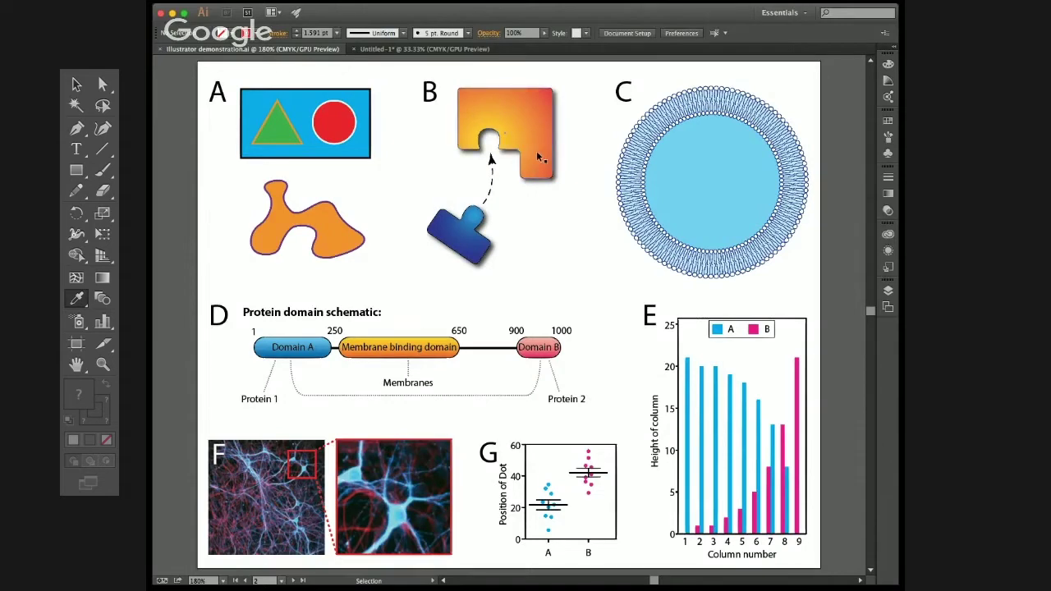
pyautogui.hotkey('ctrl', 'Tab')
pyautogui.moveTo(594, 279); pyautogui.dragTo(331, 268)
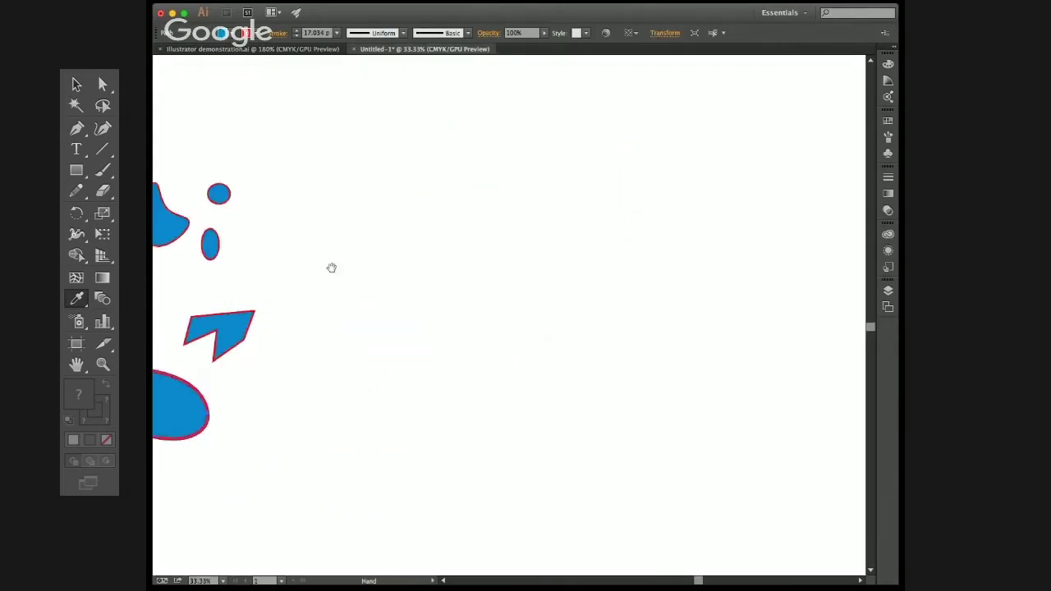
pyautogui.moveTo(576, 244); pyautogui.dragTo(542, 239)
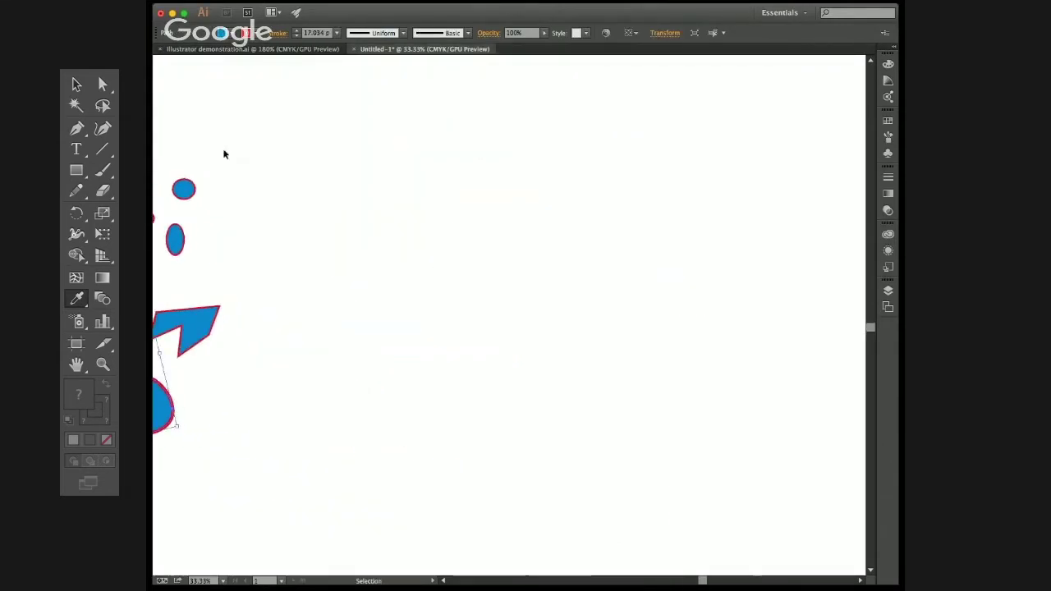
pyautogui.press('l')
pyautogui.press('m')
pyautogui.moveTo(338, 135)
pyautogui.mouseDown()
pyautogui.moveTo(538, 322)
pyautogui.moveTo(520, 306)
pyautogui.mouseUp()
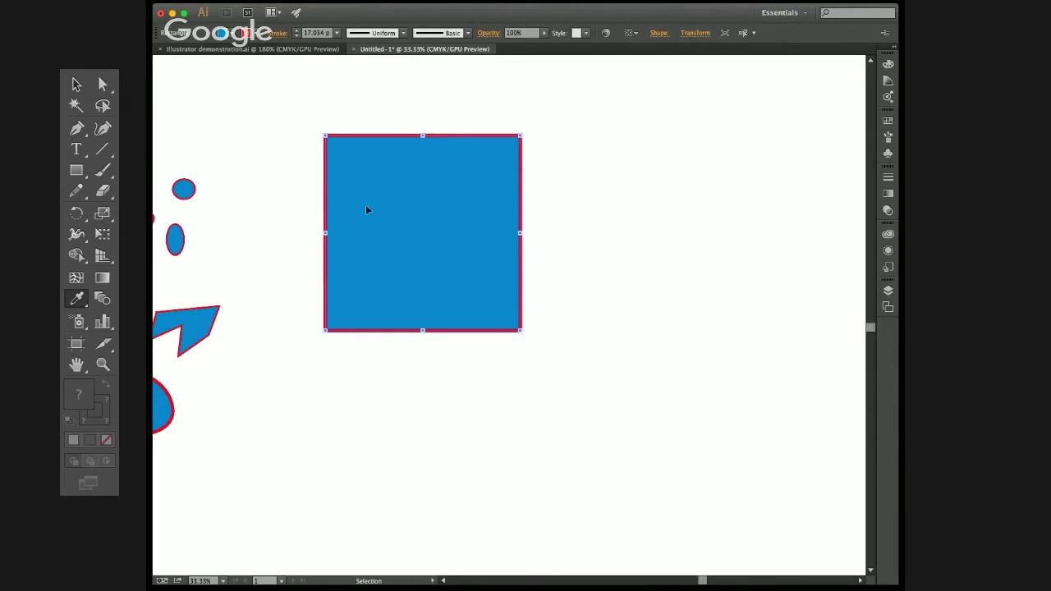
pyautogui.moveTo(361, 212); pyautogui.dragTo(594, 212)
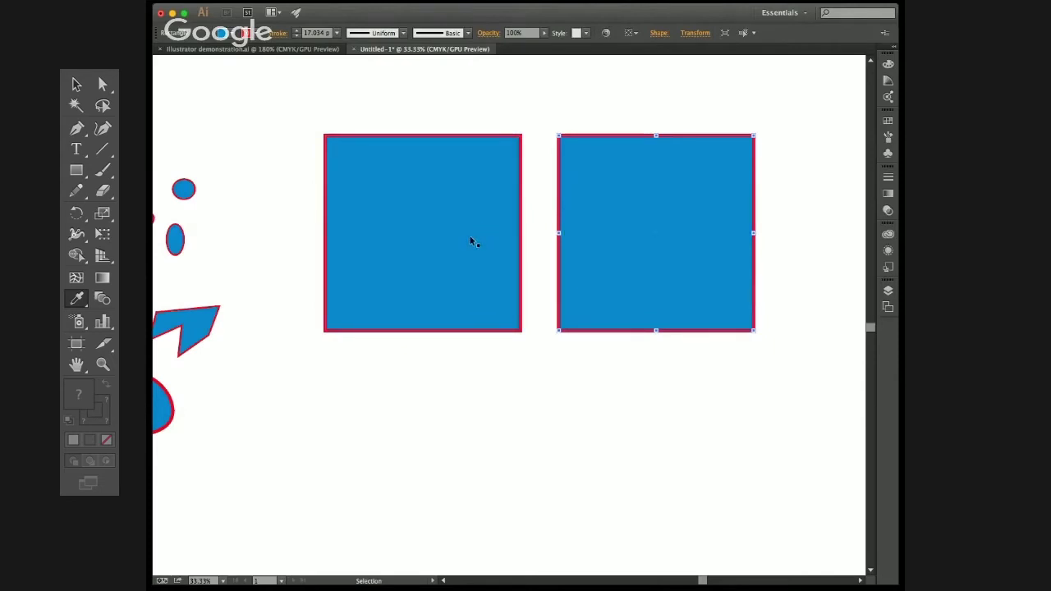
pyautogui.click(525, 182)
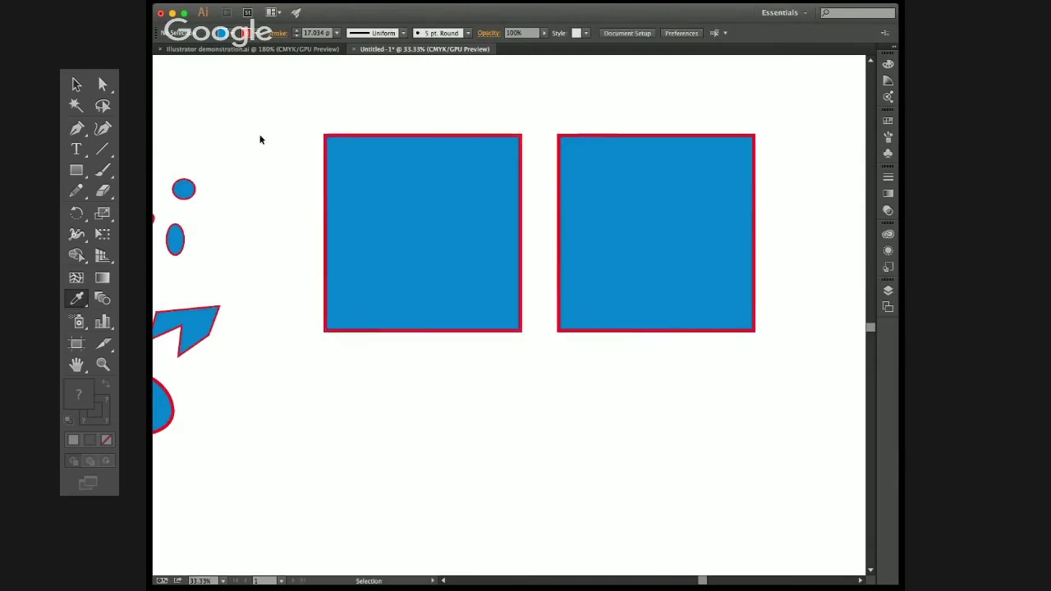
# Step: Add an anchor point midway down the left square's right edge and move it inward together with the lower-right corner
pyautogui.press('p')
pyautogui.click(522, 239)
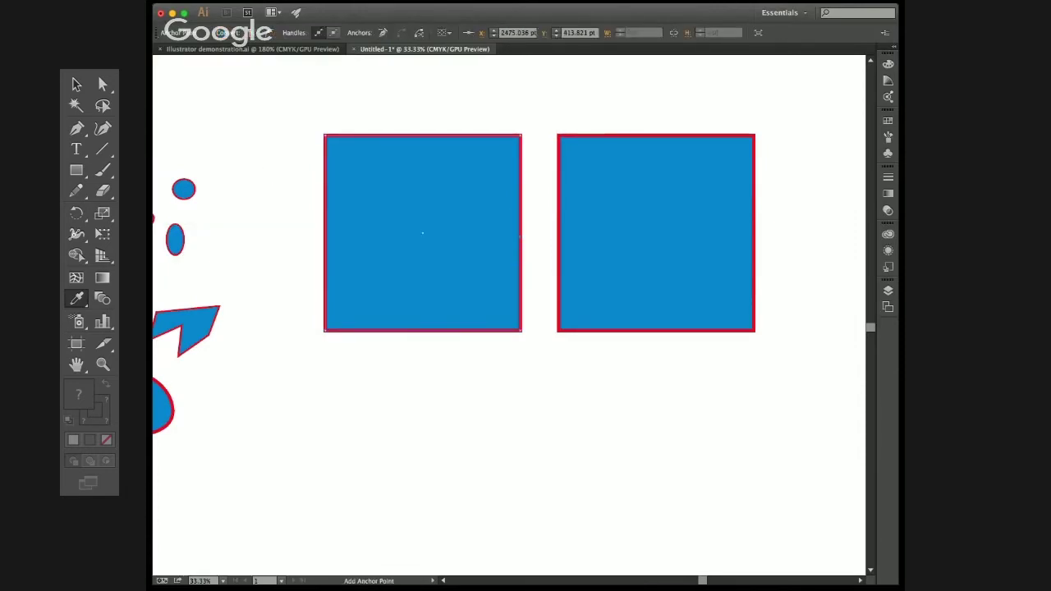
pyautogui.press('a')
pyautogui.moveTo(532, 346); pyautogui.dragTo(433, 240)
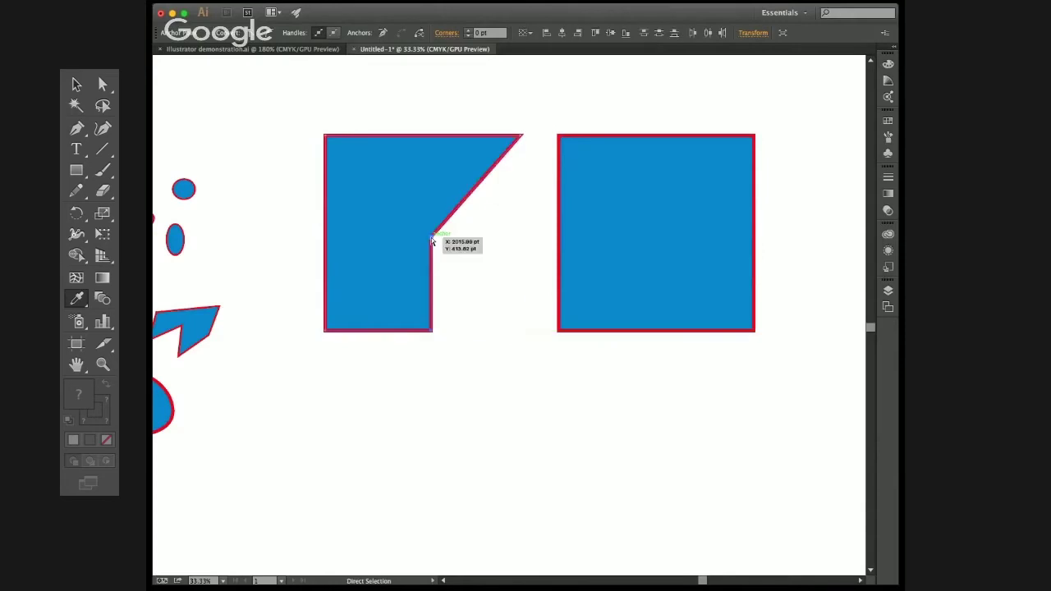
# Step: Add an anchor point on the diagonal edge and pull it out to square off the notch into an L-shape
pyautogui.click(473, 194)
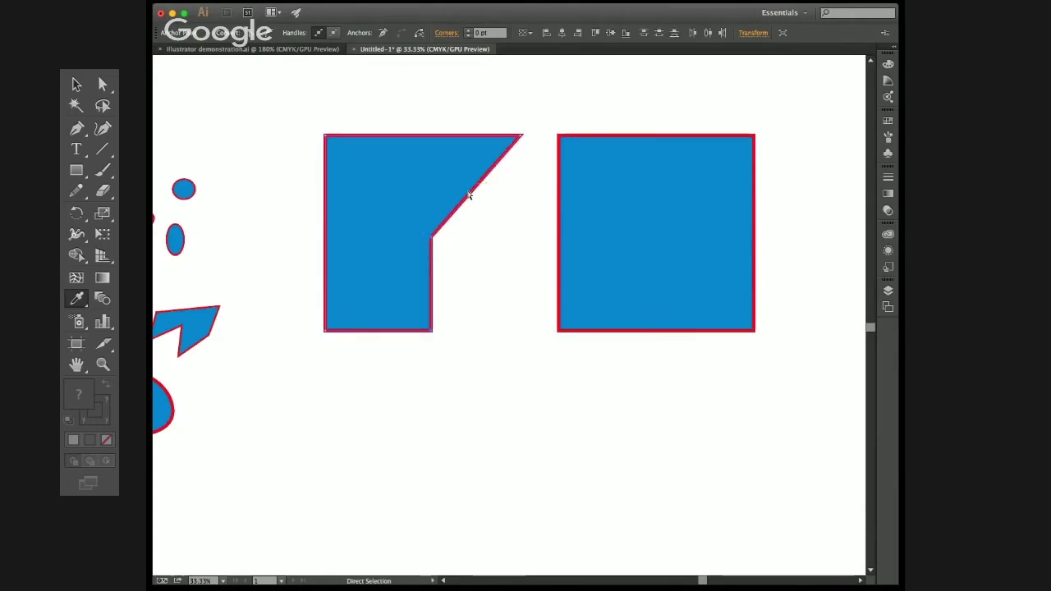
pyautogui.press('+')
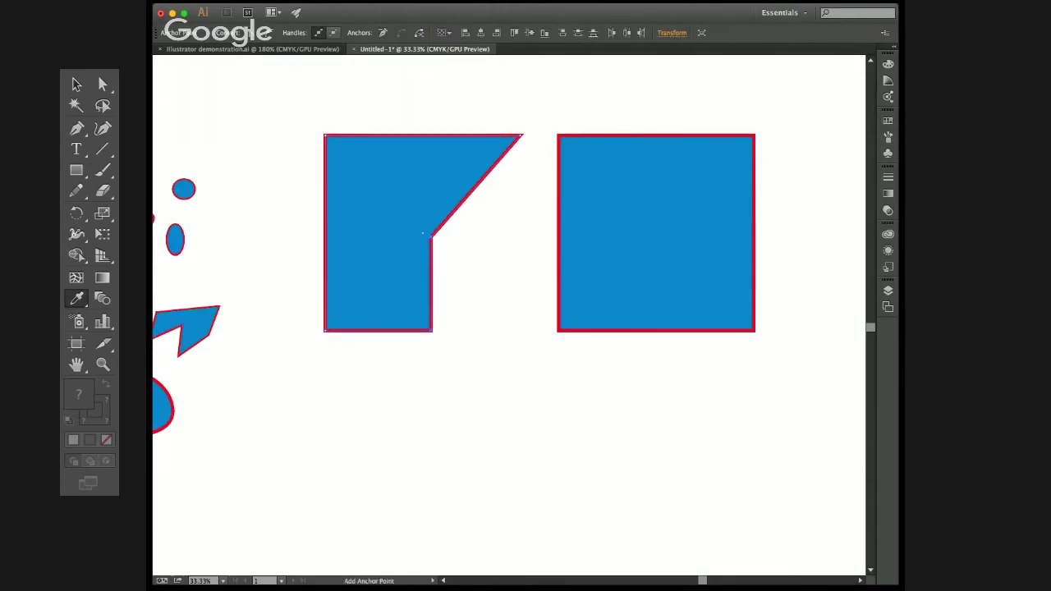
pyautogui.click(471, 195)
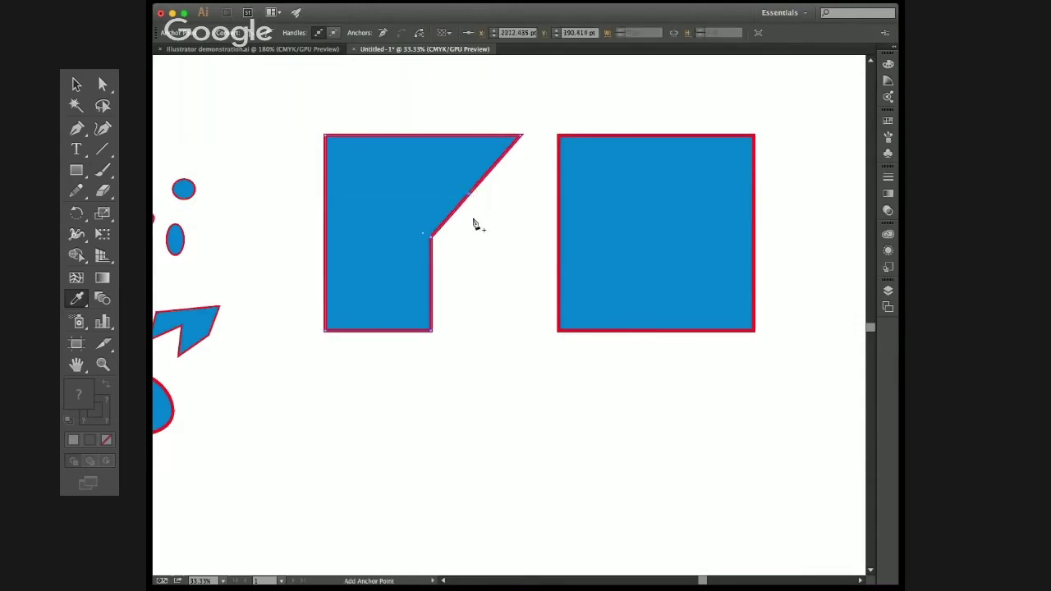
pyautogui.press('a')
pyautogui.moveTo(470, 198); pyautogui.dragTo(520, 236)
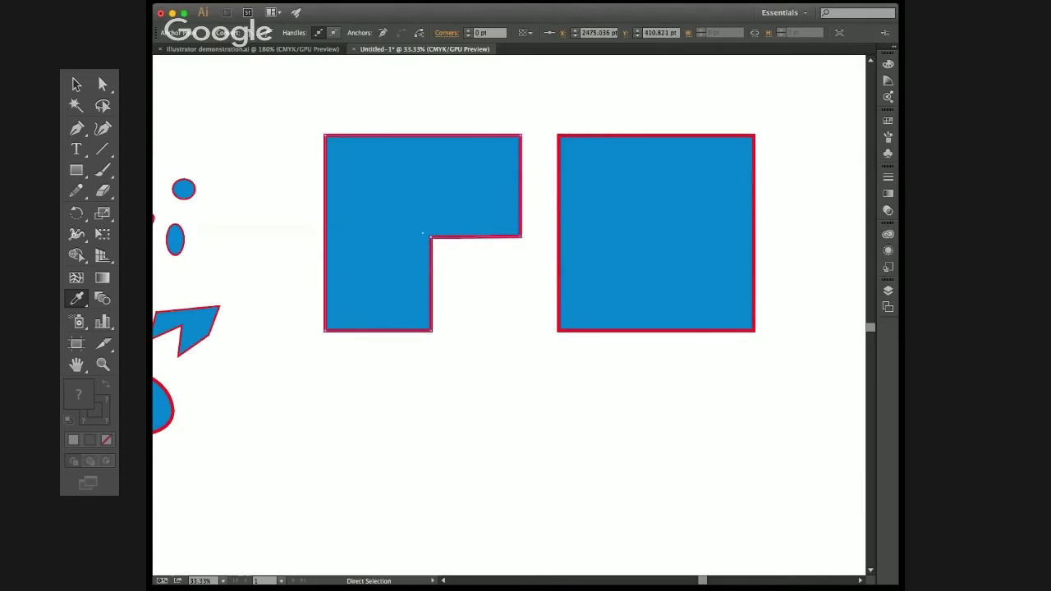
pyautogui.press('v')
pyautogui.click(396, 108)
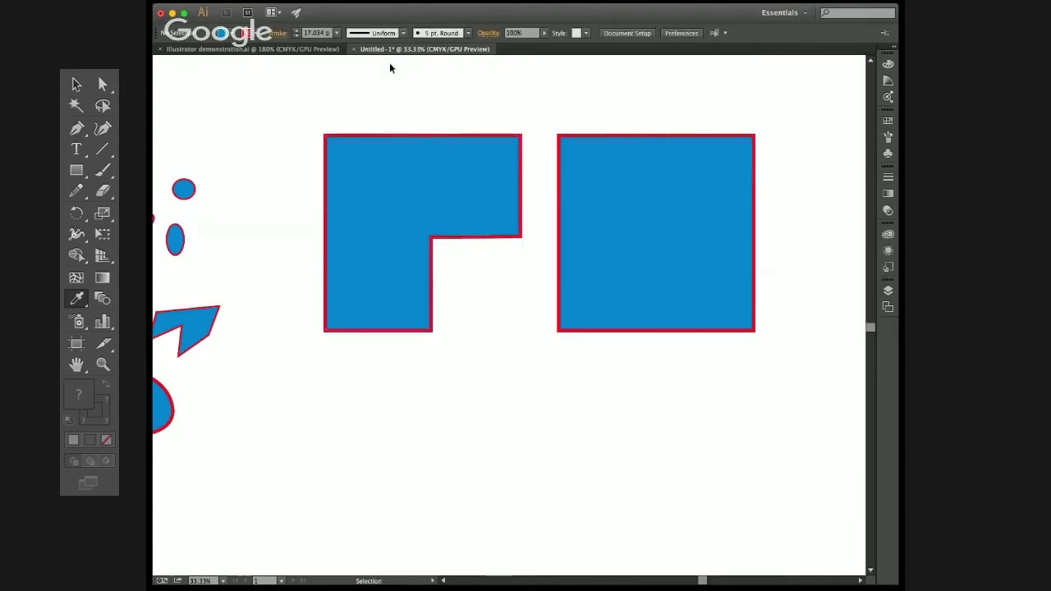
# Step: Compare with the panel B figure in Illustrator demonstration.ai and move the second square lower, to the lower right of the L-shape
pyautogui.click(271, 48)
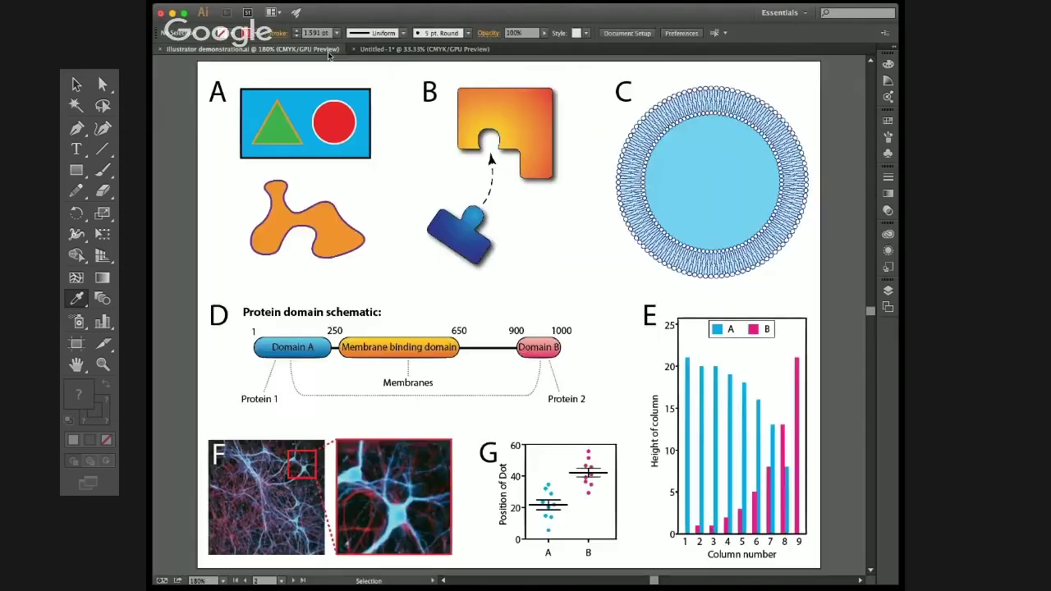
pyautogui.click(390, 48)
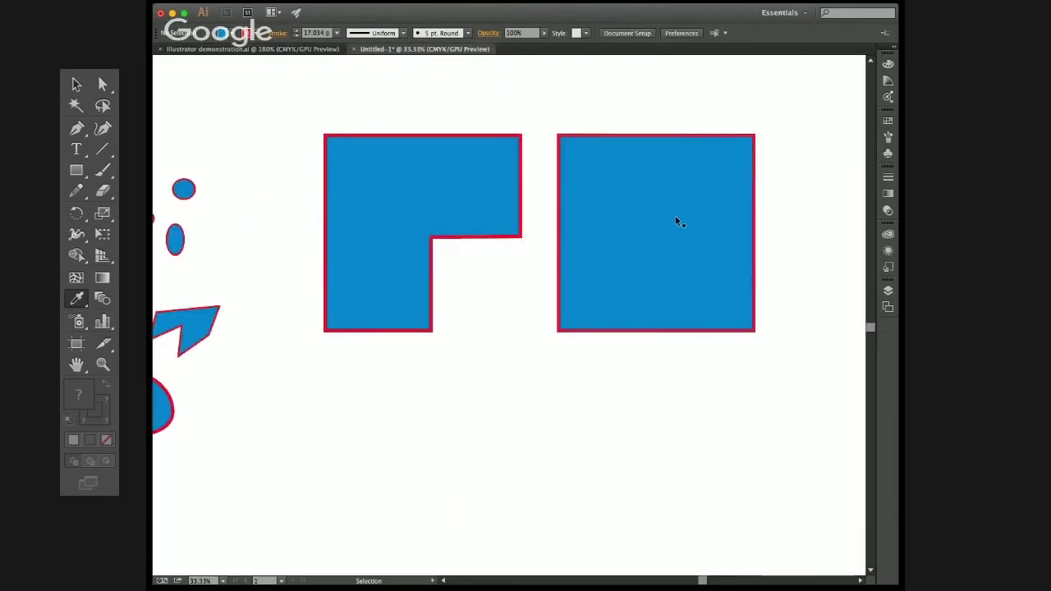
pyautogui.click(650, 223)
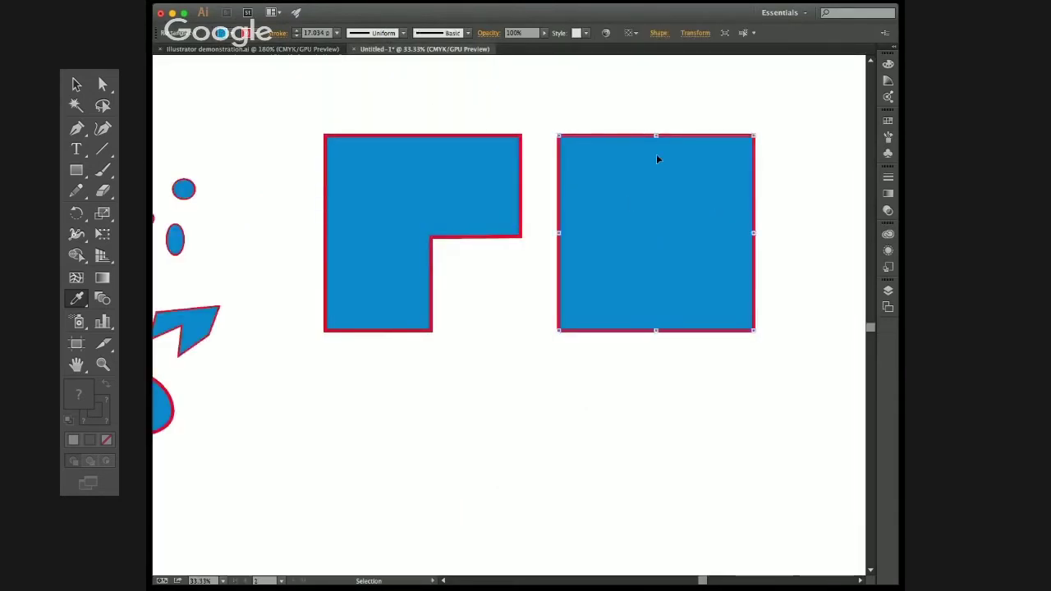
pyautogui.moveTo(647, 181); pyautogui.dragTo(633, 281)
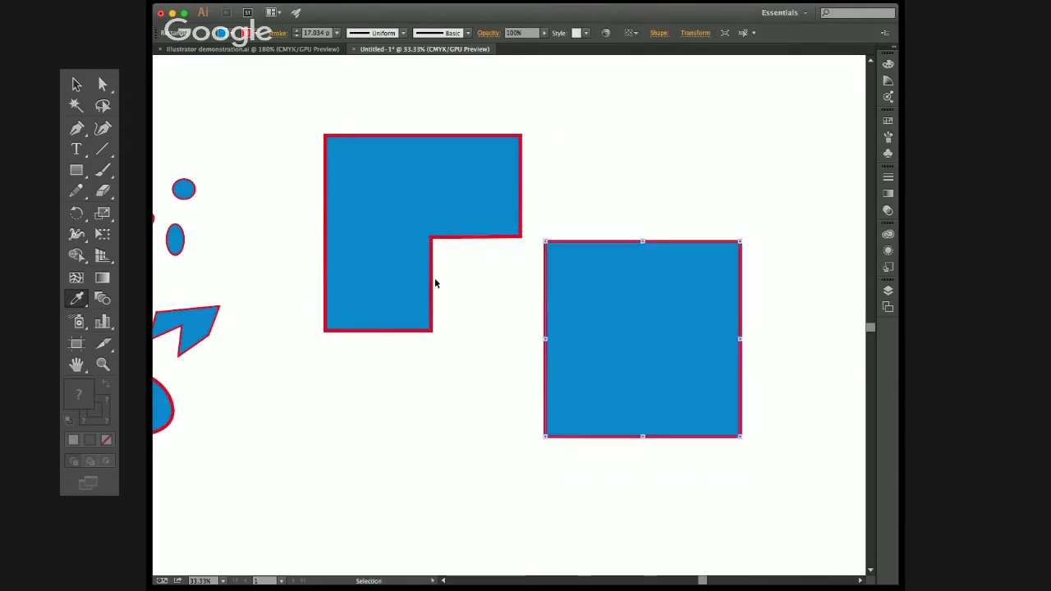
pyautogui.moveTo(682, 308)
pyautogui.mouseDown()
pyautogui.moveTo(580, 306)
pyautogui.moveTo(699, 317)
pyautogui.mouseUp()
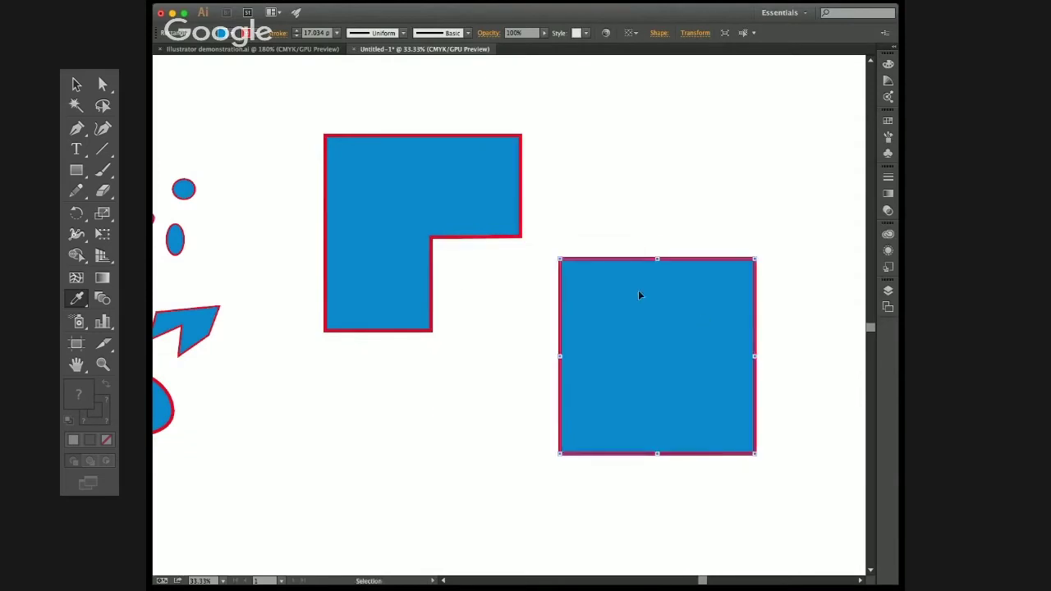
pyautogui.click(529, 306)
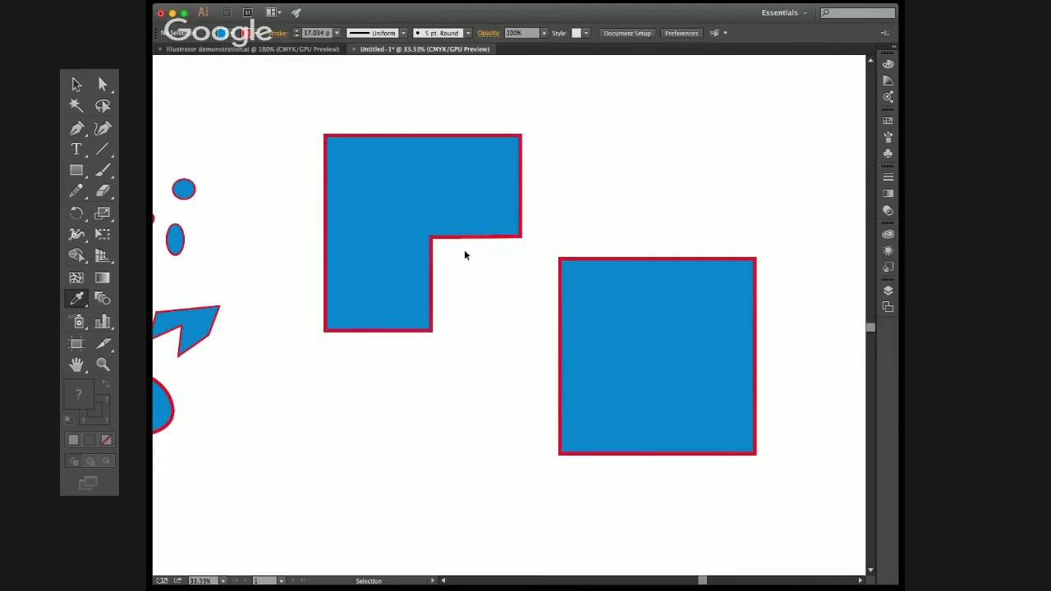
# Step: Add three anchor points along the vertical notch edge of the L-shape
pyautogui.press('+')
pyautogui.click(431, 282)
pyautogui.click(432, 282)
pyautogui.click(431, 297)
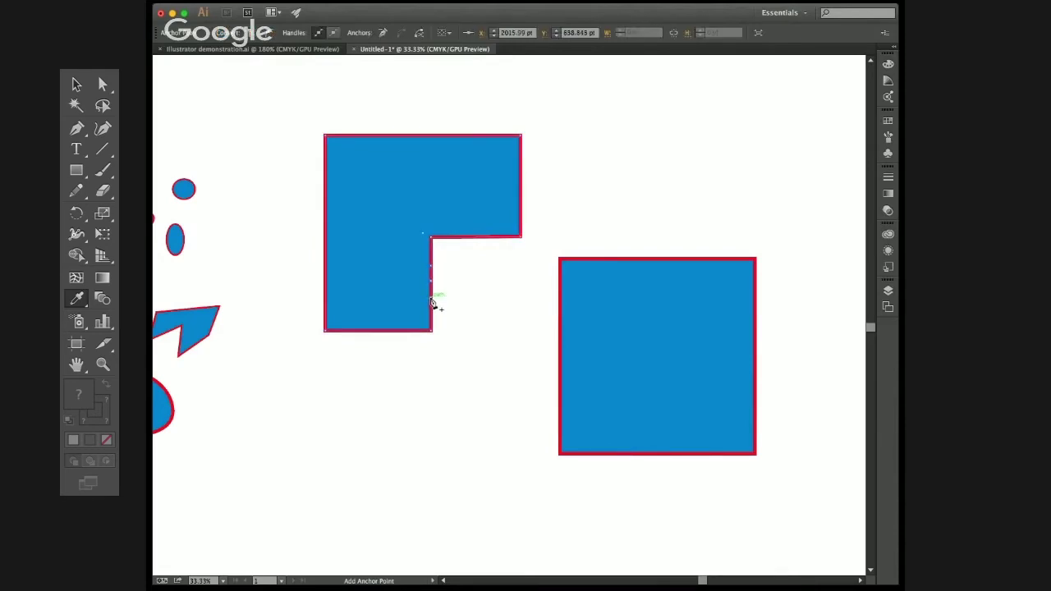
# Step: Add three anchor points along the upper part of the second square's left edge
pyautogui.click(560, 284)
pyautogui.click(560, 301)
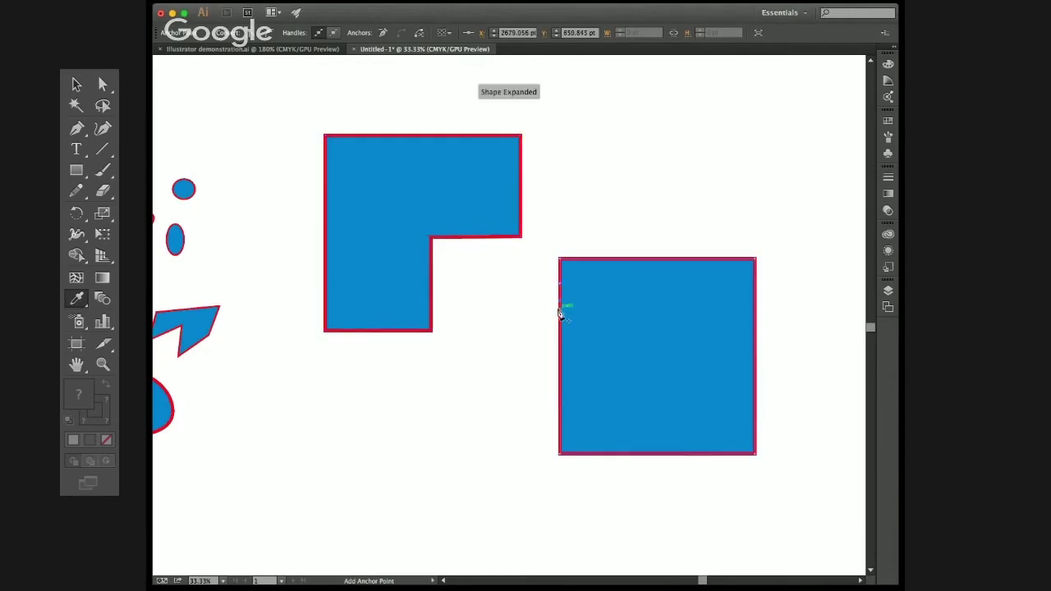
pyautogui.click(560, 313)
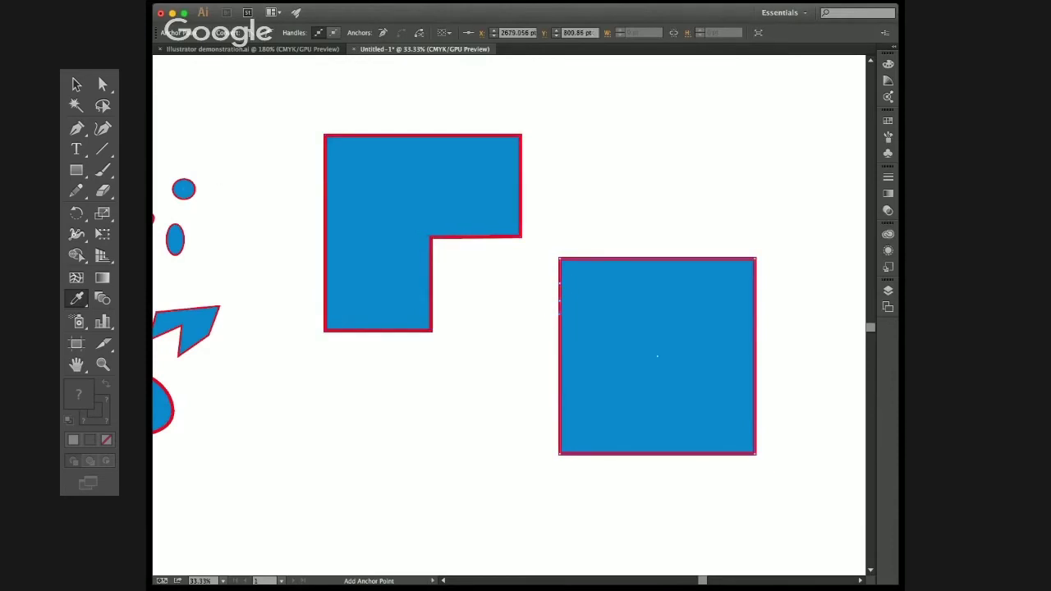
# Step: Pull the L-shape's middle notch-edge anchor inward into a pointed notch and the second square's middle anchor outward into a matching point
pyautogui.press('a')
pyautogui.moveTo(432, 283); pyautogui.dragTo(400, 286)
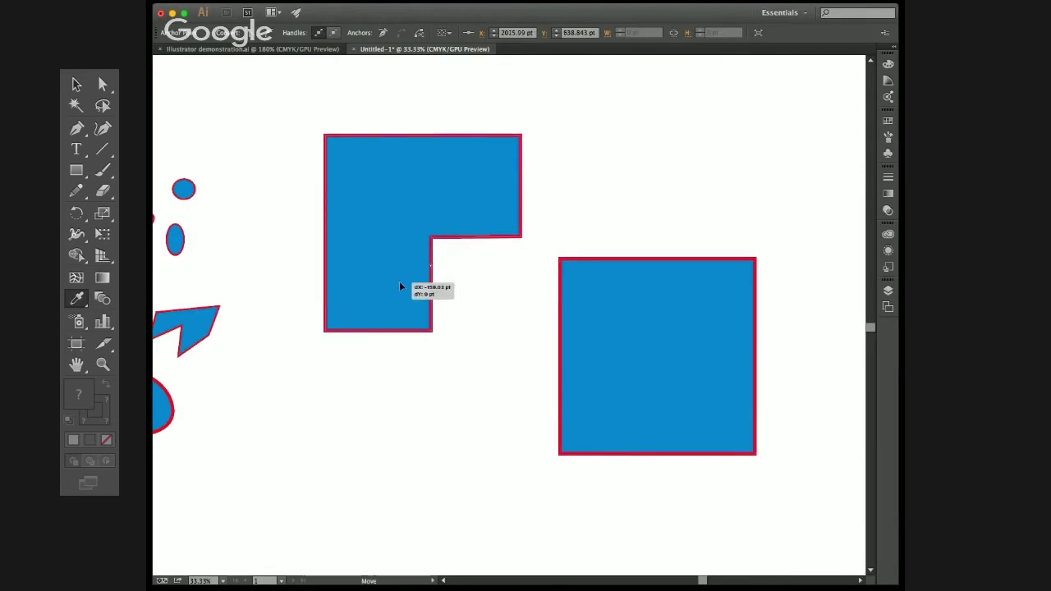
pyautogui.moveTo(400, 287); pyautogui.dragTo(388, 281)
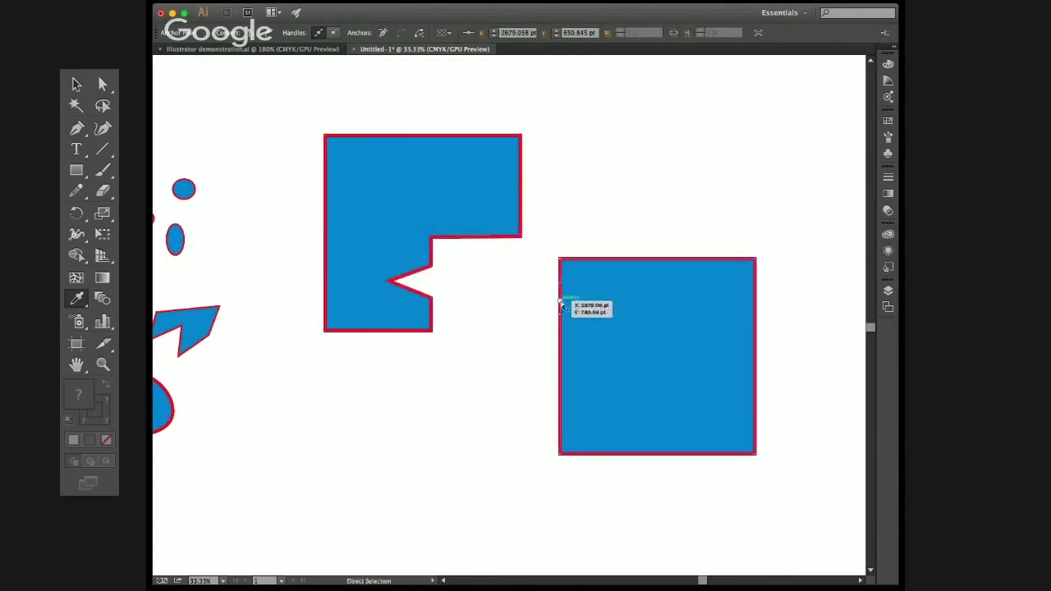
pyautogui.moveTo(560, 298); pyautogui.dragTo(511, 297)
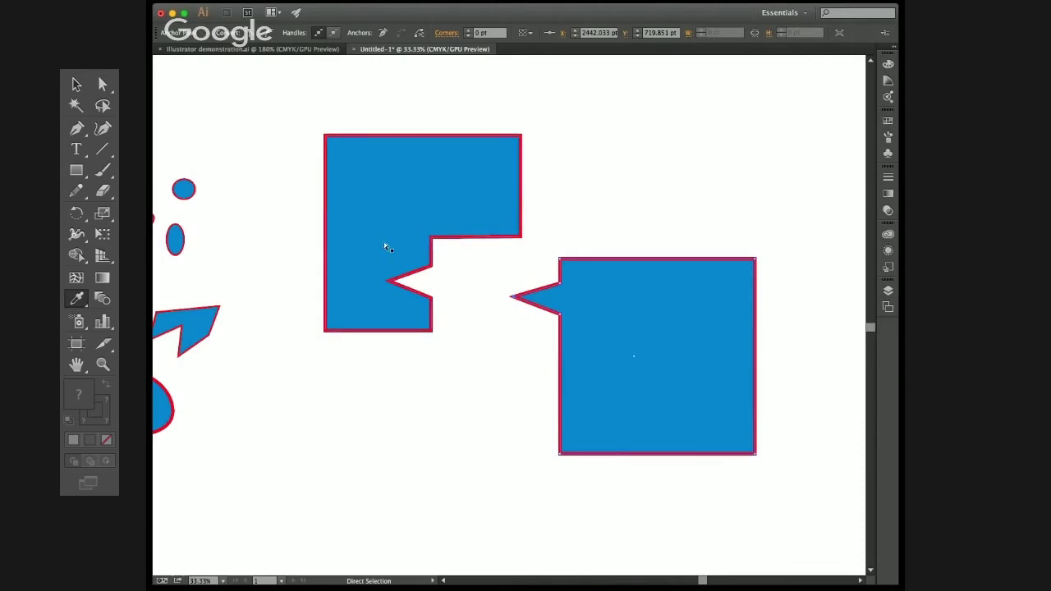
# Step: Recolor the square with the pointed tab to a yellow stroke and a green fill
pyautogui.press('v')
pyautogui.click(621, 236)
pyautogui.click(653, 279)
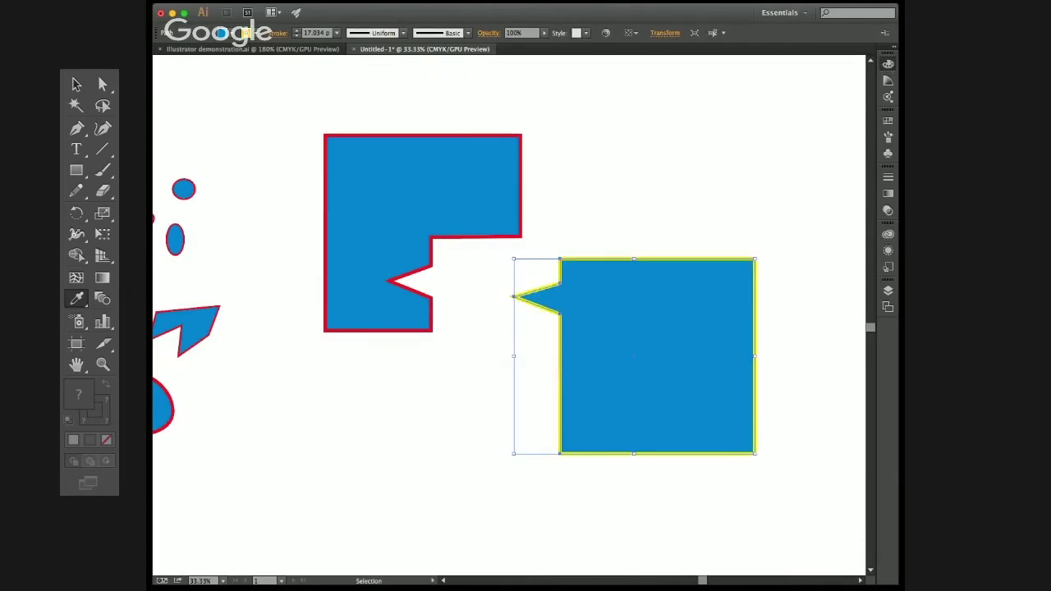
pyautogui.click(605, 154)
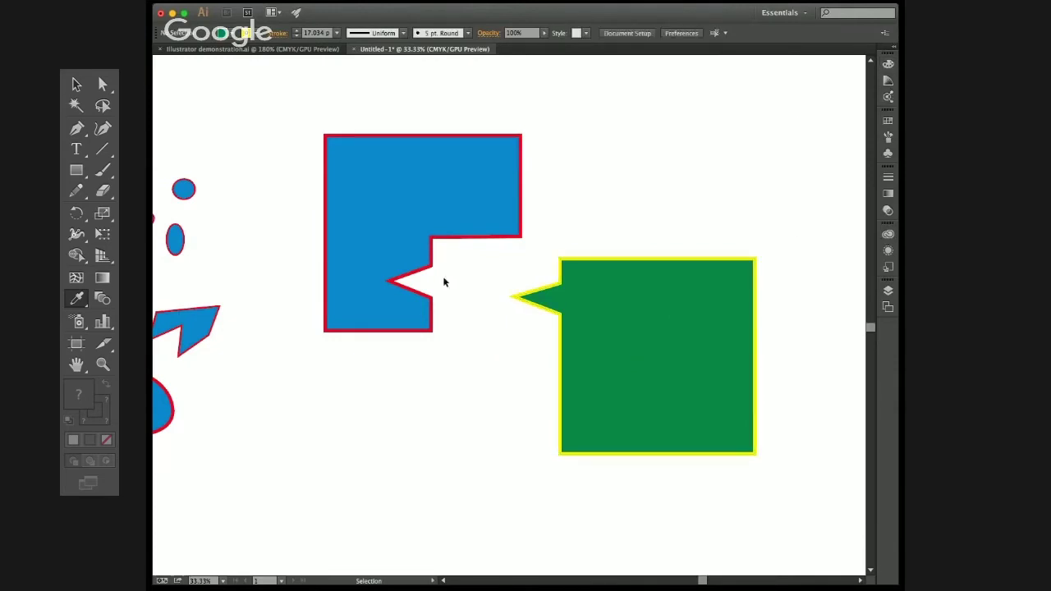
# Step: Convert the tip anchors of the blue notch and the green tab from corner to smooth points
pyautogui.press('a')
pyautogui.click(386, 281)
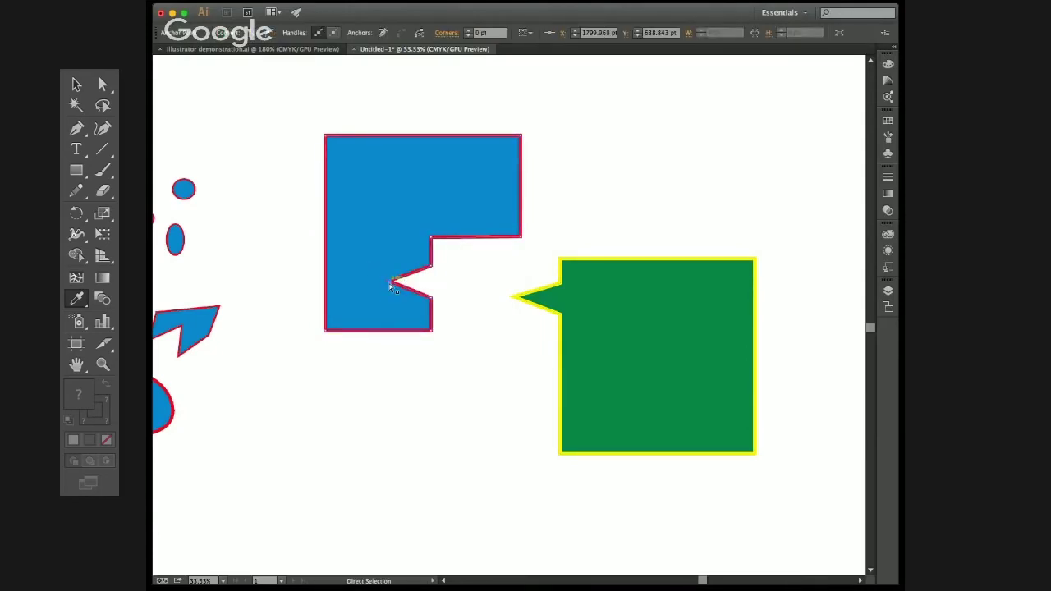
pyautogui.click(520, 300)
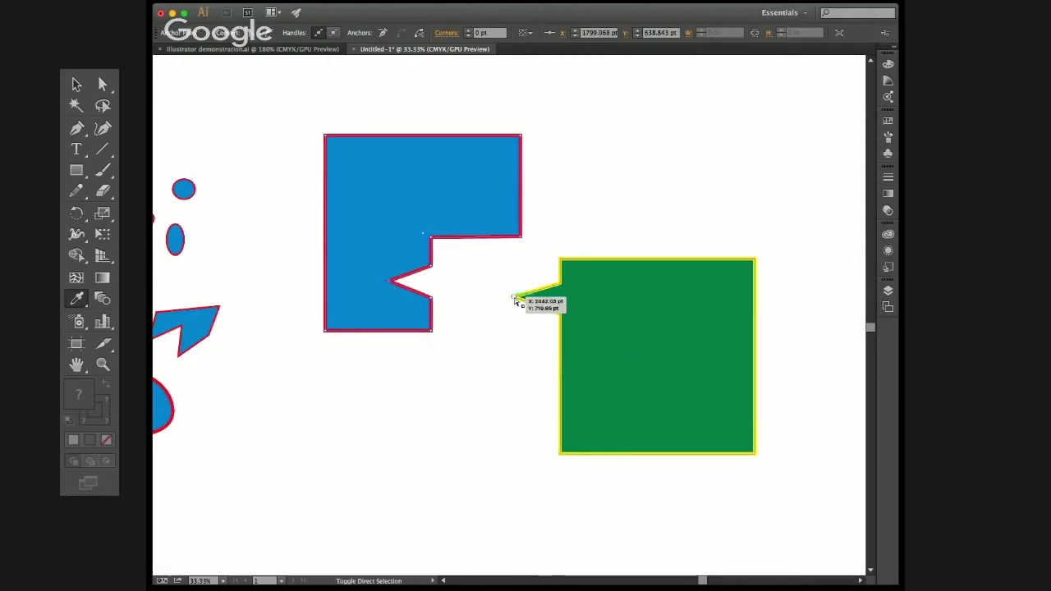
pyautogui.click(520, 303)
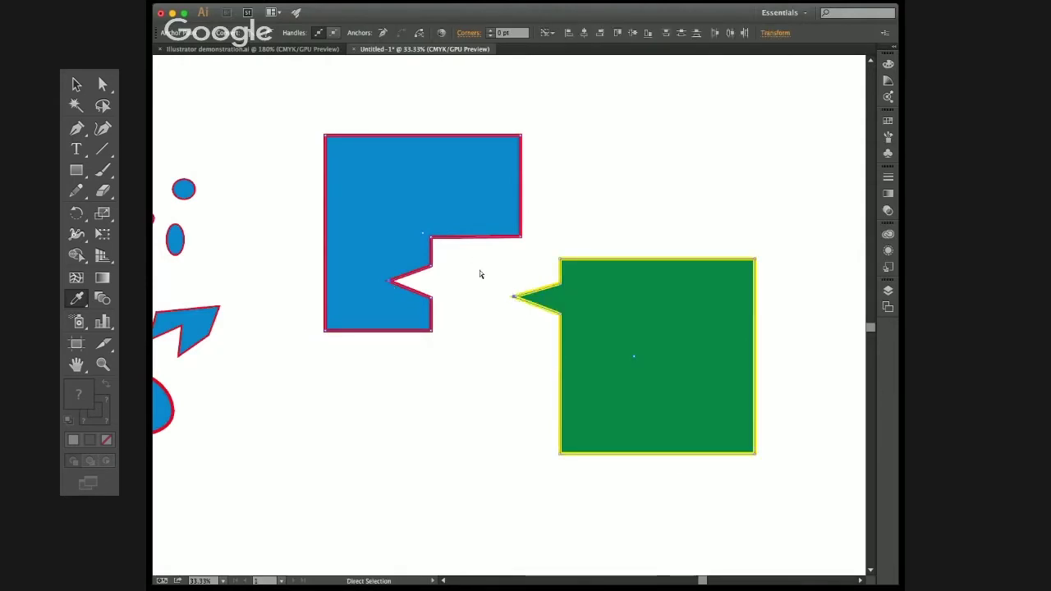
pyautogui.keyDown('shift'); pyautogui.click(394, 212); pyautogui.keyUp('shift')
pyautogui.click(272, 34)
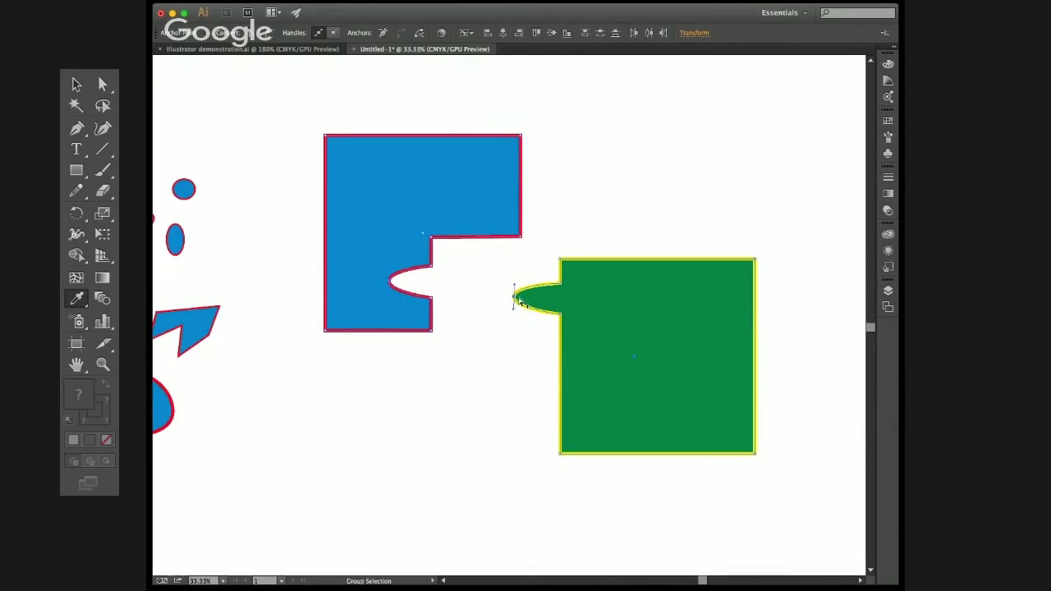
# Step: Lengthen both direction handles at the green tab's tip vertically to make the tab fuller and rounder
pyautogui.scroll(4, 526, 301)
pyautogui.scroll(-2, 517, 302)
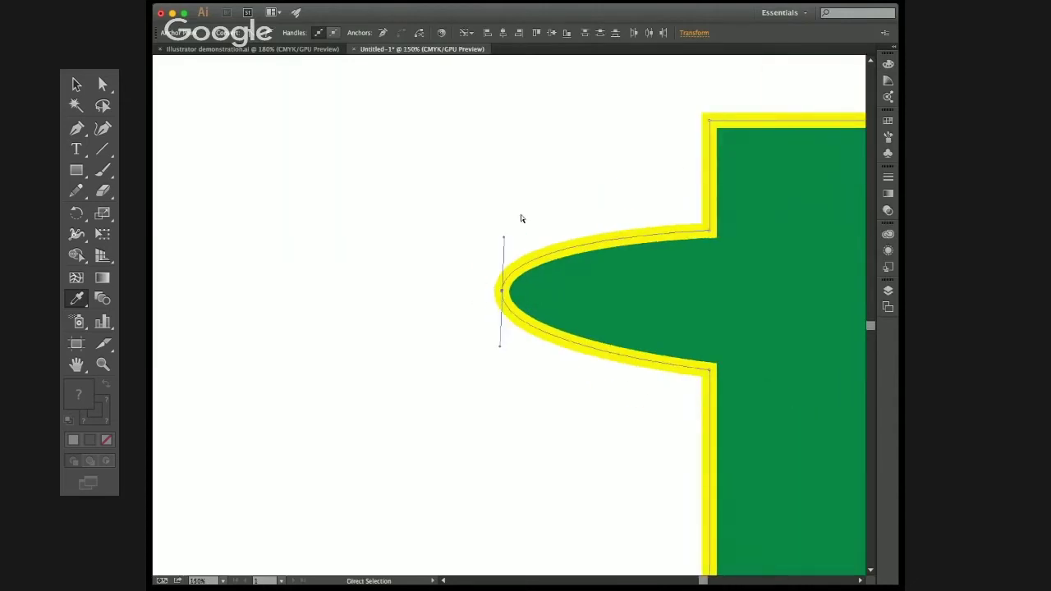
pyautogui.click(518, 222)
pyautogui.click(502, 295)
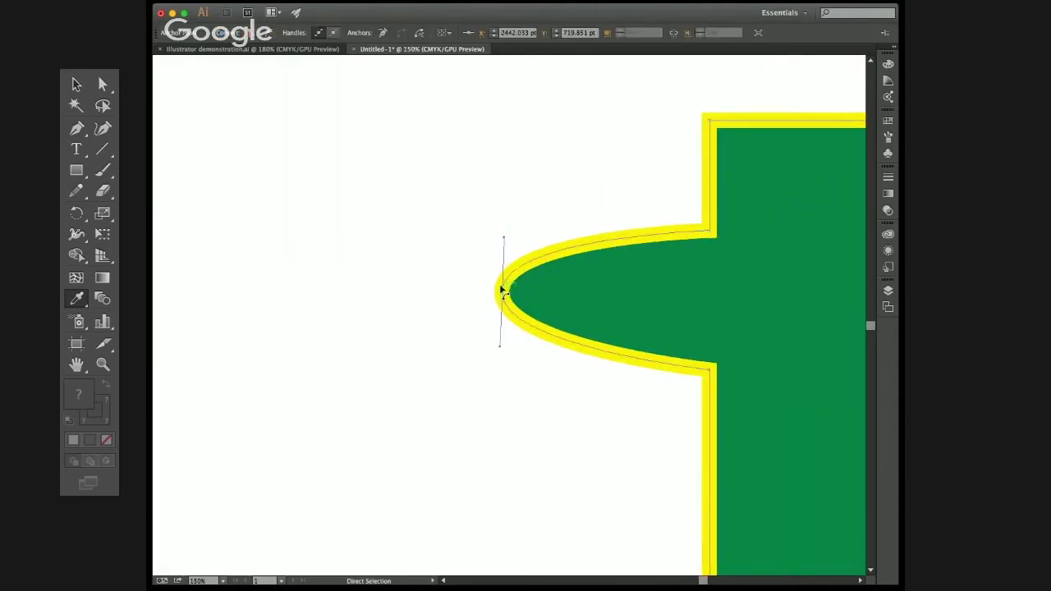
pyautogui.moveTo(503, 238); pyautogui.dragTo(502, 184)
pyautogui.moveTo(503, 348); pyautogui.dragTo(503, 419)
# Step: Lengthen both direction handles at the blue notch's innermost anchor to round the notch like the green tab
pyautogui.scroll(-2, 502, 419)
pyautogui.moveTo(455, 373); pyautogui.dragTo(595, 330)
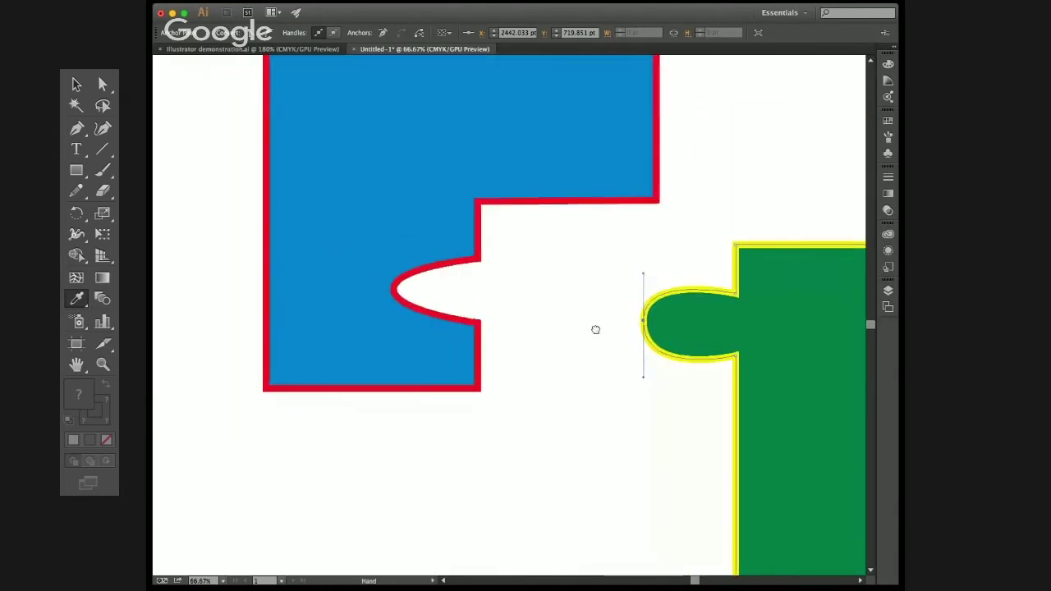
pyautogui.click(393, 290)
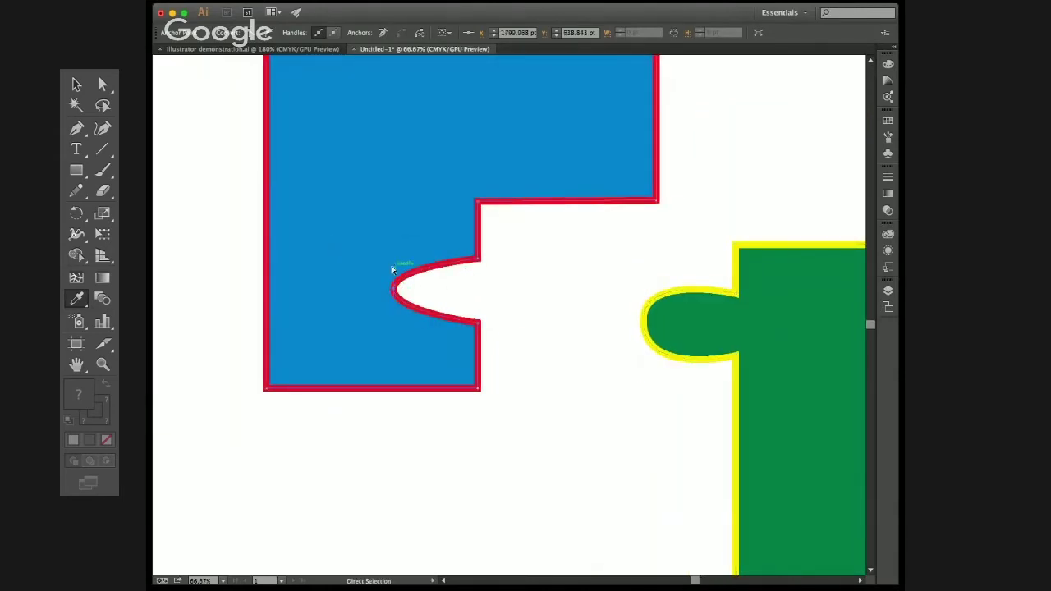
pyautogui.moveTo(394, 272); pyautogui.dragTo(392, 234)
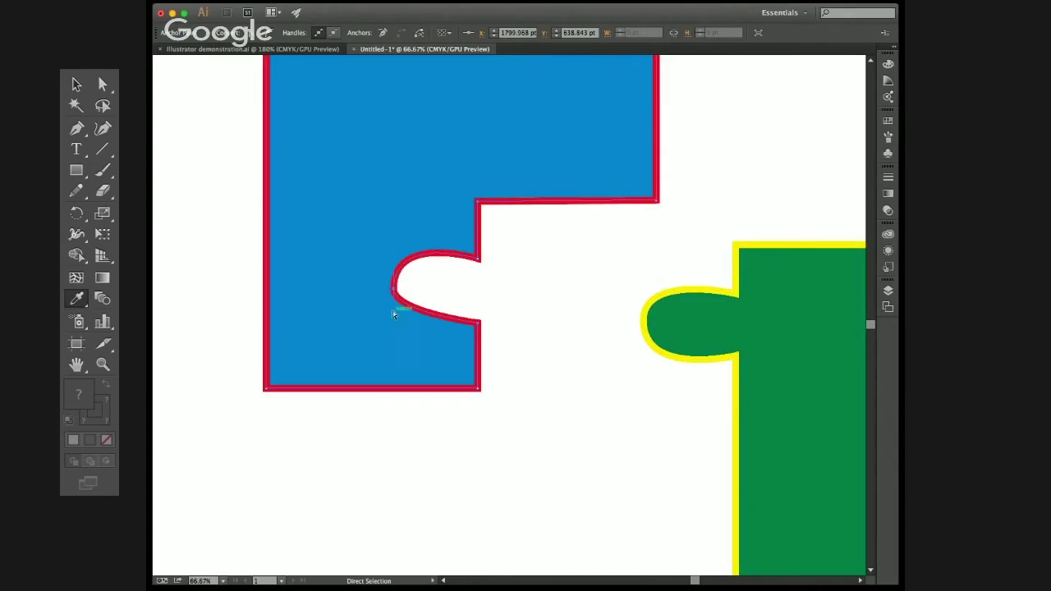
pyautogui.moveTo(394, 315); pyautogui.dragTo(392, 348)
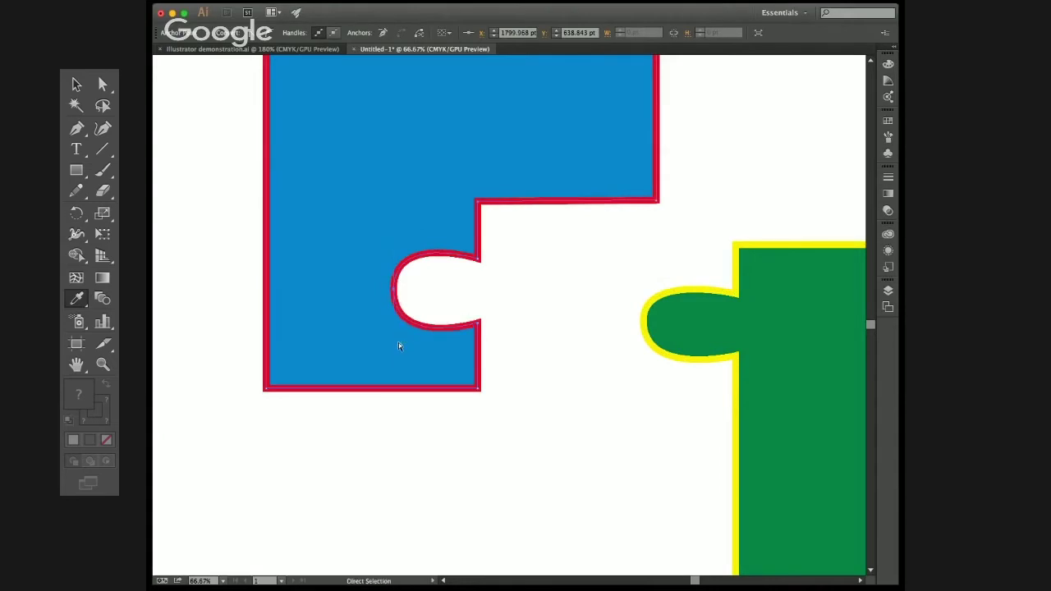
pyautogui.click(550, 324)
pyautogui.click(550, 319)
pyautogui.press('space')
pyautogui.moveTo(554, 308); pyautogui.dragTo(494, 382)
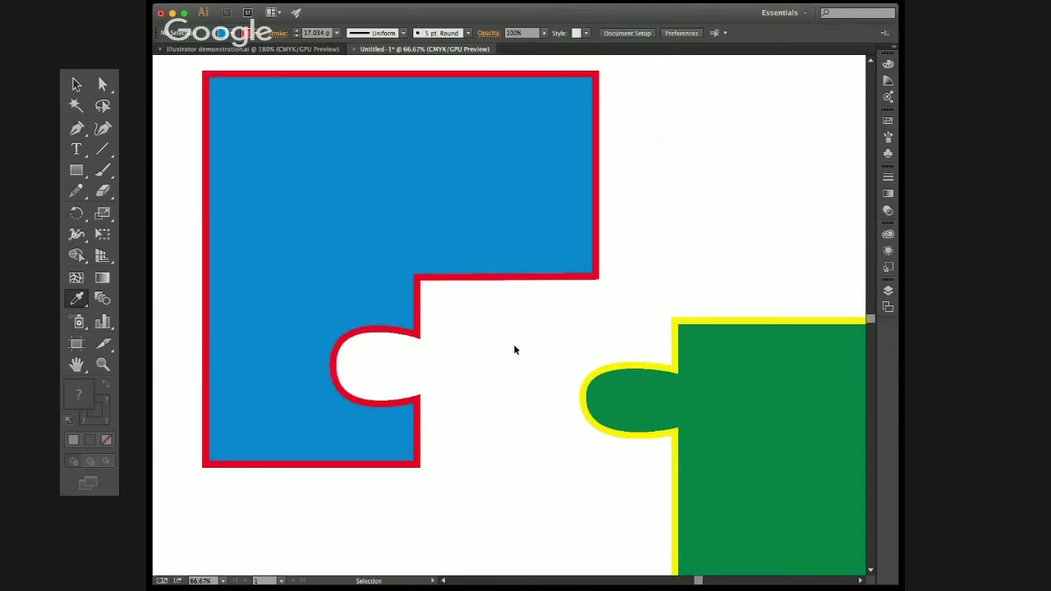
# Step: Copy the blue shape's curved notch segments and paste them as a separate open path above the green piece
pyautogui.press('a')
pyautogui.moveTo(469, 314); pyautogui.dragTo(415, 385)
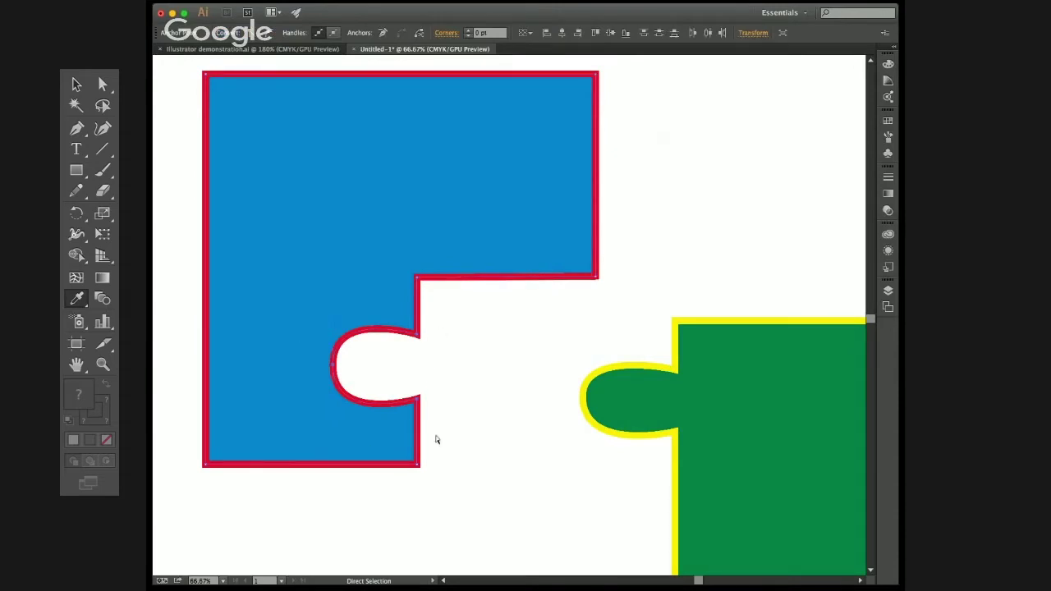
pyautogui.press('super+c')
pyautogui.click(709, 211)
pyautogui.press('space')
pyautogui.moveTo(657, 222); pyautogui.dragTo(553, 234)
pyautogui.press('super+v')
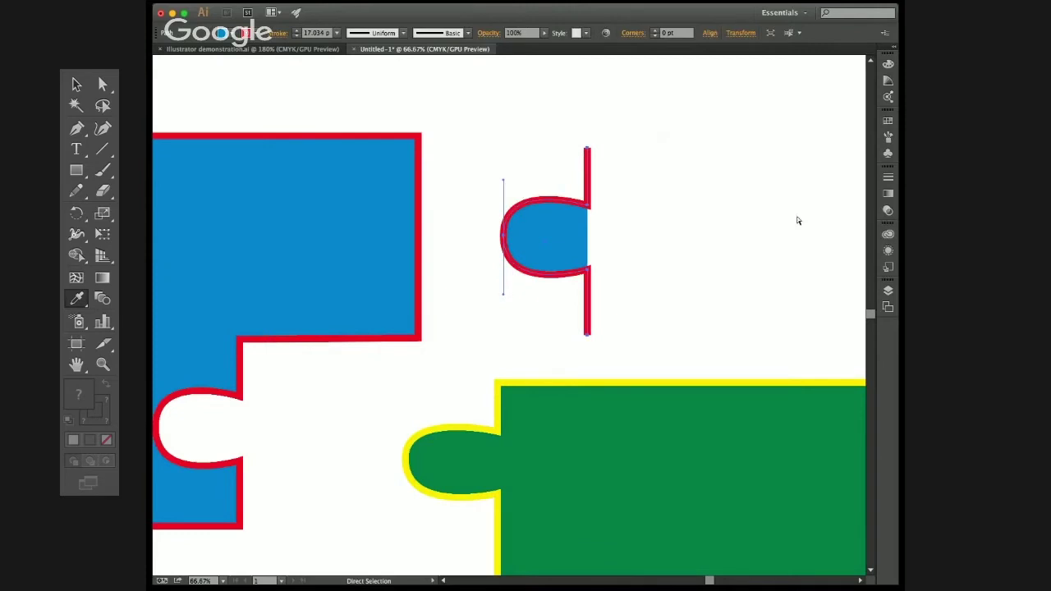
# Step: Draw an open, outward-bulging curve with the Pen tool to the right of the pasted notch path
pyautogui.scroll(-2, 657, 206)
pyautogui.hscroll(2, 657, 206)
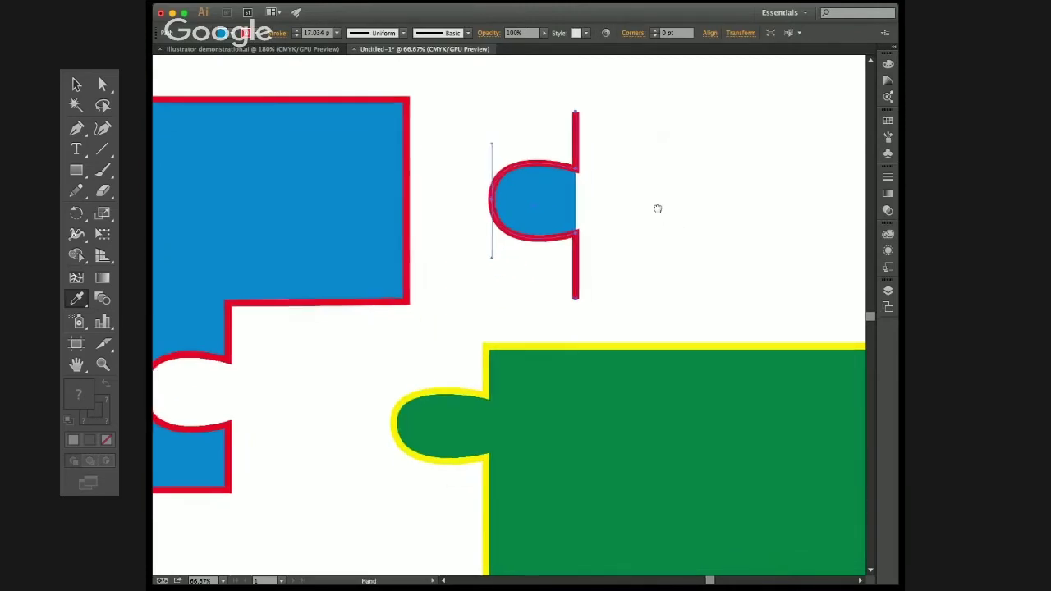
pyautogui.click(716, 218)
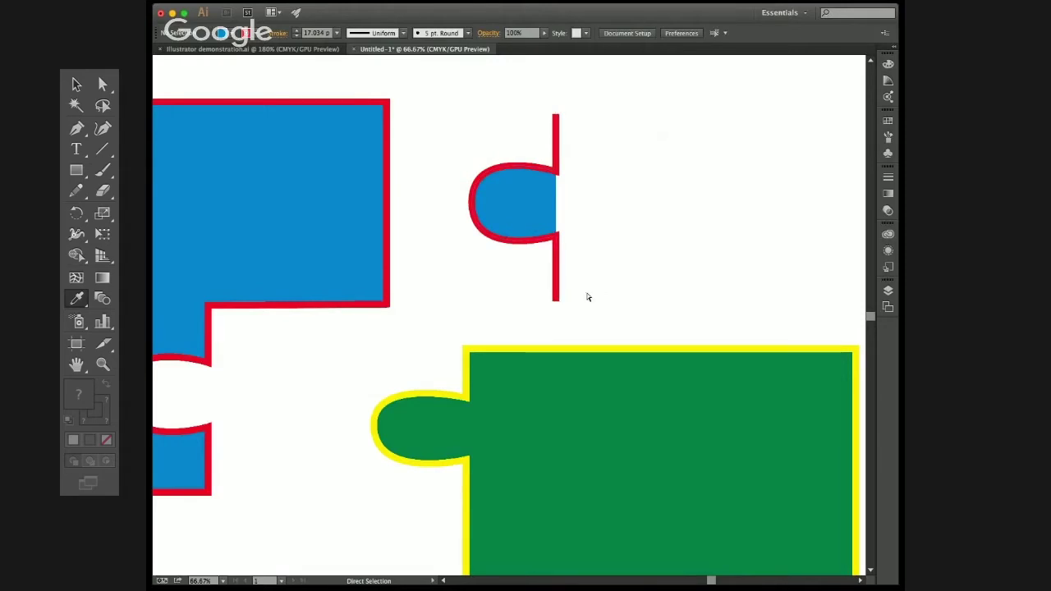
pyautogui.hscroll(2, 603, 277)
pyautogui.scroll(1, 603, 276)
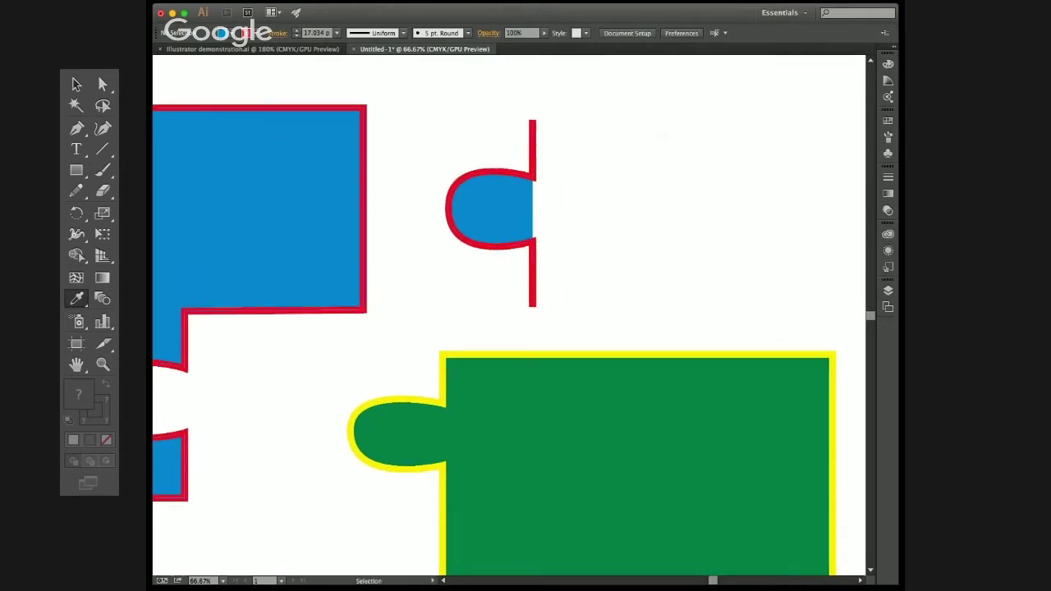
pyautogui.press('+')
pyautogui.press('p')
pyautogui.moveTo(572, 108); pyautogui.dragTo(608, 127)
pyautogui.moveTo(598, 332)
pyautogui.mouseDown()
pyautogui.moveTo(559, 345)
pyautogui.moveTo(569, 338)
pyautogui.mouseUp()
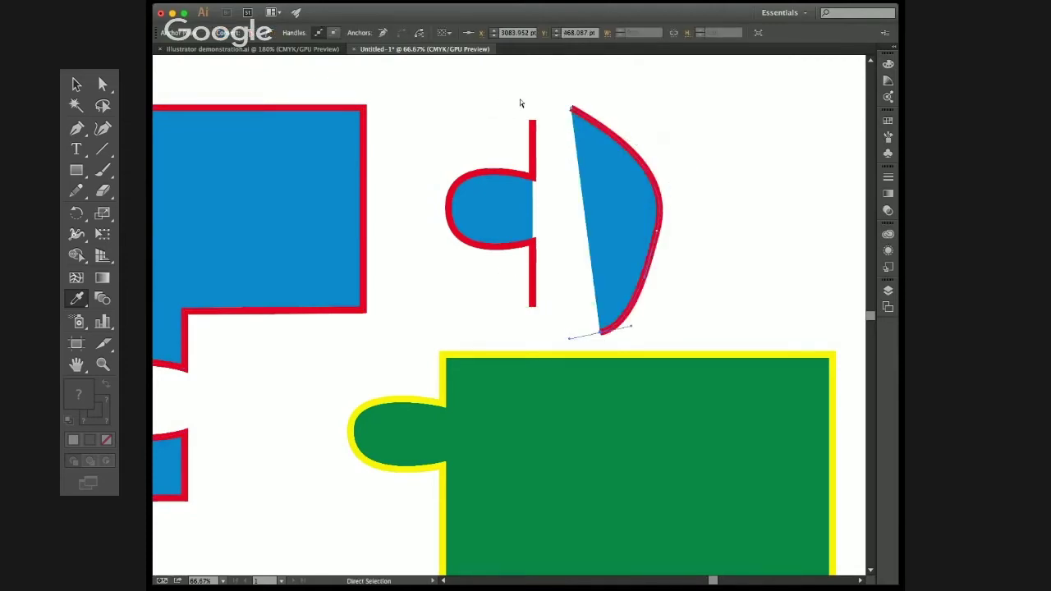
# Step: Join the upper endpoints and the lower endpoints of the two open paths into one closed shape
pyautogui.moveTo(502, 75); pyautogui.dragTo(590, 136)
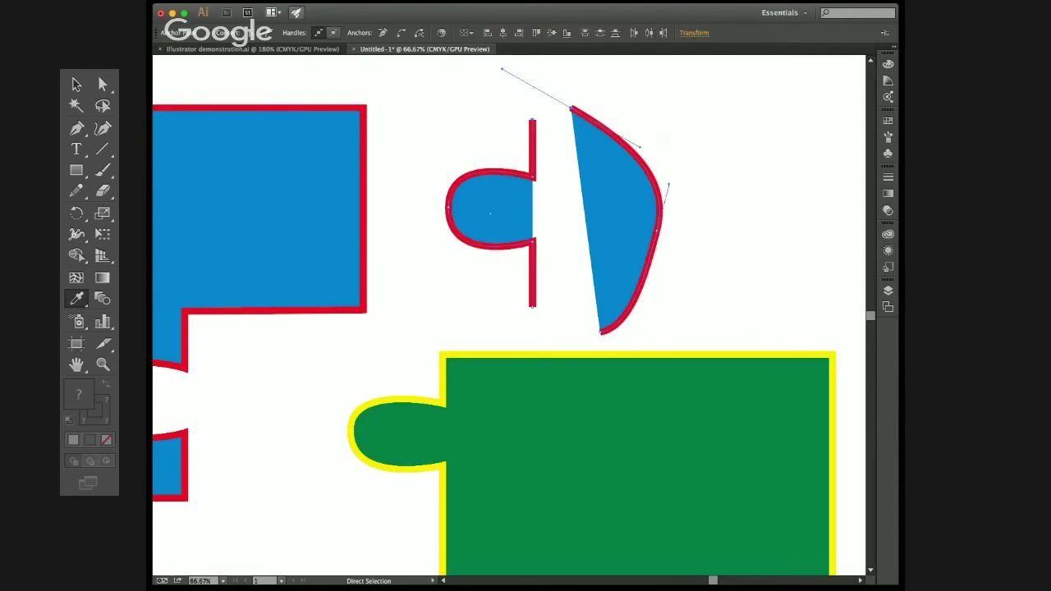
pyautogui.press('super+j')
pyautogui.moveTo(506, 287); pyautogui.dragTo(612, 346)
pyautogui.press('super+j')
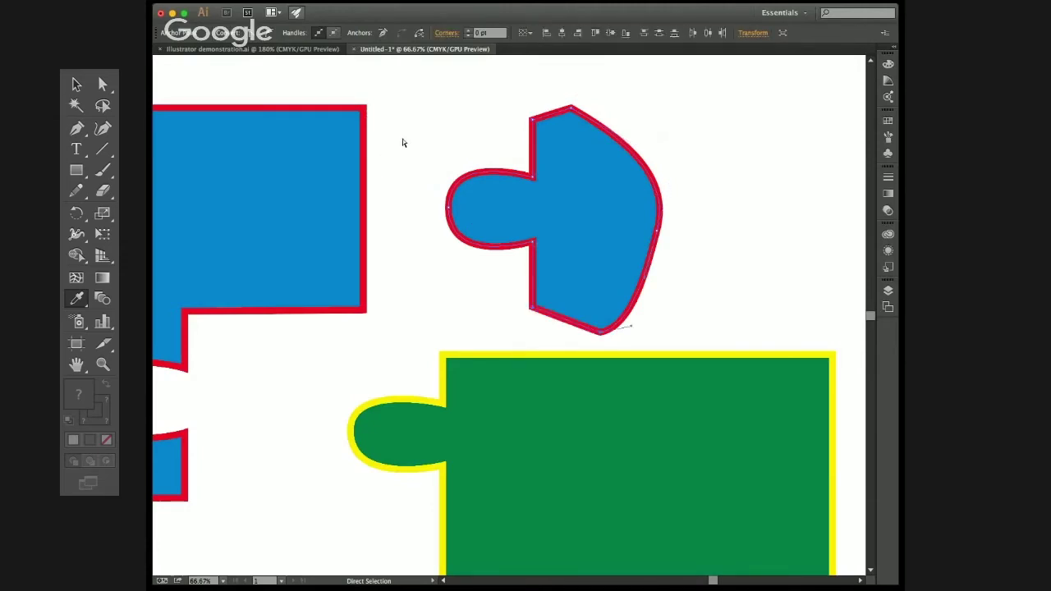
# Step: Delete the joined test shape above the green piece
pyautogui.moveTo(418, 188); pyautogui.dragTo(526, 140)
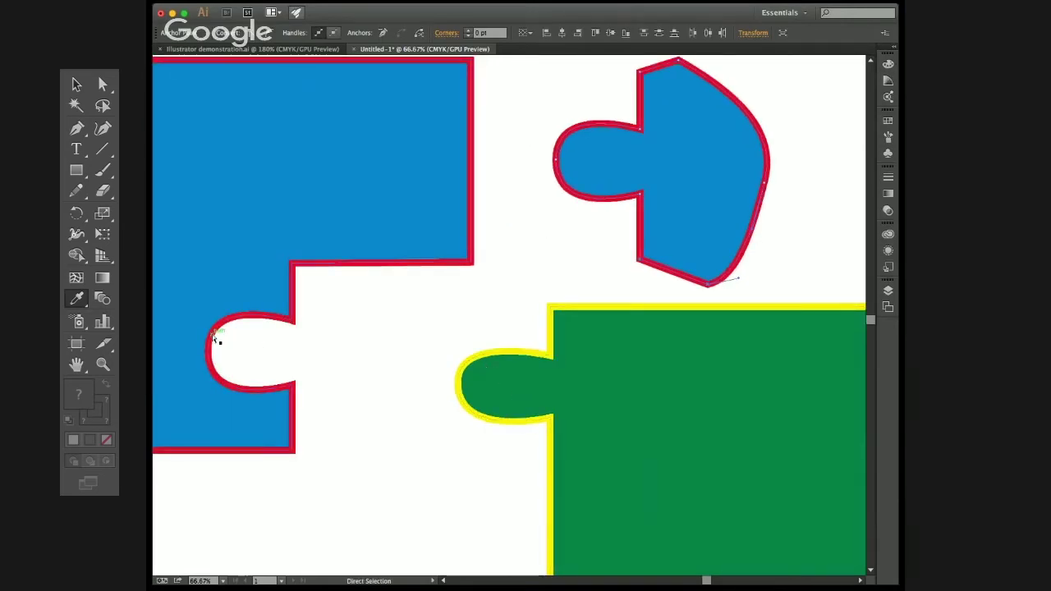
pyautogui.press('v')
pyautogui.click(603, 157)
pyautogui.click(539, 99)
pyautogui.click(647, 130)
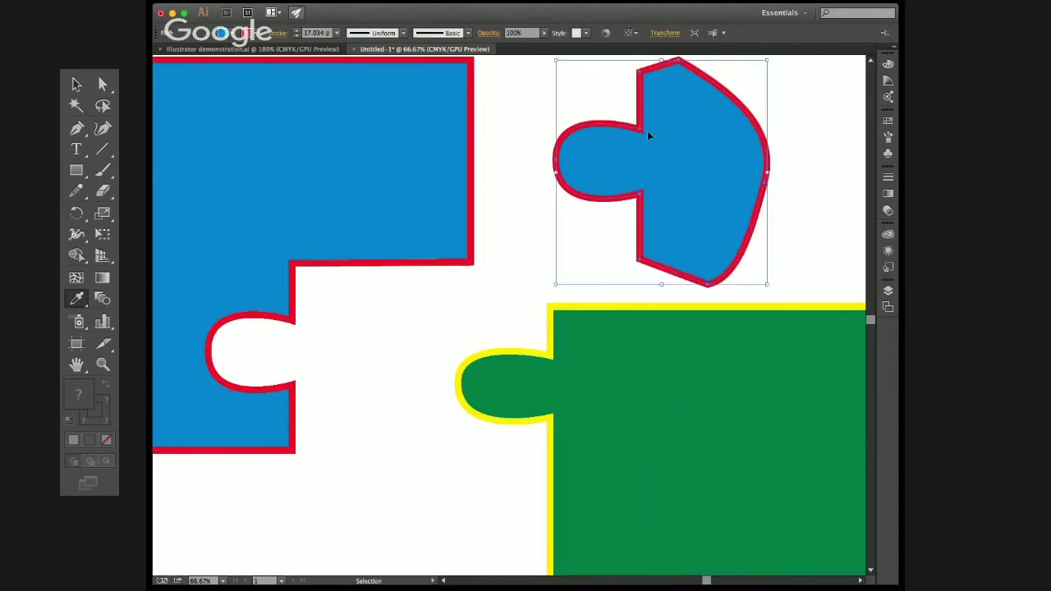
pyautogui.press('Delete')
pyautogui.scroll(-2, 553, 194)
pyautogui.moveTo(634, 347)
pyautogui.mouseDown()
pyautogui.moveTo(620, 338)
pyautogui.moveTo(638, 352)
pyautogui.mouseUp()
pyautogui.press('super+plus')
pyautogui.click(518, 298)
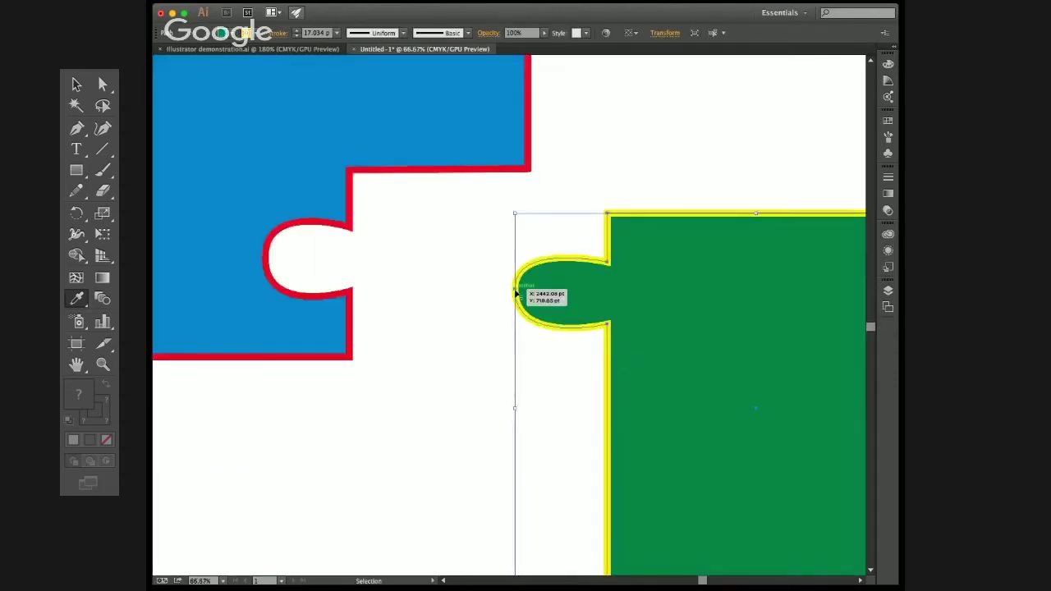
pyautogui.click(451, 285)
pyautogui.press('super+minus')
pyautogui.moveTo(409, 287); pyautogui.dragTo(409, 314)
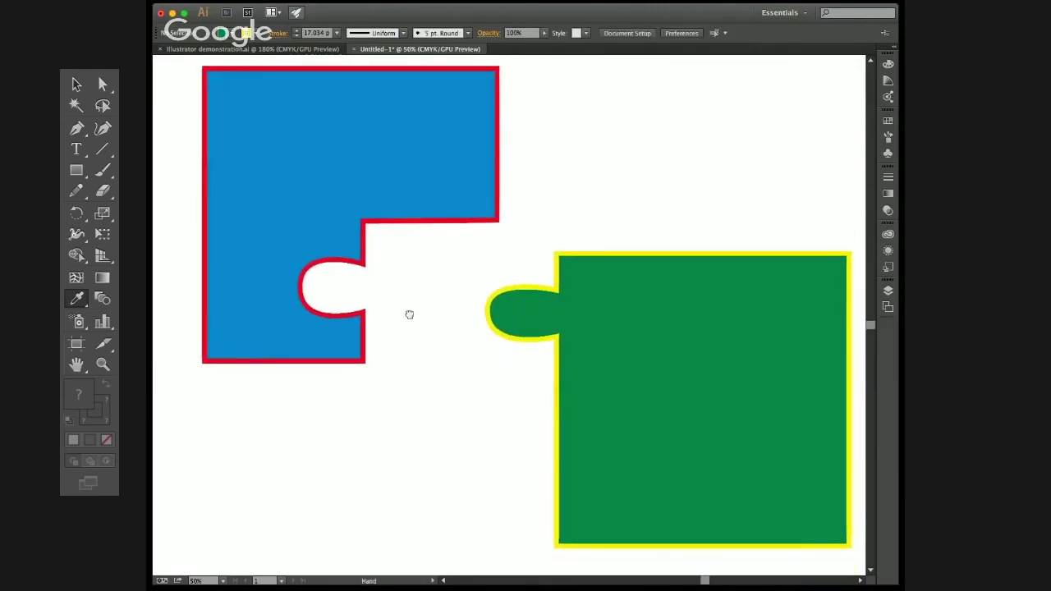
# Step: Fill the blue puzzle piece with a radial gradient running from light blue in the center to dark violet-blue outside
pyautogui.click(287, 148)
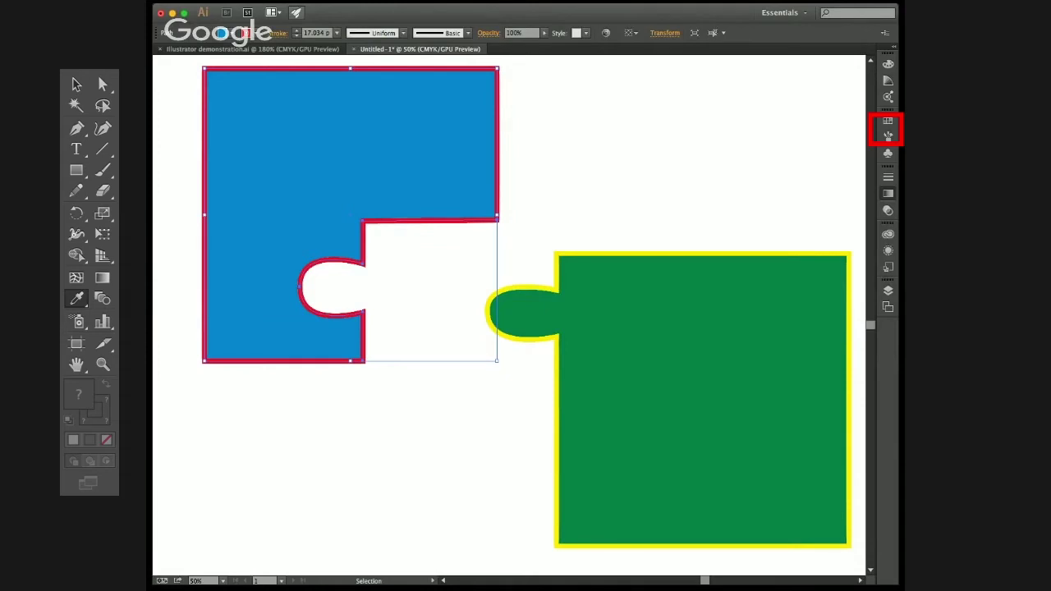
pyautogui.press('.')
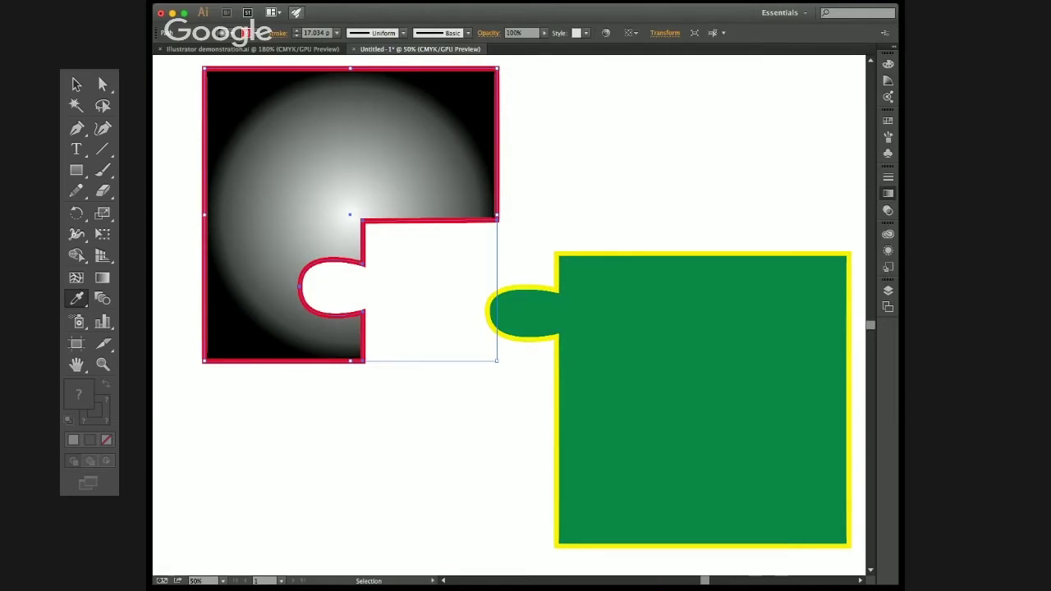
pyautogui.hotkey('ctrl', 'z')
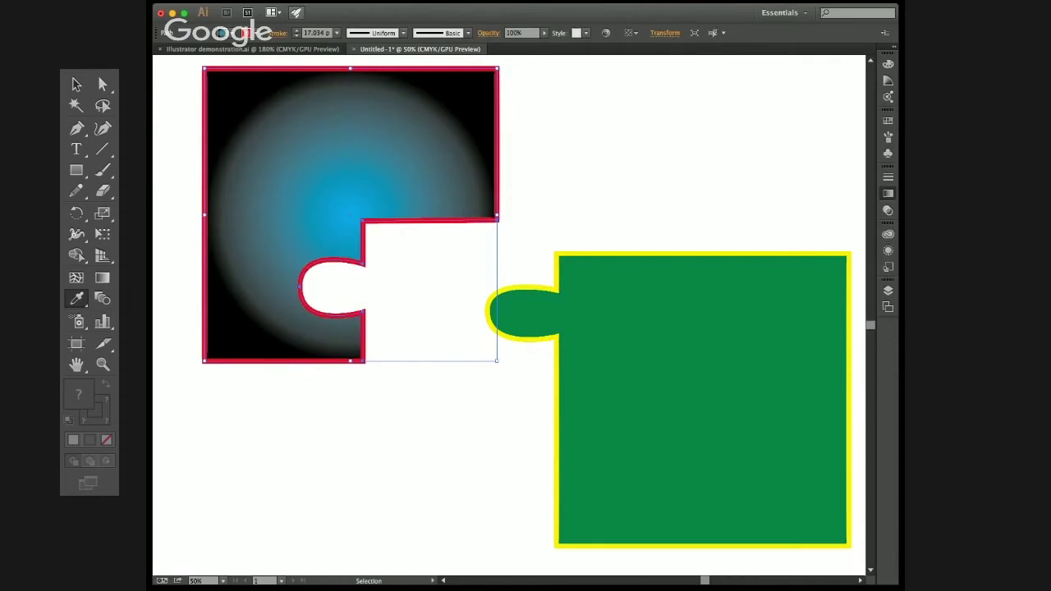
pyautogui.hotkey('ctrl', 'z')
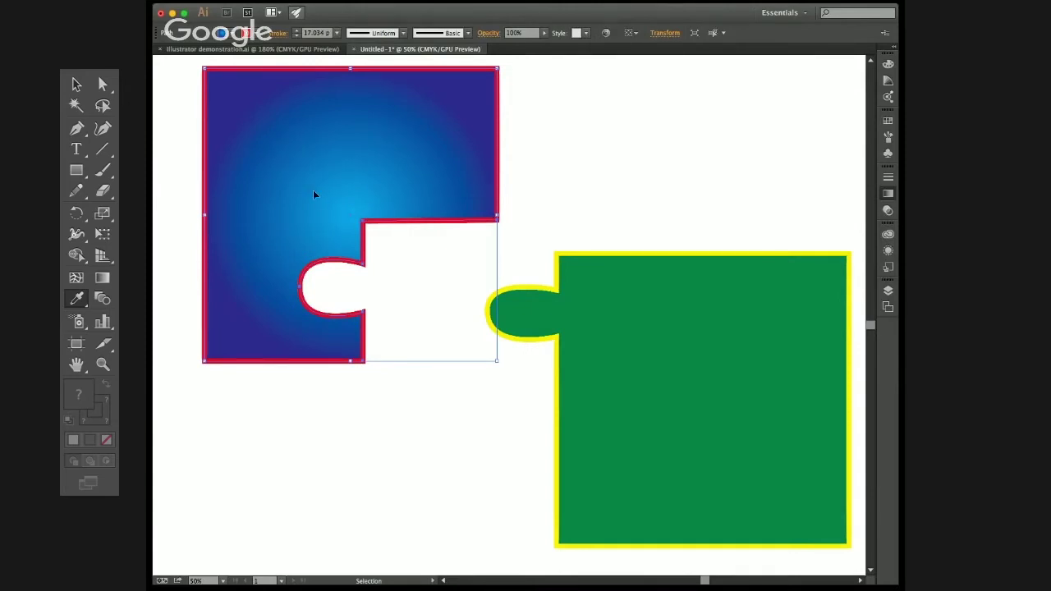
# Step: Nudge the blue piece slightly right and redraw its radial gradient from inside the rounded notch to the upper edge
pyautogui.moveTo(331, 164); pyautogui.dragTo(334, 171)
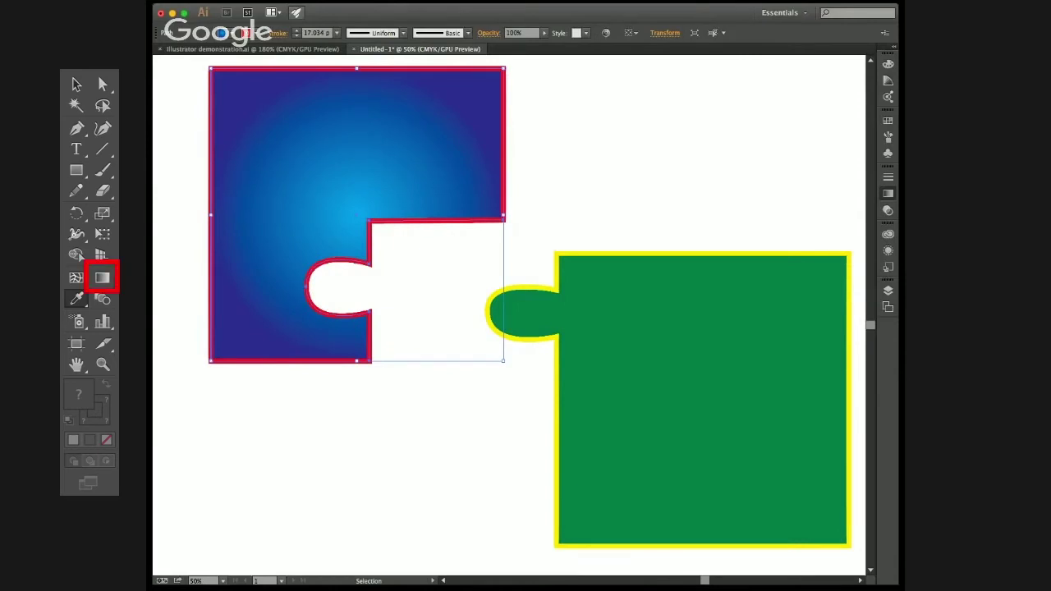
pyautogui.press('g')
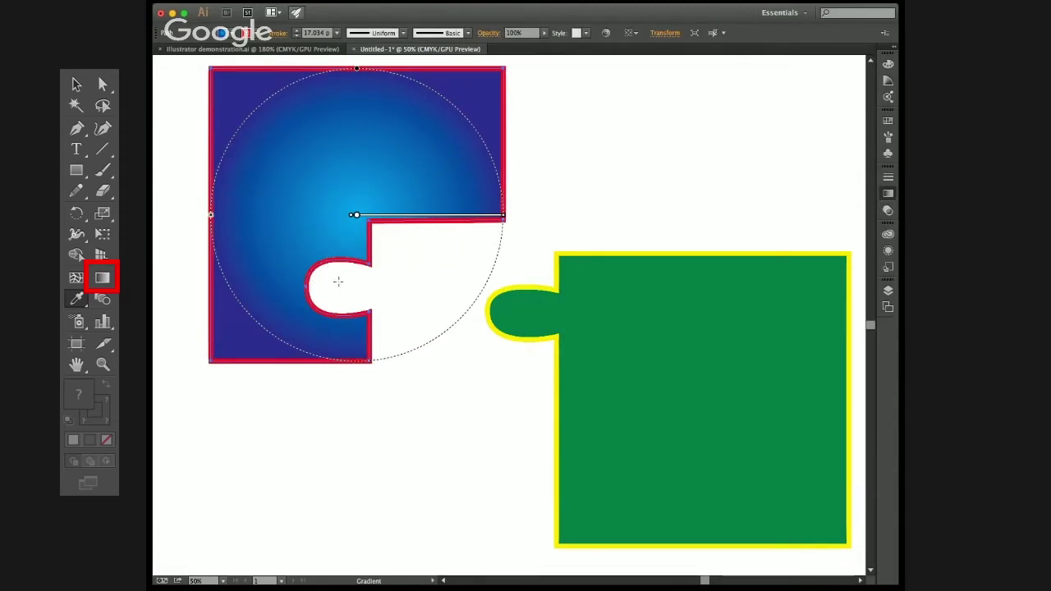
pyautogui.moveTo(337, 292)
pyautogui.mouseDown()
pyautogui.moveTo(314, 179)
pyautogui.moveTo(363, 91)
pyautogui.moveTo(420, 79)
pyautogui.mouseUp()
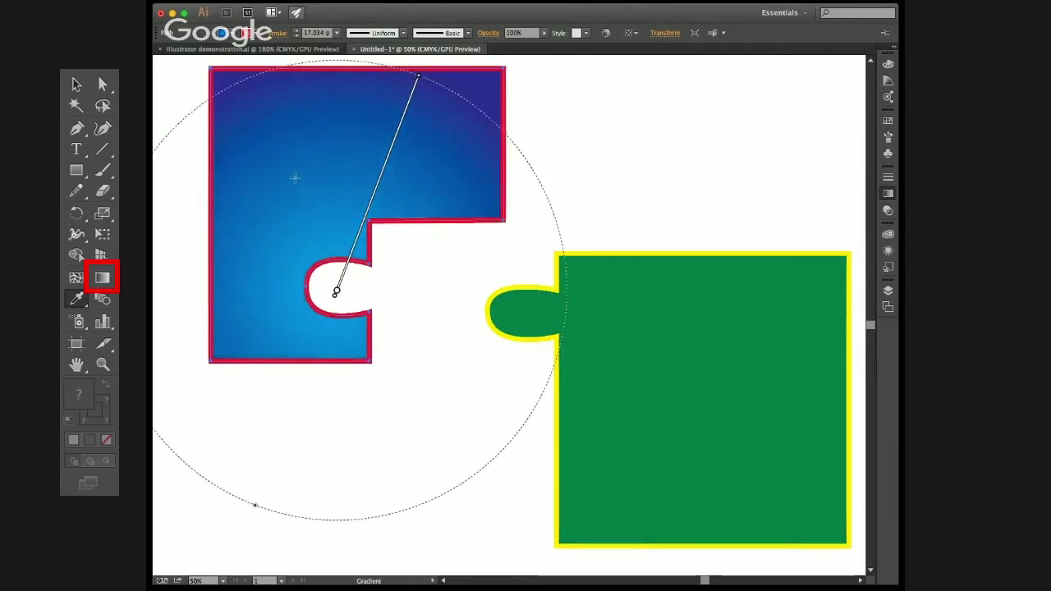
# Step: Redraw the blue piece's radial gradient so it starts at the notch's rounded edge and ends in the piece's upper area
pyautogui.moveTo(294, 177)
pyautogui.mouseDown()
pyautogui.moveTo(404, 136)
pyautogui.moveTo(406, 169)
pyautogui.mouseUp()
pyautogui.moveTo(293, 214); pyautogui.dragTo(333, 244)
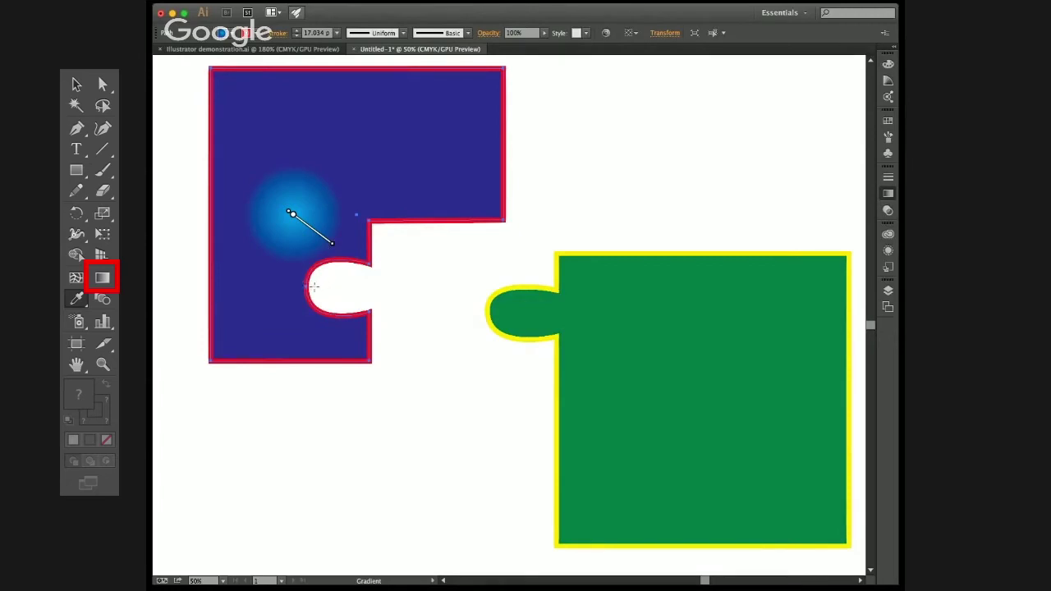
pyautogui.moveTo(307, 288)
pyautogui.mouseDown()
pyautogui.moveTo(342, 171)
pyautogui.moveTo(344, 117)
pyautogui.mouseUp()
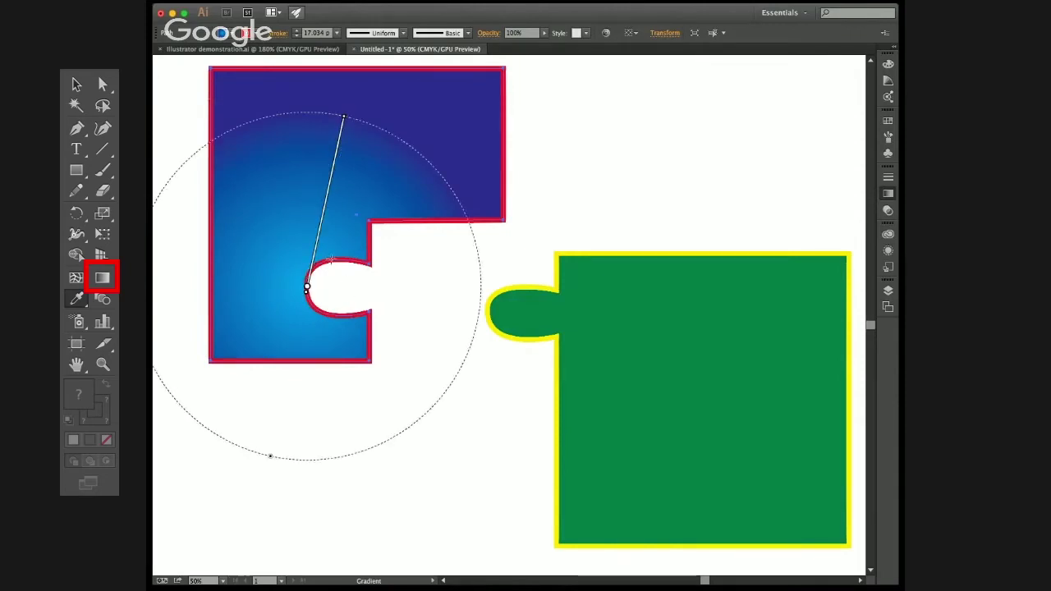
pyautogui.moveTo(308, 286)
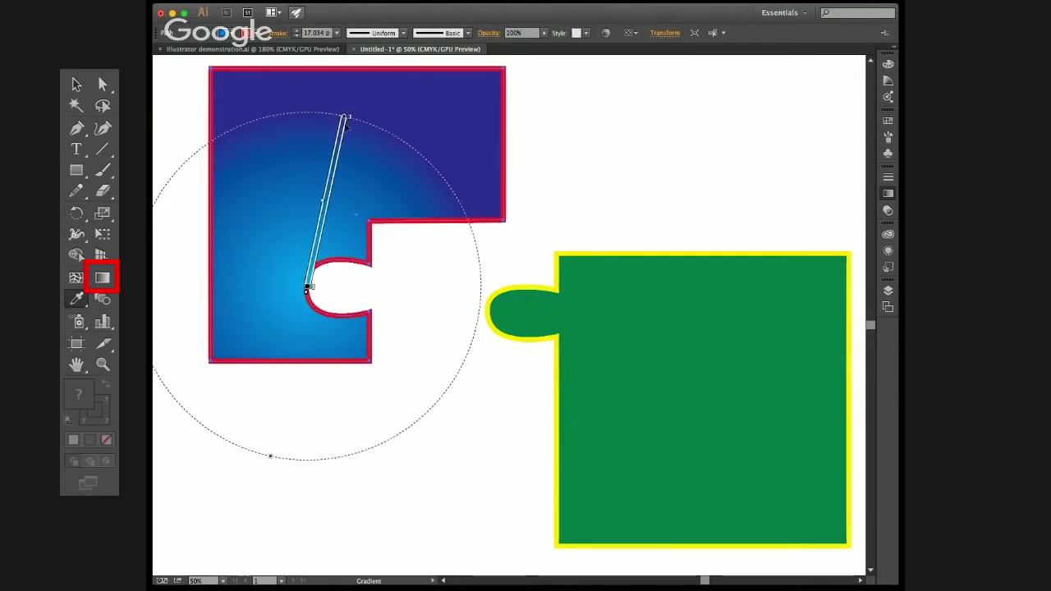
pyautogui.moveTo(340, 154)
pyautogui.mouseDown()
pyautogui.moveTo(329, 208)
pyautogui.moveTo(364, 113)
pyautogui.mouseUp()
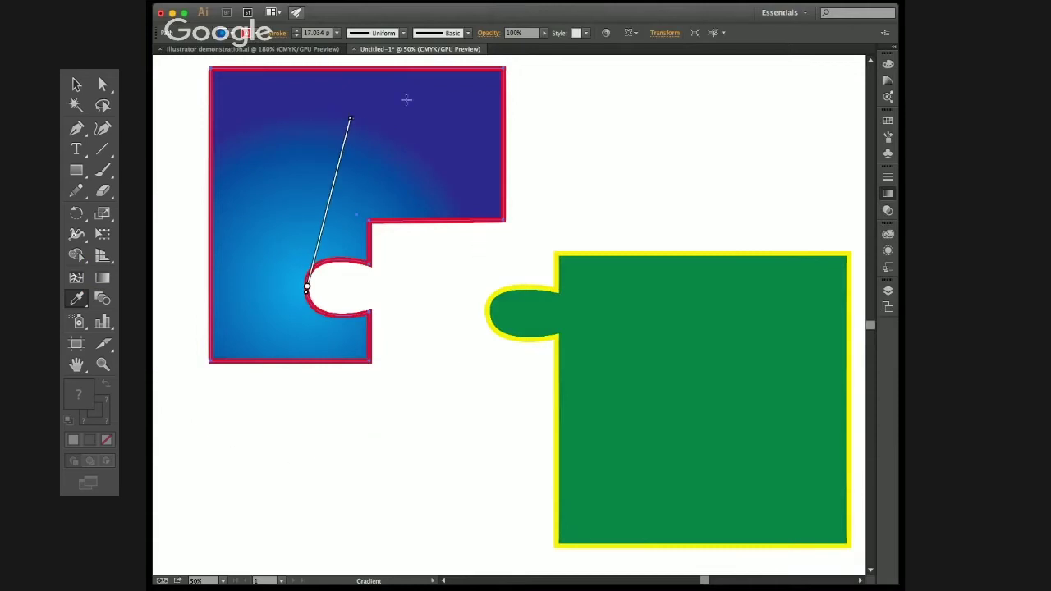
pyautogui.press('v')
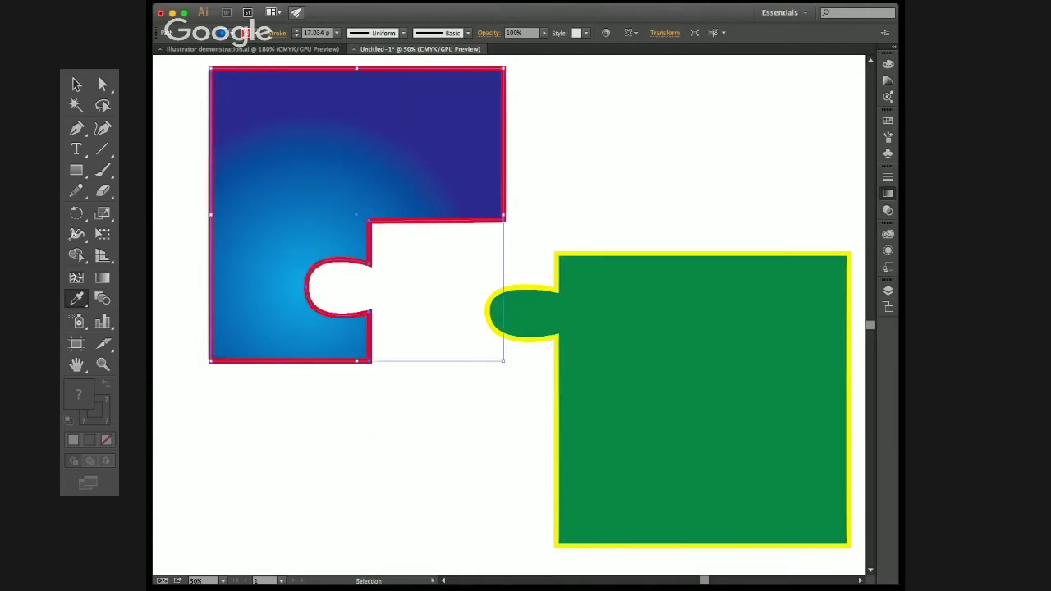
# Step: Nudge the blue piece slightly down and right, and undo the orange color added to its gradient
pyautogui.click(599, 120)
pyautogui.moveTo(414, 123)
pyautogui.mouseDown()
pyautogui.moveTo(450, 145)
pyautogui.moveTo(428, 133)
pyautogui.mouseUp()
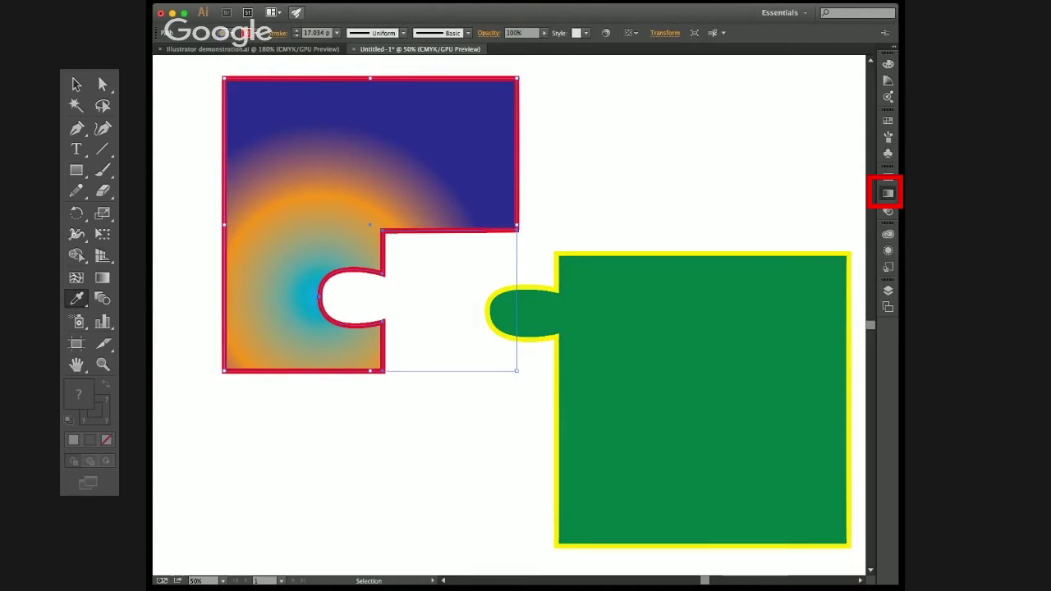
pyautogui.press('super+z')
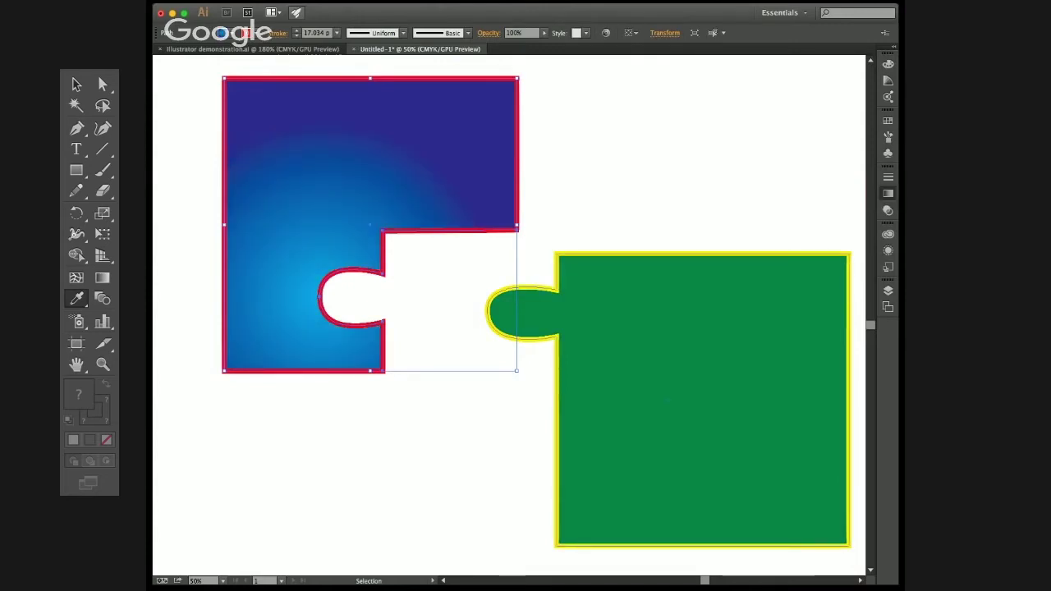
# Step: Move the green piece left toward the blue one and fill it with a radial gradient from yellow in the center to red outside
pyautogui.click(668, 343)
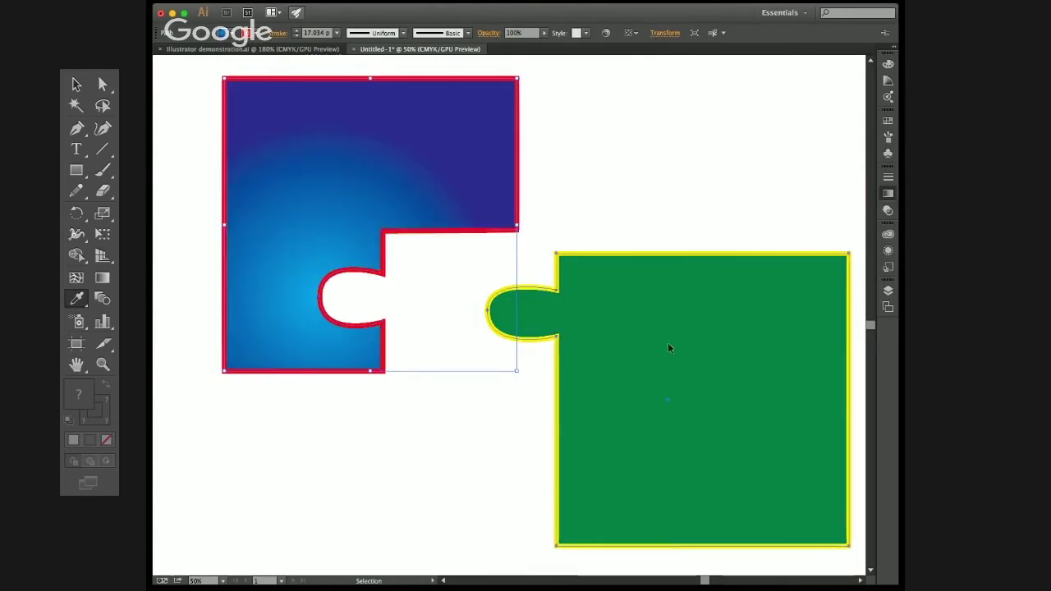
pyautogui.moveTo(643, 363); pyautogui.dragTo(573, 364)
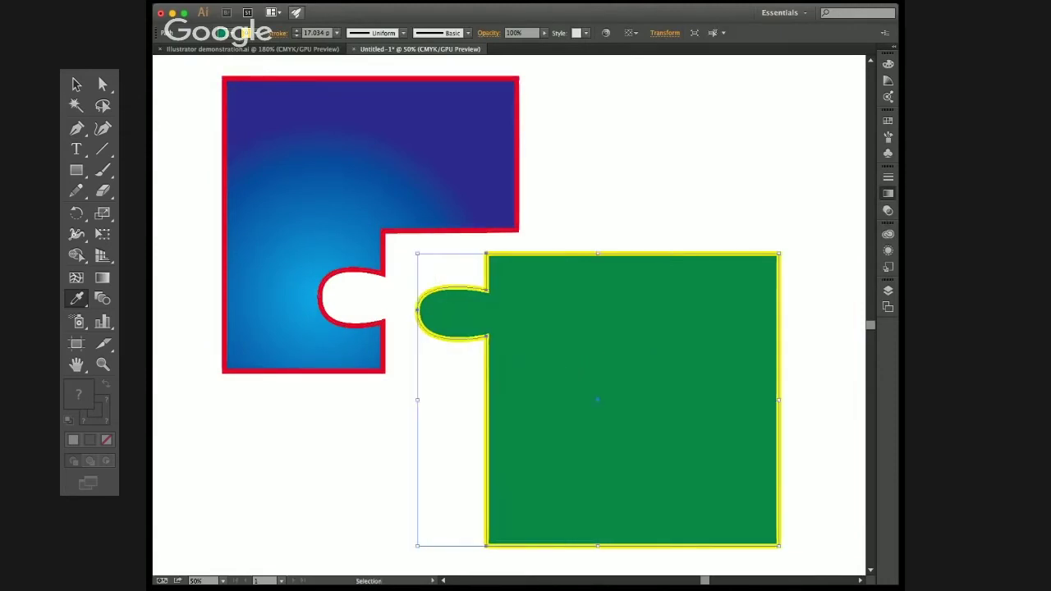
pyautogui.press('.')
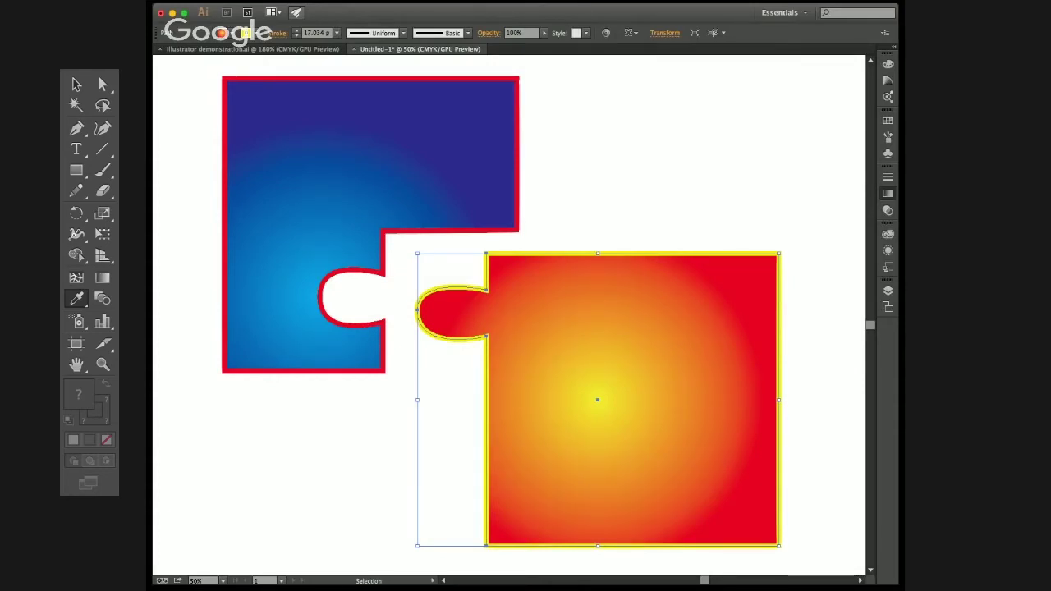
# Step: Move the two puzzle pieces closer, shifting the blue one slightly down and right and the yellow-red one slightly left
pyautogui.click(241, 121)
pyautogui.click(379, 146)
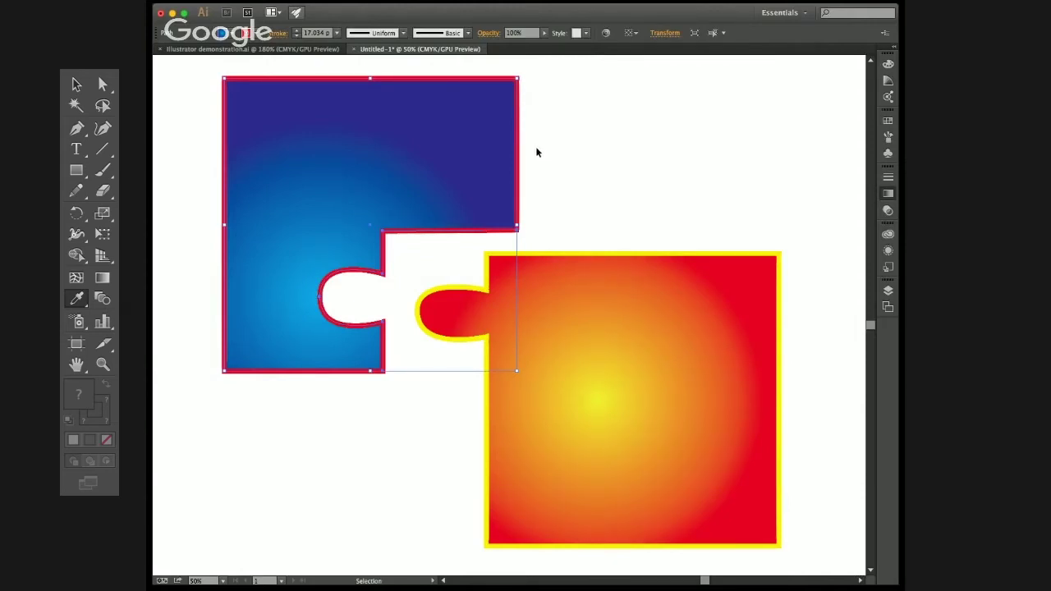
pyautogui.click(554, 191)
pyautogui.moveTo(478, 146); pyautogui.dragTo(489, 159)
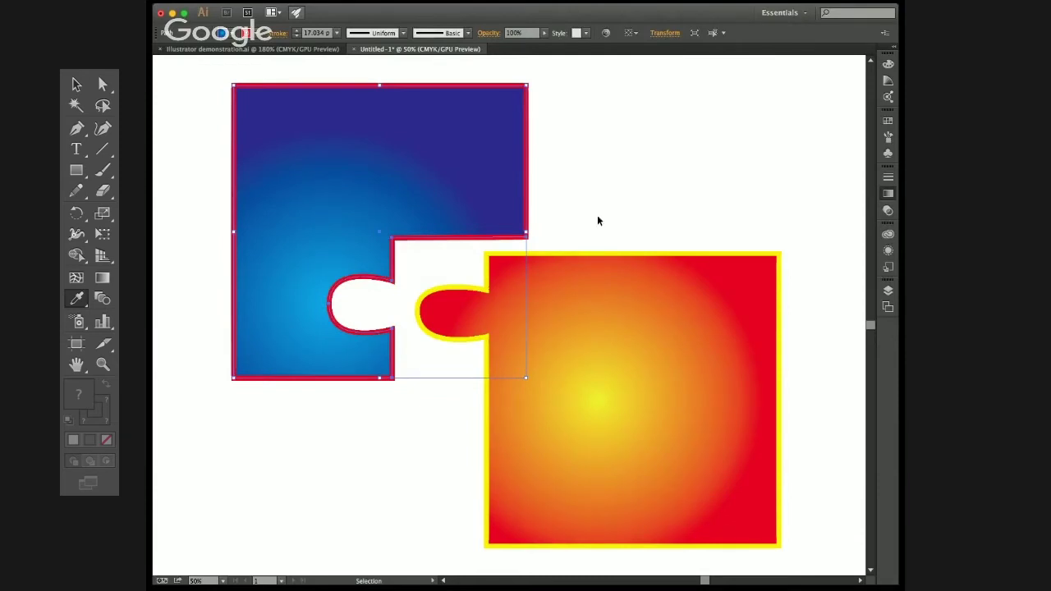
pyautogui.moveTo(596, 279); pyautogui.dragTo(576, 304)
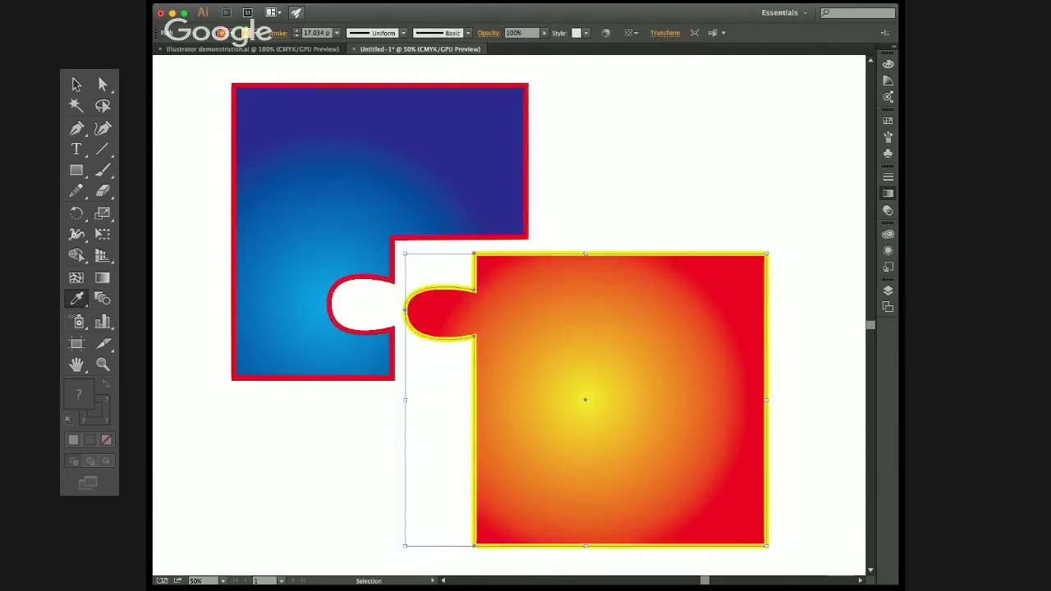
# Step: Redraw the yellow-red piece's radial gradient from its rounded tab toward the lower right, and nudge the piece slightly down and right
pyautogui.press('g')
pyautogui.moveTo(457, 308); pyautogui.dragTo(680, 437)
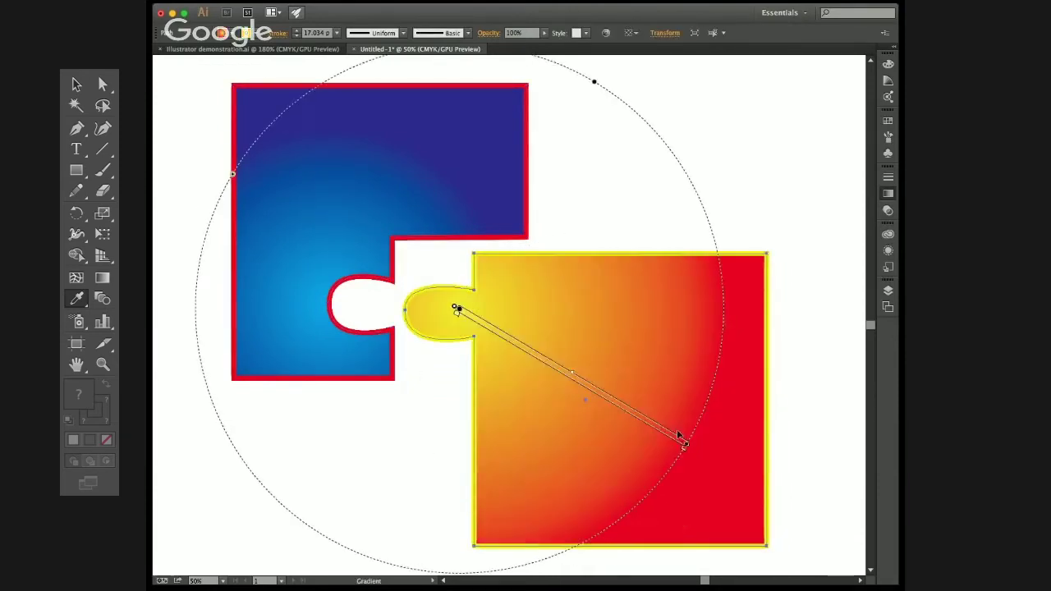
pyautogui.press('v')
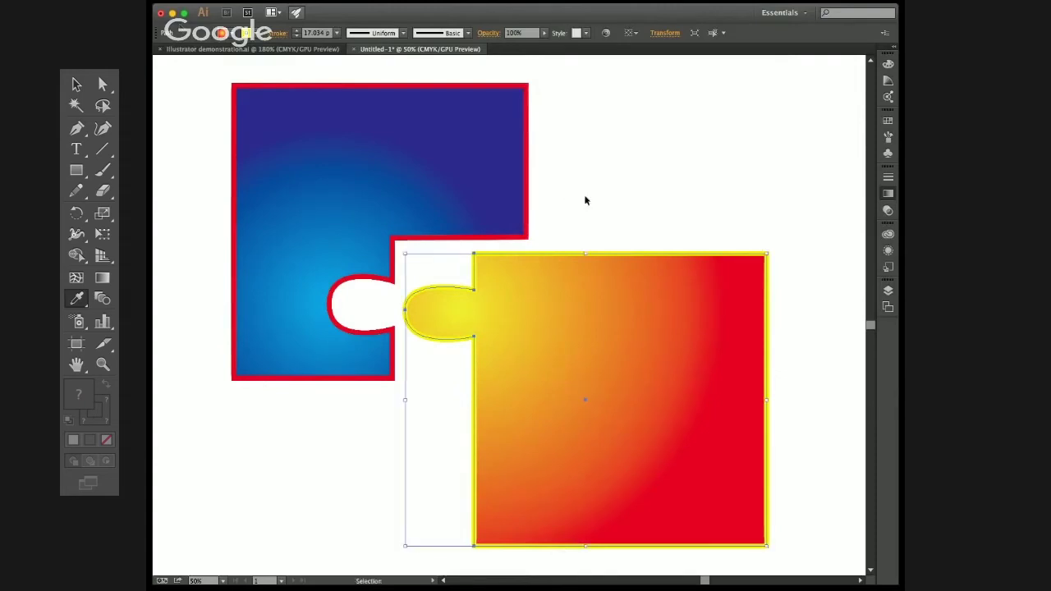
pyautogui.click(586, 201)
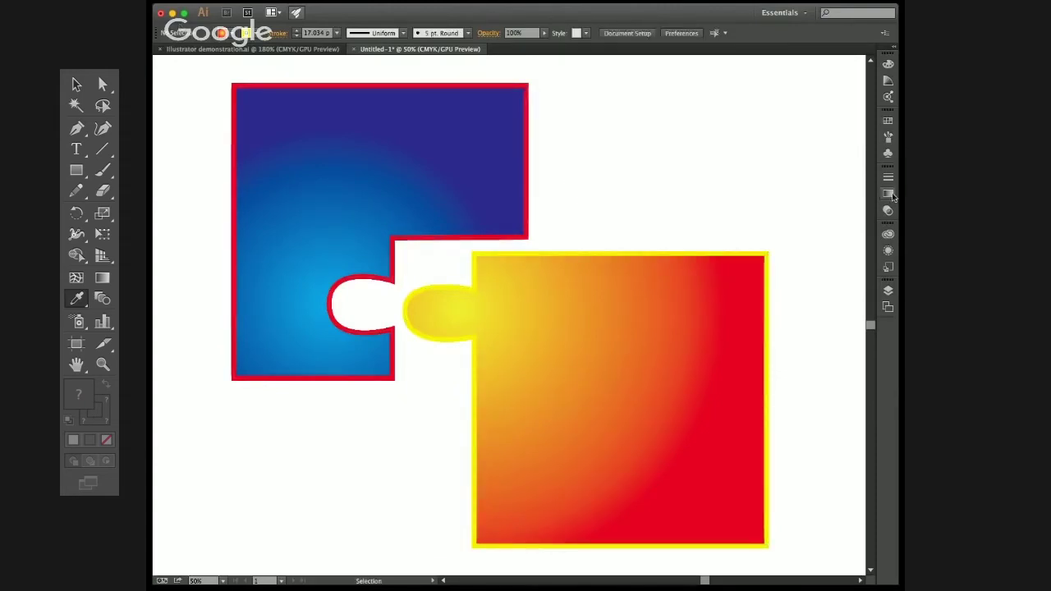
pyautogui.moveTo(640, 337); pyautogui.dragTo(645, 340)
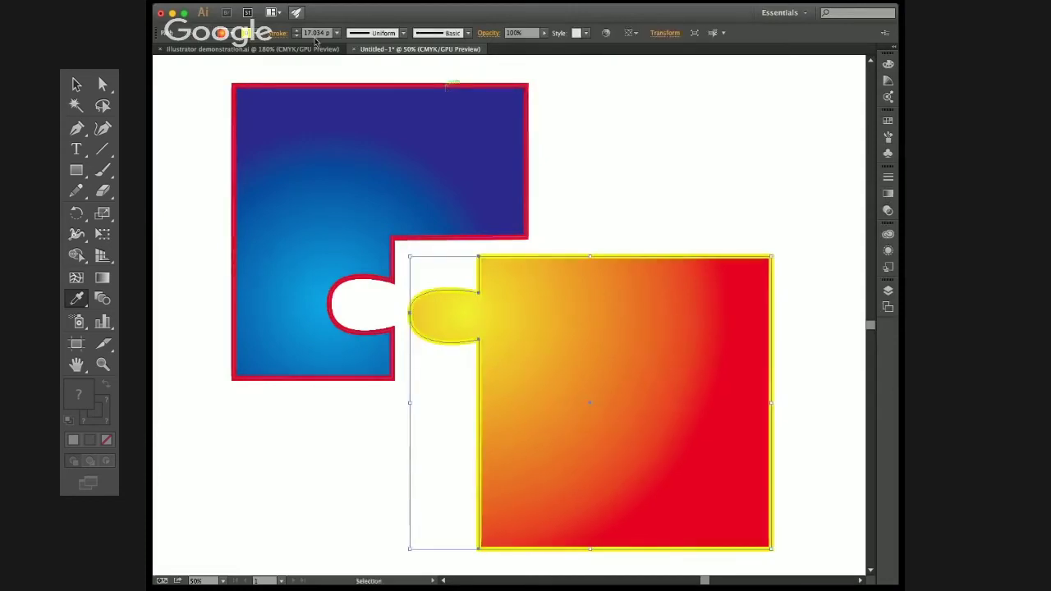
# Step: Examine the puzzle pieces' corners in panel B of the Illustrator demonstration document and return to the untitled drawing
pyautogui.click(303, 50)
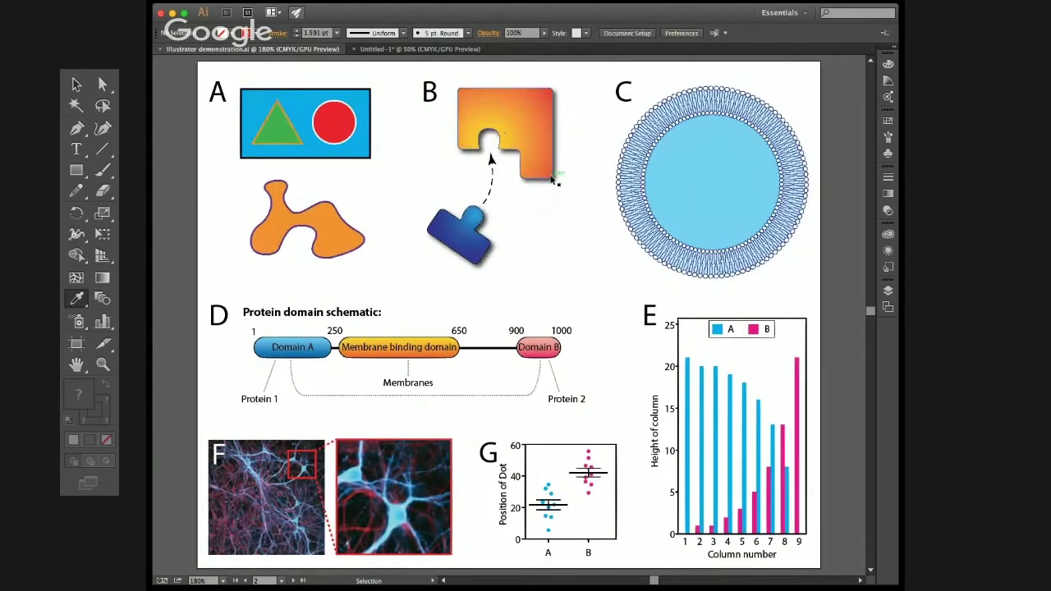
pyautogui.press('super+equal')
pyautogui.press('super+equal')
pyautogui.press('super+equal')
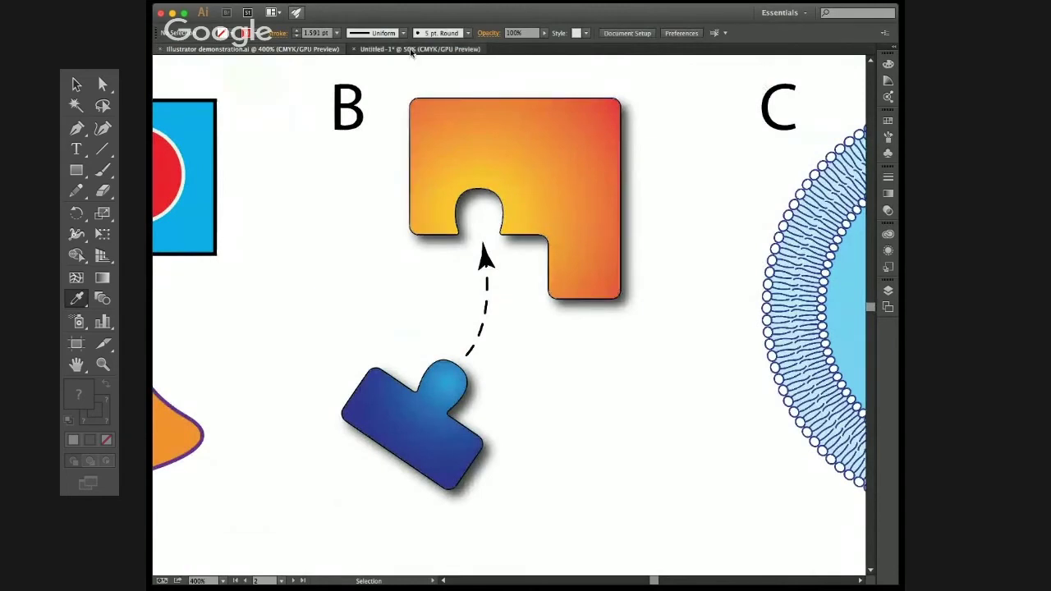
pyautogui.click(410, 49)
pyautogui.click(203, 74)
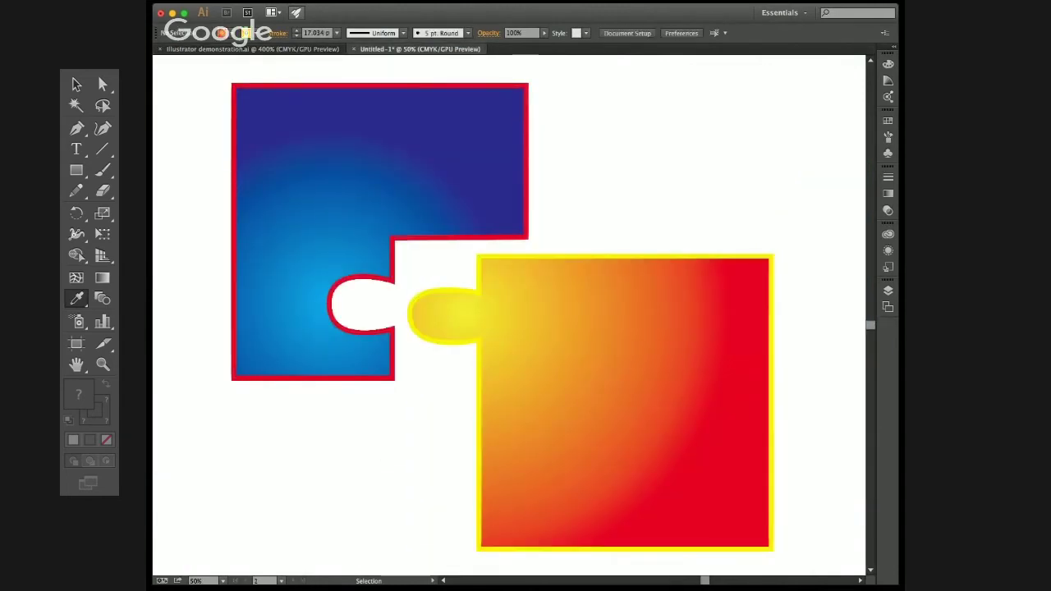
# Step: Select the square corner anchor points of both puzzle pieces with Direct Selection, leaving out the notch and tab points
pyautogui.press('a')
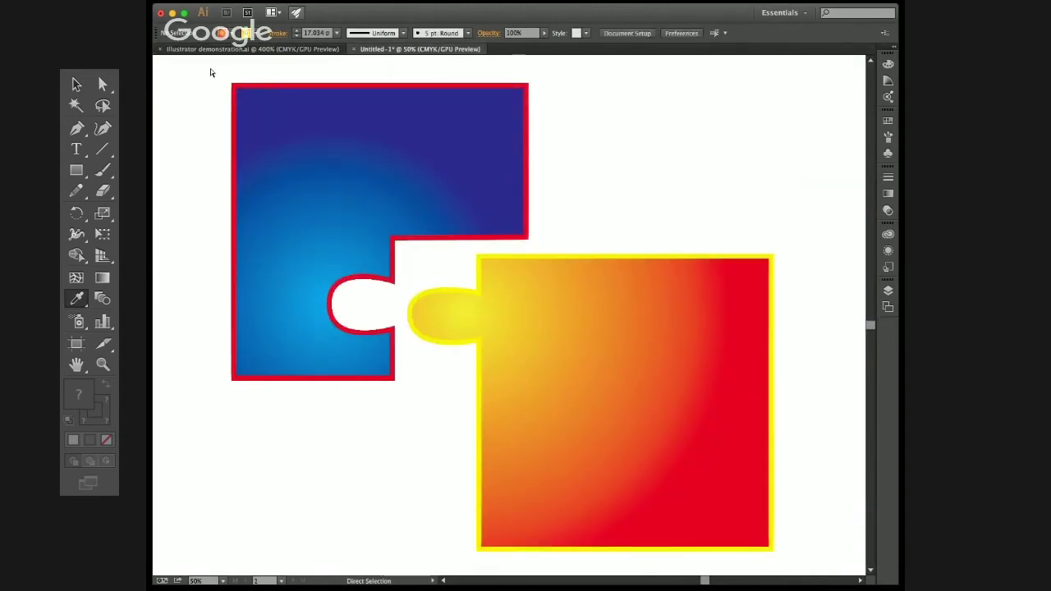
pyautogui.moveTo(211, 70); pyautogui.dragTo(552, 117)
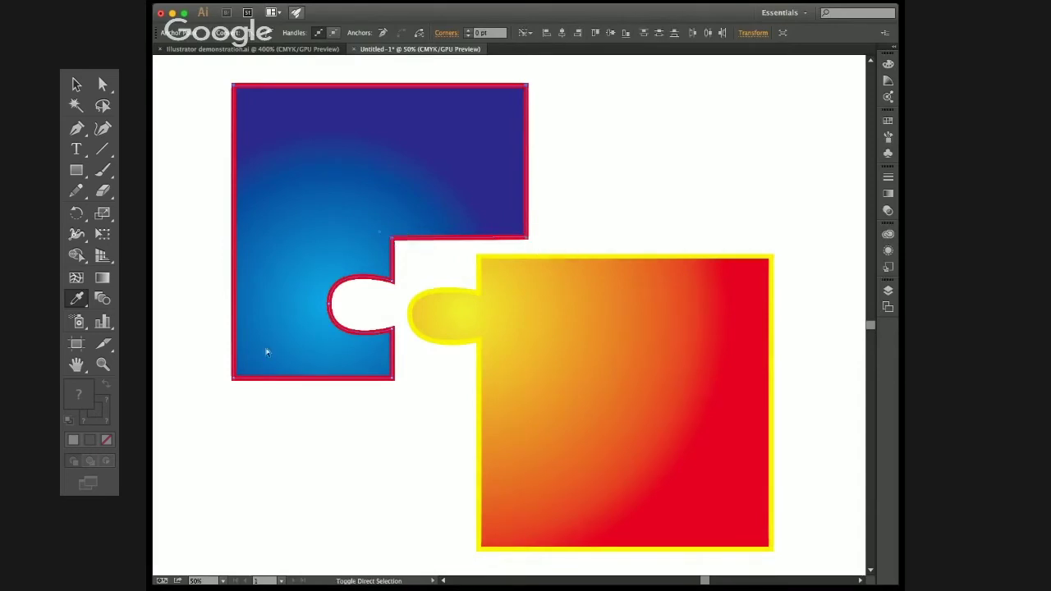
pyautogui.moveTo(214, 376); pyautogui.dragTo(423, 403)
pyautogui.click(761, 289)
pyautogui.moveTo(441, 525); pyautogui.dragTo(790, 558)
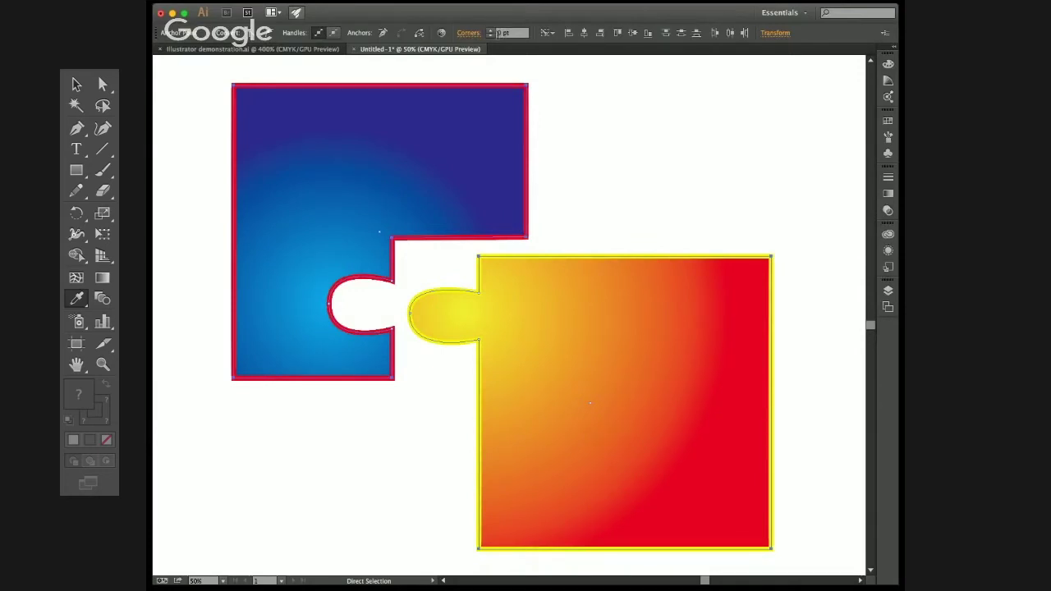
# Step: Round the selected corners of both pieces with a 30 pt radius
pyautogui.write('1')
pyautogui.press('Return')
pyautogui.click(501, 34)
pyautogui.moveTo(500, 34); pyautogui.dragTo(492, 34)
pyautogui.write('3')
pyautogui.press('Return')
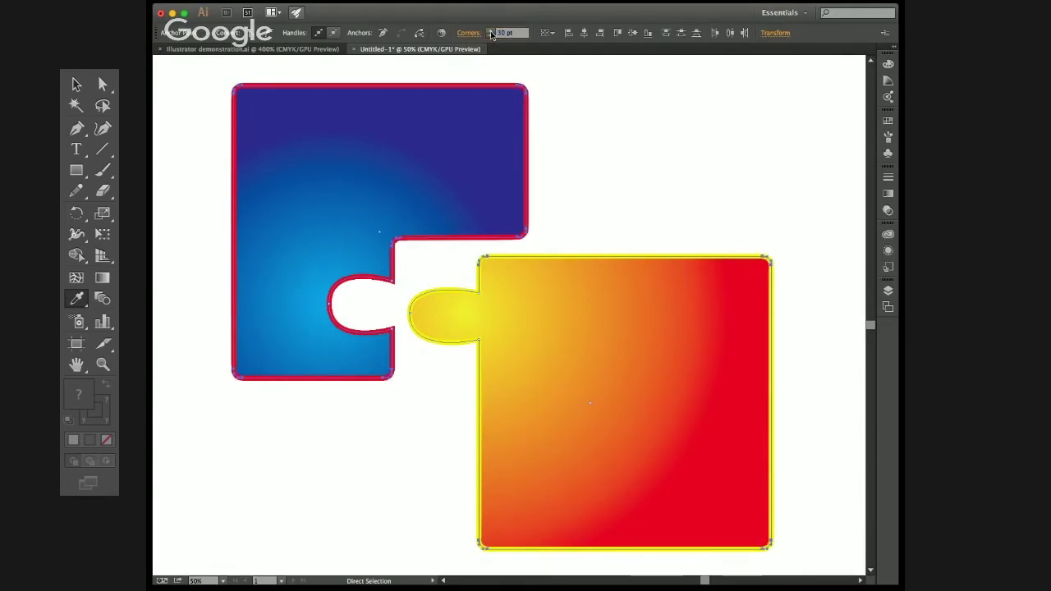
# Step: Increase the selected corners' radius stepwise to 40 pt
pyautogui.click(490, 30)
pyautogui.click(491, 30)
pyautogui.click(490, 30)
pyautogui.click(490, 30)
pyautogui.click(491, 29)
pyautogui.click(491, 30)
pyautogui.click(491, 30)
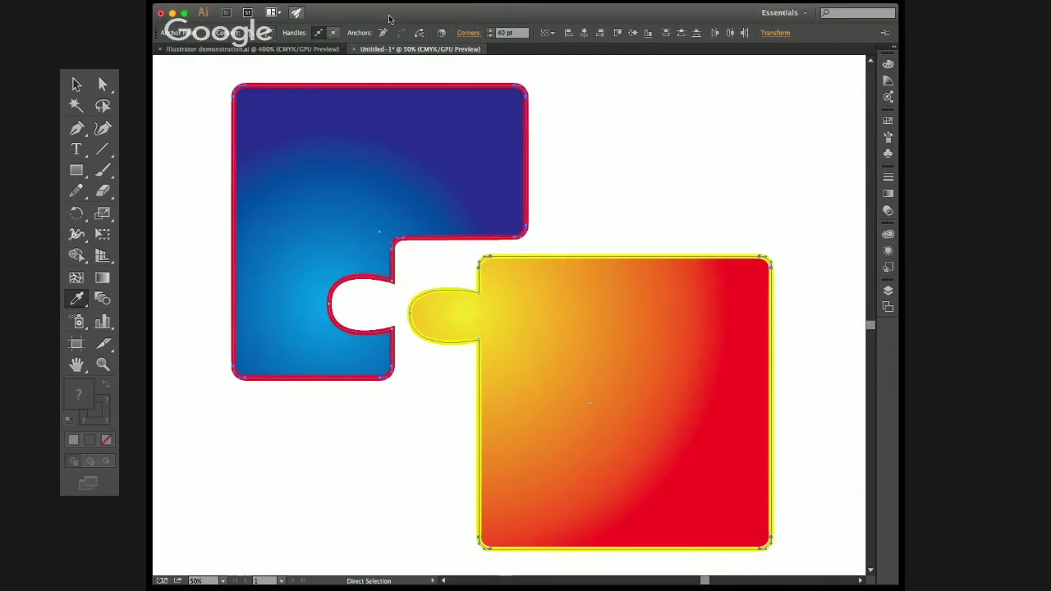
# Step: Reset the corner radius to 0 pt and try smooth anchor points before converting them back to corner points
pyautogui.click(504, 33)
pyautogui.press('Return')
pyautogui.write('0')
pyautogui.press('Return')
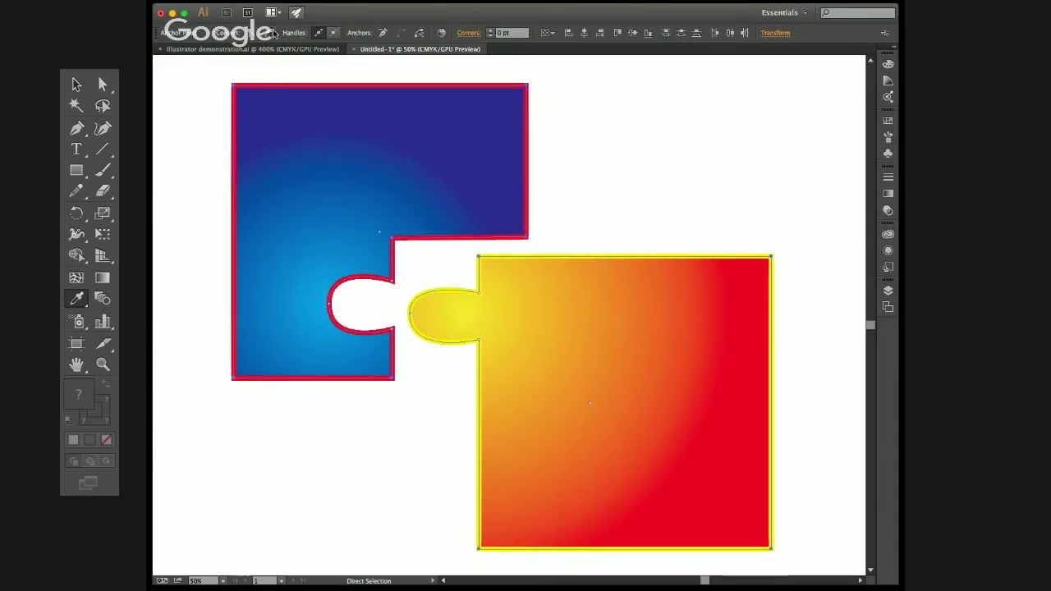
pyautogui.click(273, 33)
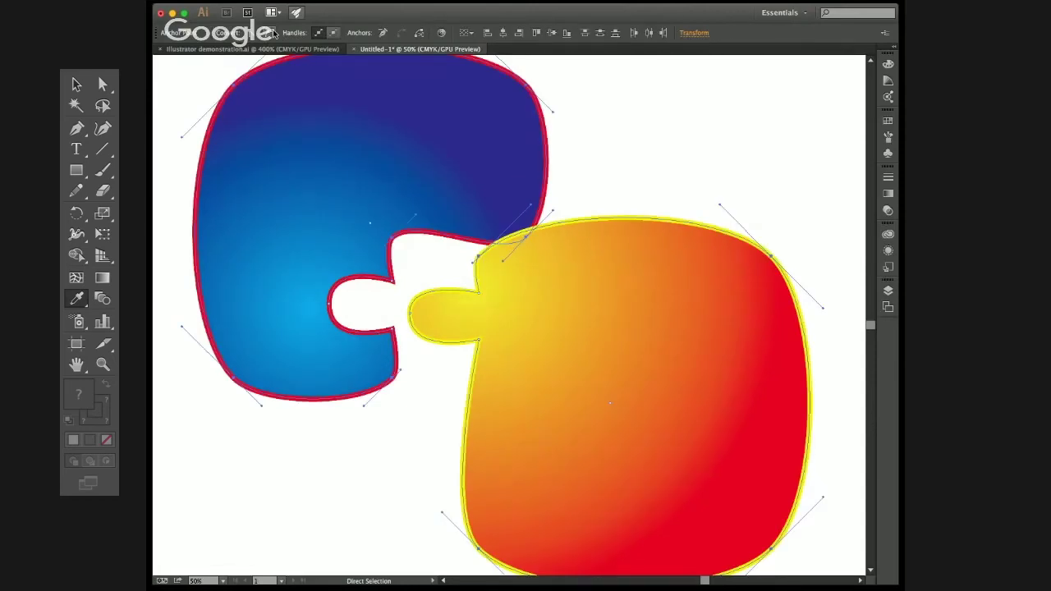
pyautogui.click(251, 33)
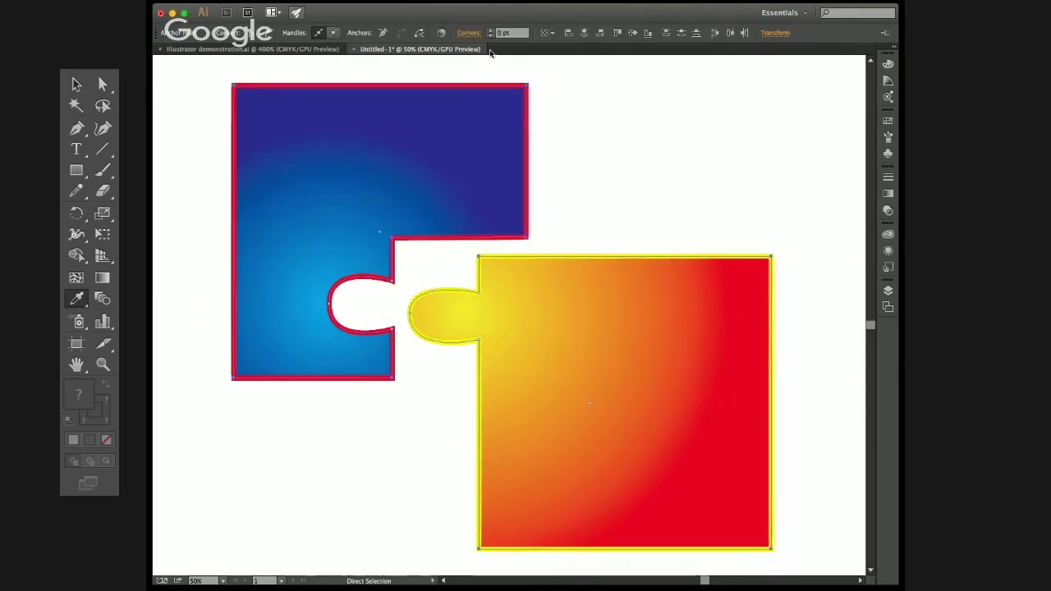
# Step: Set the corner radius of the selected points on both pieces to 40 pt and deselect the pieces
pyautogui.write('40')
pyautogui.press('Return')
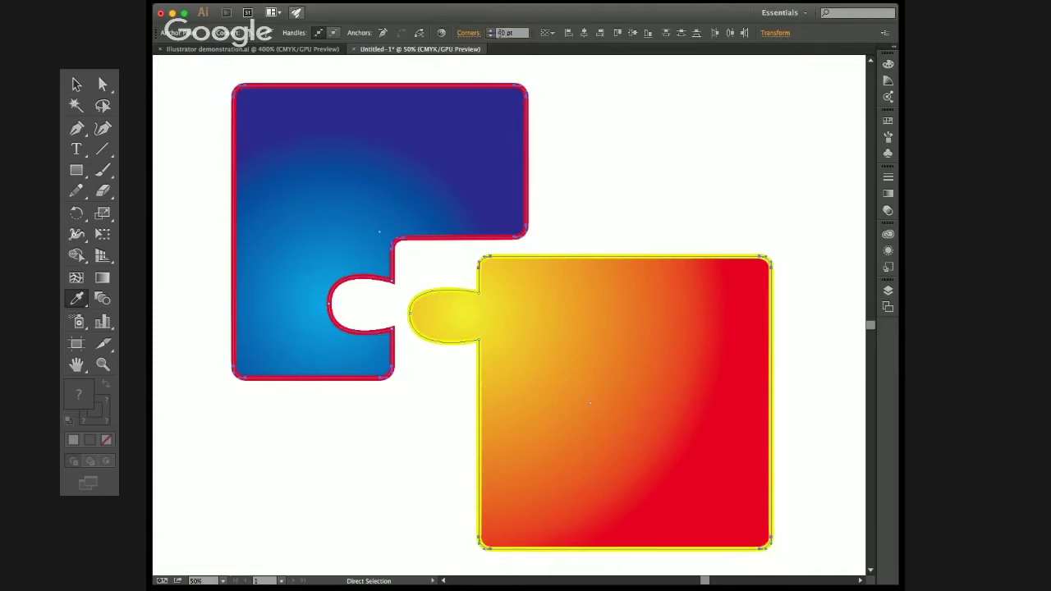
pyautogui.press('v')
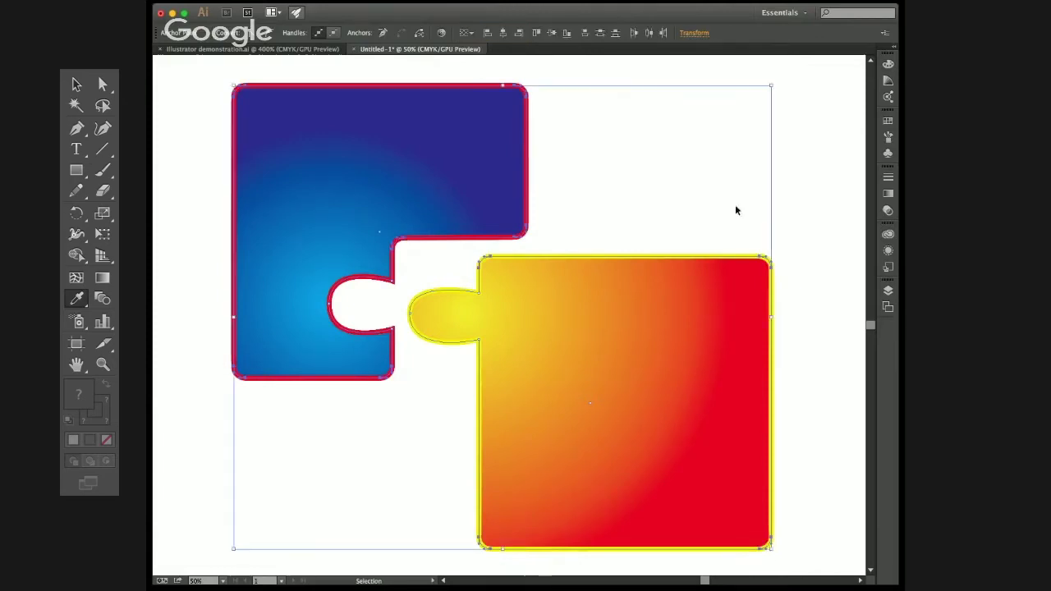
pyautogui.click(611, 162)
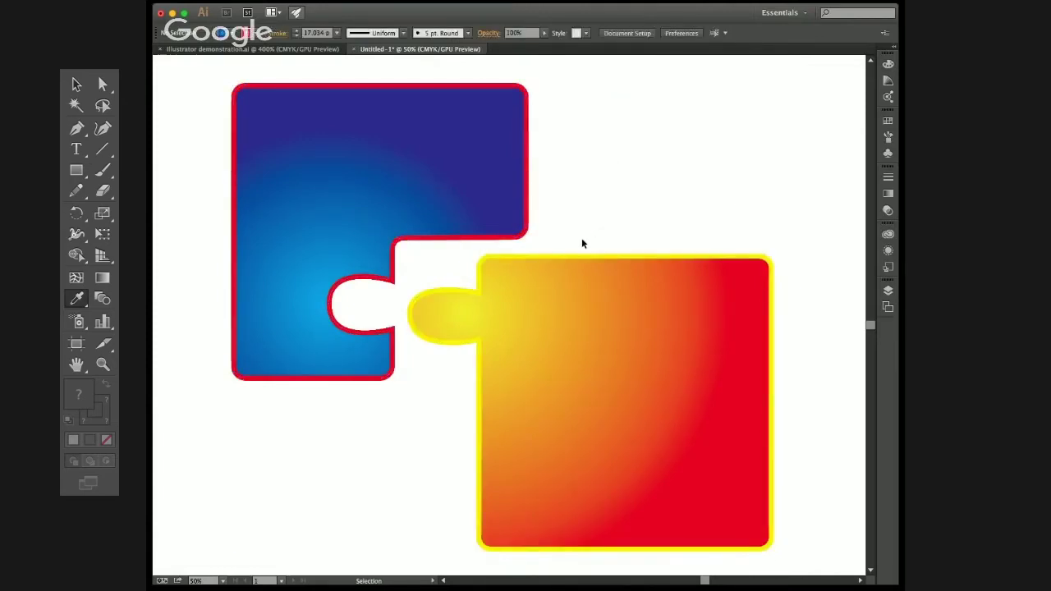
# Step: Apply a drop shadow to both puzzle pieces and deselect them
pyautogui.scroll(-1, 582, 240)
pyautogui.moveTo(570, 248); pyautogui.dragTo(643, 270)
pyautogui.click(584, 232)
pyautogui.moveTo(626, 151); pyautogui.dragTo(382, 320)
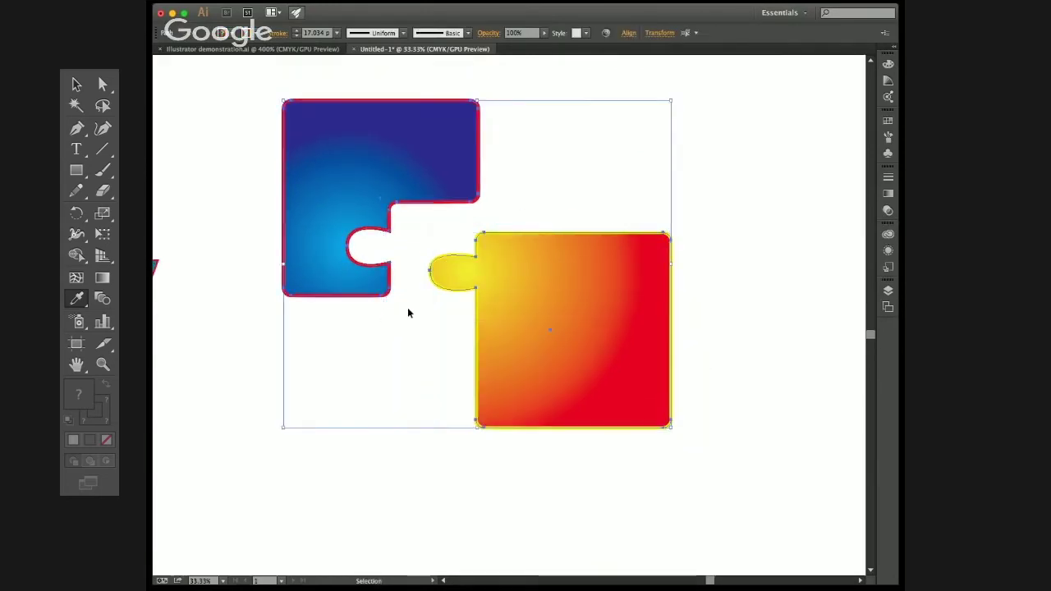
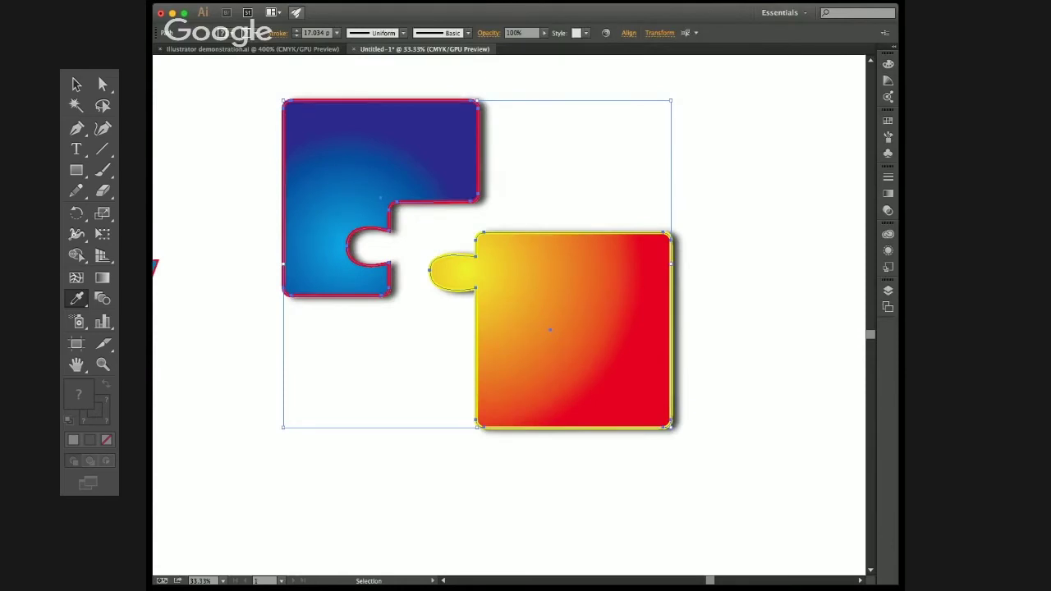
pyautogui.click(756, 250)
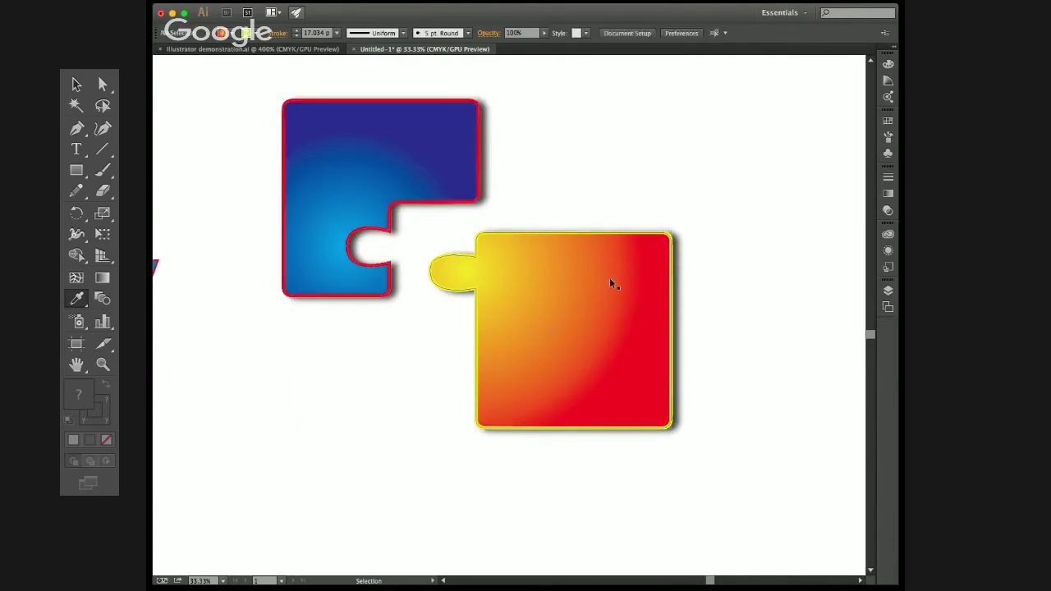
# Step: Rotate the orange-red puzzle piece so its tab points toward the blue piece's notch, shift it slightly away, and deselect it
pyautogui.click(579, 306)
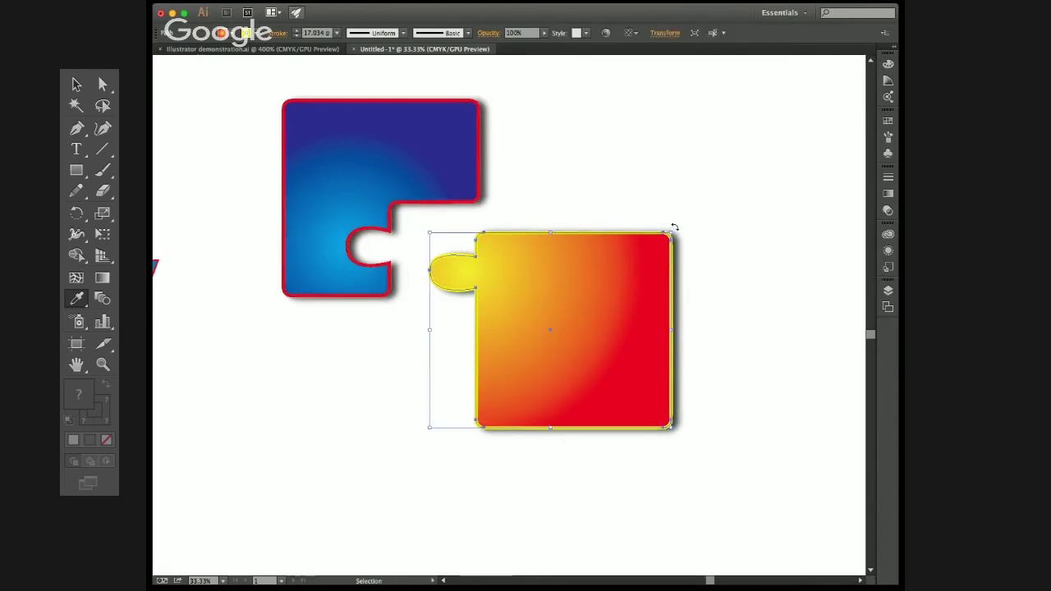
pyautogui.moveTo(674, 226)
pyautogui.mouseDown()
pyautogui.moveTo(698, 296)
pyautogui.moveTo(698, 408)
pyautogui.moveTo(627, 486)
pyautogui.moveTo(736, 447)
pyautogui.moveTo(725, 443)
pyautogui.moveTo(756, 452)
pyautogui.mouseUp()
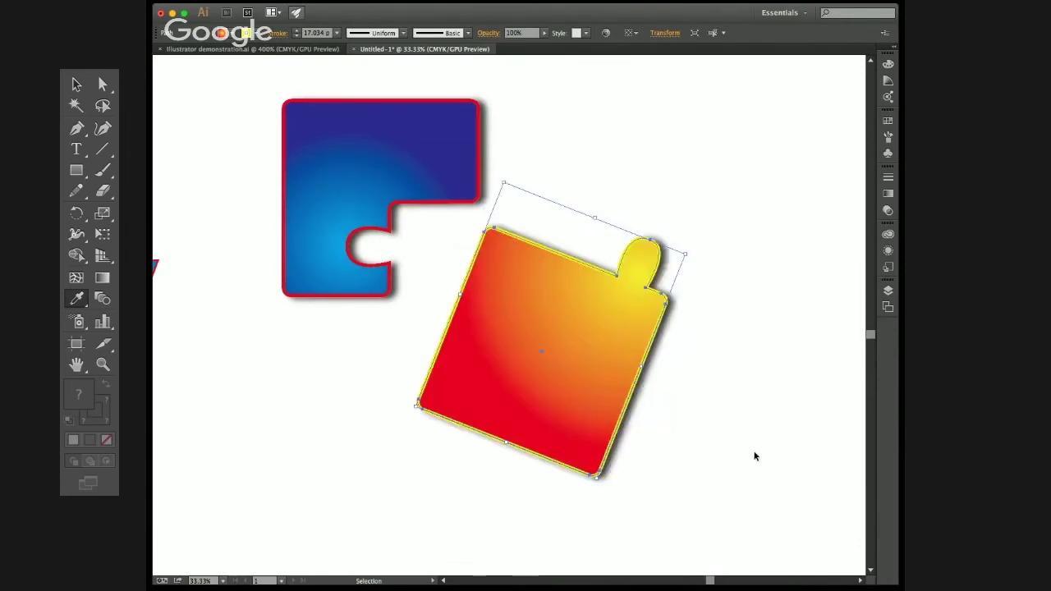
pyautogui.click(729, 365)
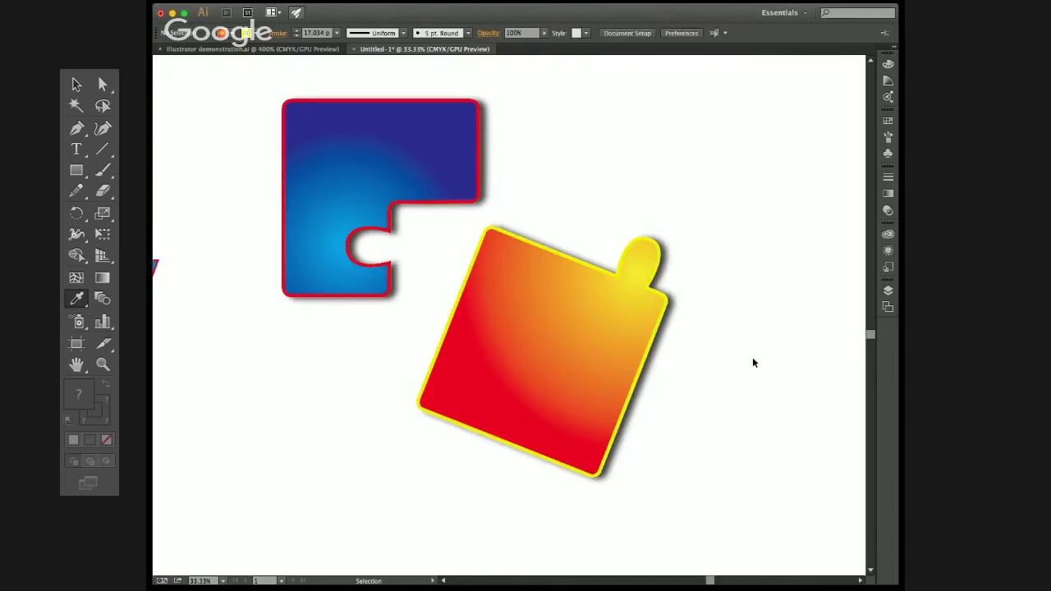
pyautogui.click(592, 309)
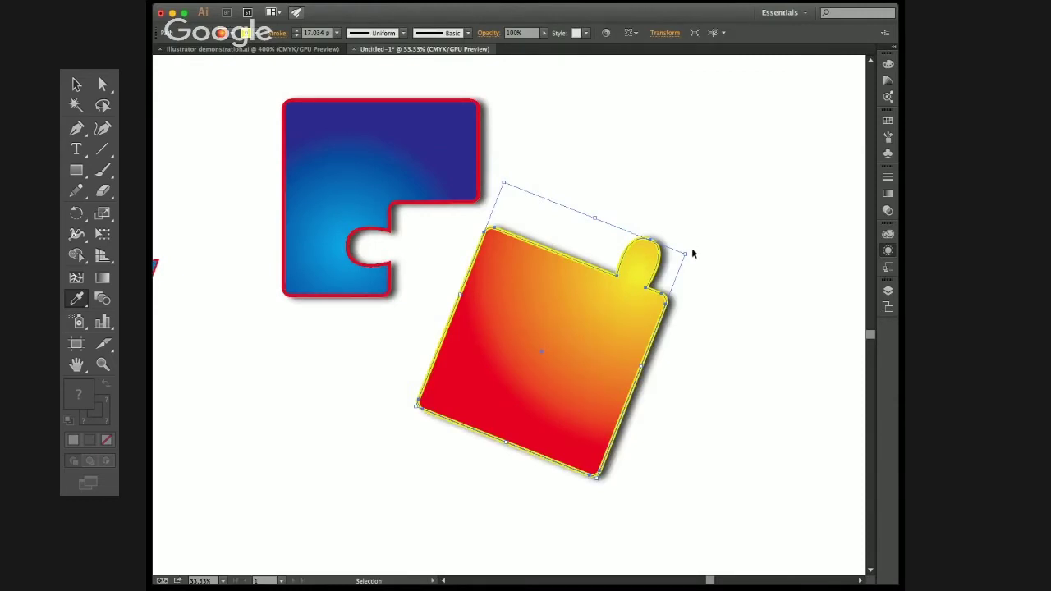
pyautogui.moveTo(687, 253); pyautogui.dragTo(726, 353)
pyautogui.moveTo(613, 305)
pyautogui.mouseDown()
pyautogui.moveTo(624, 380)
pyautogui.moveTo(617, 322)
pyautogui.mouseUp()
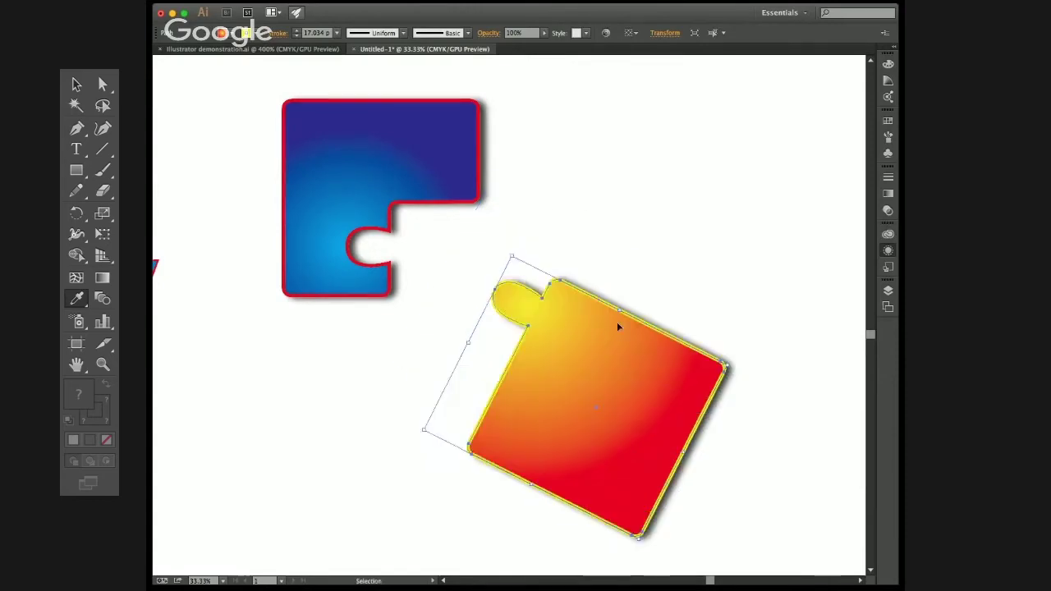
pyautogui.click(587, 204)
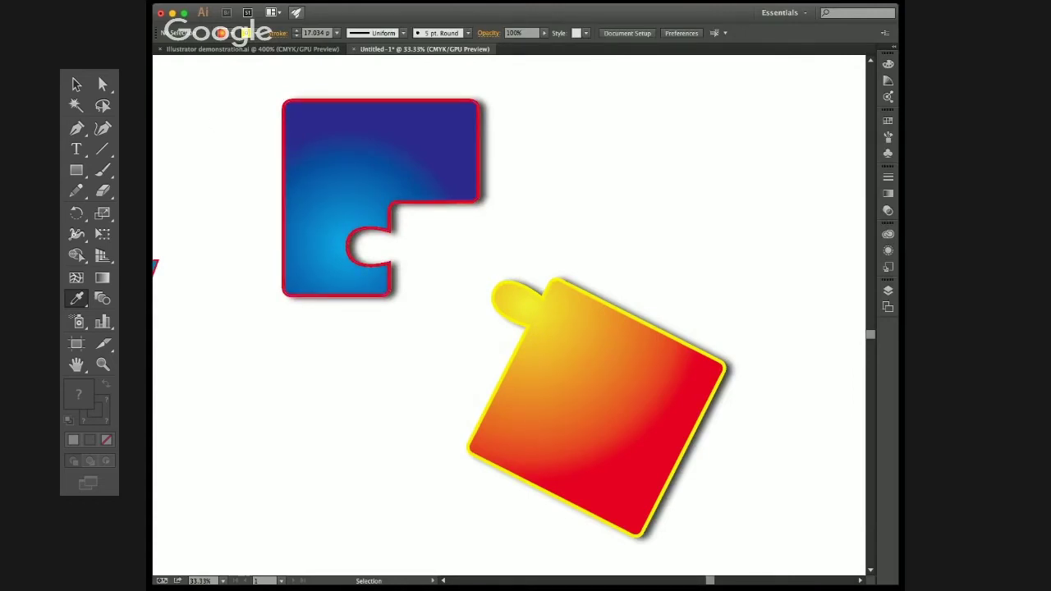
# Step: Draw a straight line segment above the orange piece and a curved pen path from its tab to the blue piece's notch
pyautogui.press('\\')
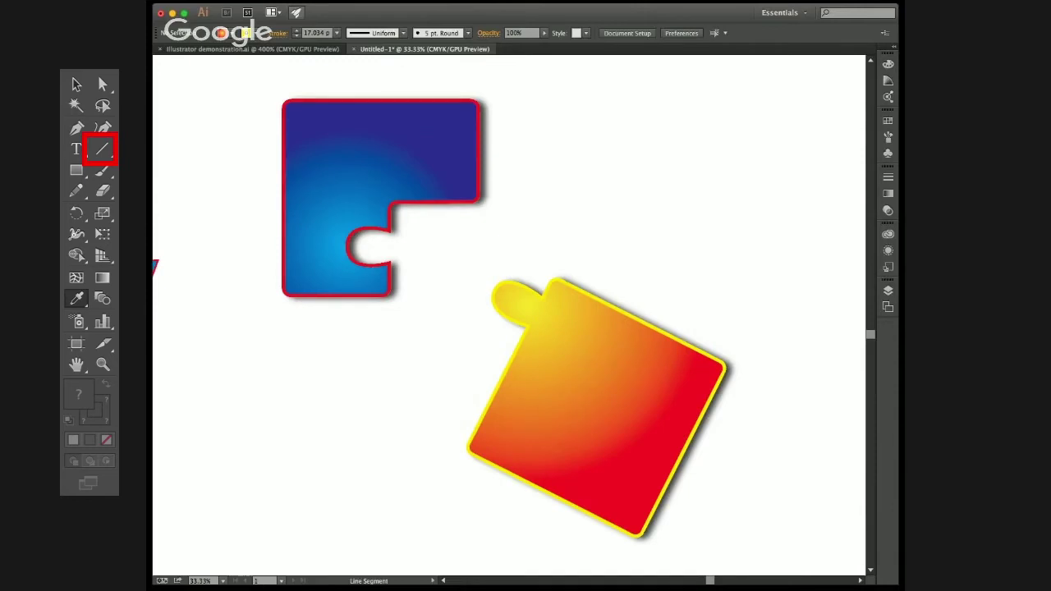
pyautogui.moveTo(652, 115); pyautogui.dragTo(637, 220)
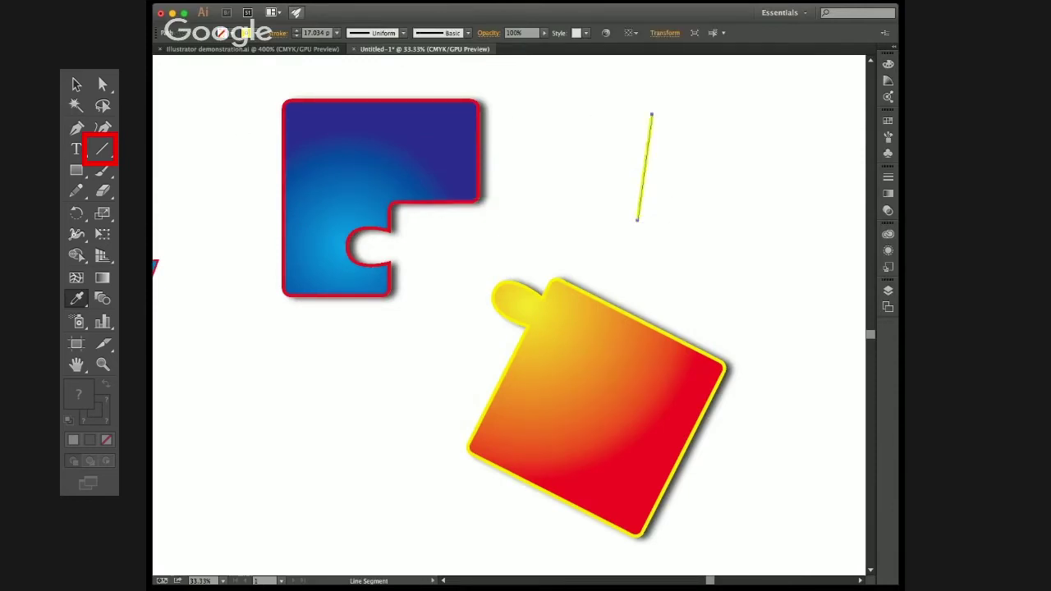
pyautogui.press('p')
pyautogui.moveTo(486, 276)
pyautogui.mouseDown()
pyautogui.moveTo(464, 248)
pyautogui.moveTo(386, 249)
pyautogui.mouseUp()
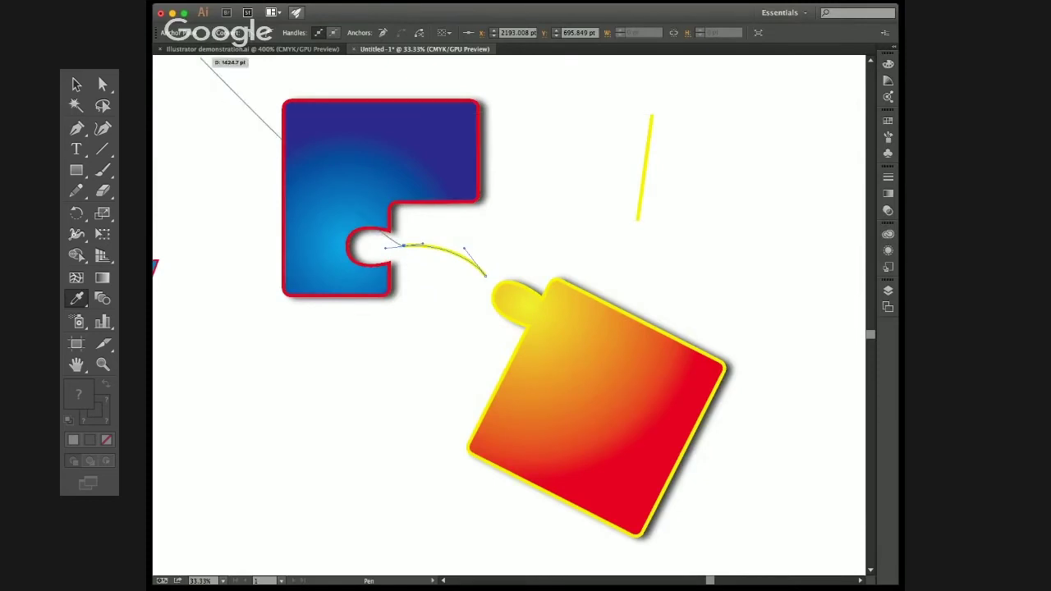
pyautogui.press('v')
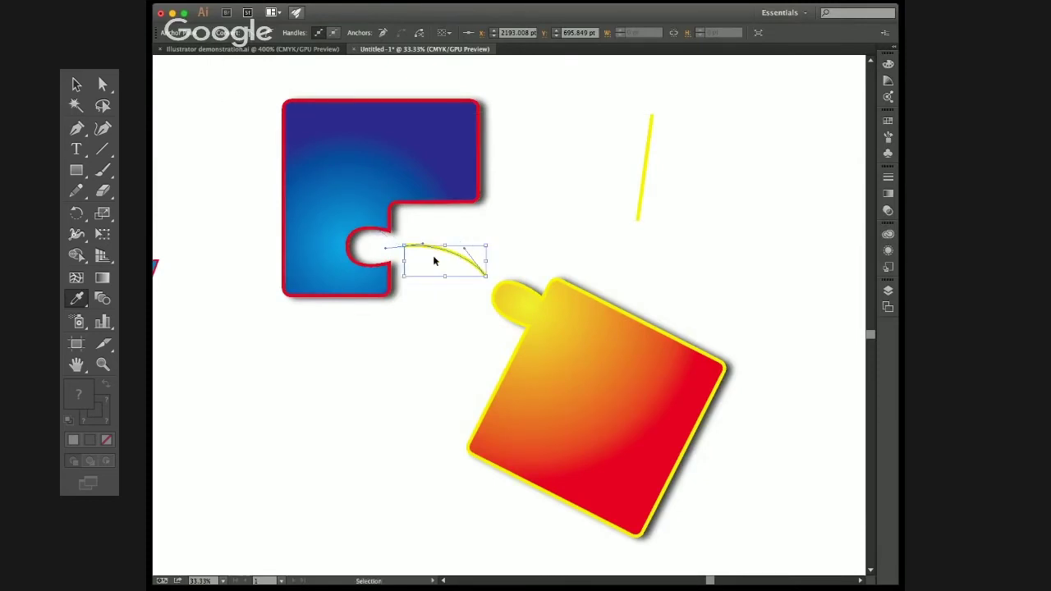
pyautogui.click(506, 231)
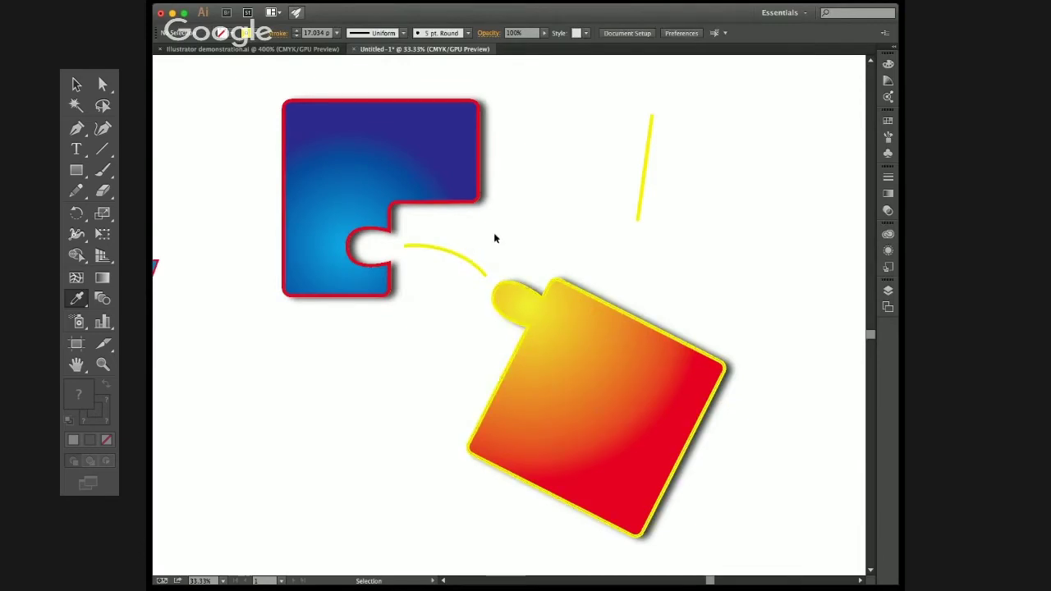
# Step: Change the curved path's stroke to dark grey and delete the straight yellow line
pyautogui.click(464, 261)
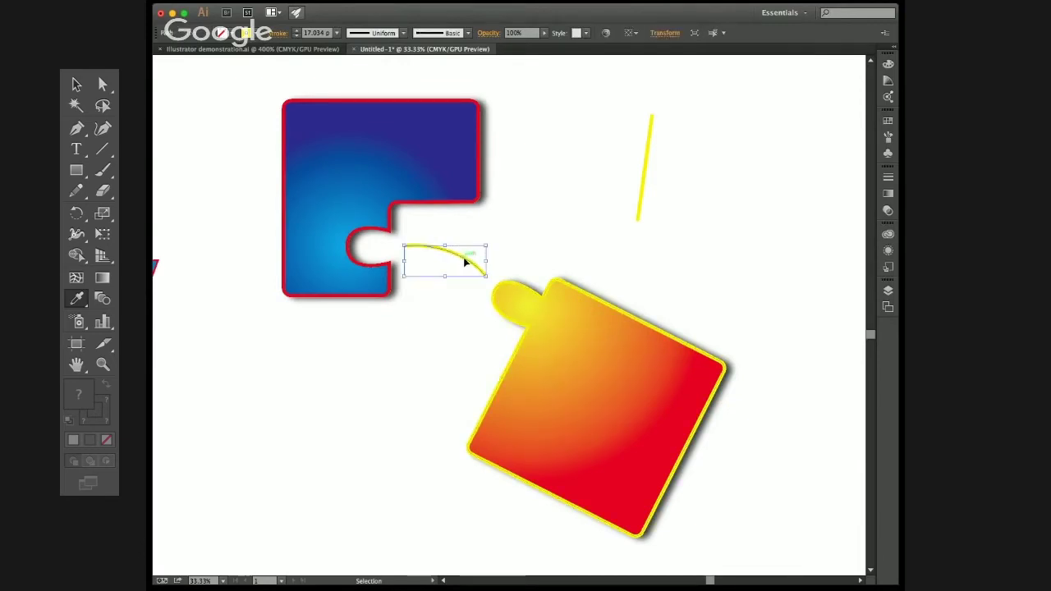
pyautogui.click(244, 33)
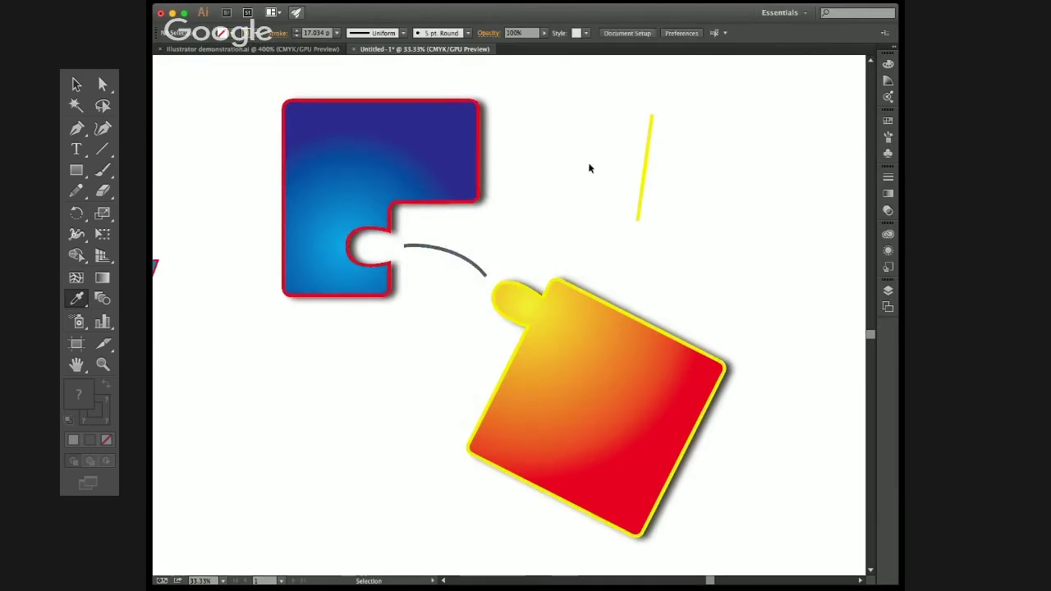
pyautogui.moveTo(589, 167); pyautogui.dragTo(704, 206)
pyautogui.press('Delete')
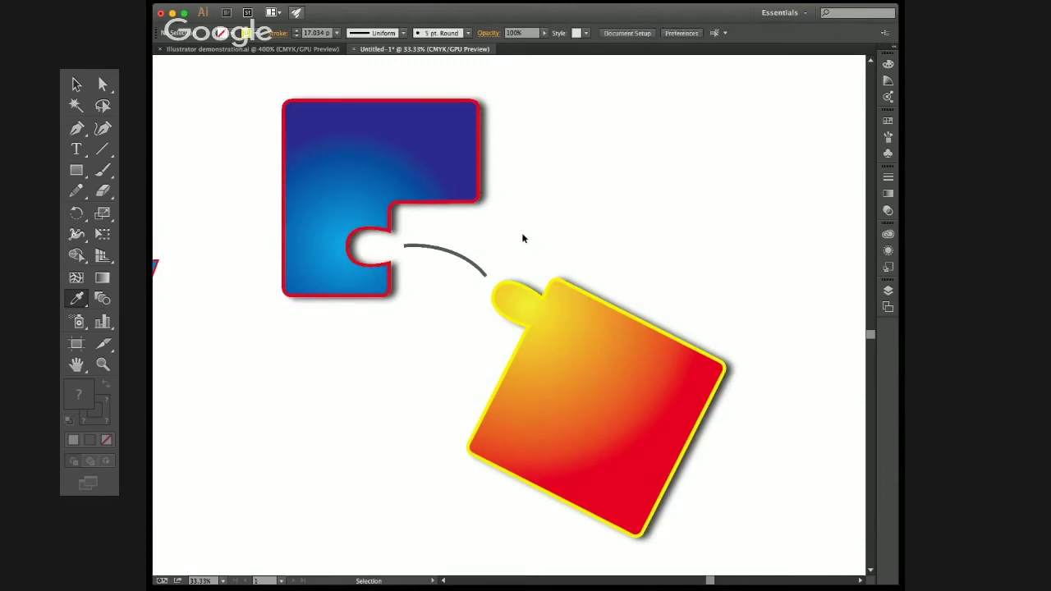
# Step: Give the curved path round caps and a dashed stroke, widening the gaps until the dashes are separate dots
pyautogui.moveTo(476, 238); pyautogui.dragTo(448, 261)
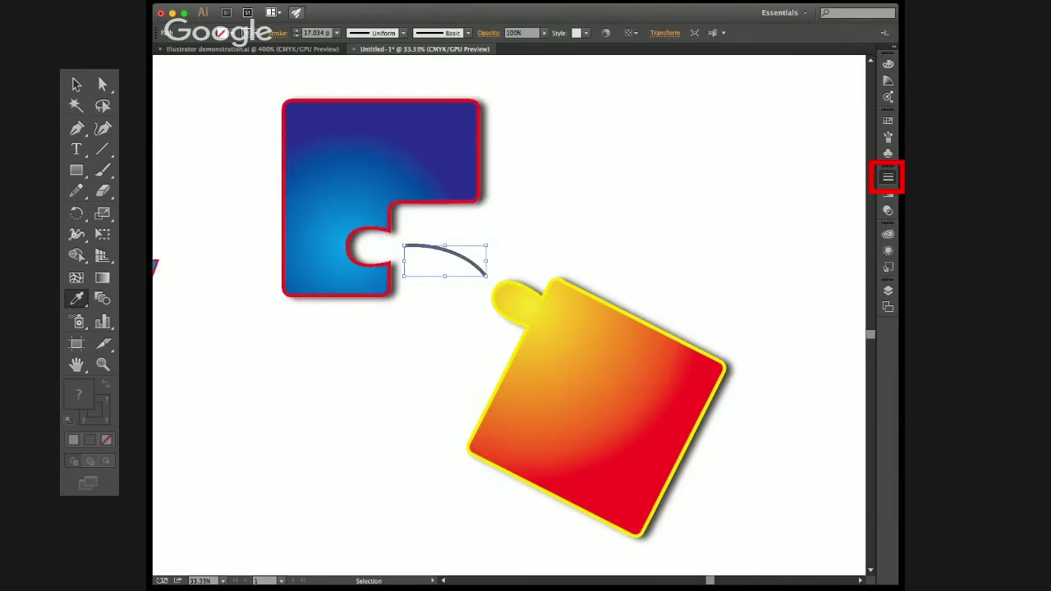
pyautogui.scroll(5, 457, 249)
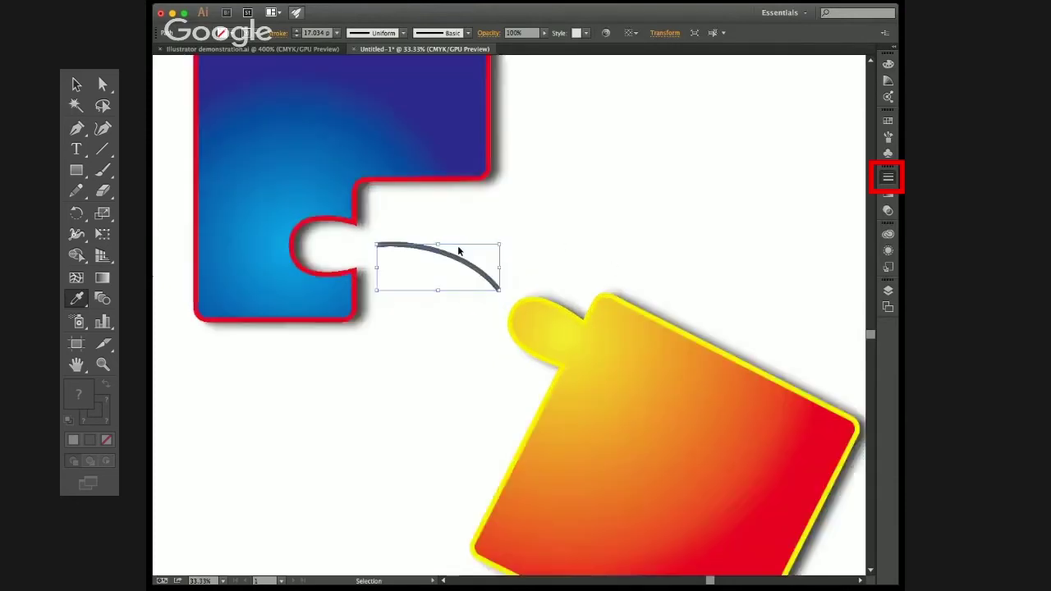
pyautogui.moveTo(421, 261)
pyautogui.mouseDown()
pyautogui.moveTo(505, 282)
pyautogui.moveTo(507, 291)
pyautogui.mouseUp()
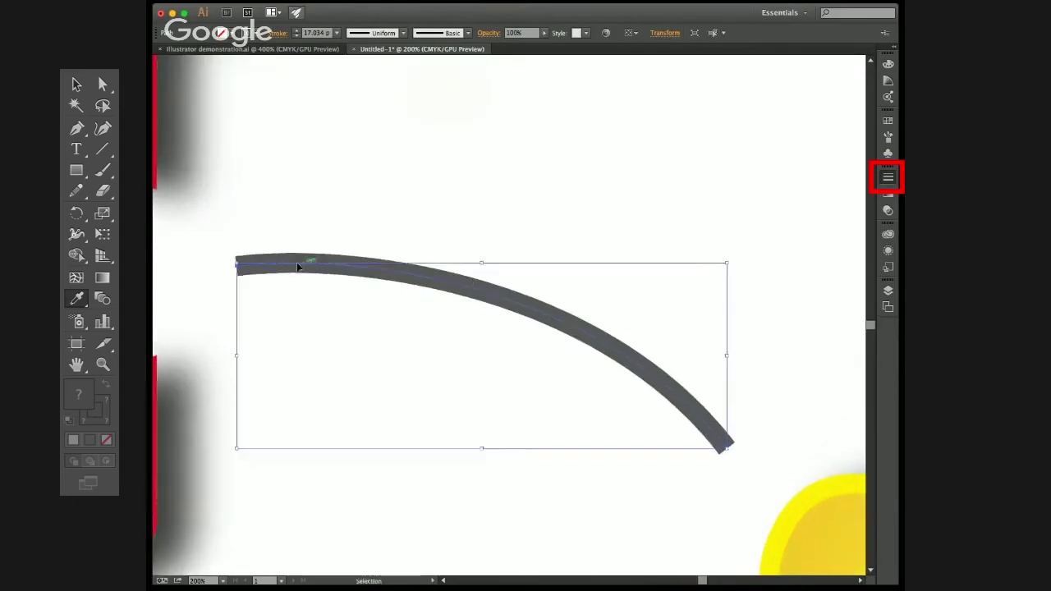
pyautogui.click(234, 257)
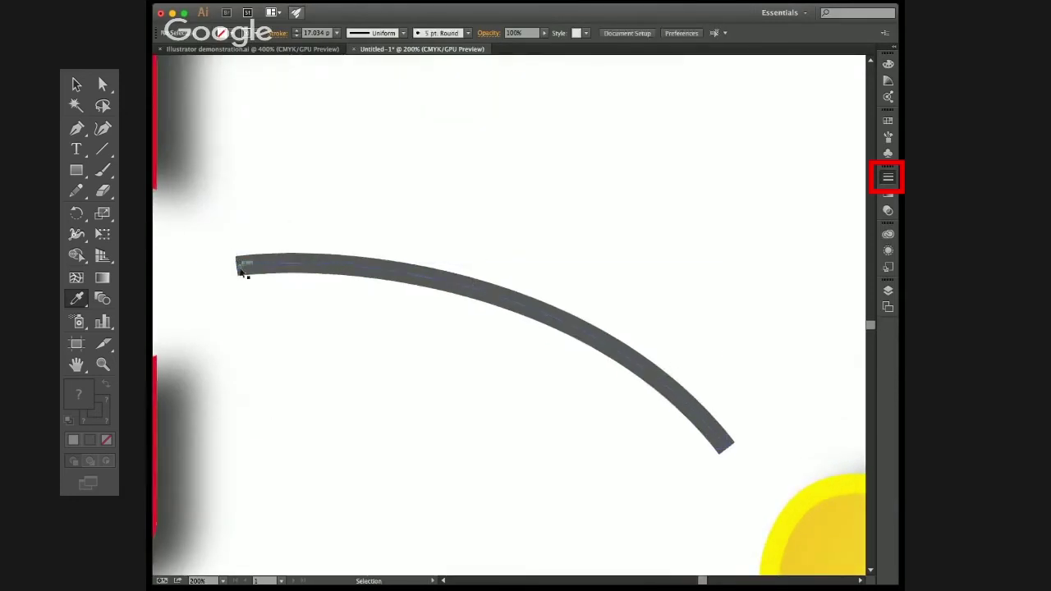
pyautogui.click(279, 258)
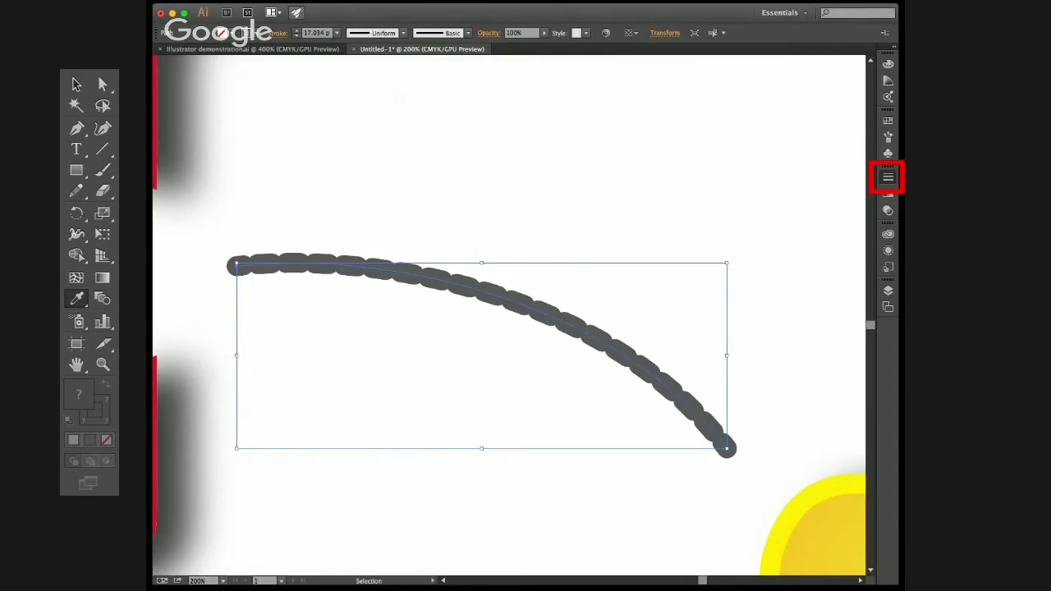
pyautogui.click(680, 278)
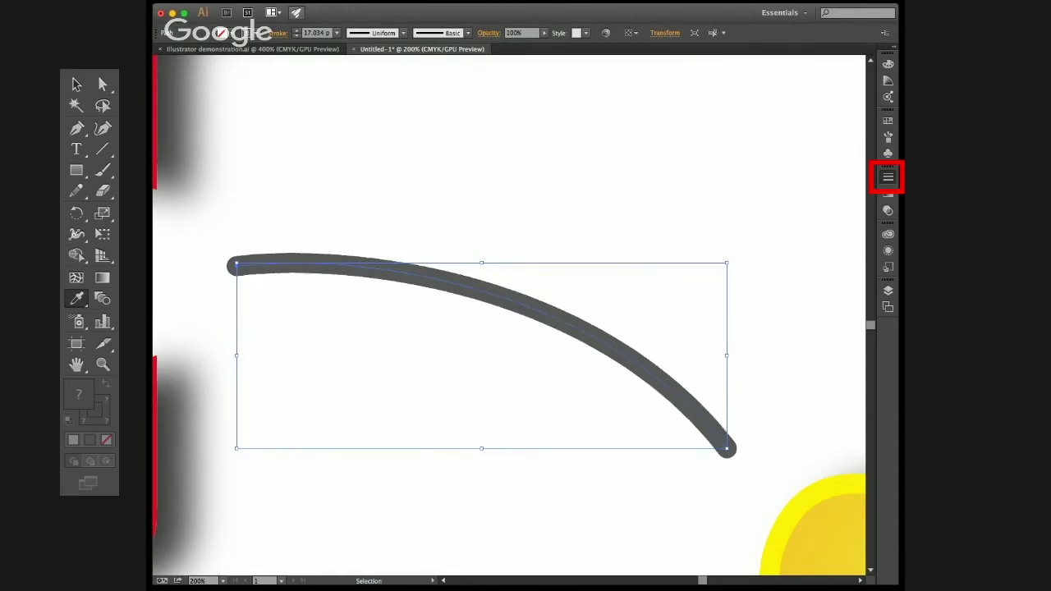
pyautogui.hotkey('ctrl', 'shift', 'z')
pyautogui.press('Return')
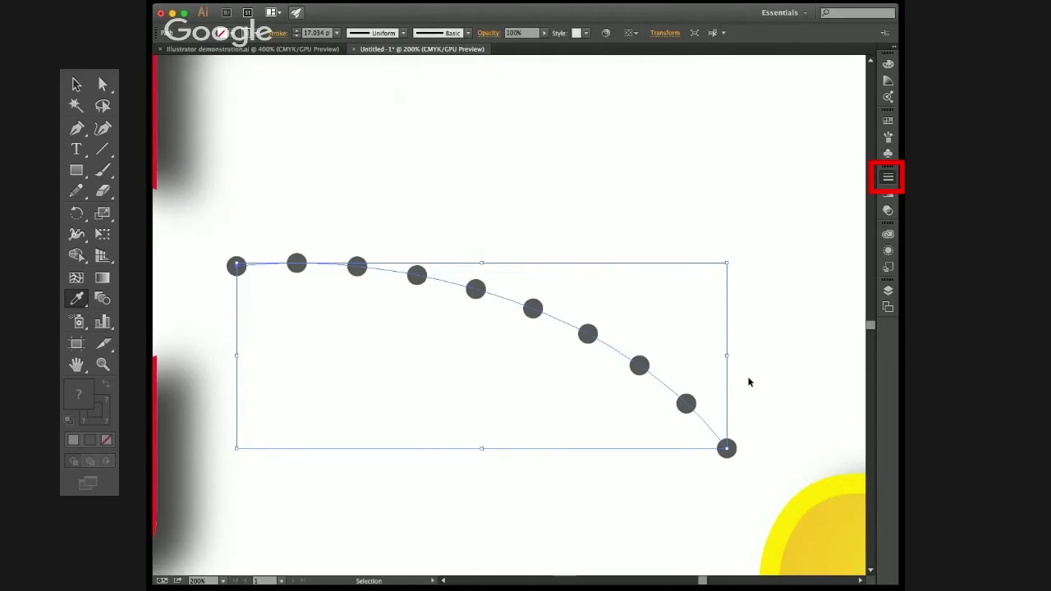
# Step: Lengthen the curve's dashes, add an arrowhead at the end facing the blue notch, and scale the arrowhead down
pyautogui.hotkey('ctrl', 'shift', 'z')
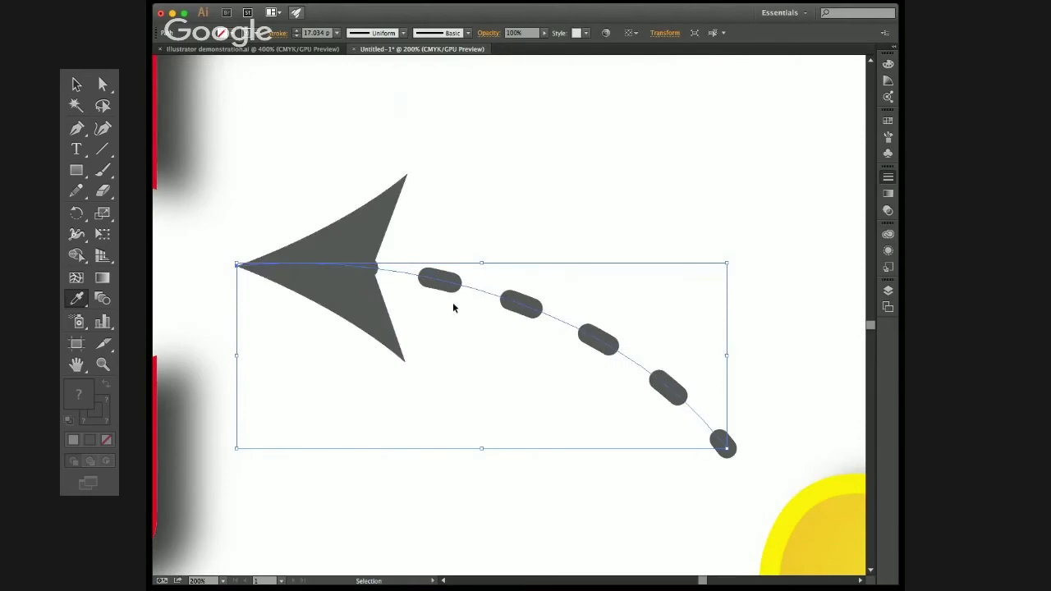
pyautogui.scroll(-5, 453, 305)
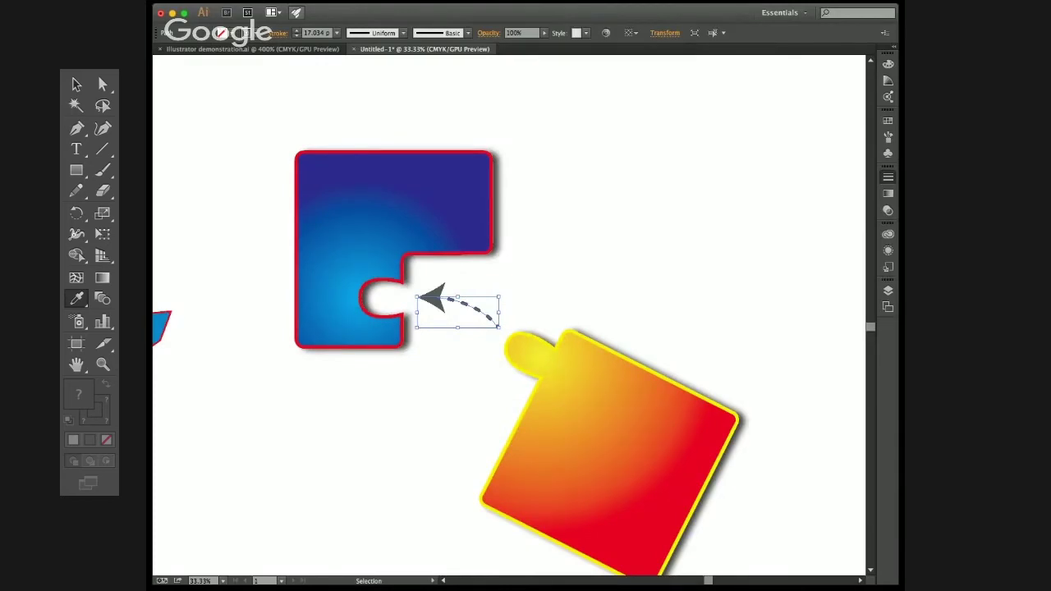
pyautogui.press('Return')
pyautogui.click(643, 270)
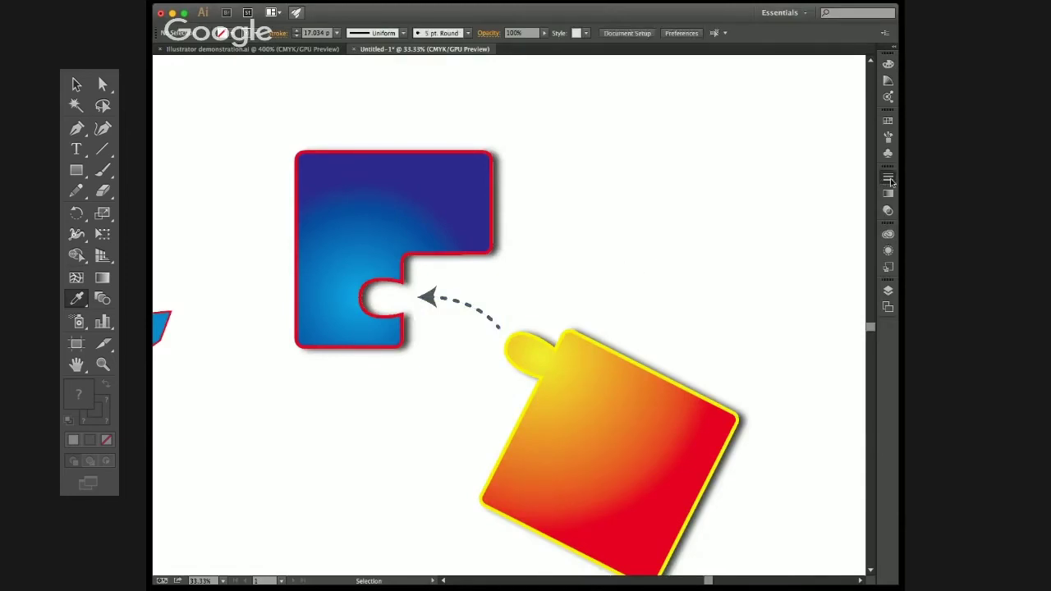
# Step: Examine example figures B and C in the Illustrator demonstration.ai document and return to Untitled-1
pyautogui.press('super+minus')
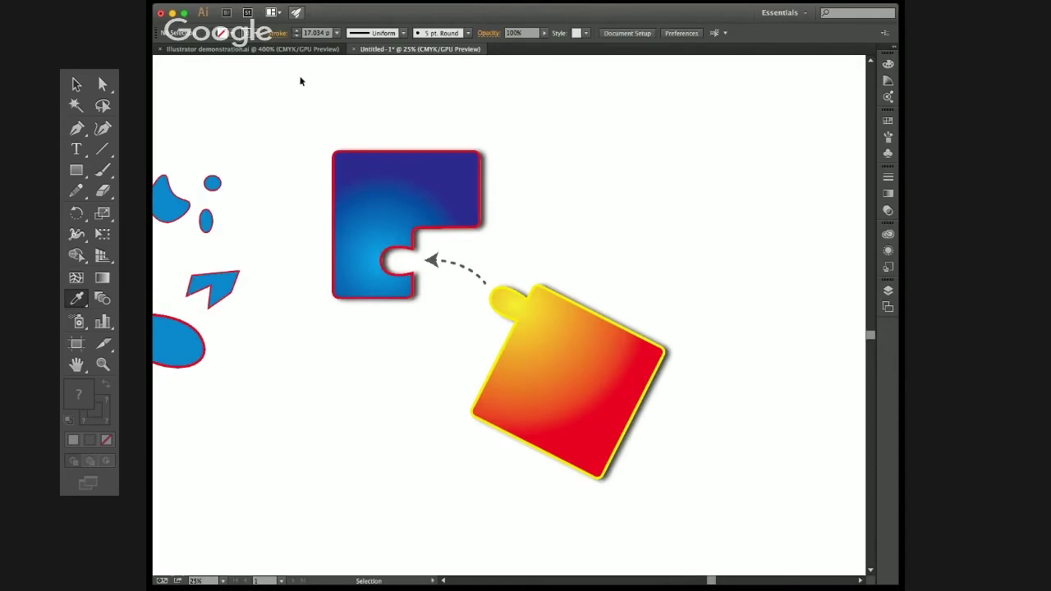
pyautogui.click(287, 49)
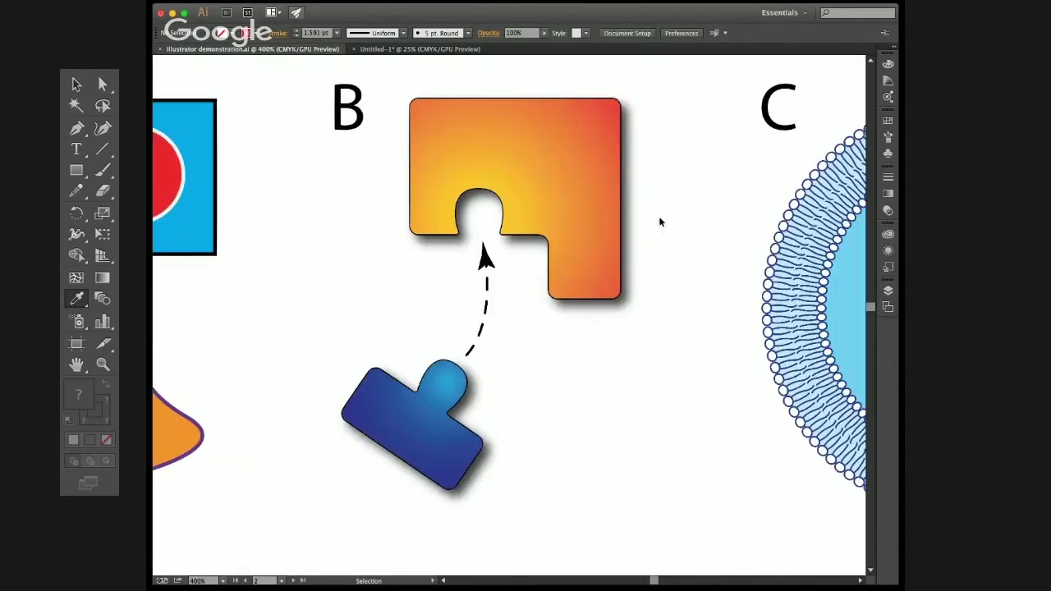
pyautogui.moveTo(730, 231); pyautogui.dragTo(317, 207)
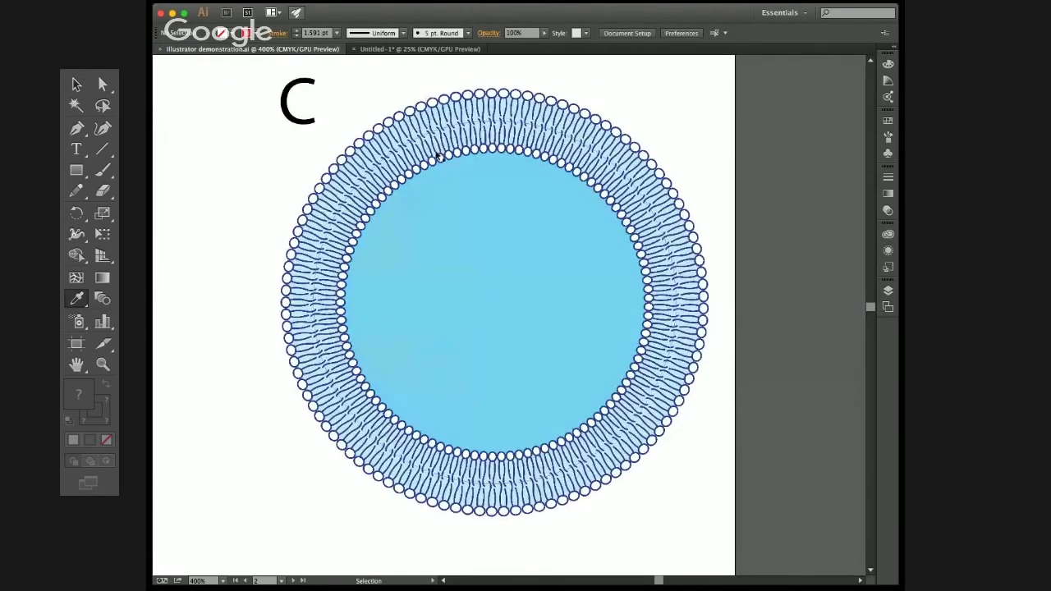
pyautogui.click(388, 49)
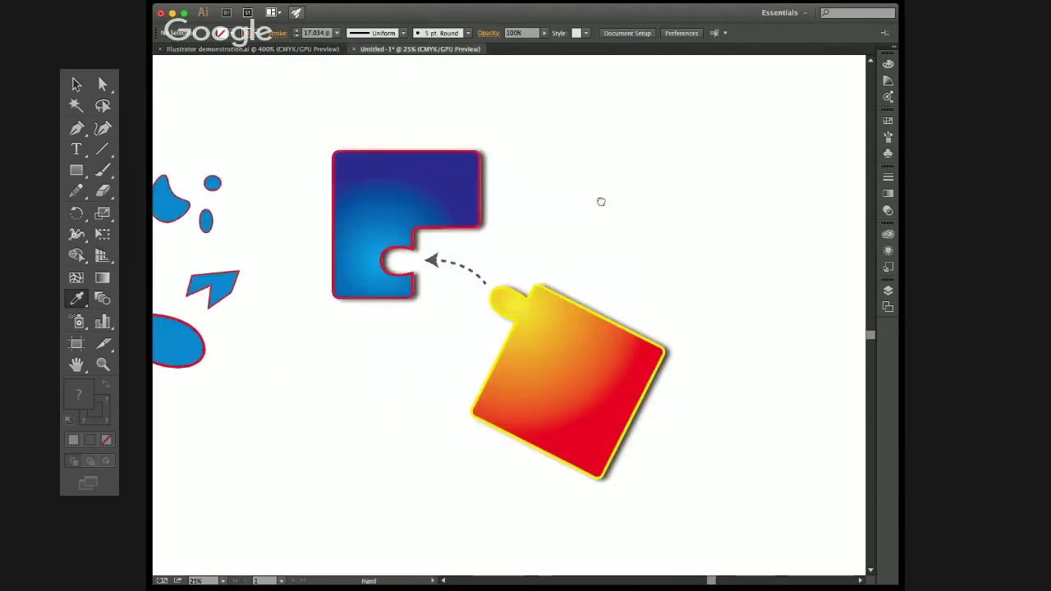
# Step: Draw a small circle with the Ellipse tool in the empty area above and to the right of the puzzle pieces
pyautogui.moveTo(601, 202); pyautogui.dragTo(338, 216)
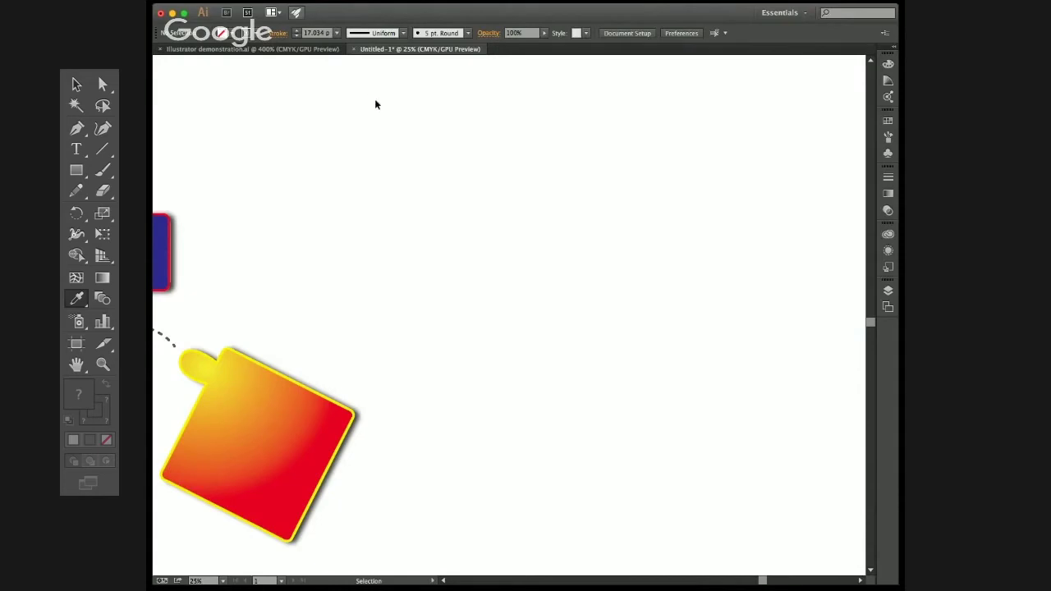
pyautogui.moveTo(375, 103); pyautogui.dragTo(346, 188)
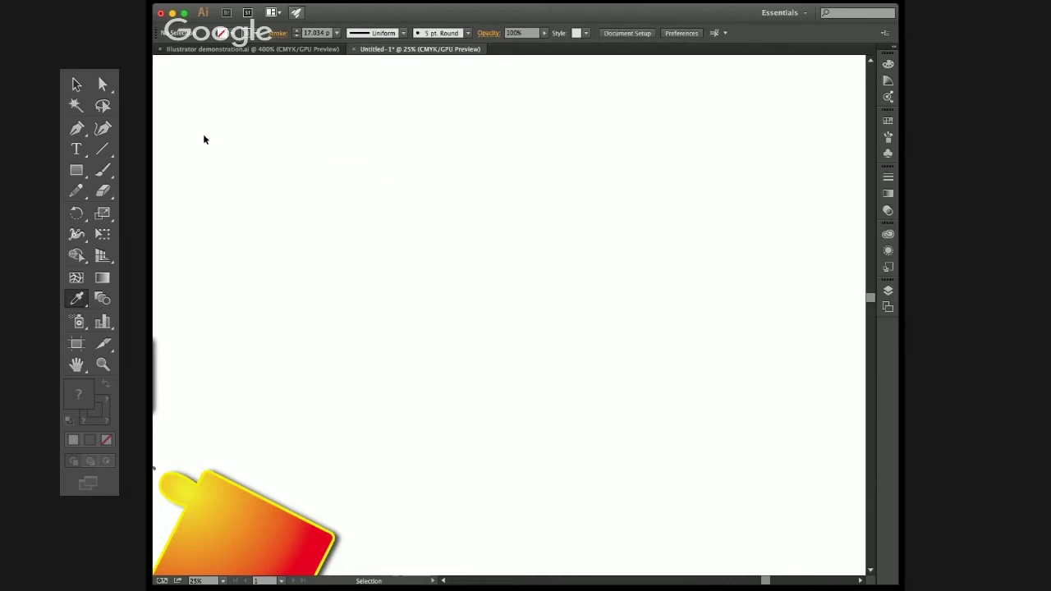
pyautogui.press('m')
pyautogui.press('l')
pyautogui.moveTo(355, 123); pyautogui.dragTo(408, 177)
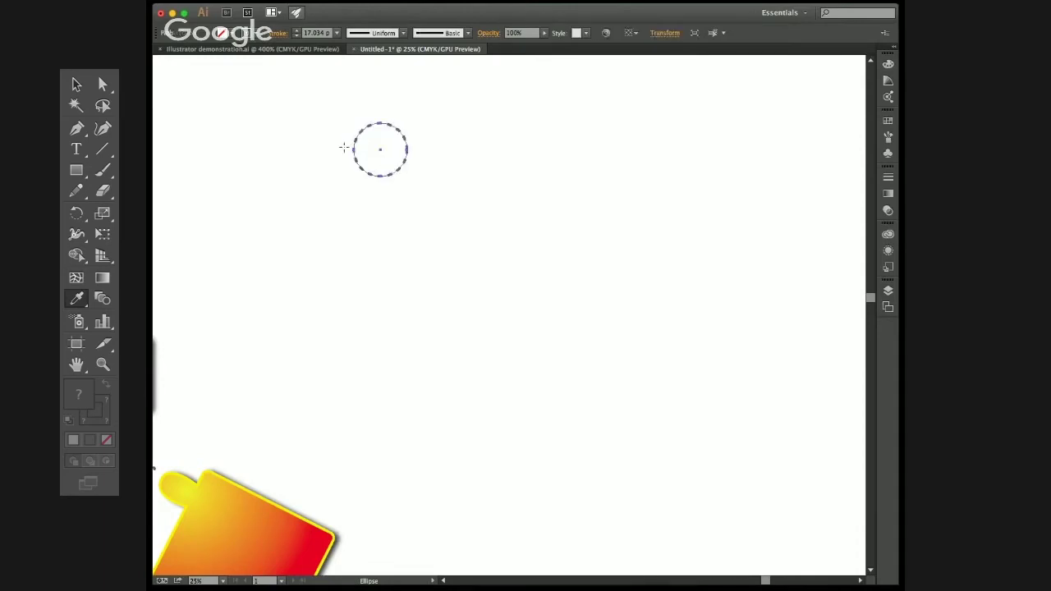
pyautogui.press('v')
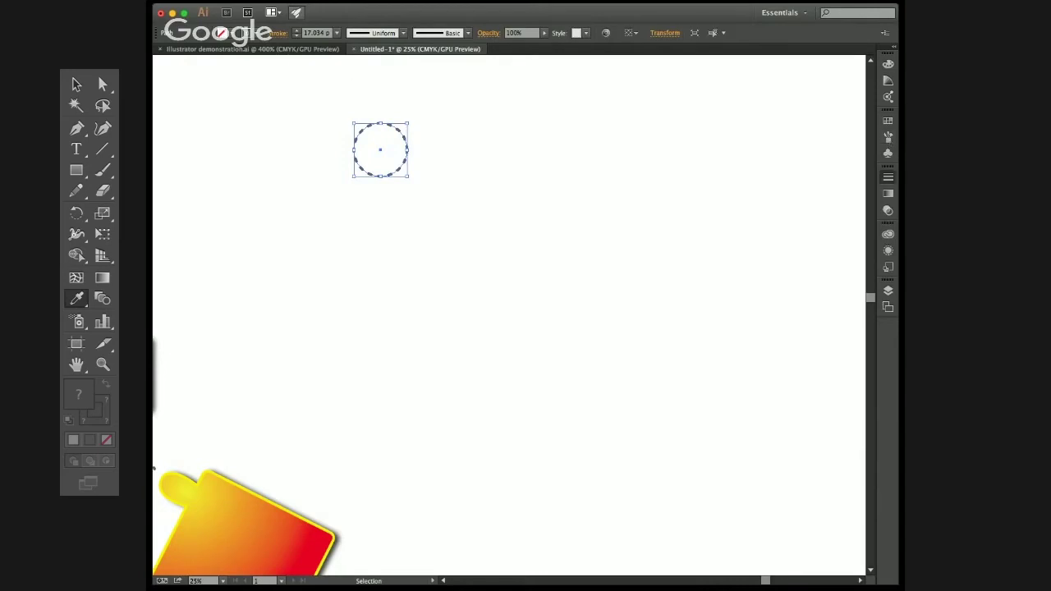
pyautogui.click(545, 174)
# Step: Give the circle a white fill and a solid black 40 pt stroke, and deselect it
pyautogui.moveTo(474, 93); pyautogui.dragTo(305, 197)
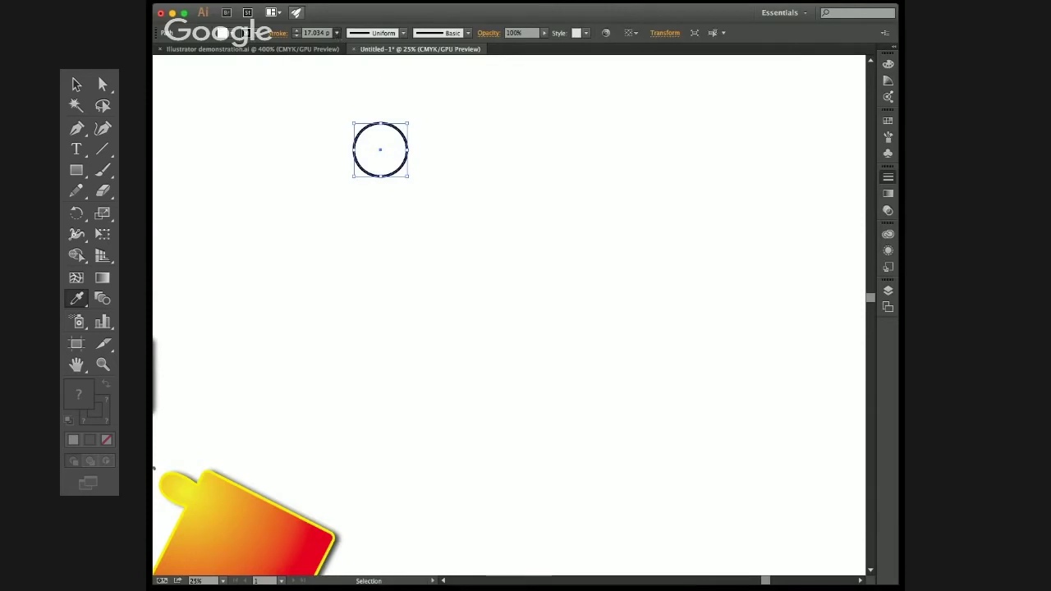
pyautogui.click(327, 219)
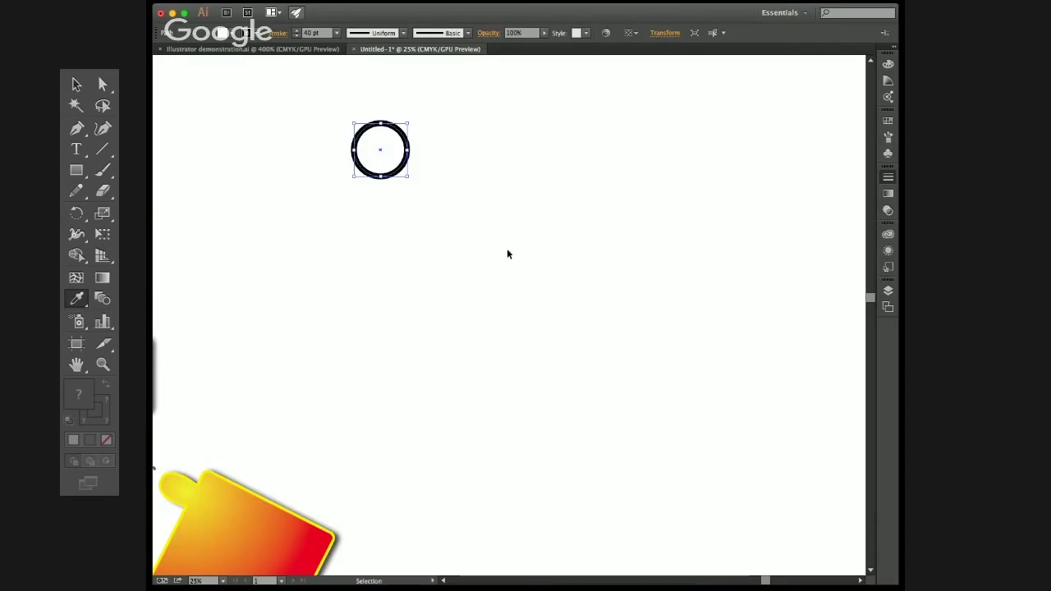
pyautogui.click(430, 149)
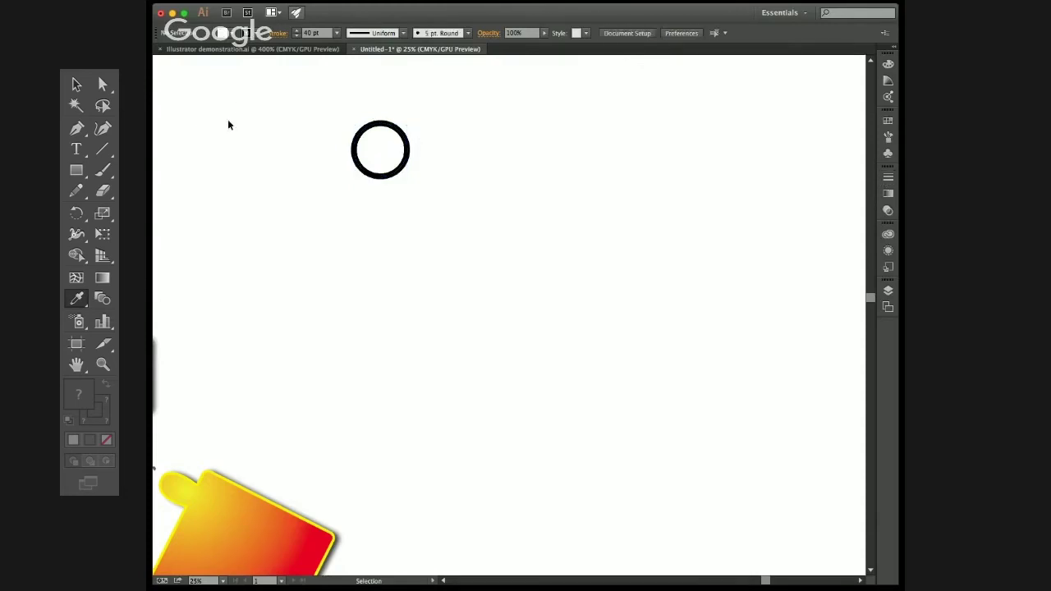
# Step: Draw a slightly curved tail with the Pen tool, hanging from the left part of the circle's lower edge, and deselect it
pyautogui.press('p')
pyautogui.moveTo(369, 175); pyautogui.dragTo(357, 224)
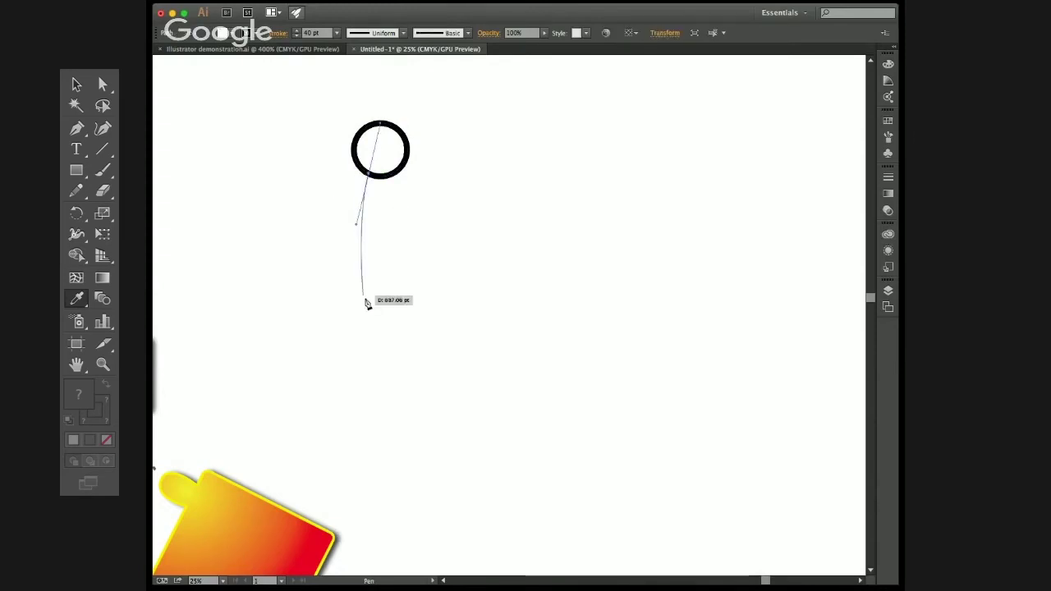
pyautogui.moveTo(368, 290); pyautogui.dragTo(373, 308)
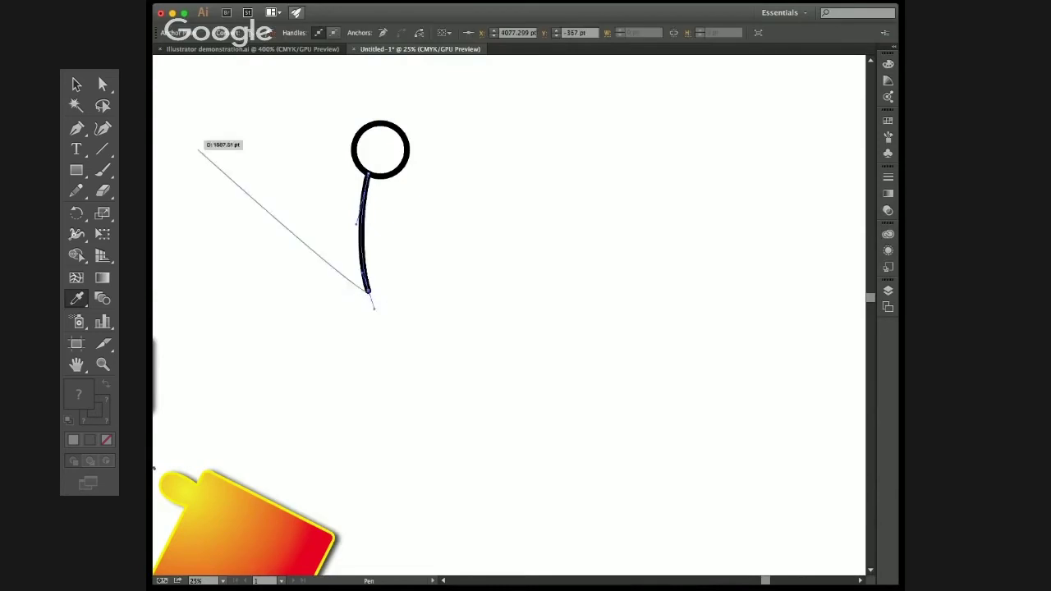
pyautogui.press('v')
pyautogui.click(264, 119)
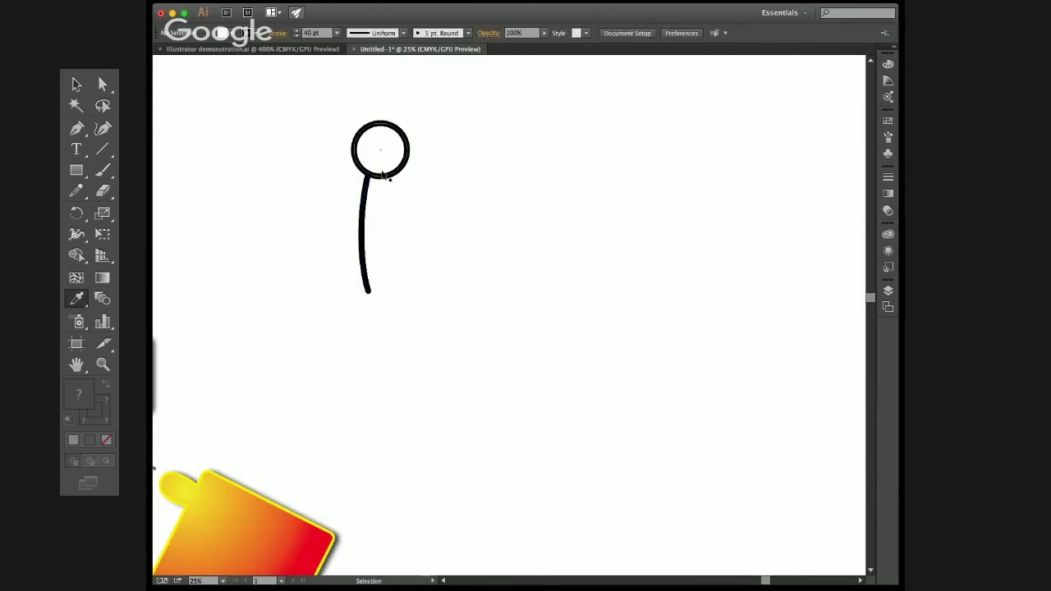
# Step: Draw a second, longer curved tail from the right part of the circle's lower edge, with a short outward kink at its end
pyautogui.press('p')
pyautogui.click(389, 131)
pyautogui.moveTo(383, 310); pyautogui.dragTo(395, 332)
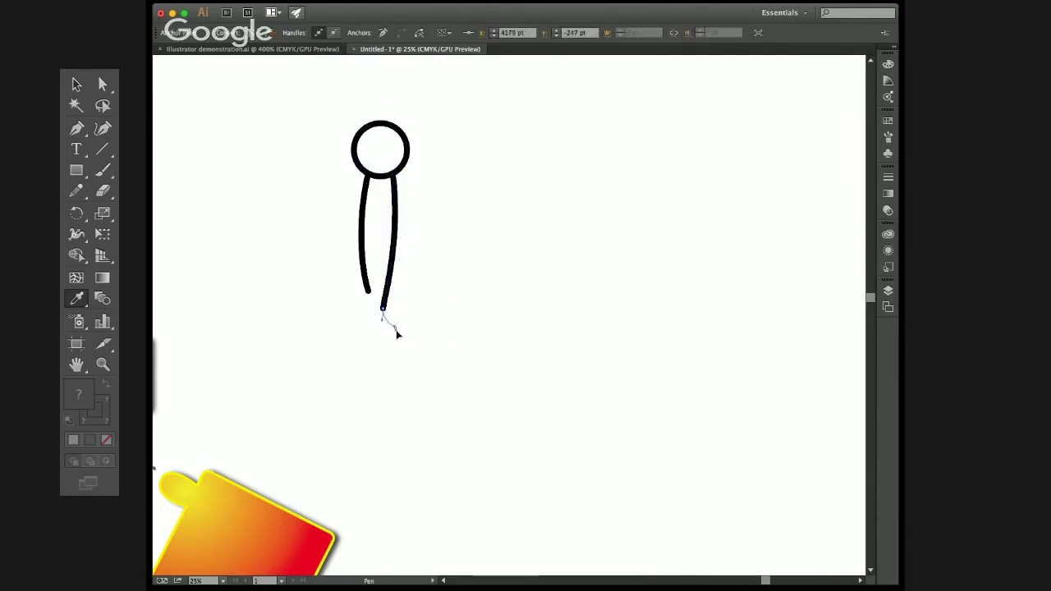
pyautogui.click(400, 332)
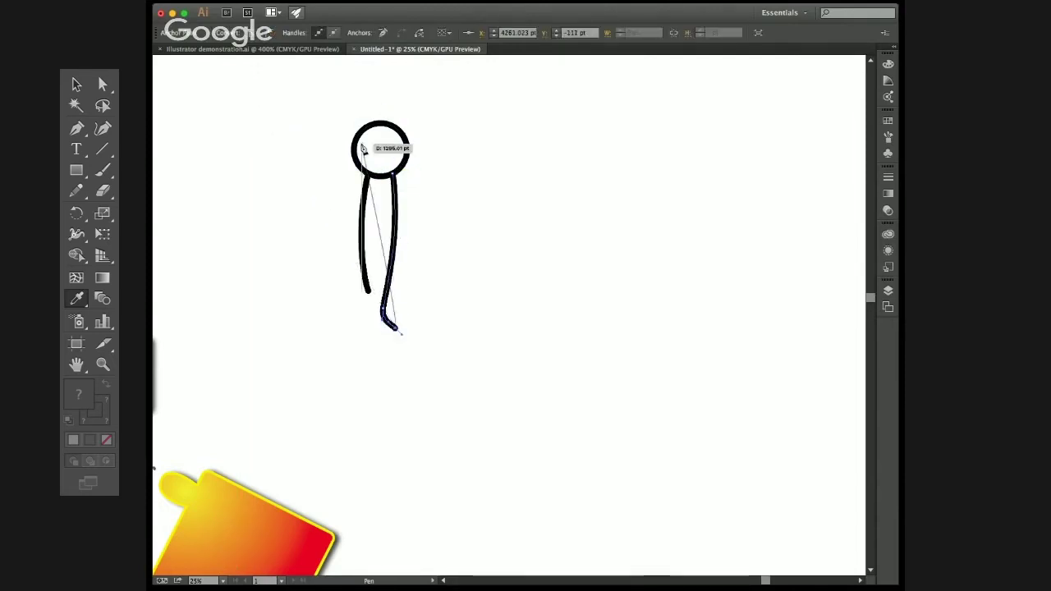
pyautogui.press('Escape')
pyautogui.click(480, 285)
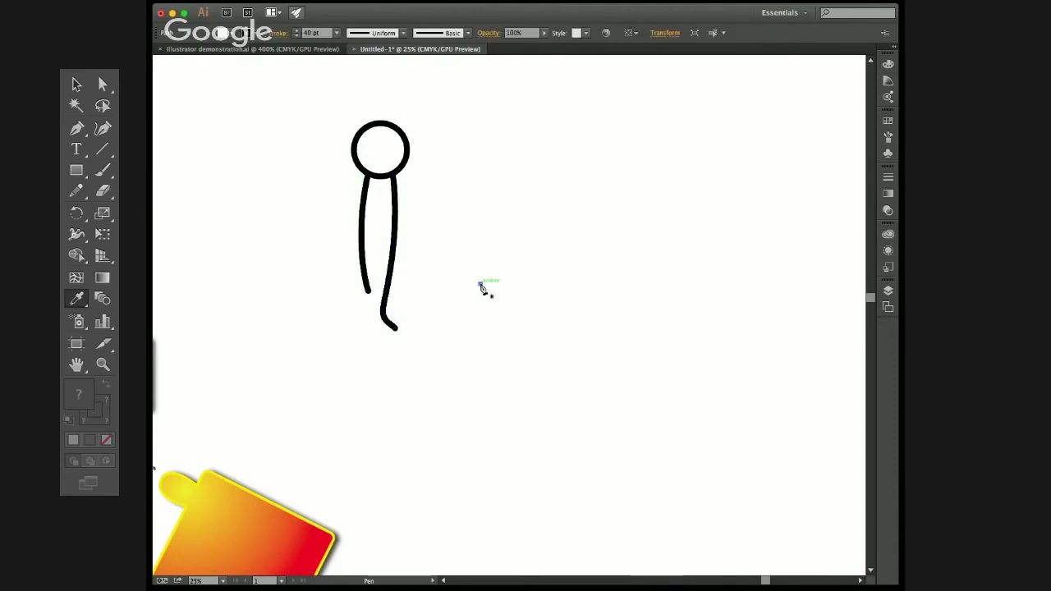
pyautogui.press('v')
pyautogui.moveTo(504, 267); pyautogui.dragTo(444, 314)
pyautogui.press('Delete')
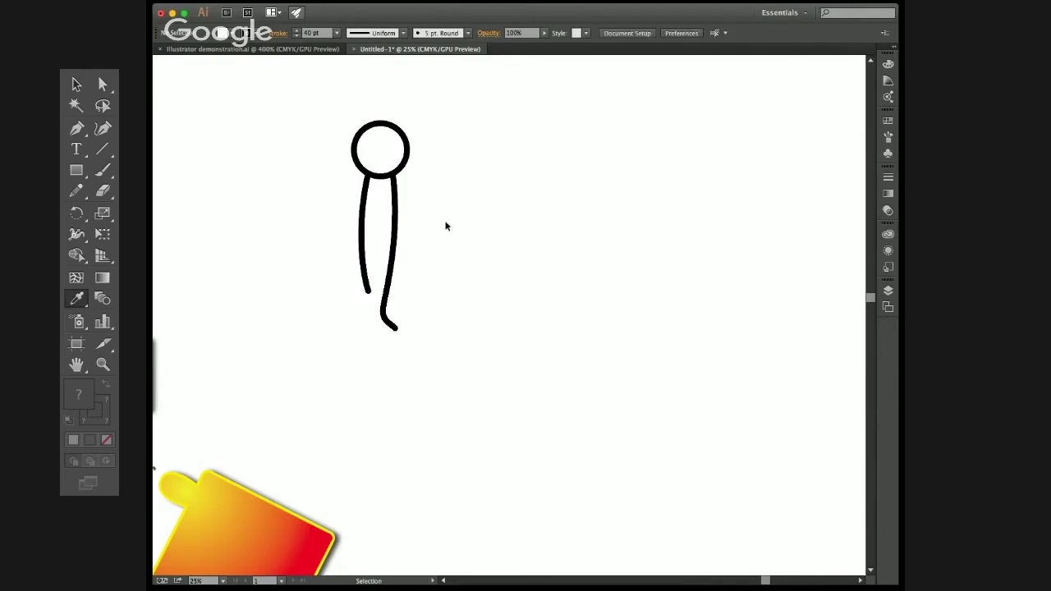
# Step: Select the whole lipid, head and both tails, and move it up and to the right within the empty area
pyautogui.moveTo(451, 205); pyautogui.dragTo(355, 248)
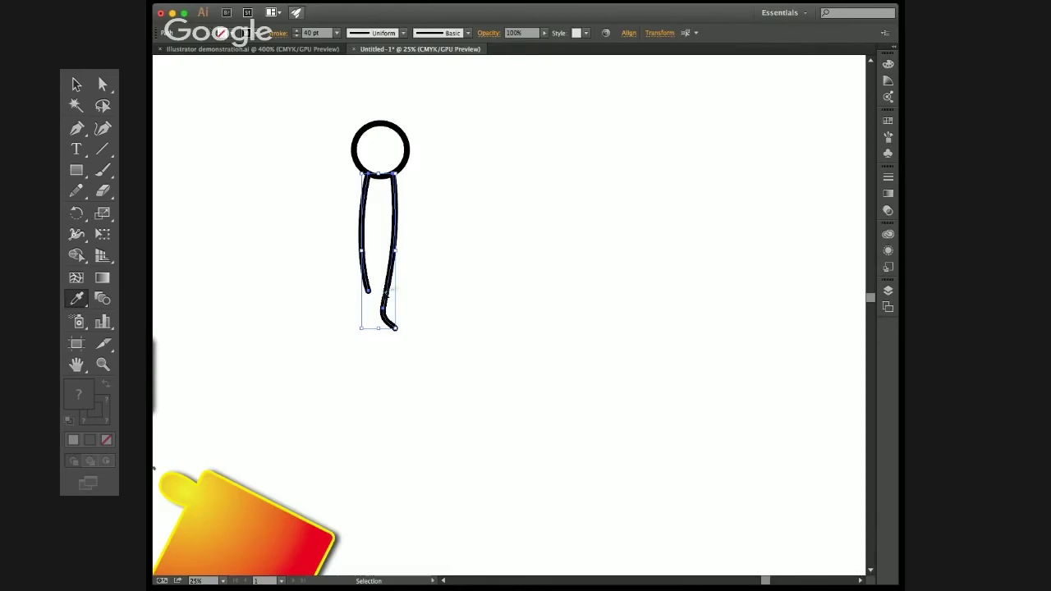
pyautogui.click(485, 233)
pyautogui.moveTo(324, 106); pyautogui.dragTo(425, 276)
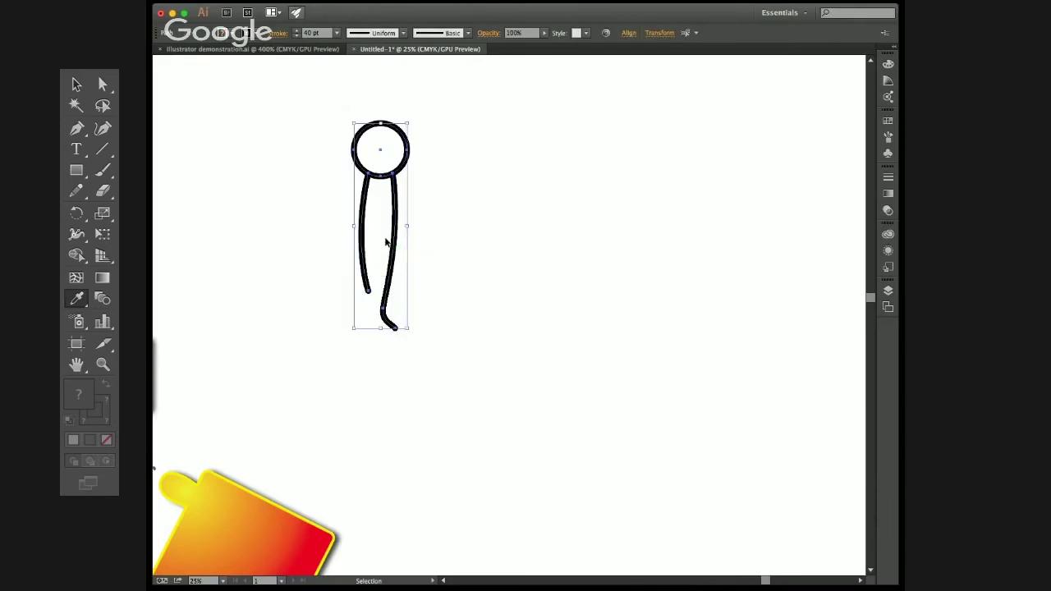
pyautogui.moveTo(386, 240); pyautogui.dragTo(518, 191)
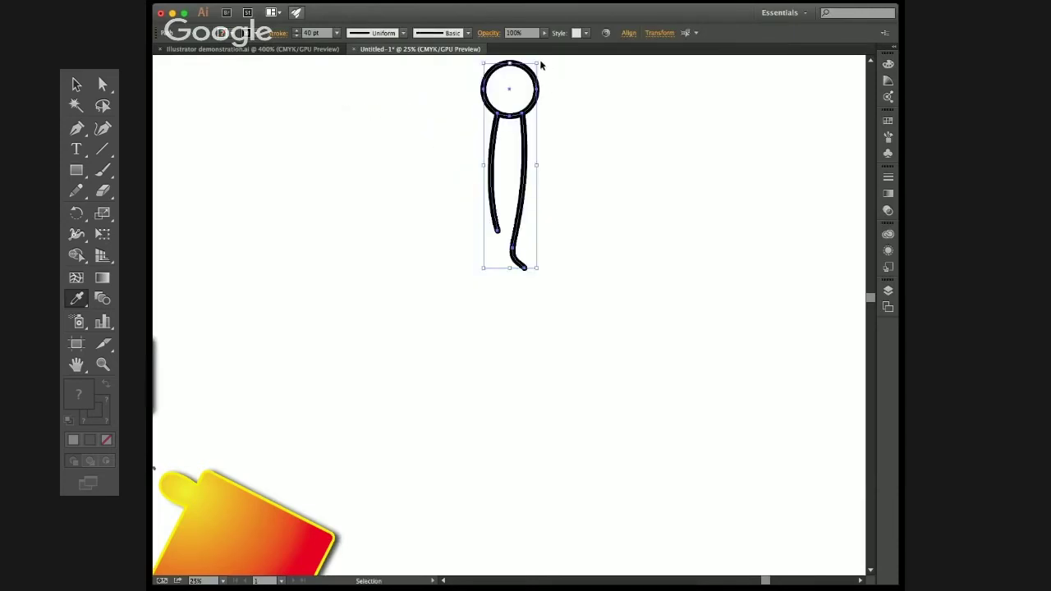
# Step: Copy the lipid straight down, rotate the copy 180 degrees, and move it up to meet the original tail to tail
pyautogui.keyDown('shift'); pyautogui.click(534, 108); pyautogui.keyUp('shift')
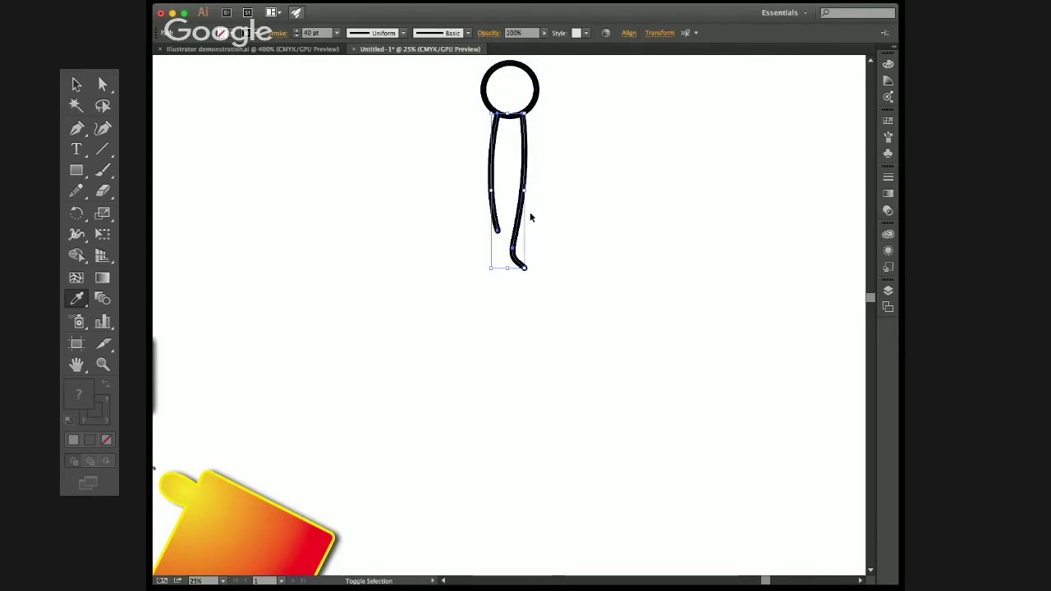
pyautogui.moveTo(585, 73); pyautogui.dragTo(472, 172)
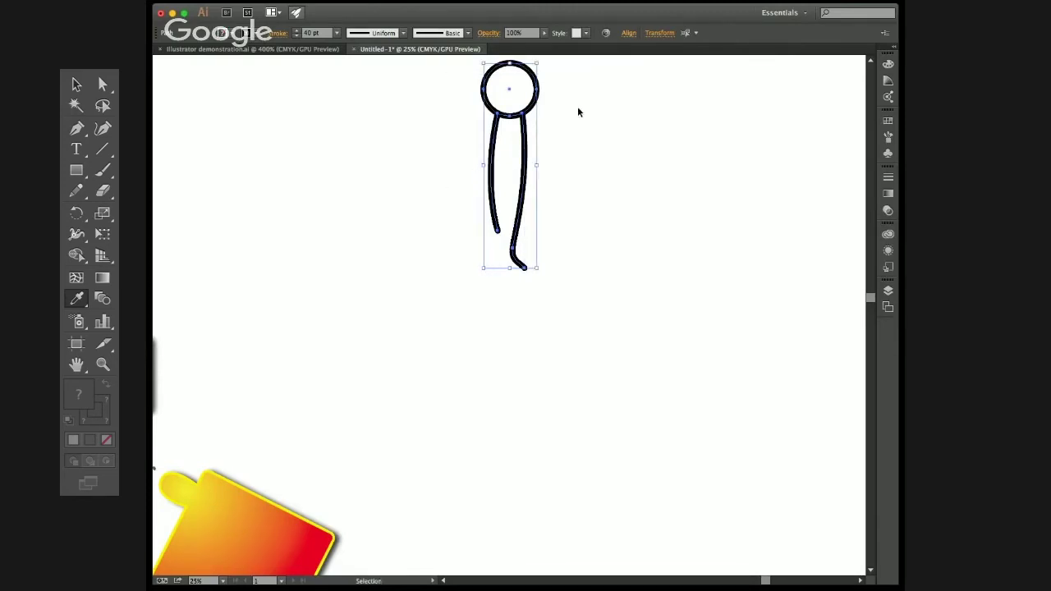
pyautogui.moveTo(532, 106); pyautogui.dragTo(535, 345)
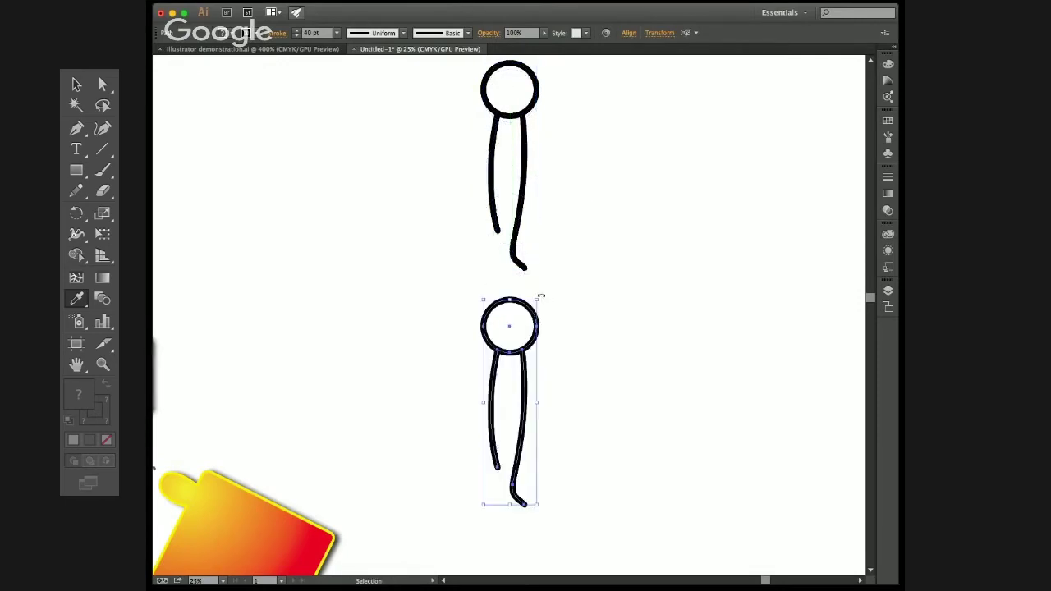
pyautogui.moveTo(540, 295); pyautogui.dragTo(468, 495)
pyautogui.moveTo(513, 454); pyautogui.dragTo(513, 414)
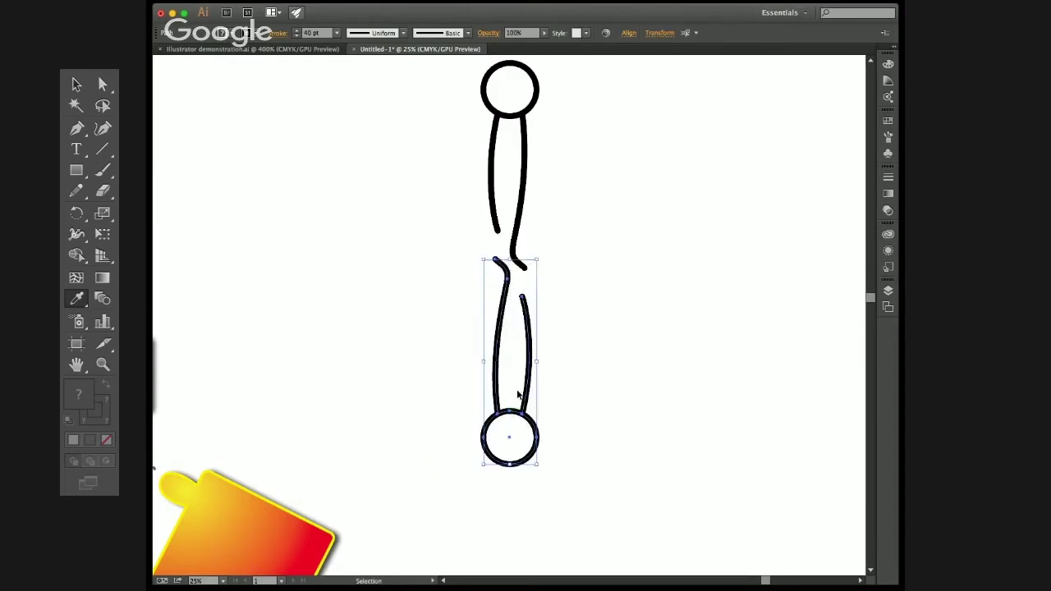
pyautogui.click(665, 357)
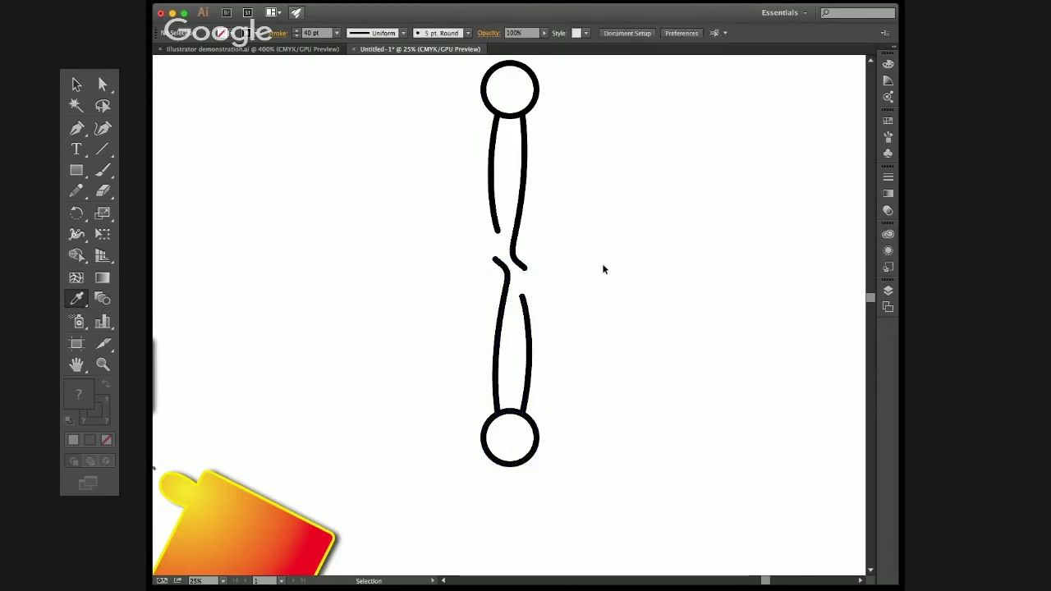
# Step: Select the tail-to-tail lipid pair, define it as a new pattern brush, and clear the selection
pyautogui.moveTo(446, 72); pyautogui.dragTo(589, 484)
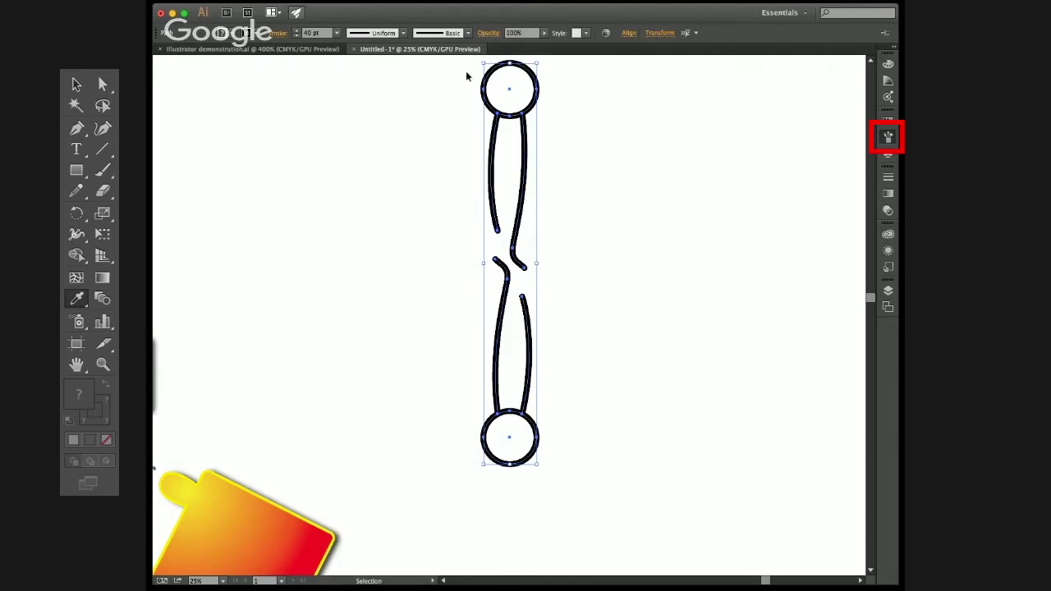
pyautogui.moveTo(449, 72); pyautogui.dragTo(572, 497)
pyautogui.moveTo(525, 133); pyautogui.dragTo(734, 187)
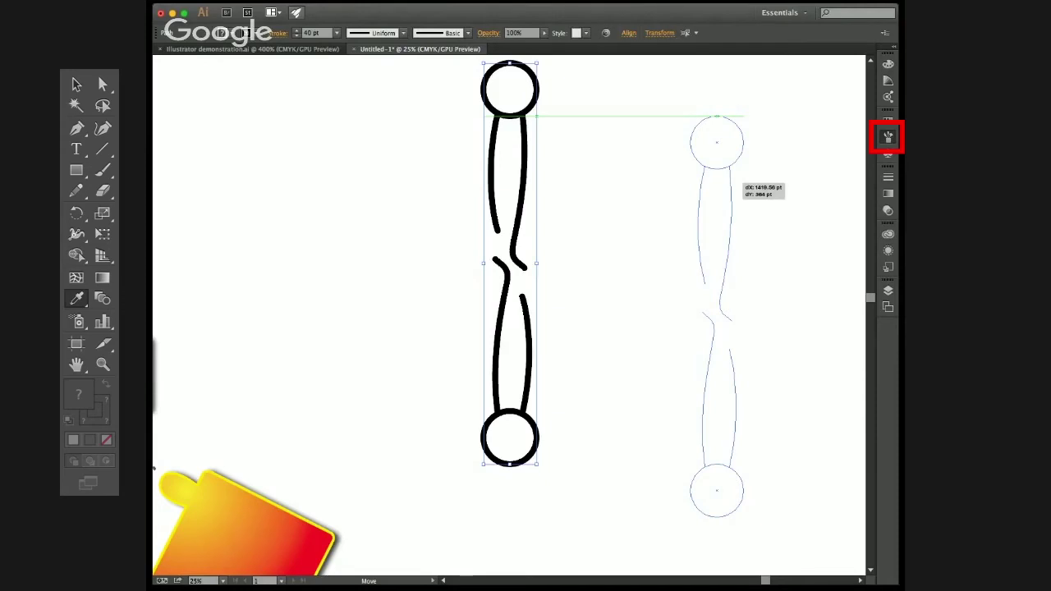
pyautogui.press('super+z')
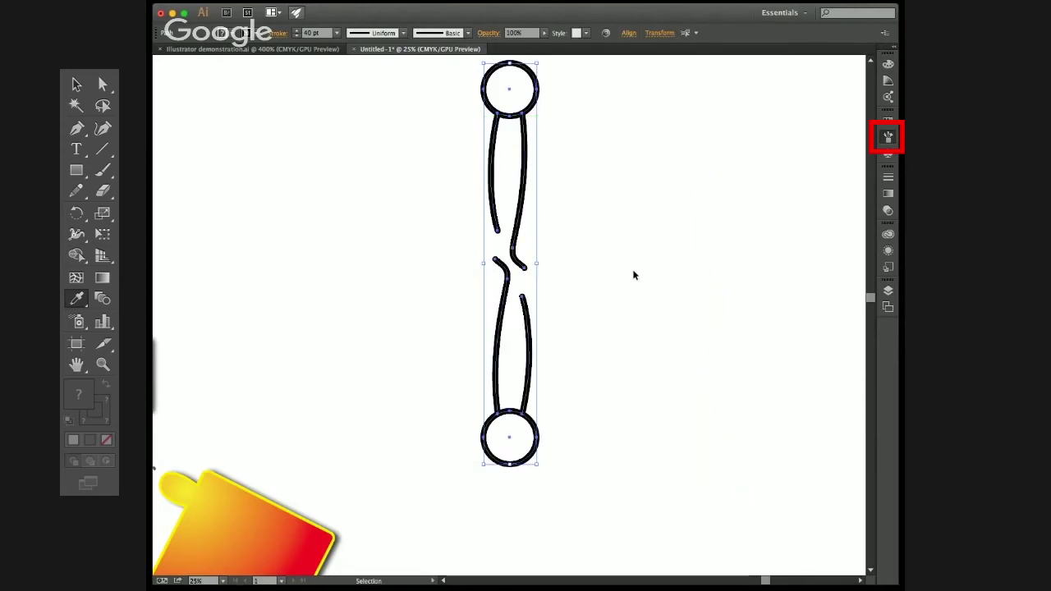
pyautogui.click(564, 190)
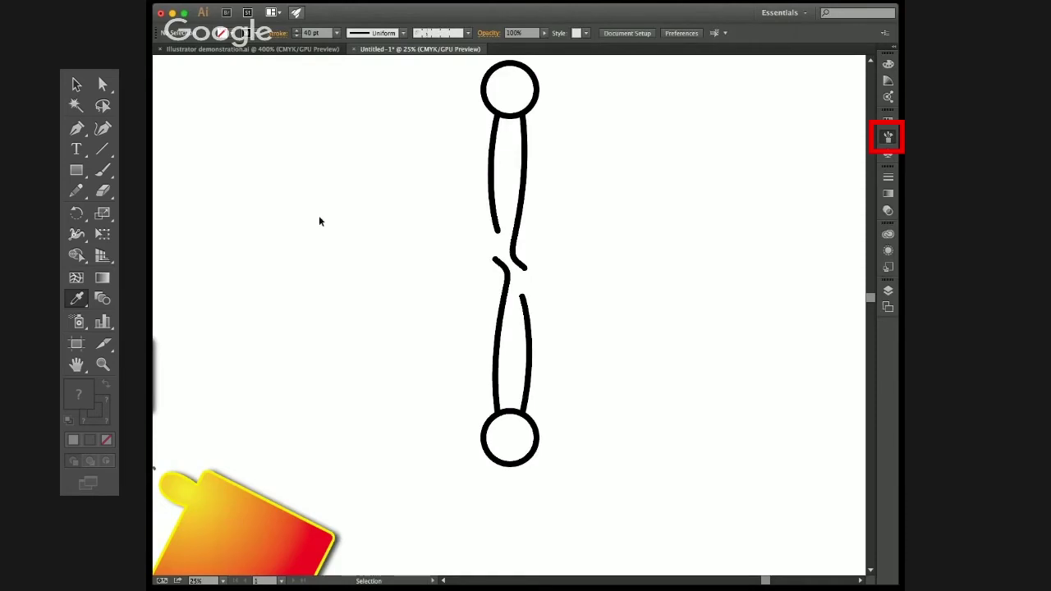
# Step: Draw an open L-shaped curve with the Pen tool below the lipid pair, running down and bending left under the puzzle pieces
pyautogui.hotkey('ctrl', '-')
pyautogui.hotkey('ctrl', '-')
pyautogui.moveTo(440, 286); pyautogui.dragTo(537, 99)
pyautogui.moveTo(575, 292); pyautogui.dragTo(502, 252)
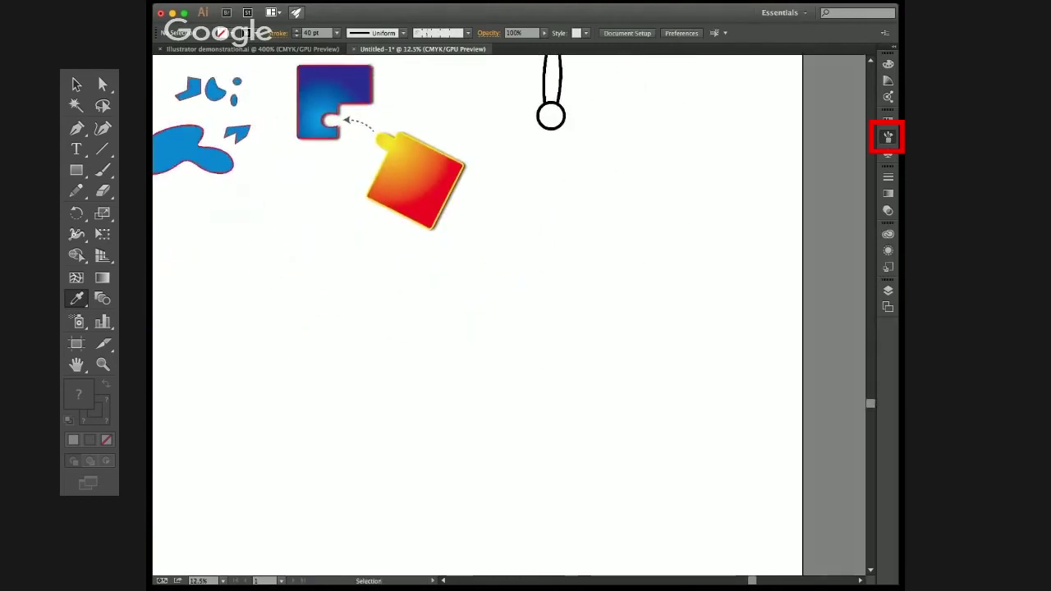
pyautogui.press('p')
pyautogui.moveTo(639, 179); pyautogui.dragTo(660, 251)
pyautogui.moveTo(592, 439)
pyautogui.mouseDown()
pyautogui.moveTo(551, 452)
pyautogui.moveTo(565, 449)
pyautogui.mouseUp()
pyautogui.click(337, 431)
pyautogui.press('v')
pyautogui.click(314, 351)
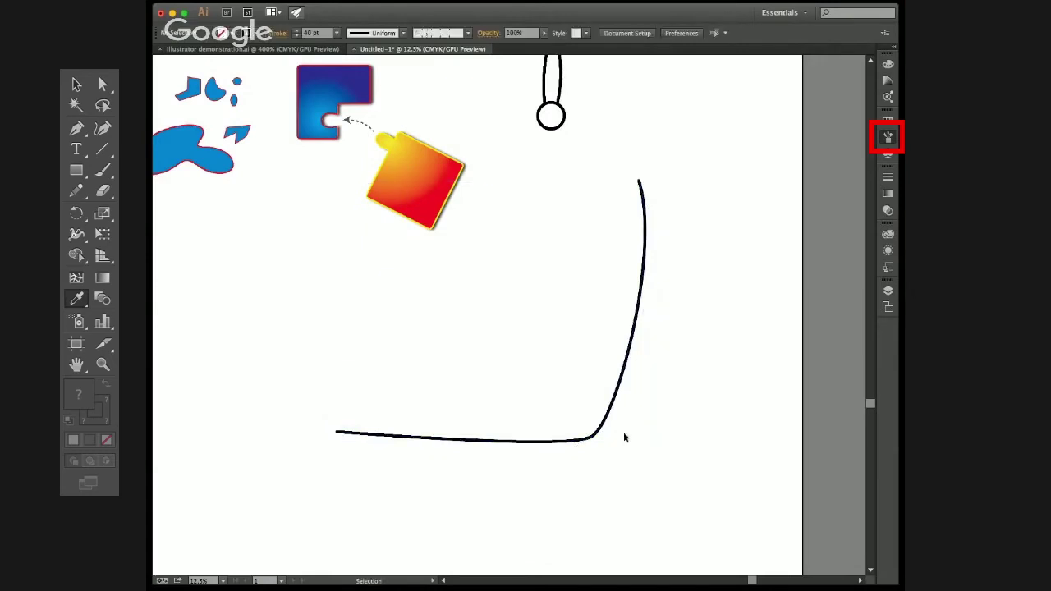
# Step: Apply the lipid pattern brush to the L-shaped curve, thin its stroke to 0.15 pt, and deselect it
pyautogui.moveTo(568, 397); pyautogui.dragTo(682, 425)
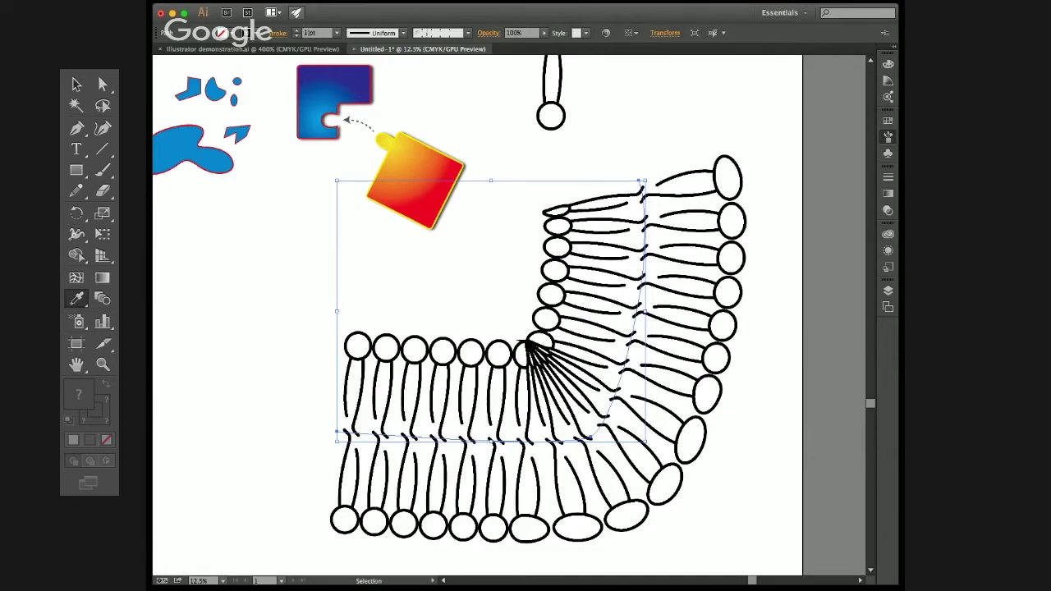
pyautogui.click(301, 37)
pyautogui.click(336, 33)
pyautogui.click(321, 46)
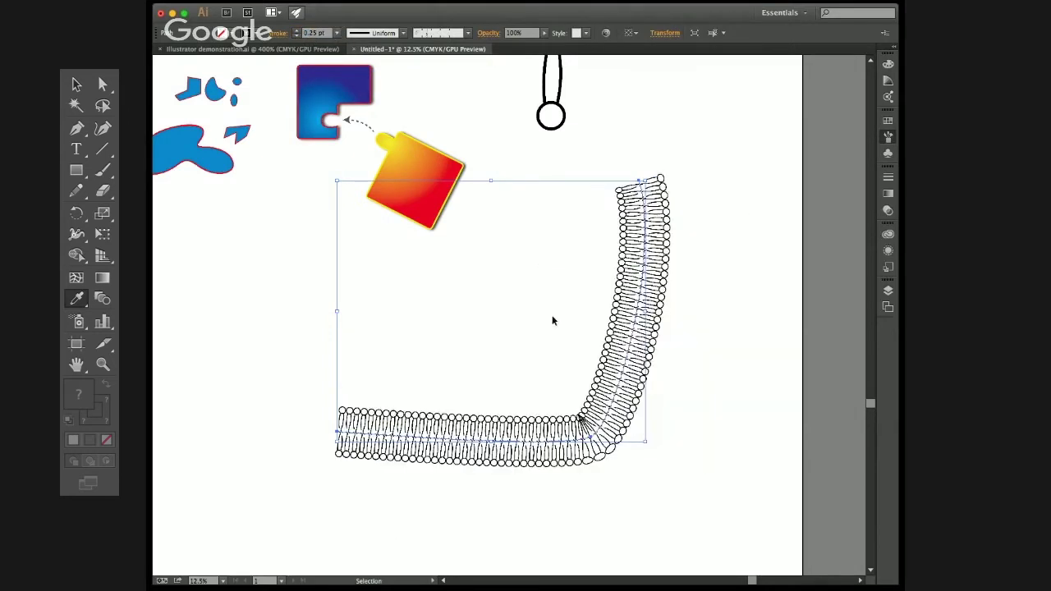
pyautogui.click(315, 34)
pyautogui.write('0.15')
pyautogui.press('Return')
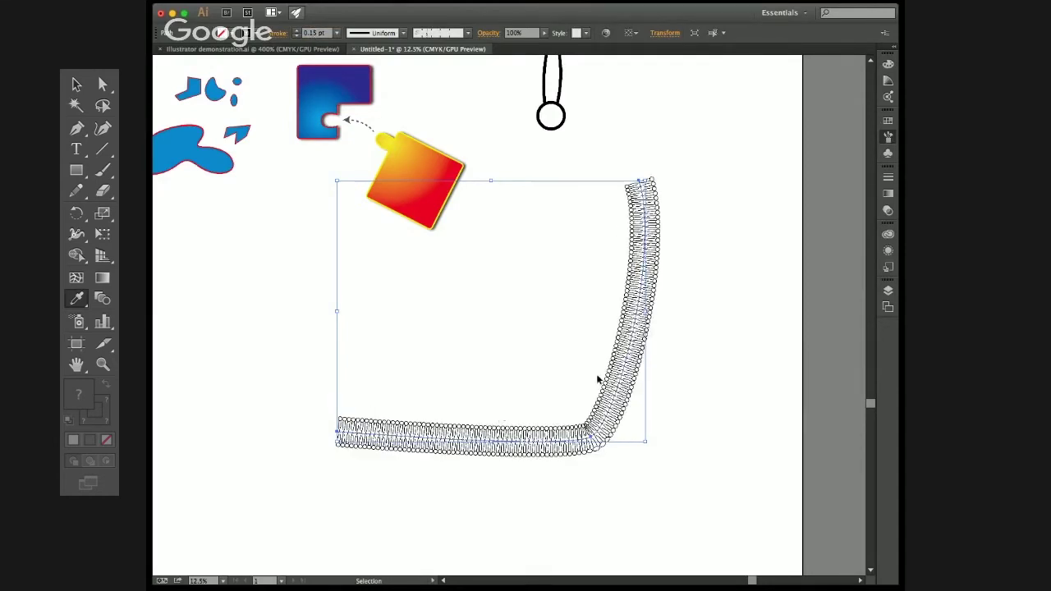
pyautogui.click(621, 491)
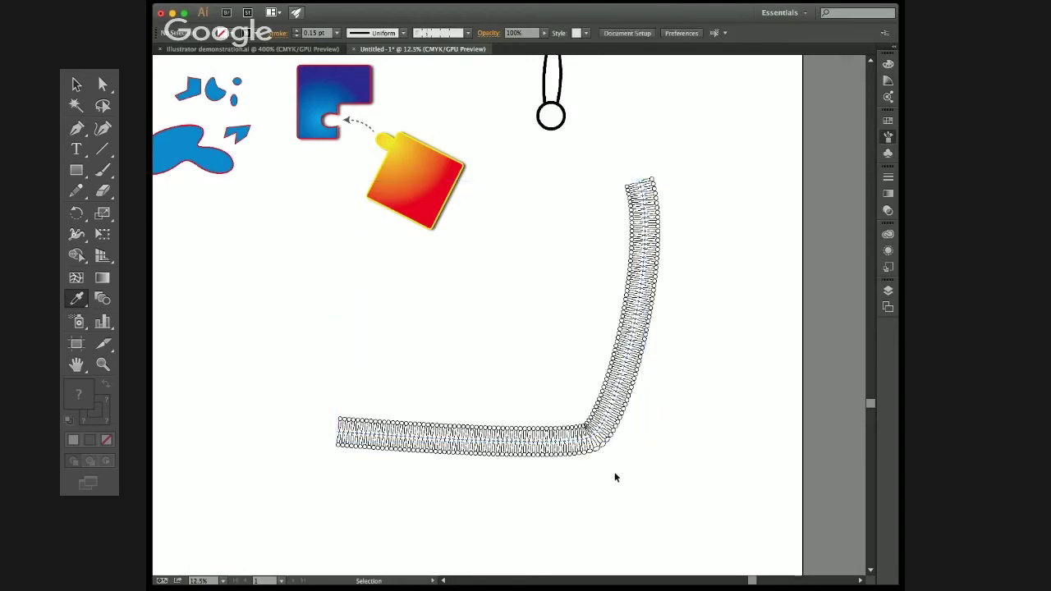
# Step: Move the curve's corner anchor point up and to the left so the membrane bends in a smooth arc
pyautogui.press('a')
pyautogui.scroll(1, 596, 445)
pyautogui.moveTo(595, 445)
pyautogui.mouseDown()
pyautogui.moveTo(575, 376)
pyautogui.moveTo(548, 351)
pyautogui.moveTo(485, 410)
pyautogui.mouseUp()
pyautogui.press('v')
pyautogui.click(613, 383)
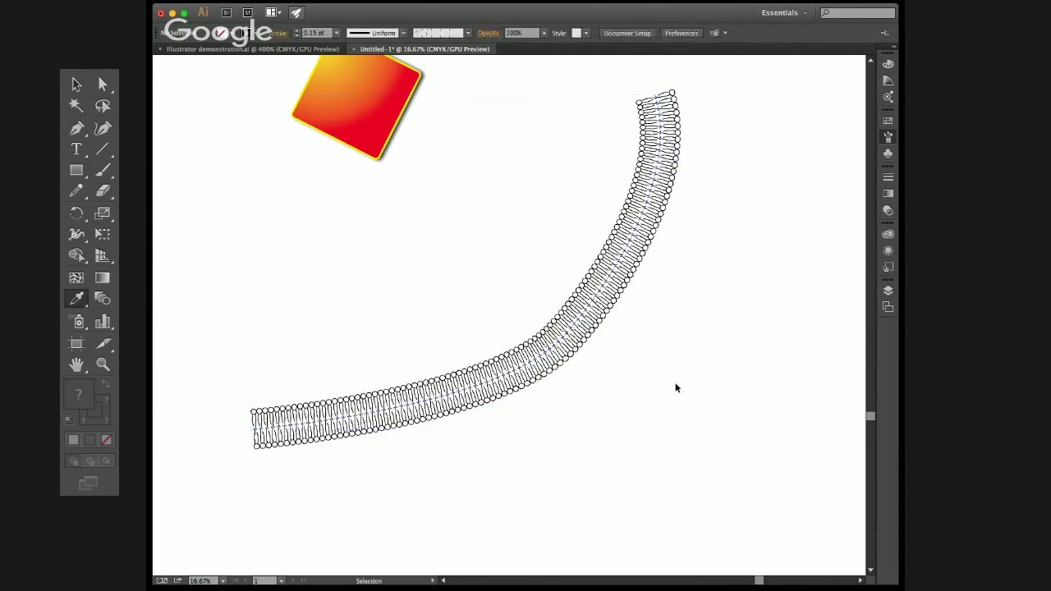
# Step: Examine the repeated lipids along the membrane's bend up close and at full length
pyautogui.moveTo(692, 368); pyautogui.dragTo(681, 395)
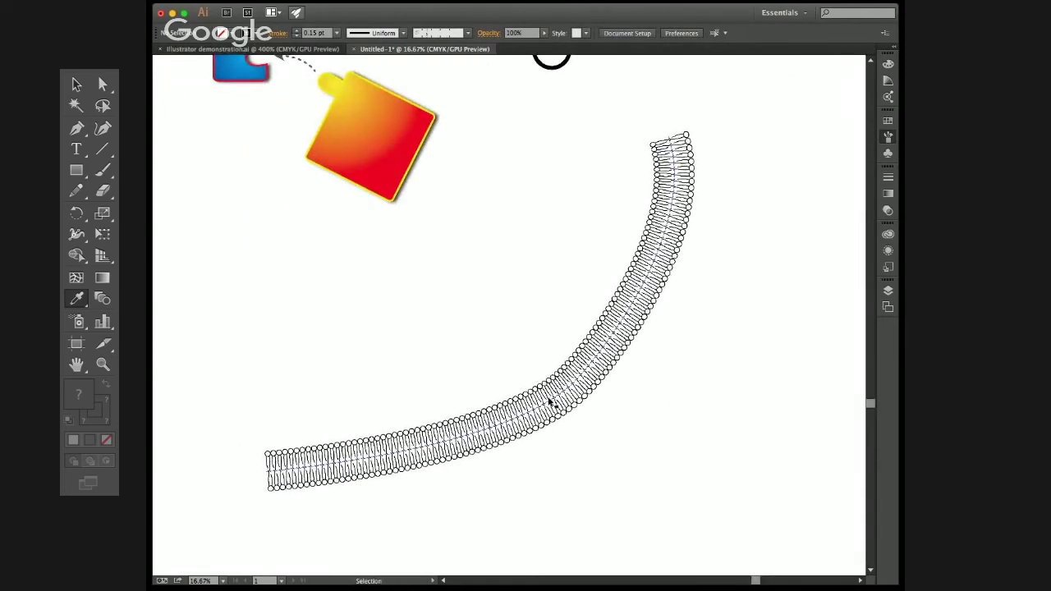
pyautogui.scroll(10, 552, 400)
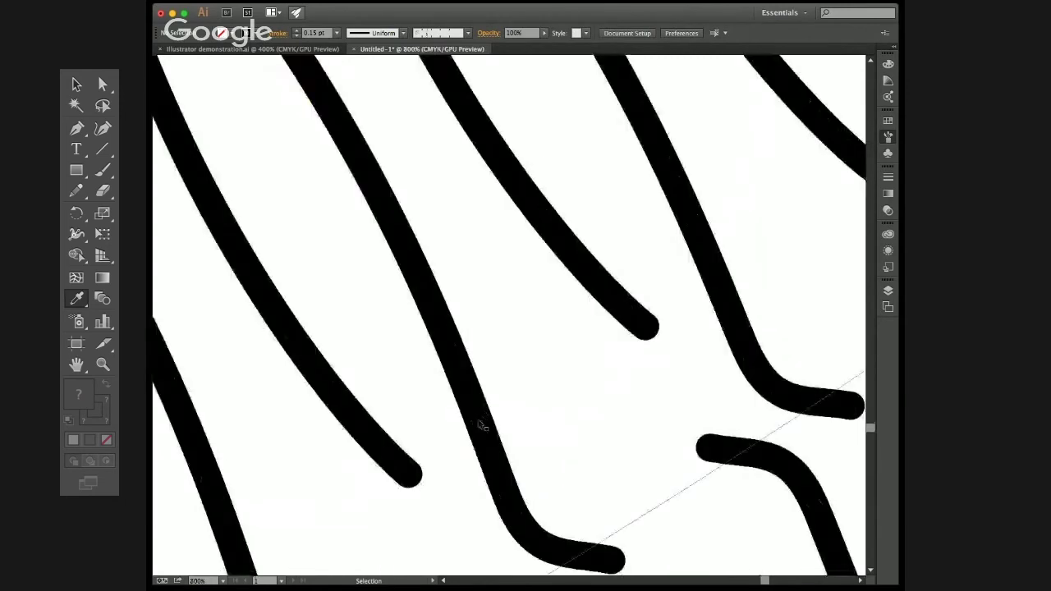
pyautogui.scroll(-8, 542, 534)
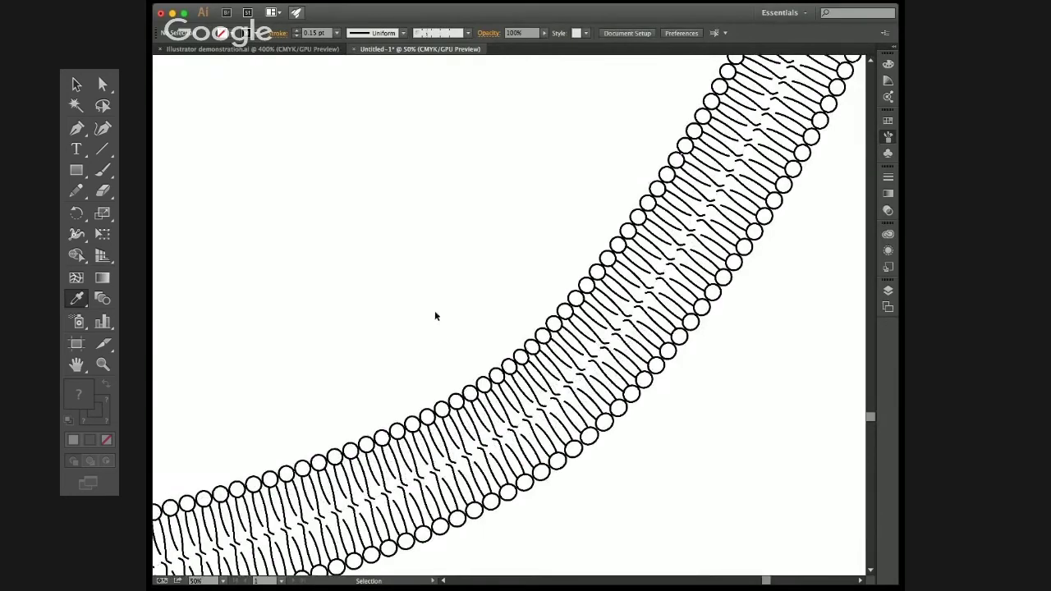
pyautogui.press('super+minus')
pyautogui.press('super+minus')
pyautogui.press('super+minus')
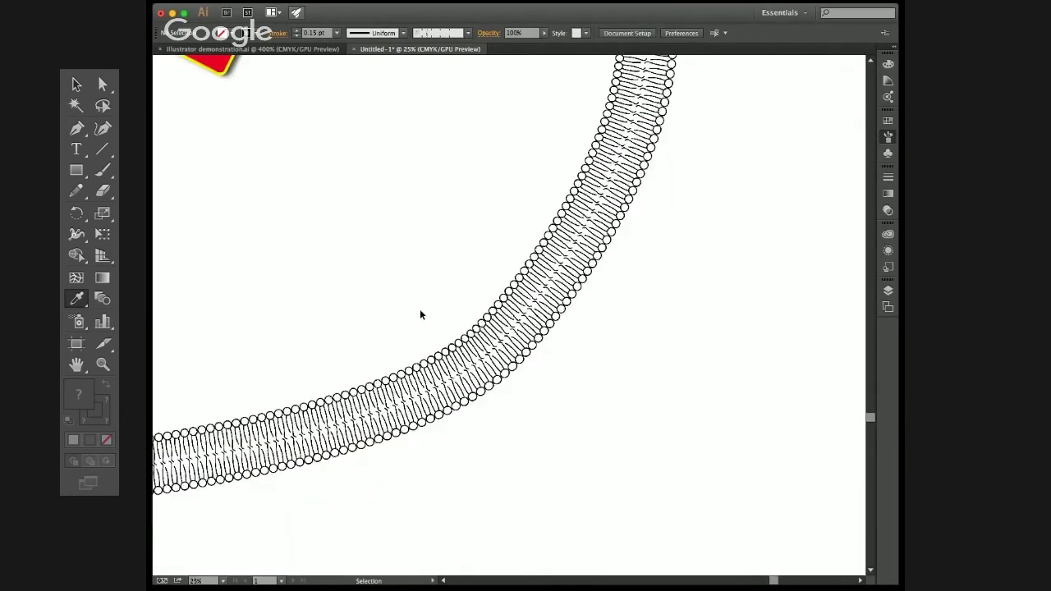
pyautogui.moveTo(436, 268); pyautogui.dragTo(467, 320)
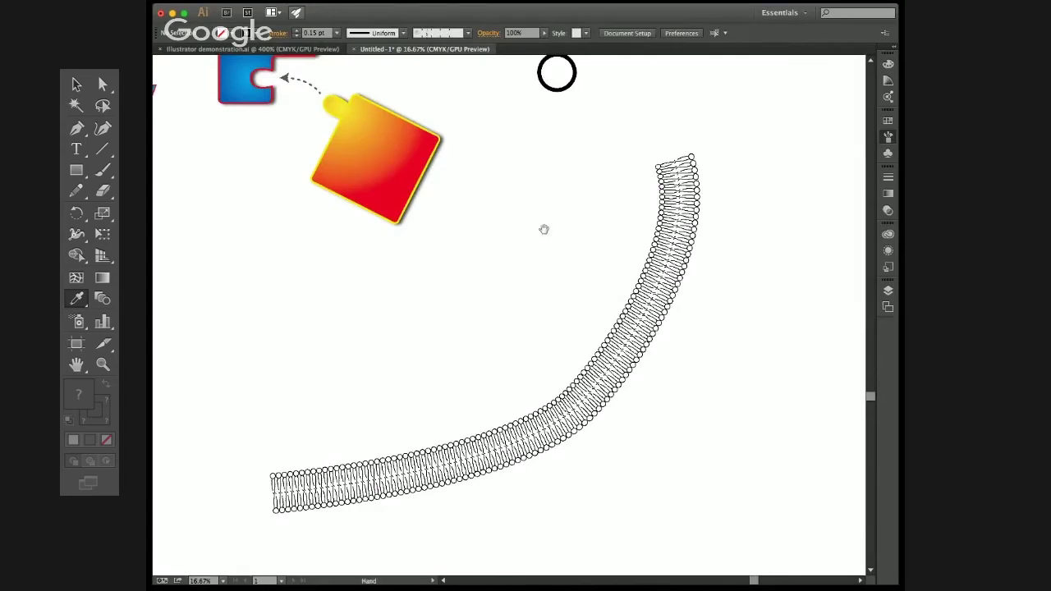
# Step: Select the original lipid pair and move it to the right, above the upper end of the membrane
pyautogui.scroll(5, 544, 228)
pyautogui.hscroll(3, 544, 228)
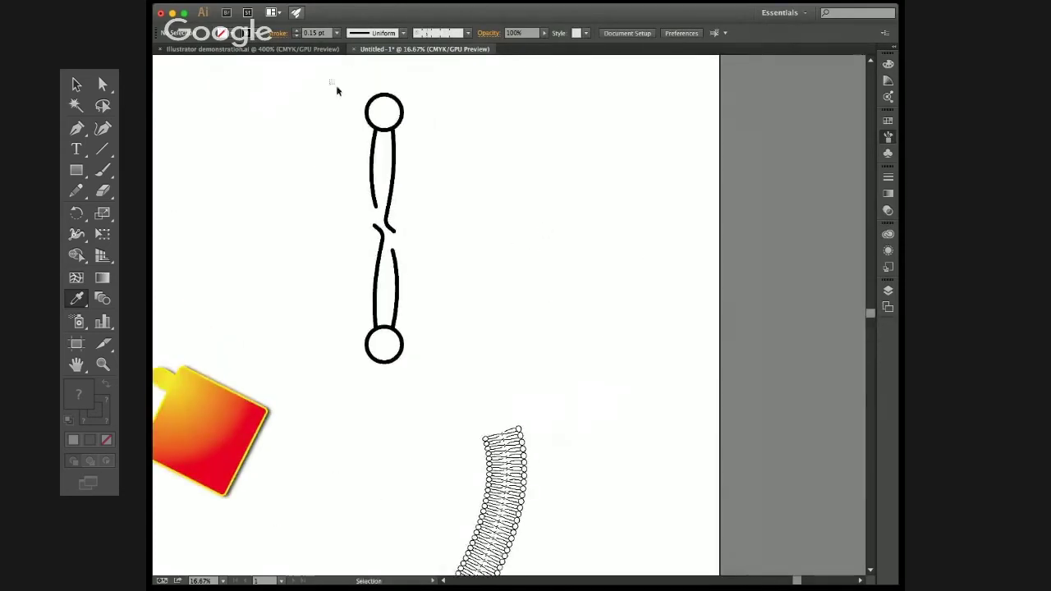
pyautogui.moveTo(331, 88); pyautogui.dragTo(438, 389)
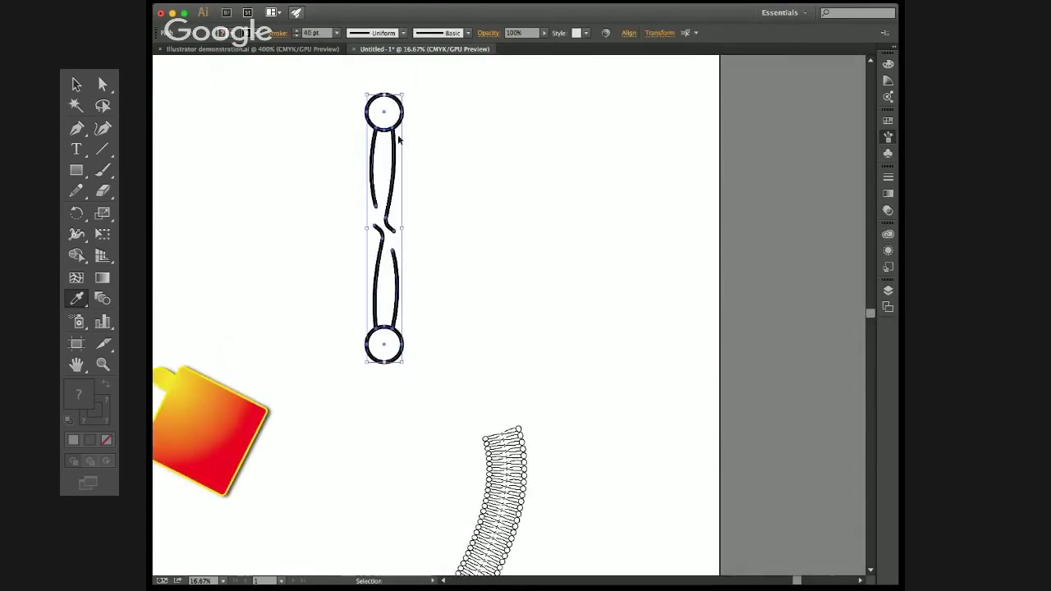
pyautogui.moveTo(396, 155); pyautogui.dragTo(731, 190)
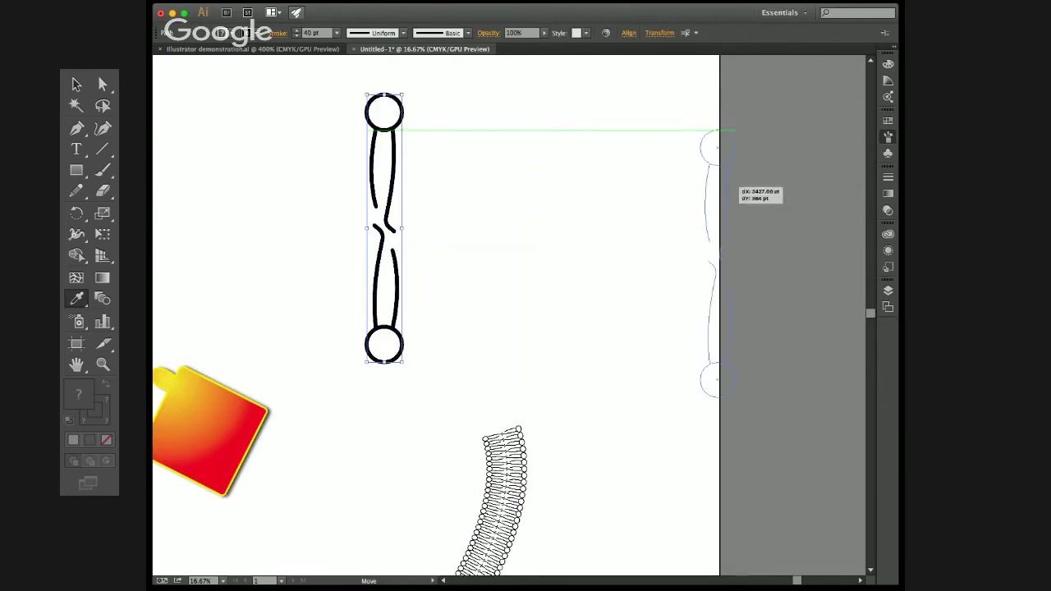
pyautogui.moveTo(734, 186); pyautogui.dragTo(568, 166)
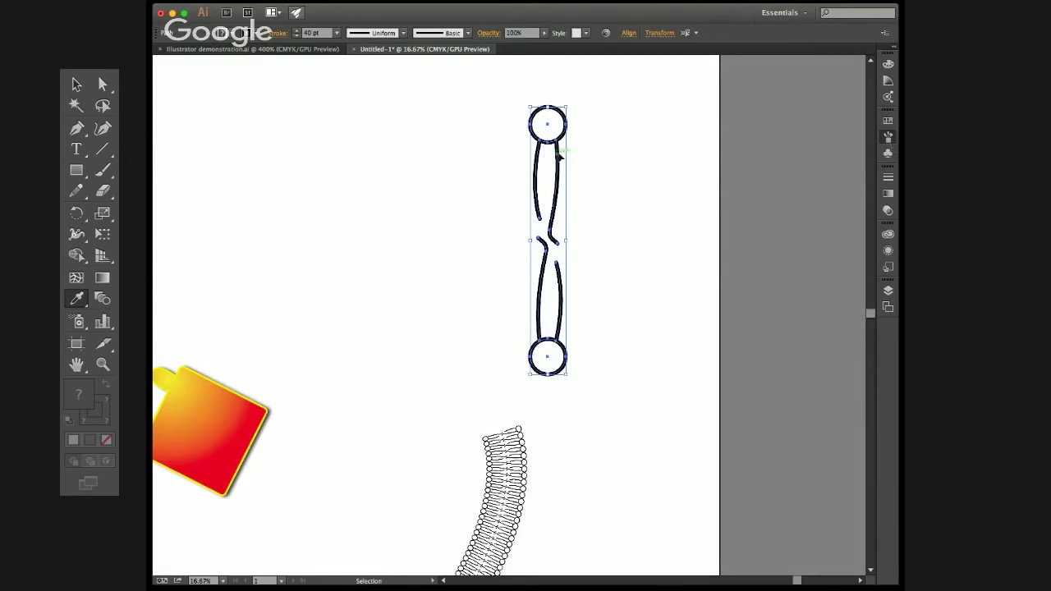
# Step: Select the four small blue shapes above the large blue blob and make a new pattern brush from them
pyautogui.press('super+minus')
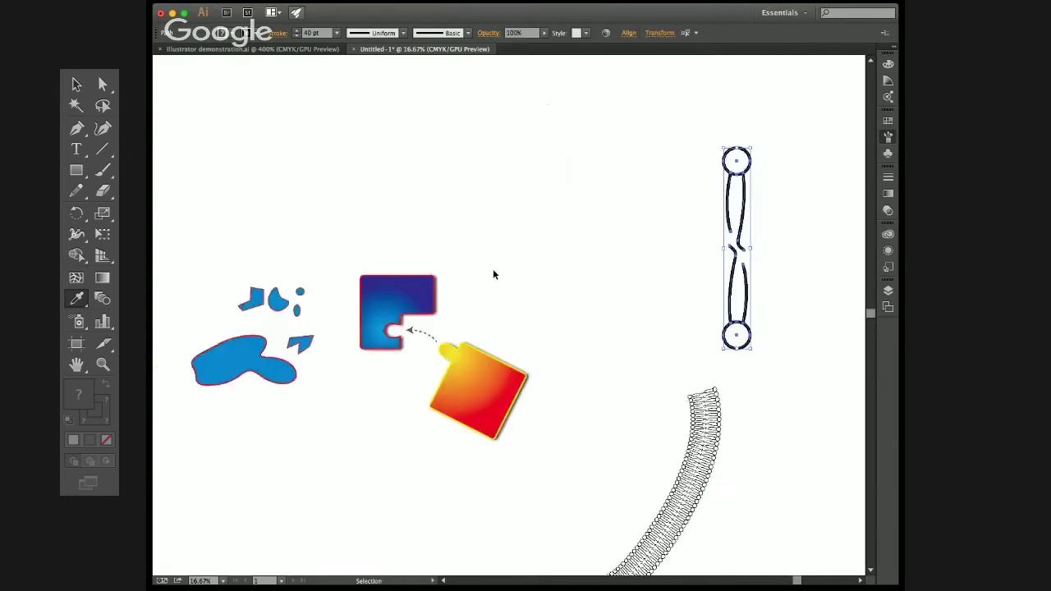
pyautogui.press('super+equal')
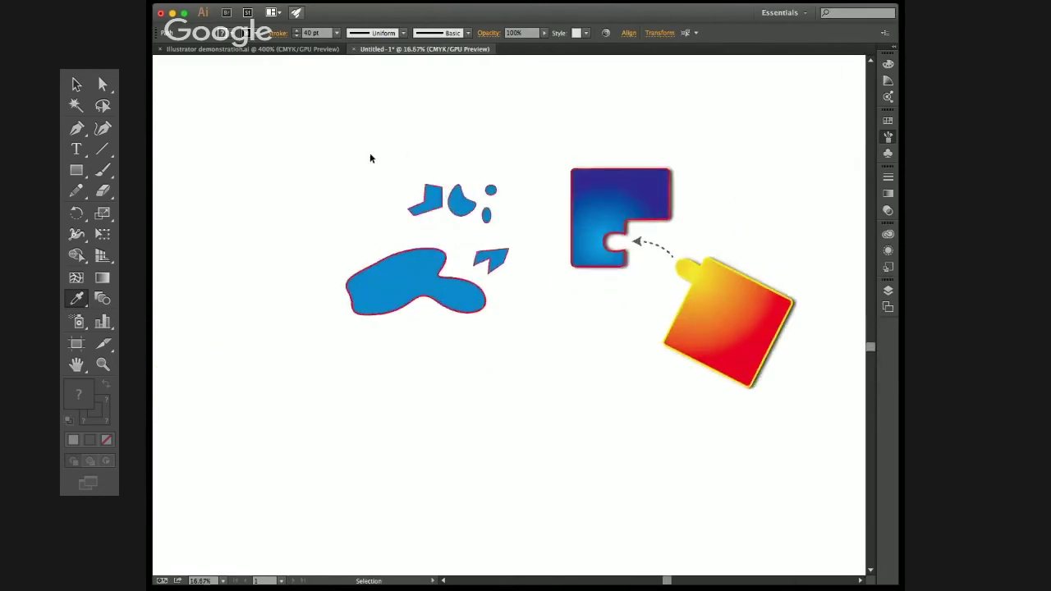
pyautogui.moveTo(381, 159); pyautogui.dragTo(513, 235)
pyautogui.press('super+equal')
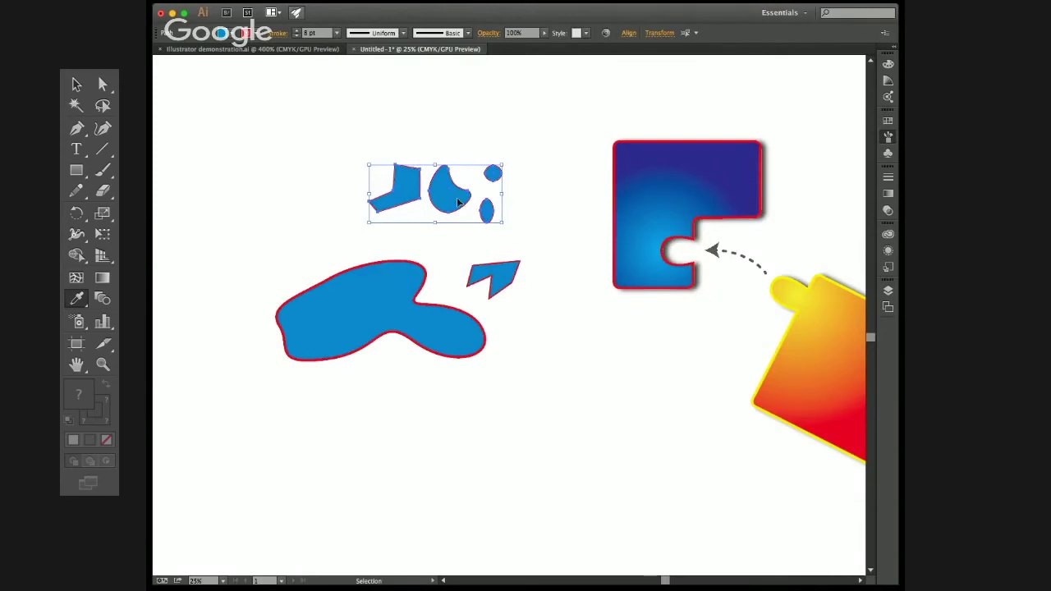
pyautogui.moveTo(463, 205); pyautogui.dragTo(736, 176)
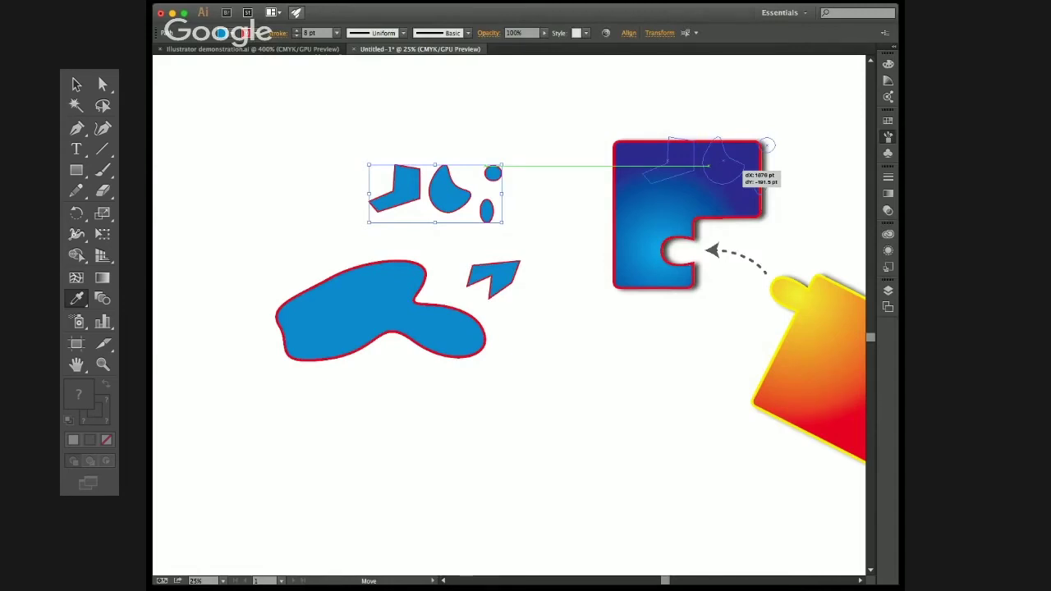
pyautogui.moveTo(736, 176); pyautogui.dragTo(736, 176)
pyautogui.press('super+z')
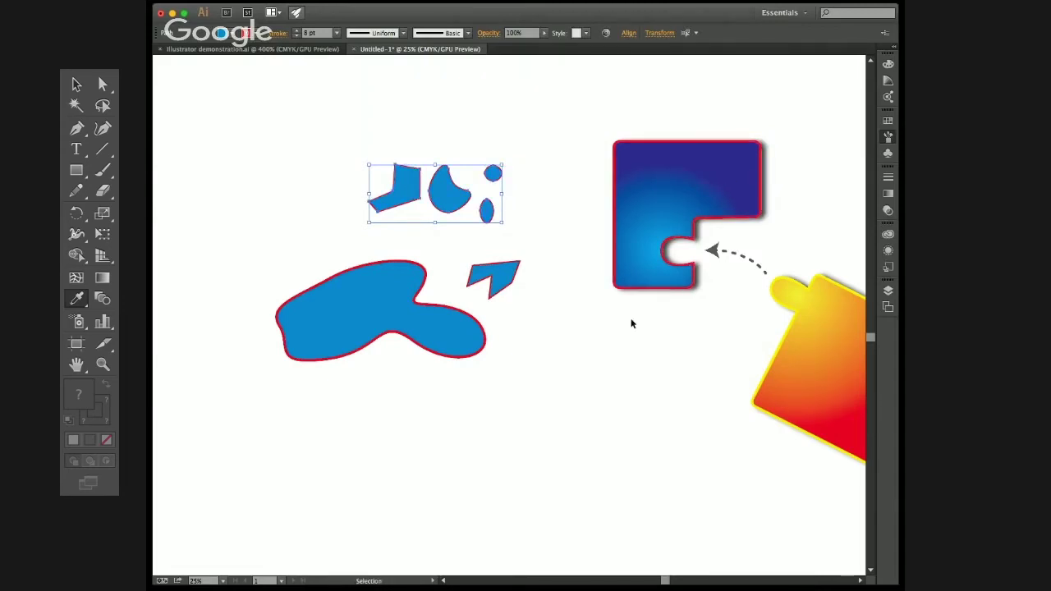
# Step: Apply the blue-shapes pattern brush to the membrane curve, examine the repeated shapes, and put the lipid brush back
pyautogui.moveTo(684, 351); pyautogui.dragTo(239, 143)
pyautogui.press('super+minus')
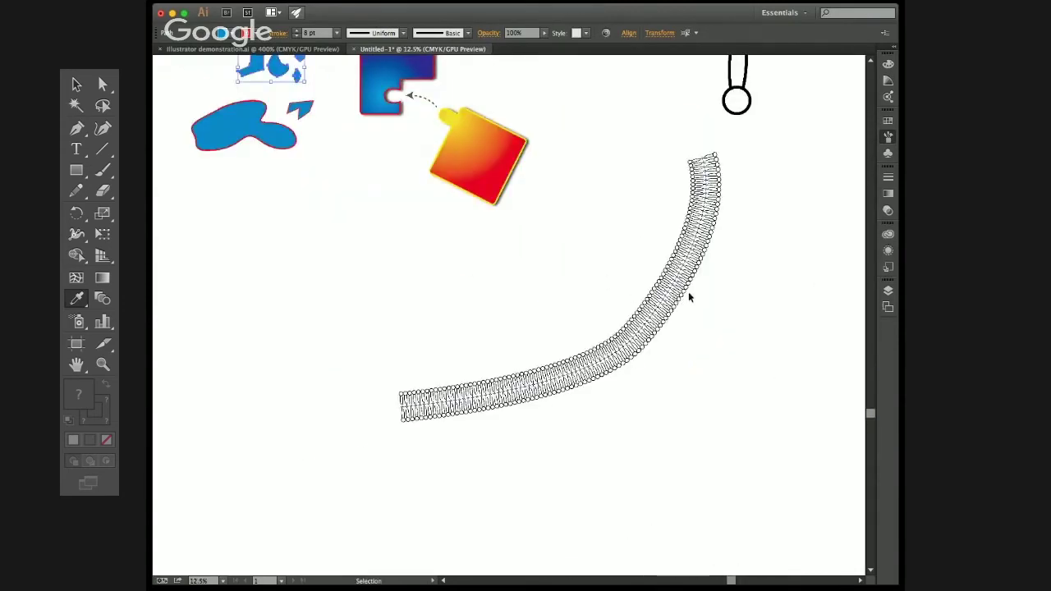
pyautogui.scroll(1, 689, 292)
pyautogui.moveTo(535, 263); pyautogui.dragTo(701, 371)
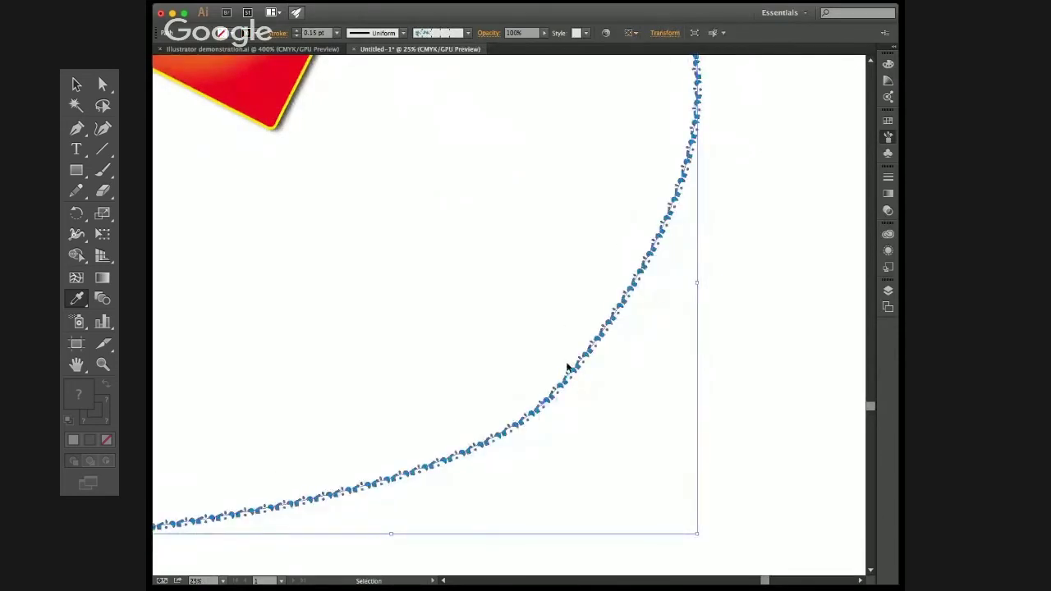
pyautogui.scroll(1, 573, 370)
pyautogui.scroll(2, 579, 375)
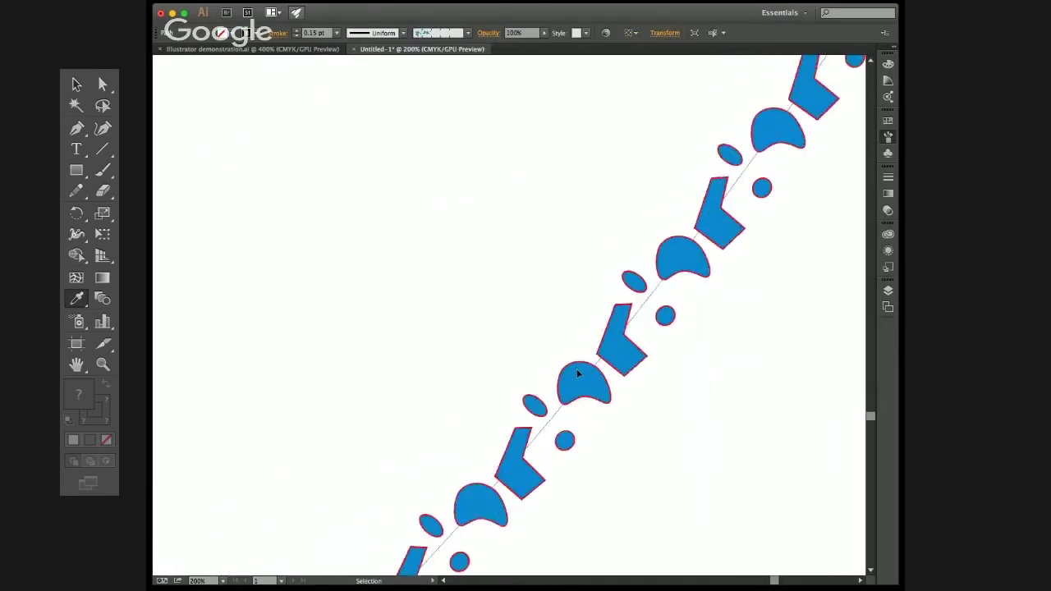
pyautogui.scroll(-4, 581, 374)
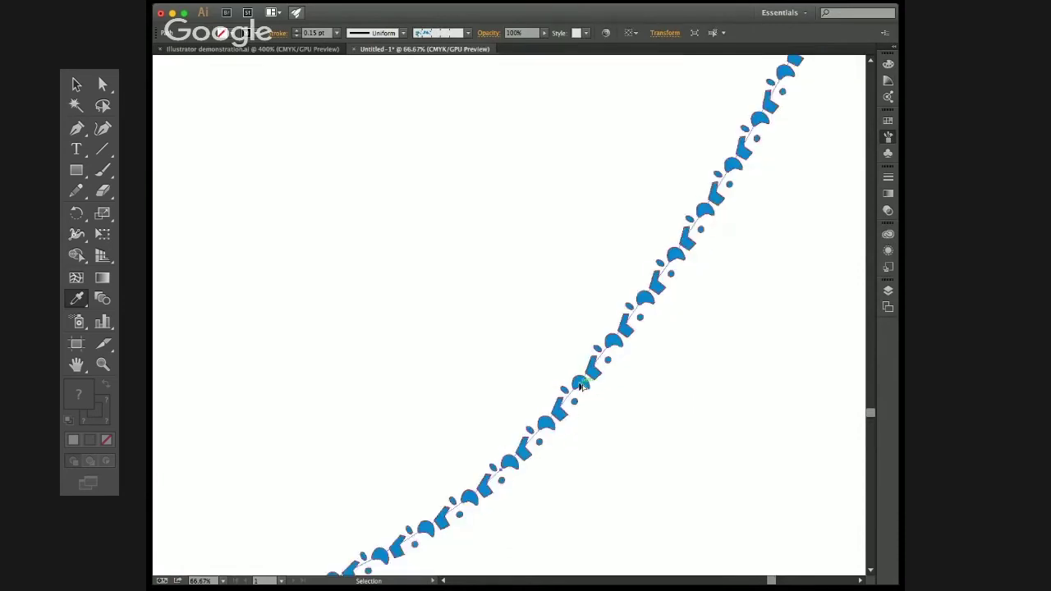
pyautogui.click(396, 178)
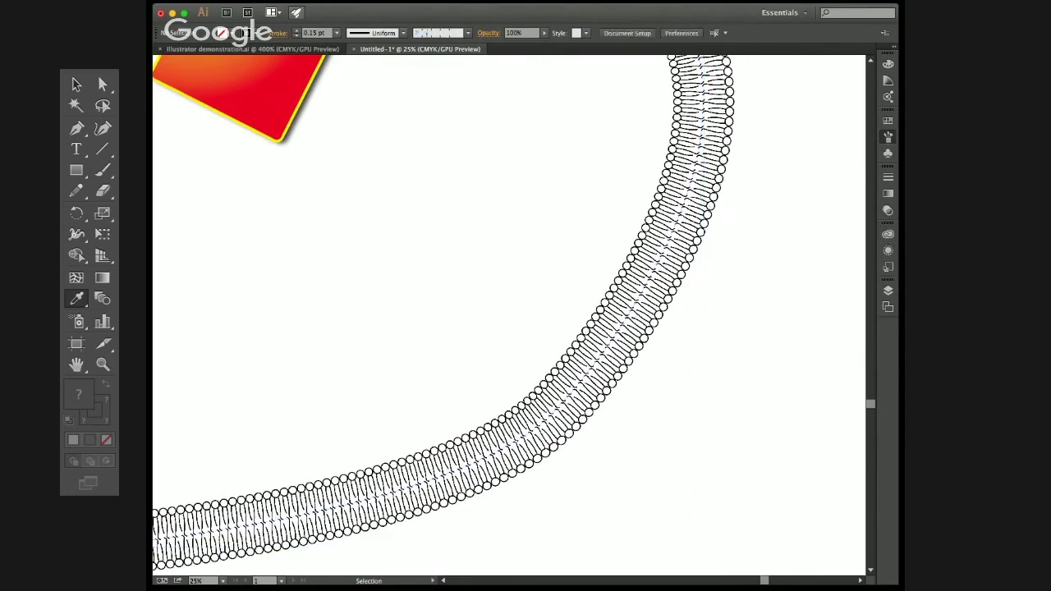
# Step: Recolour the curved membrane's stroke magenta and deselect it
pyautogui.click(681, 222)
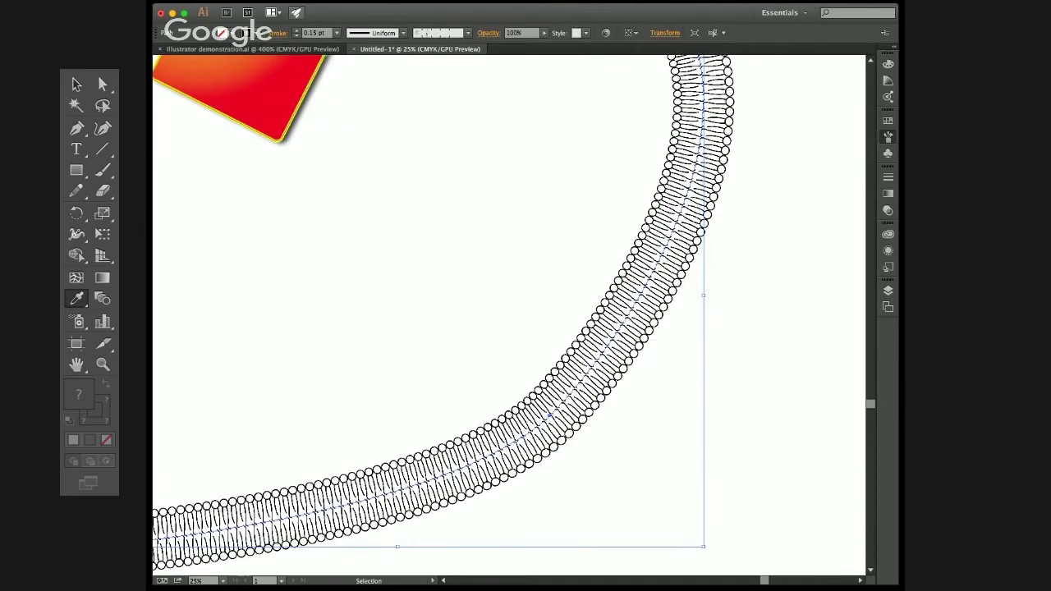
pyautogui.click(247, 33)
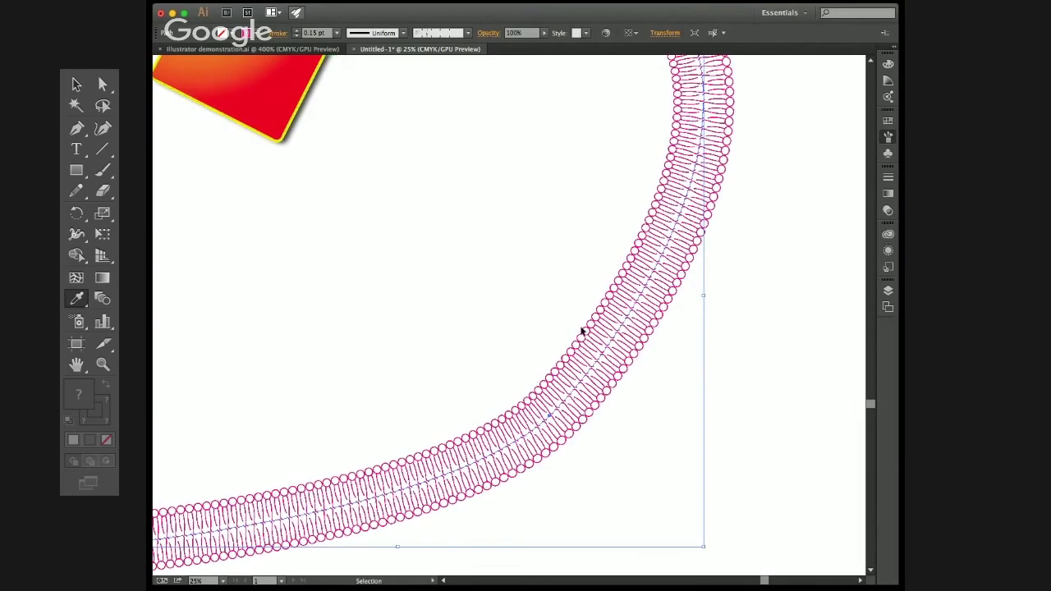
pyautogui.click(524, 275)
# Step: Draw a large circle with the lipid pattern brush in the empty area below the blue blob, beside the curved membrane
pyautogui.press('super+minus')
pyautogui.press('super+minus')
pyautogui.press('super+minus')
pyautogui.press('super+minus')
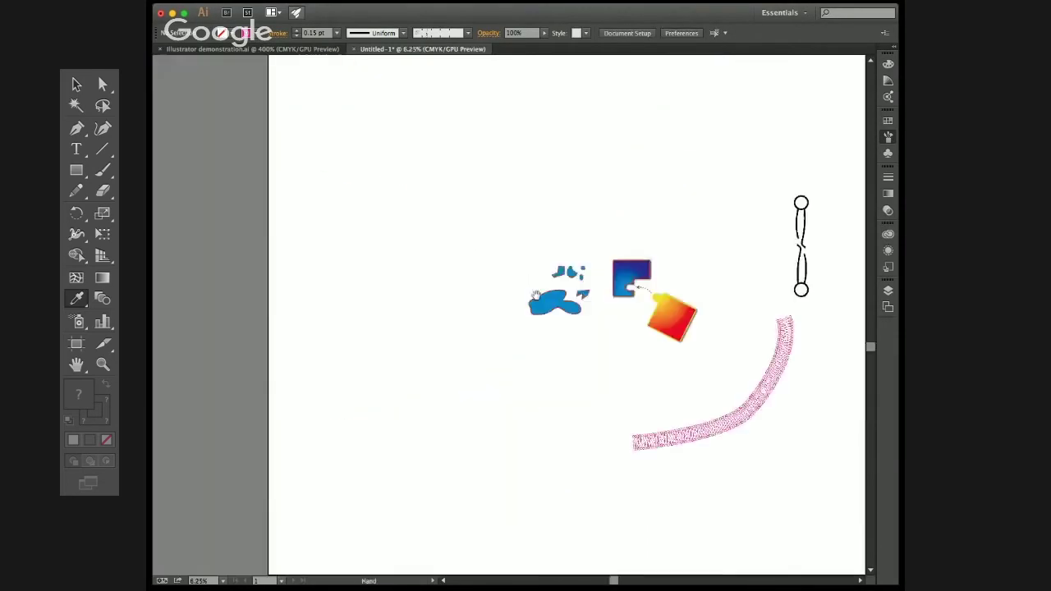
pyautogui.moveTo(544, 317); pyautogui.dragTo(426, 184)
pyautogui.scroll(3, 482, 346)
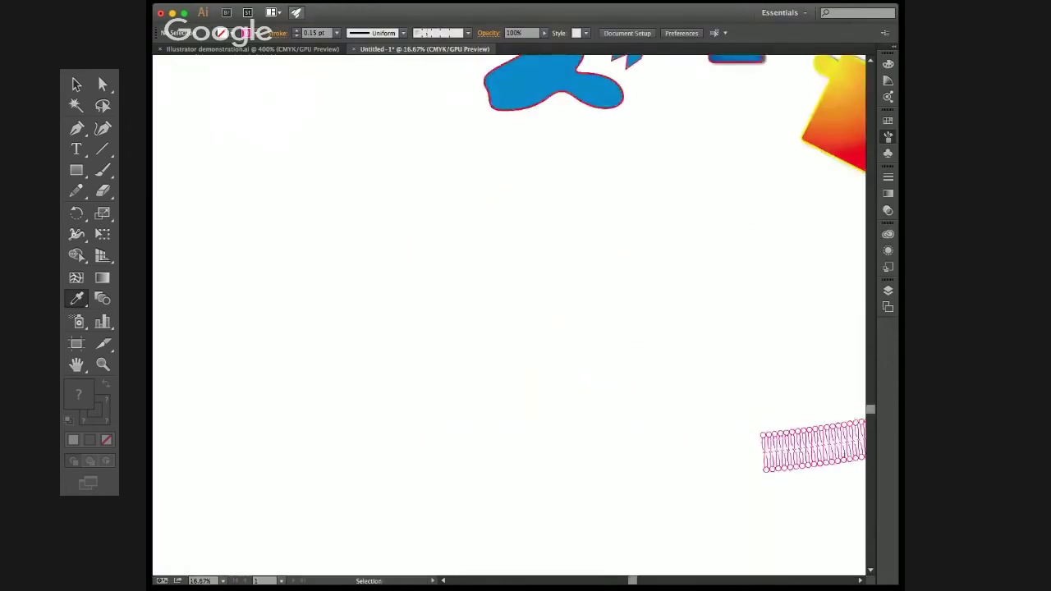
pyautogui.moveTo(336, 214); pyautogui.dragTo(608, 484)
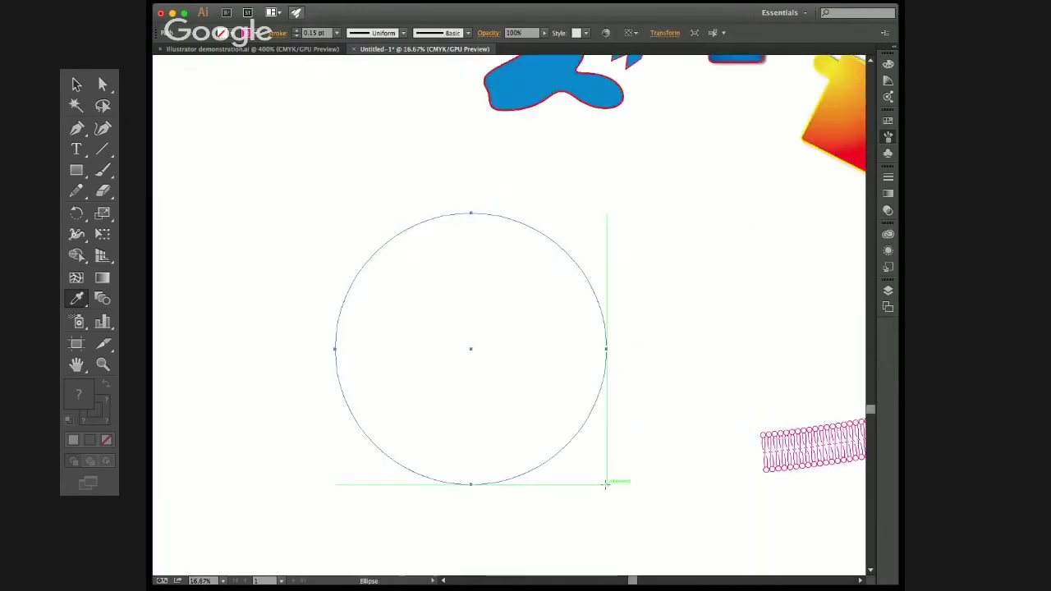
pyautogui.press('v')
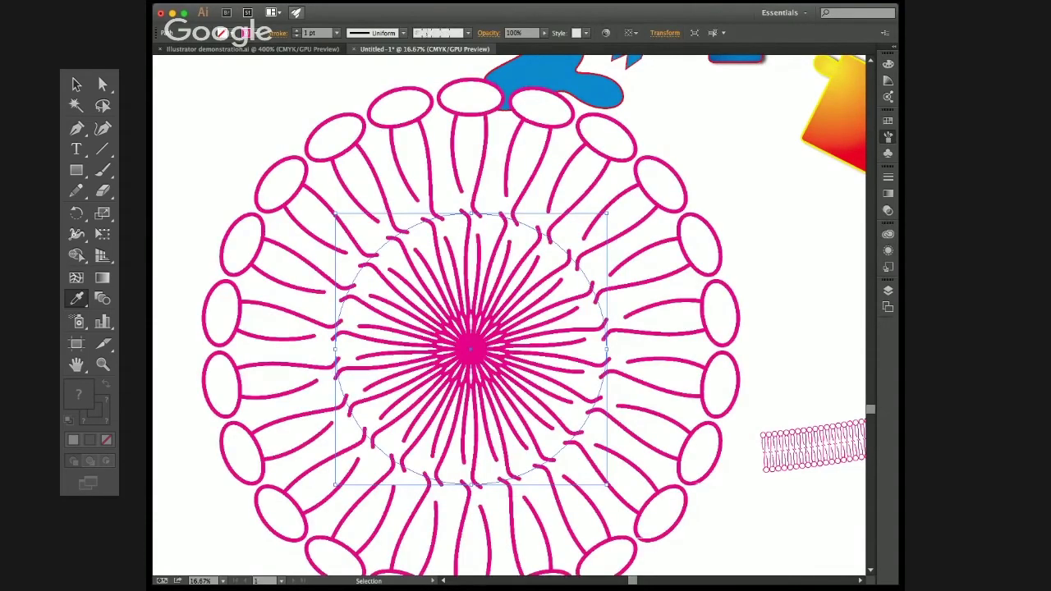
# Step: Thin the circular membrane's stroke to 0.15 pt and deselect it
pyautogui.click(336, 33)
pyautogui.click(327, 48)
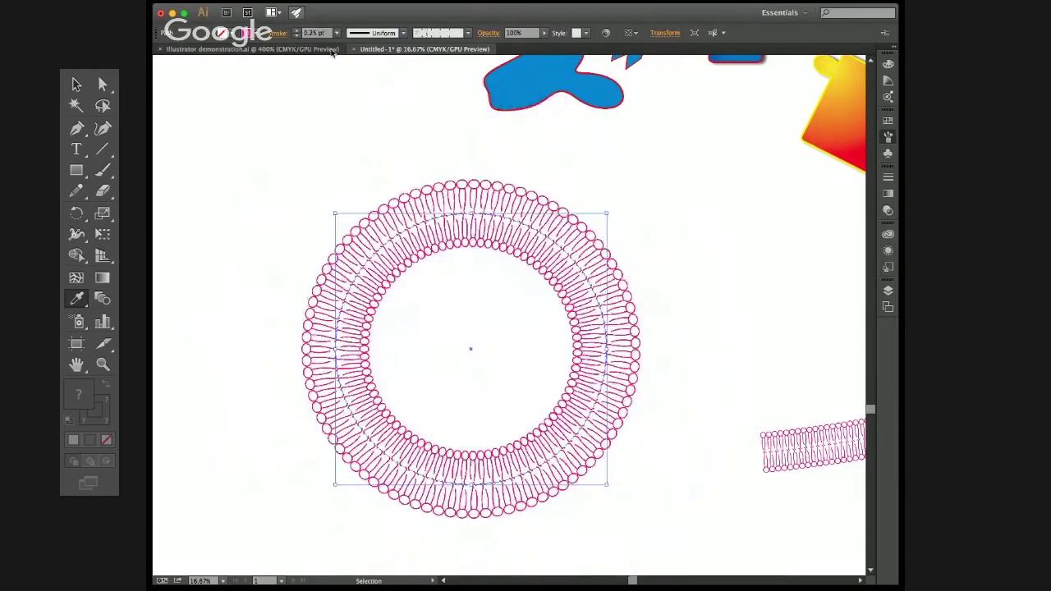
pyautogui.click(313, 33)
pyautogui.press('Return')
pyautogui.click(362, 128)
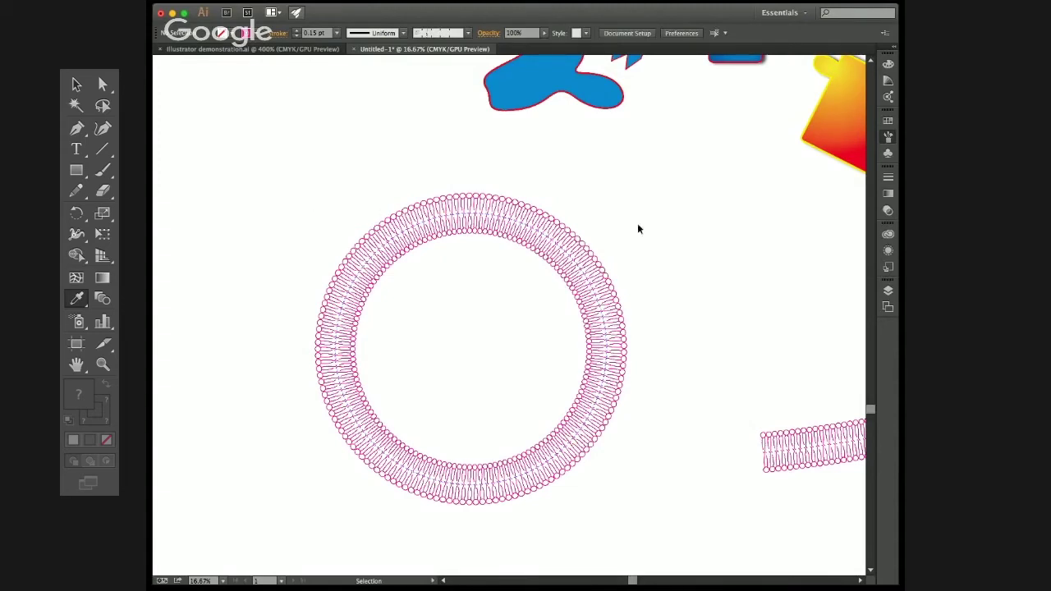
# Step: Examine the circular membrane, the curved membrane and the original black lipid pair
pyautogui.press('space')
pyautogui.moveTo(664, 169); pyautogui.dragTo(419, 320)
pyautogui.press('space')
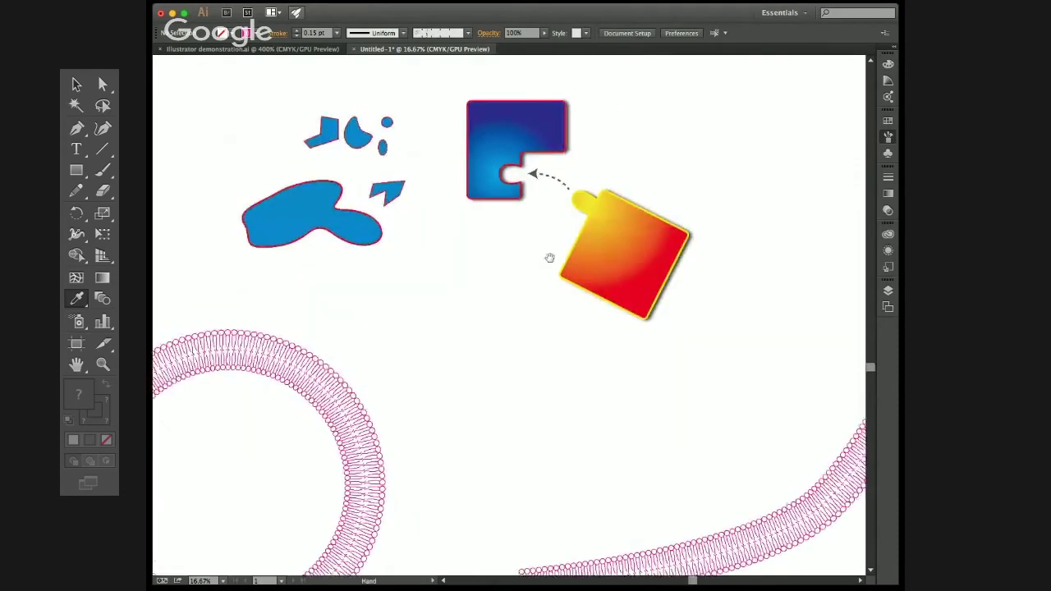
pyautogui.press('space')
pyautogui.moveTo(681, 132); pyautogui.dragTo(414, 264)
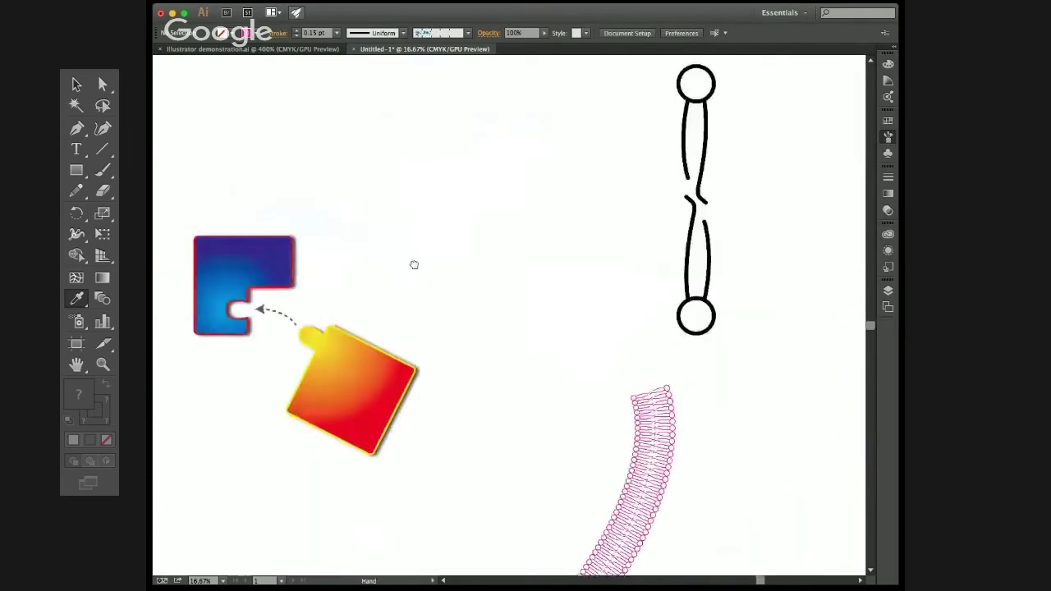
pyautogui.moveTo(587, 219); pyautogui.dragTo(490, 229)
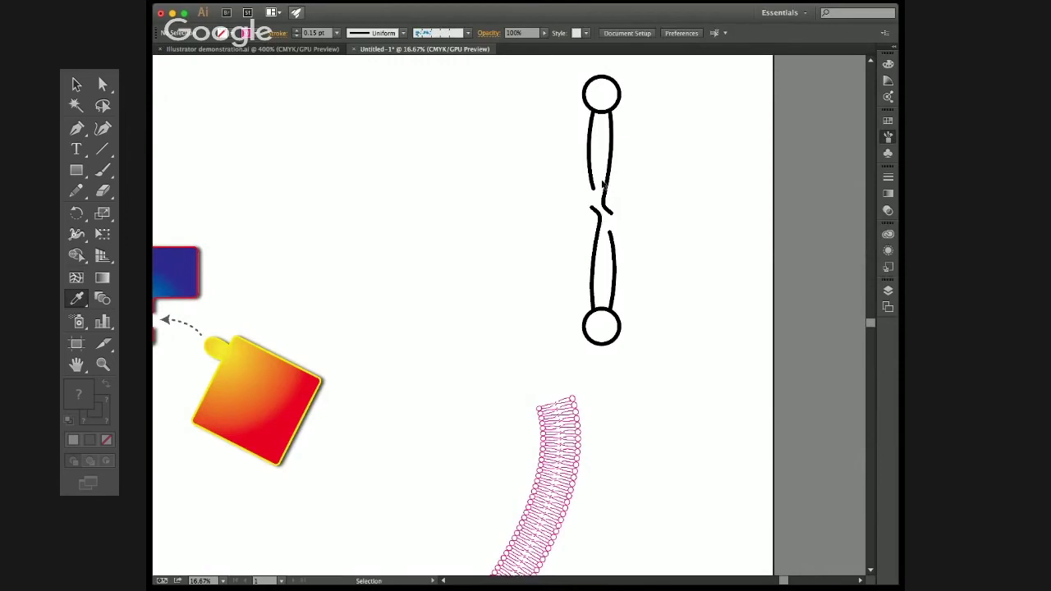
pyautogui.click(609, 236)
pyautogui.moveTo(496, 361); pyautogui.dragTo(636, 222)
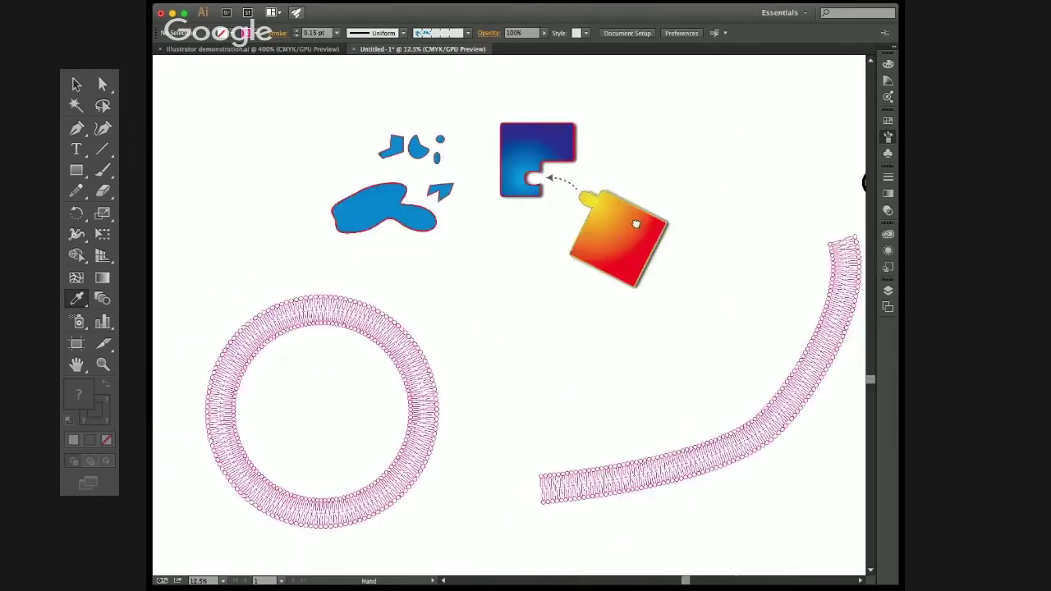
pyautogui.moveTo(575, 253); pyautogui.dragTo(709, 159)
pyautogui.scroll(1, 467, 297)
pyautogui.scroll(2, 470, 286)
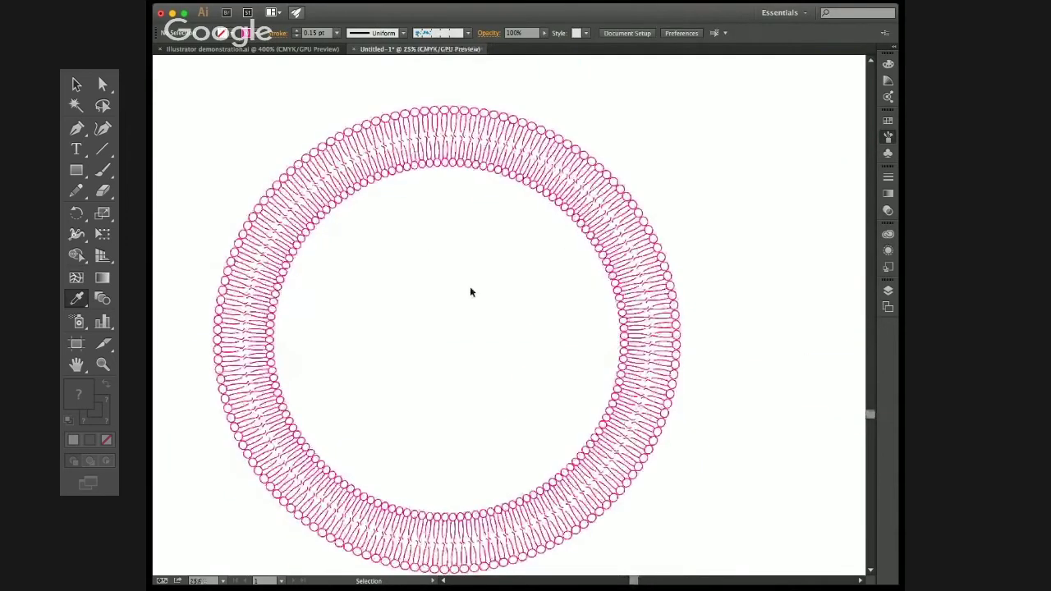
pyautogui.scroll(-5, 472, 282)
pyautogui.moveTo(618, 205); pyautogui.dragTo(425, 255)
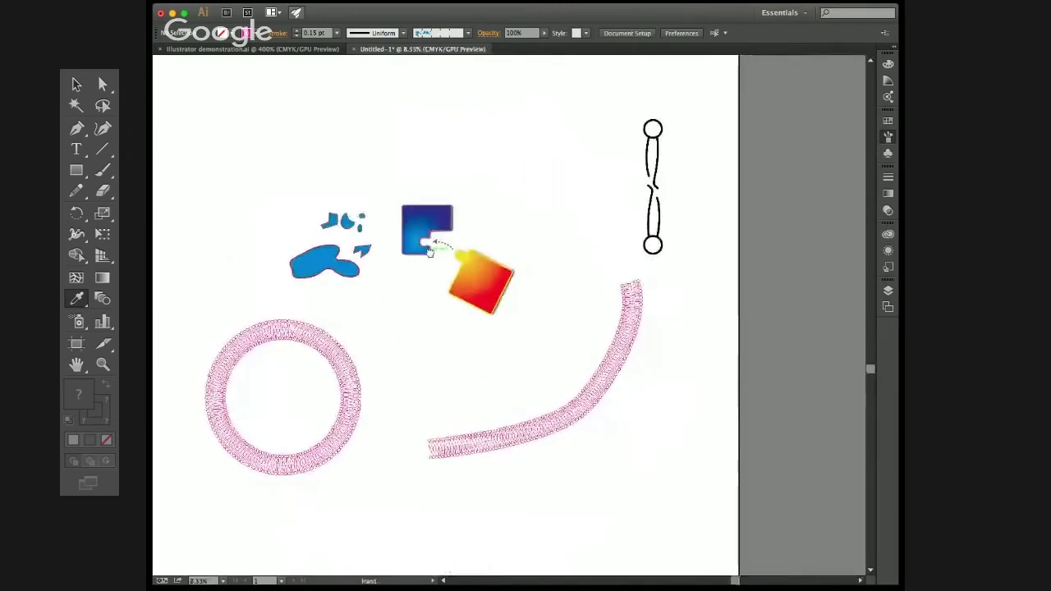
# Step: Select both round heads of the original lipid pair and recolour their strokes light blue
pyautogui.moveTo(619, 115)
pyautogui.mouseDown()
pyautogui.moveTo(669, 131)
pyautogui.moveTo(683, 171)
pyautogui.mouseUp()
pyautogui.moveTo(636, 109); pyautogui.dragTo(676, 135)
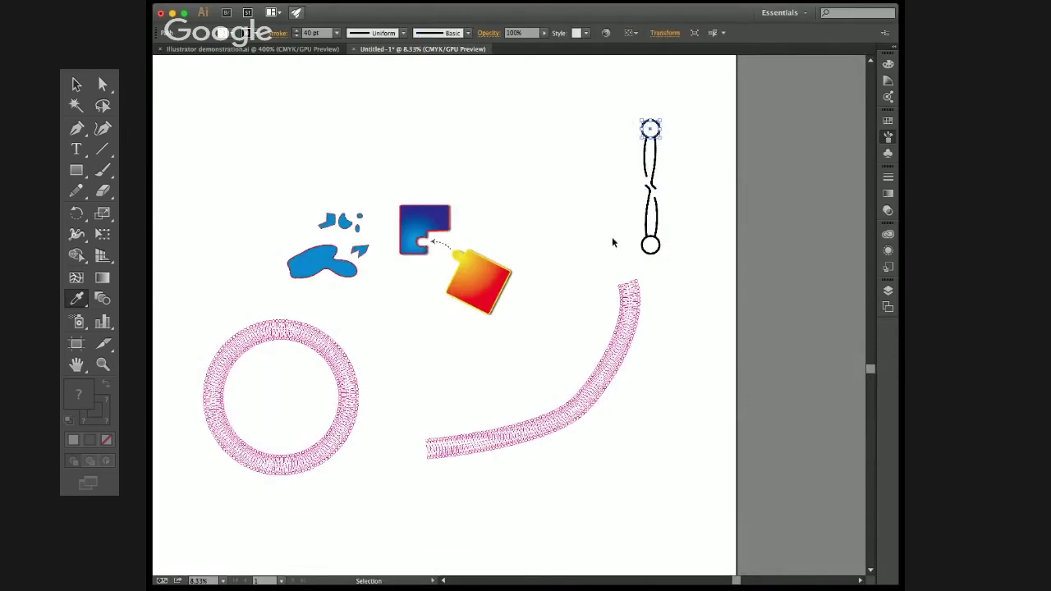
pyautogui.keyDown('shift'); pyautogui.click(642, 247); pyautogui.keyUp('shift')
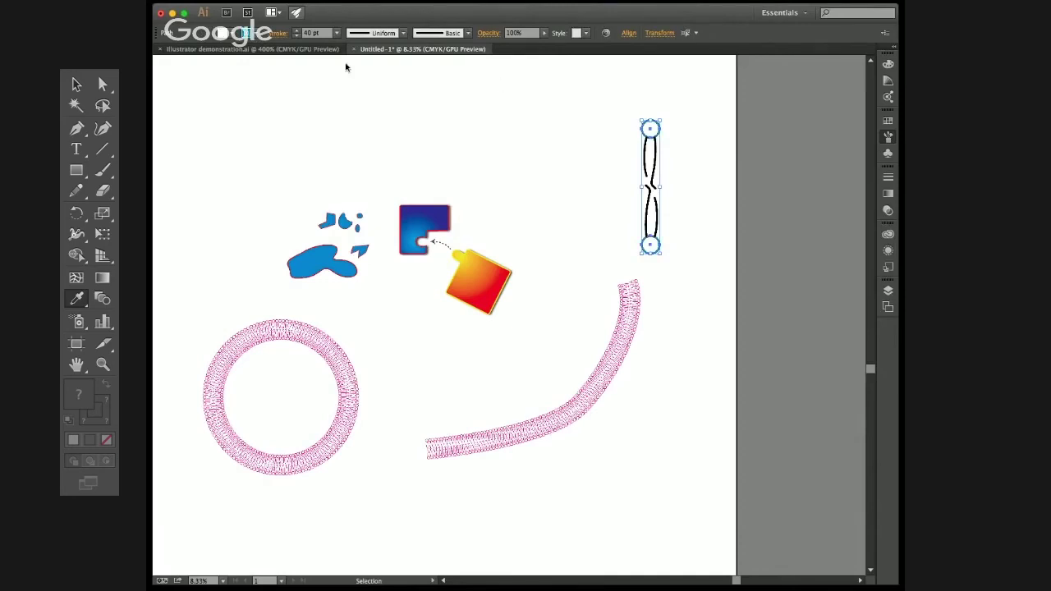
# Step: Make a new pattern brush from the whole lipid pair with blue heads and black tails, and deselect it
pyautogui.moveTo(607, 101); pyautogui.dragTo(730, 215)
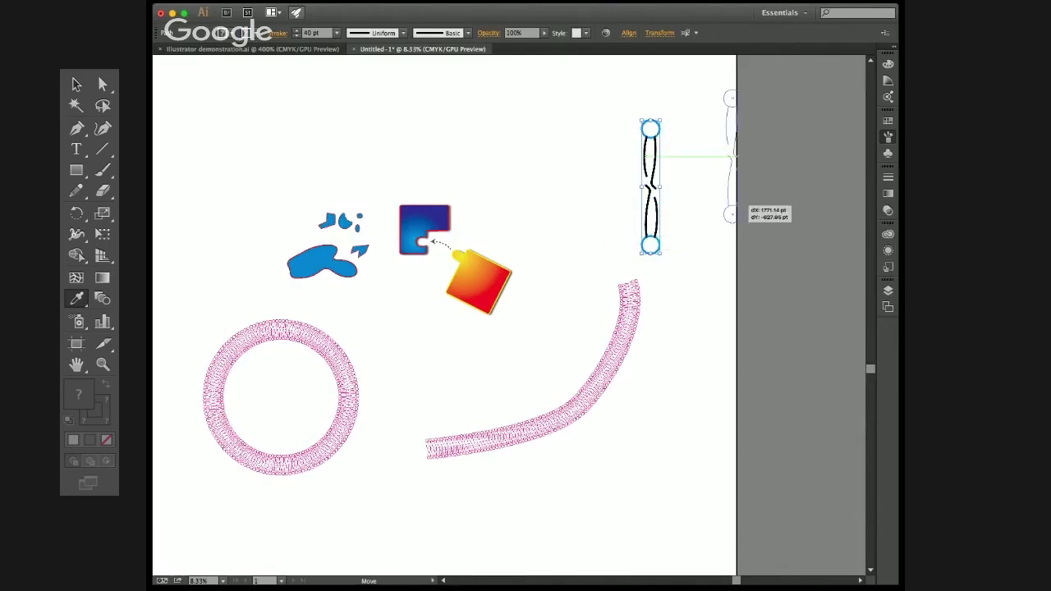
pyautogui.press('super+z')
pyautogui.click(650, 371)
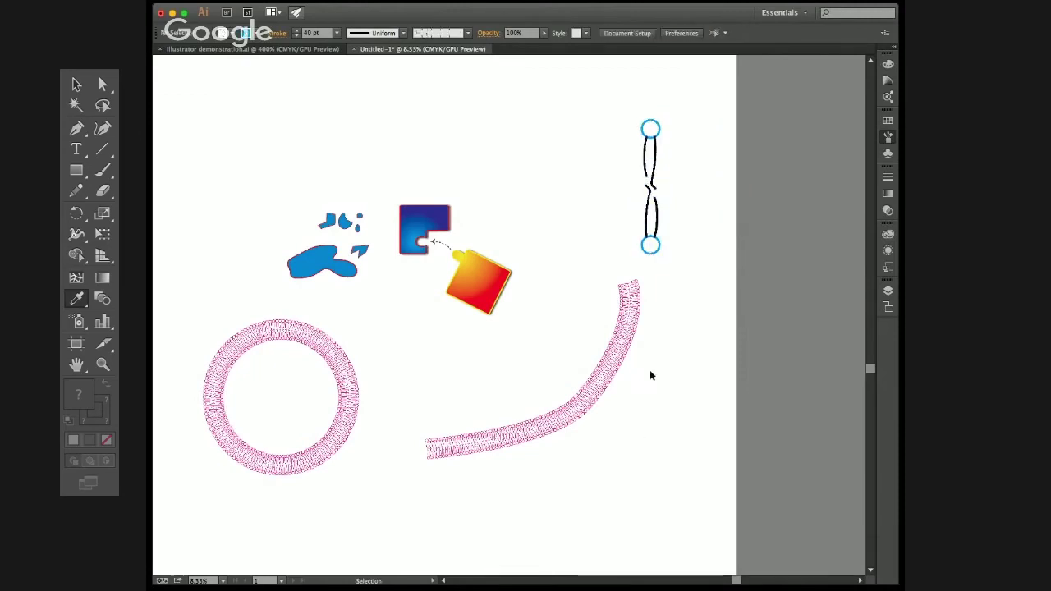
# Step: Apply the two-colour lipid brush to the curved membrane and deselect it
pyautogui.click(531, 427)
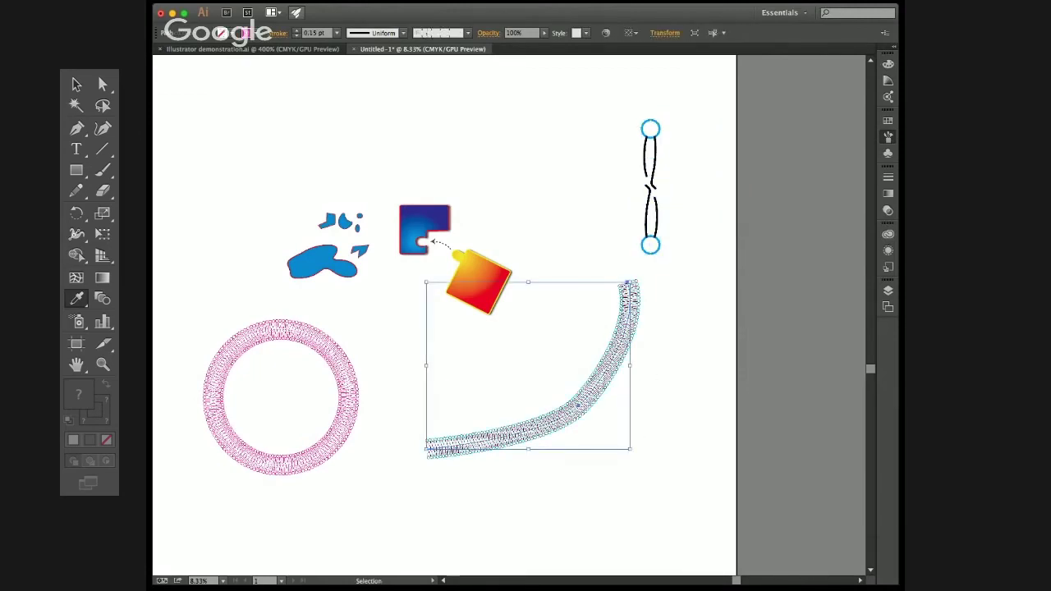
pyautogui.click(643, 387)
pyautogui.press('super+equal')
pyautogui.press('super+equal')
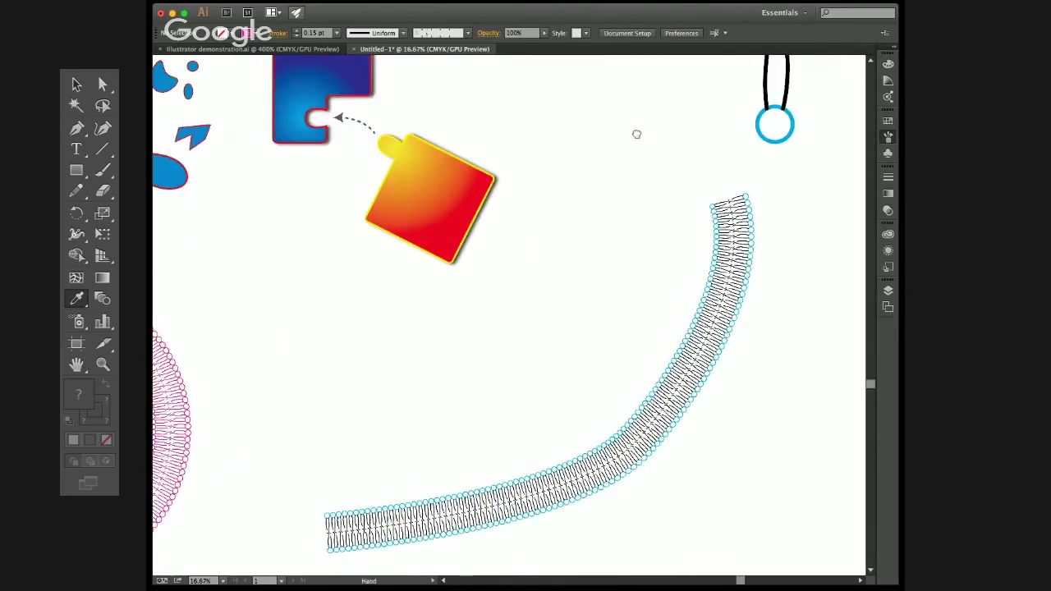
# Step: Select the circular membrane and recolour its stroke from magenta to red
pyautogui.moveTo(637, 131); pyautogui.dragTo(560, 91)
pyautogui.moveTo(402, 303); pyautogui.dragTo(720, 188)
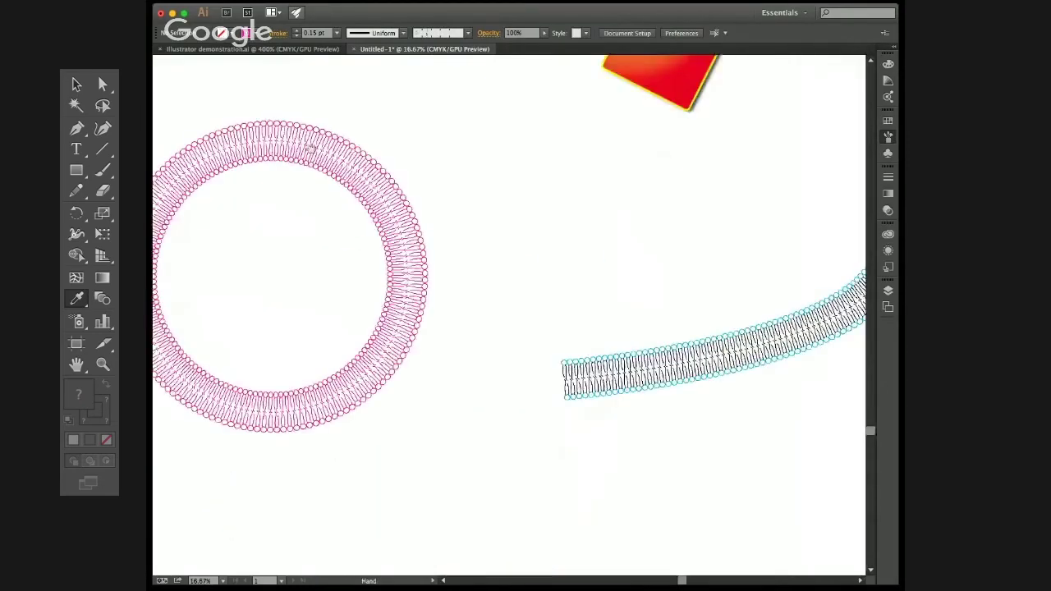
pyautogui.moveTo(417, 280); pyautogui.dragTo(581, 312)
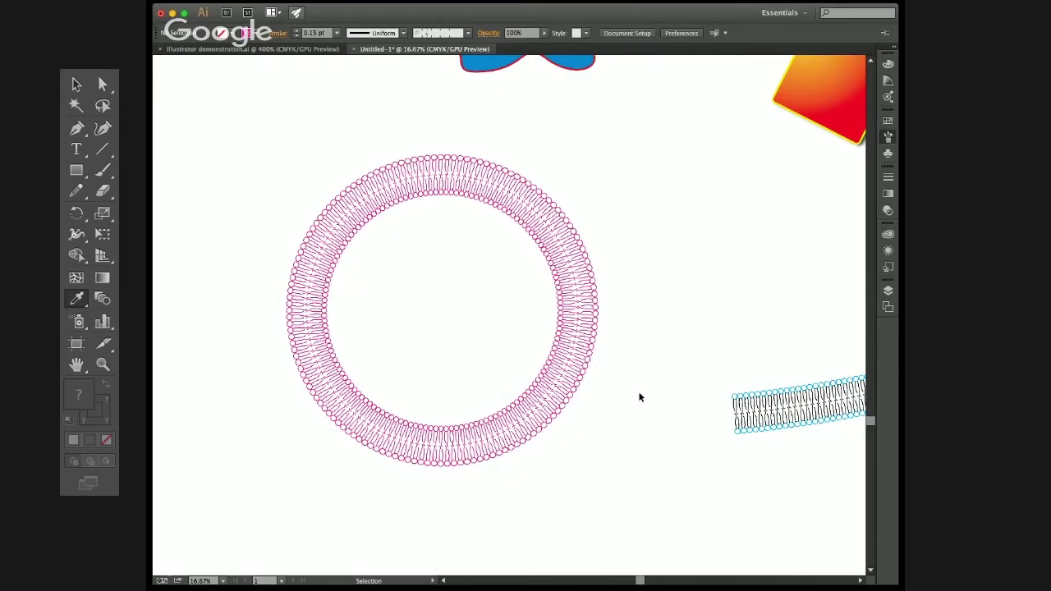
pyautogui.moveTo(585, 171); pyautogui.dragTo(436, 326)
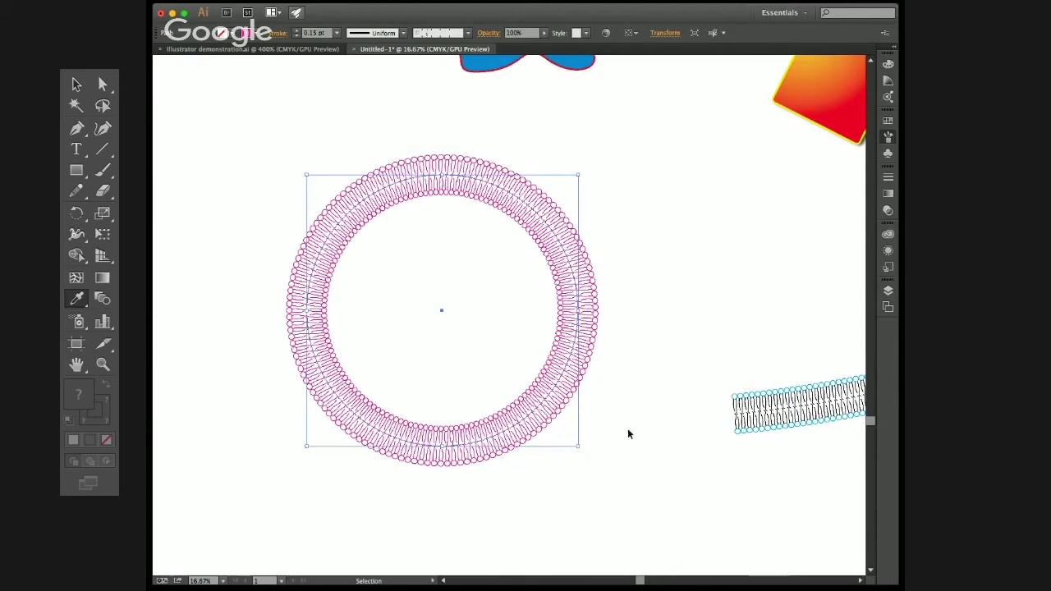
pyautogui.moveTo(608, 211); pyautogui.dragTo(507, 313)
pyautogui.click(637, 235)
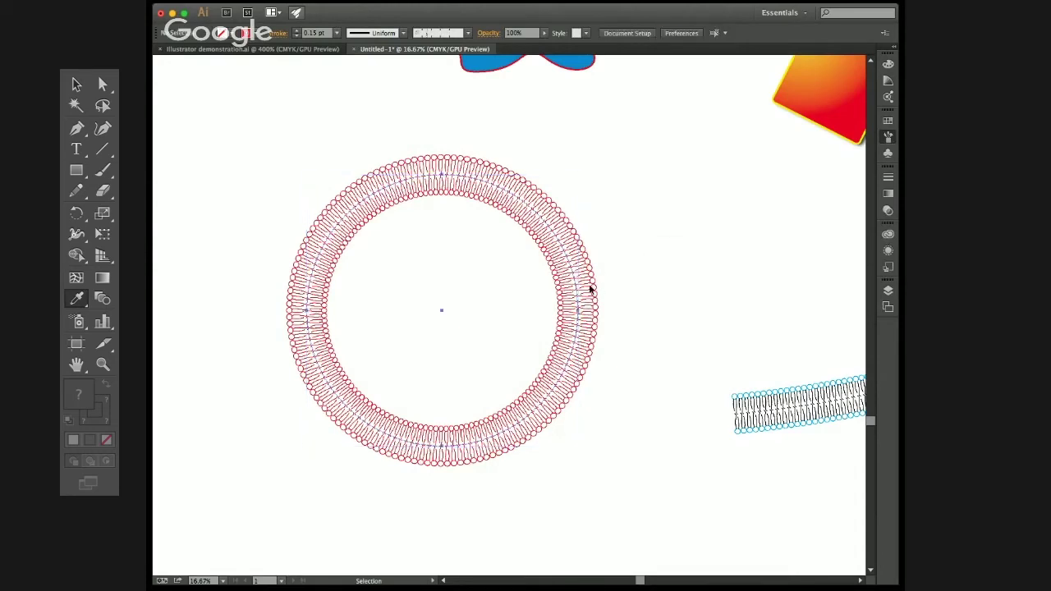
pyautogui.click(592, 285)
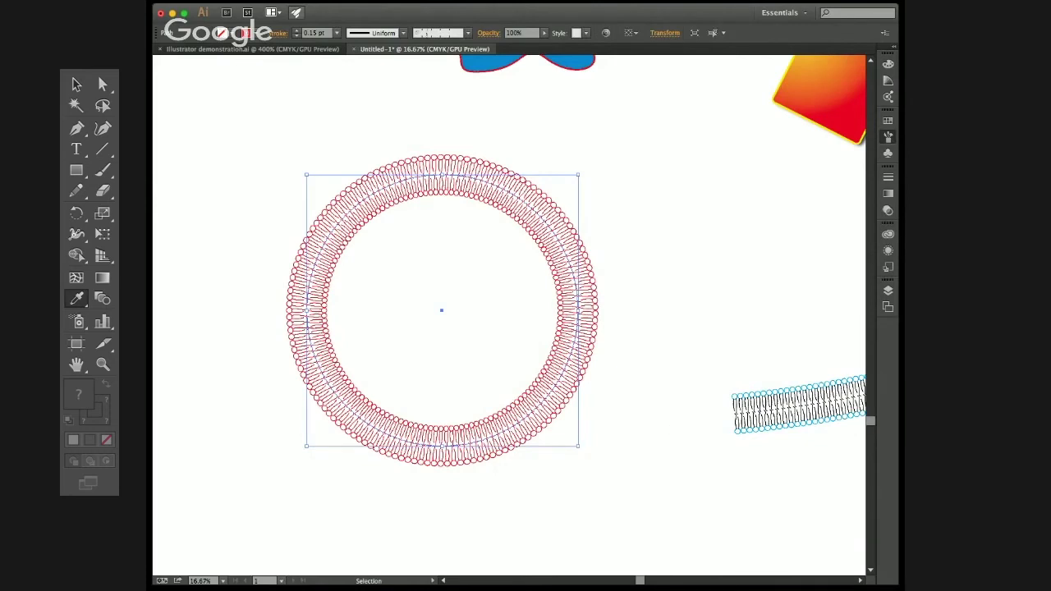
# Step: Undo and redo the last change to the red circular membrane to compare its lipid spacing, and deselect it
pyautogui.press('a')
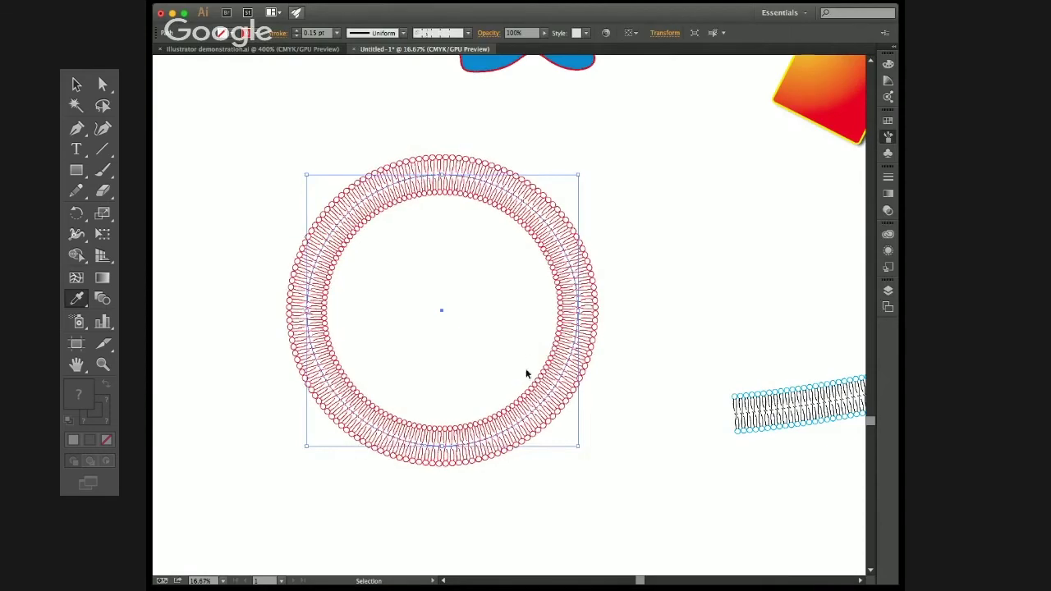
pyautogui.press('v')
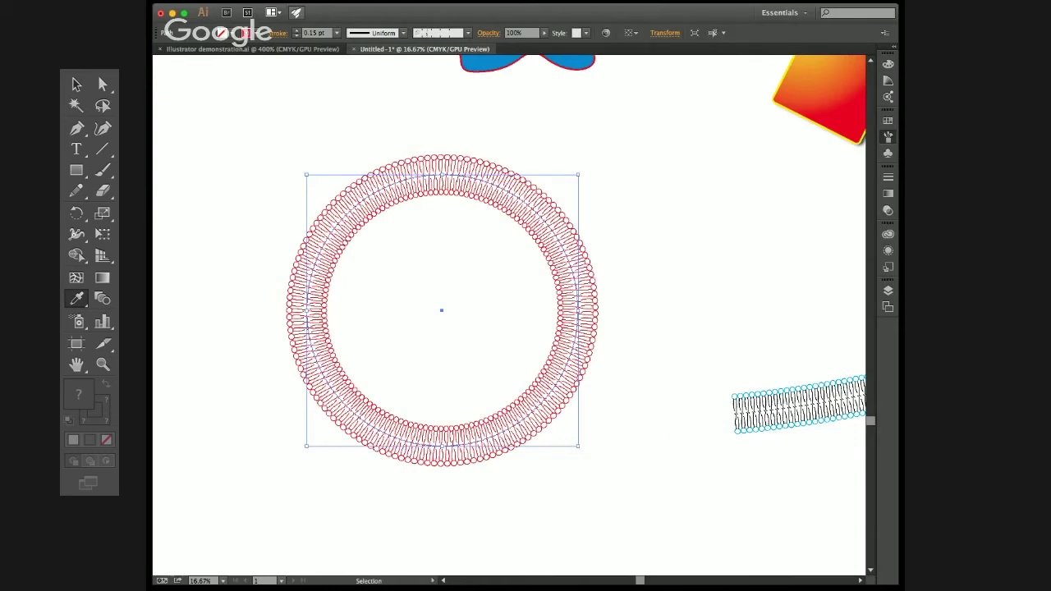
pyautogui.press('super+z')
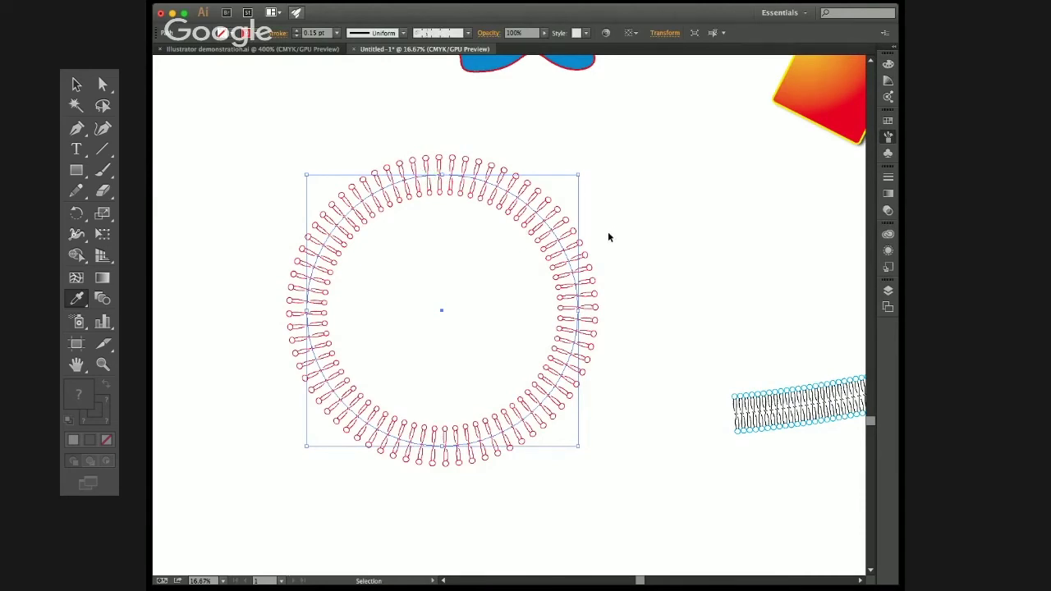
pyautogui.press('cmd+shift+z')
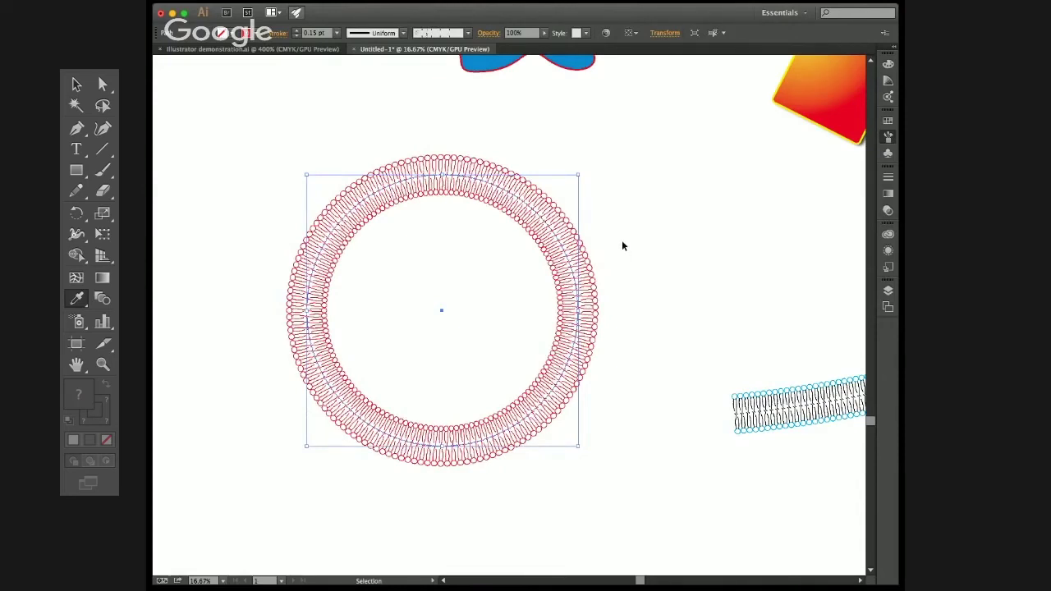
pyautogui.click(622, 244)
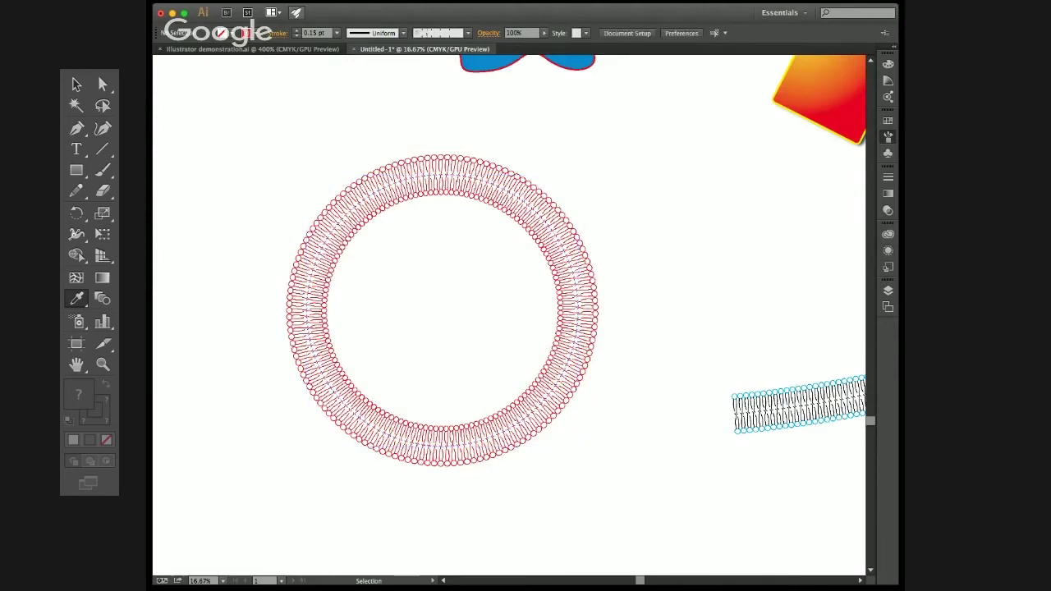
# Step: Look over the drawn artwork, switch to the Illustrator demonstration.ai document, and examine the blue circular bilayer labelled C by briefly selecting it
pyautogui.moveTo(603, 204); pyautogui.dragTo(489, 396)
pyautogui.press('space')
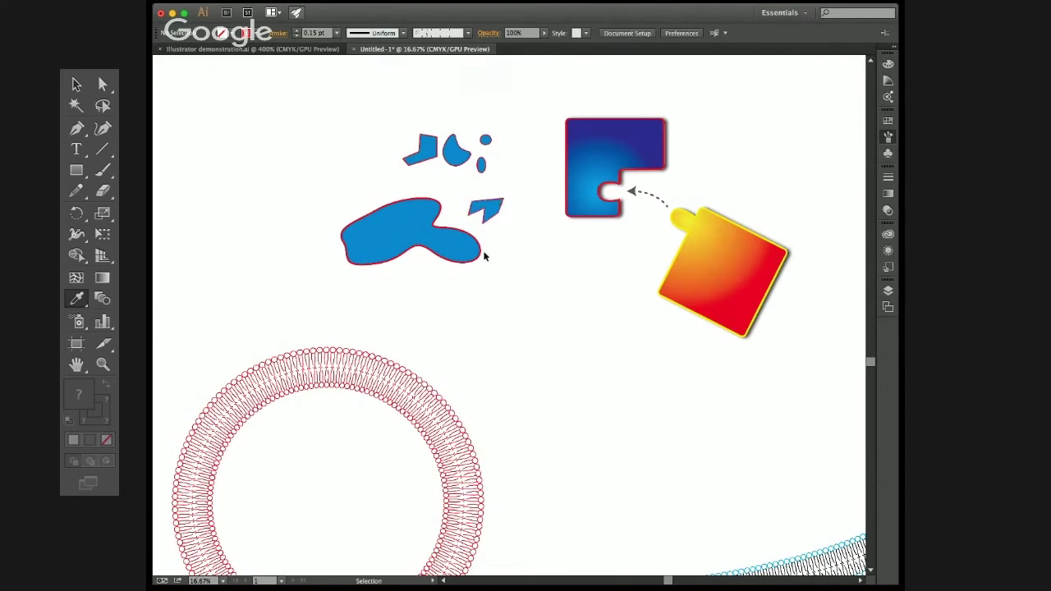
pyautogui.moveTo(533, 329); pyautogui.dragTo(543, 146)
pyautogui.press('super+minus')
pyautogui.press('super+grave')
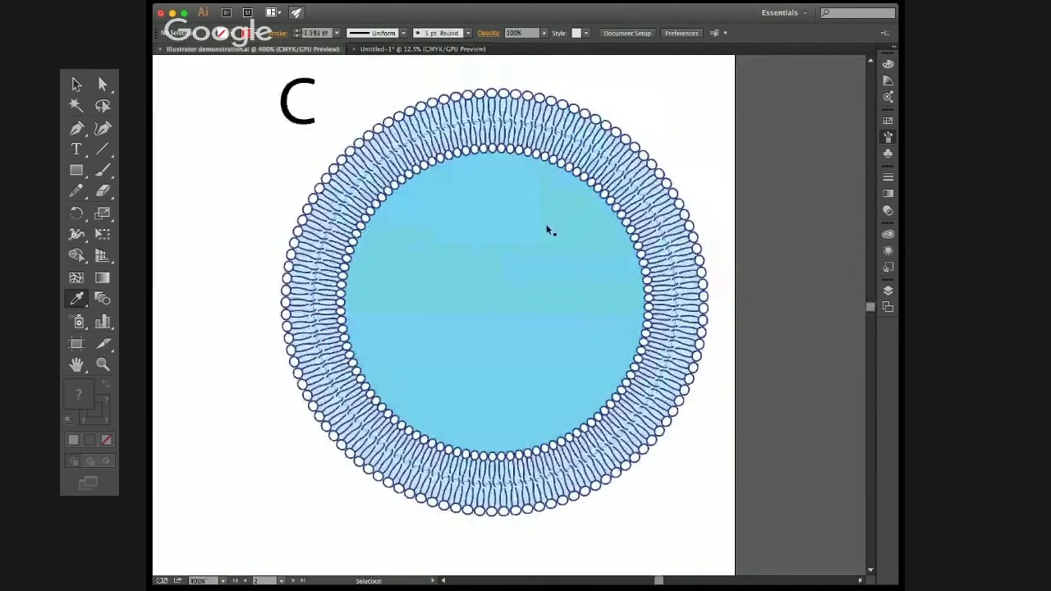
pyautogui.moveTo(420, 87); pyautogui.dragTo(497, 219)
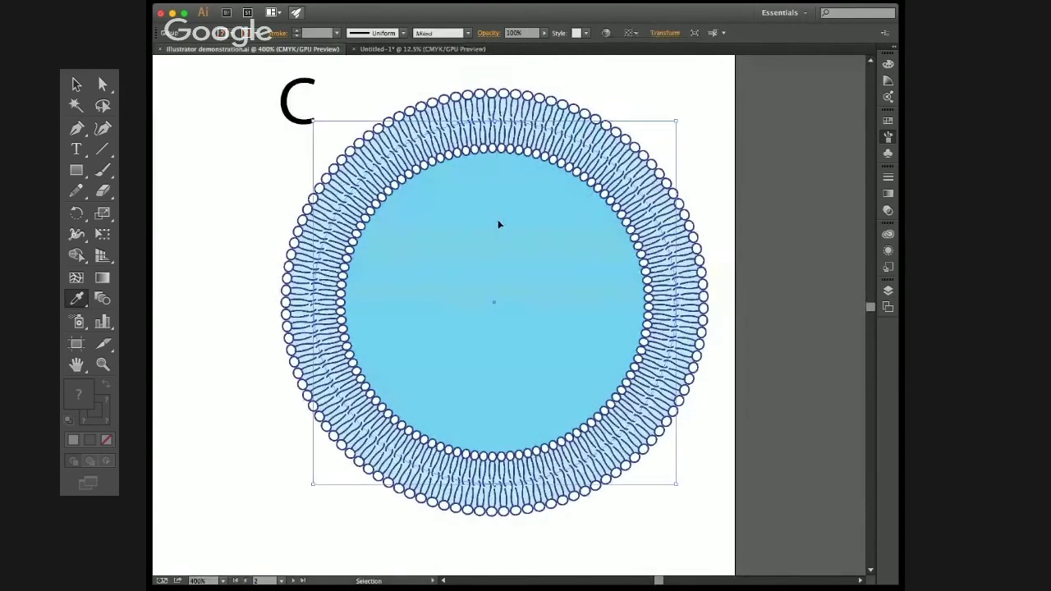
pyautogui.click(703, 148)
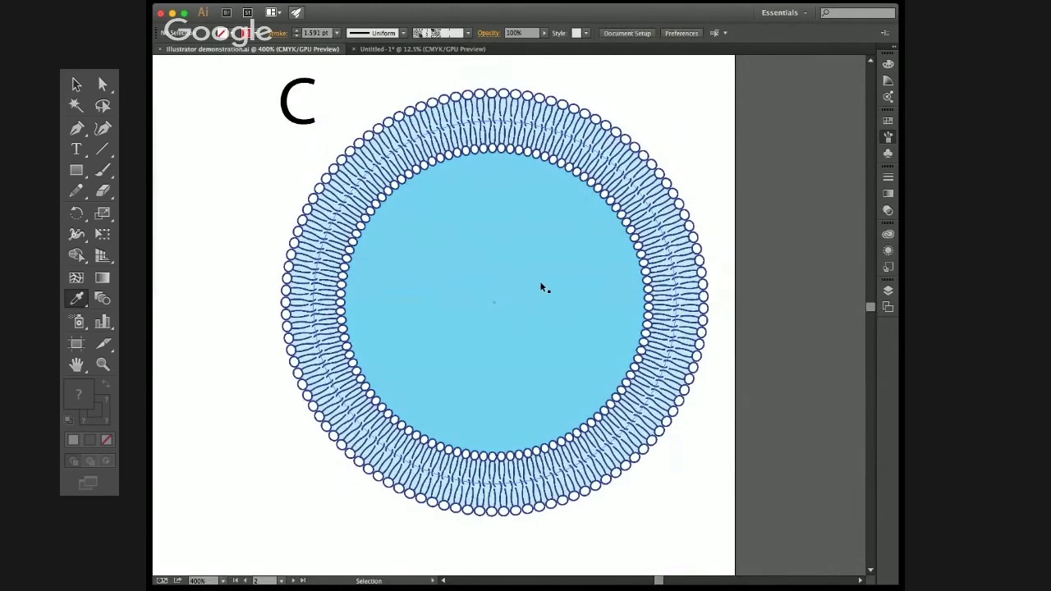
# Step: Switch to the Untitled-1 document and select the path of the red circular membrane ring
pyautogui.click(412, 48)
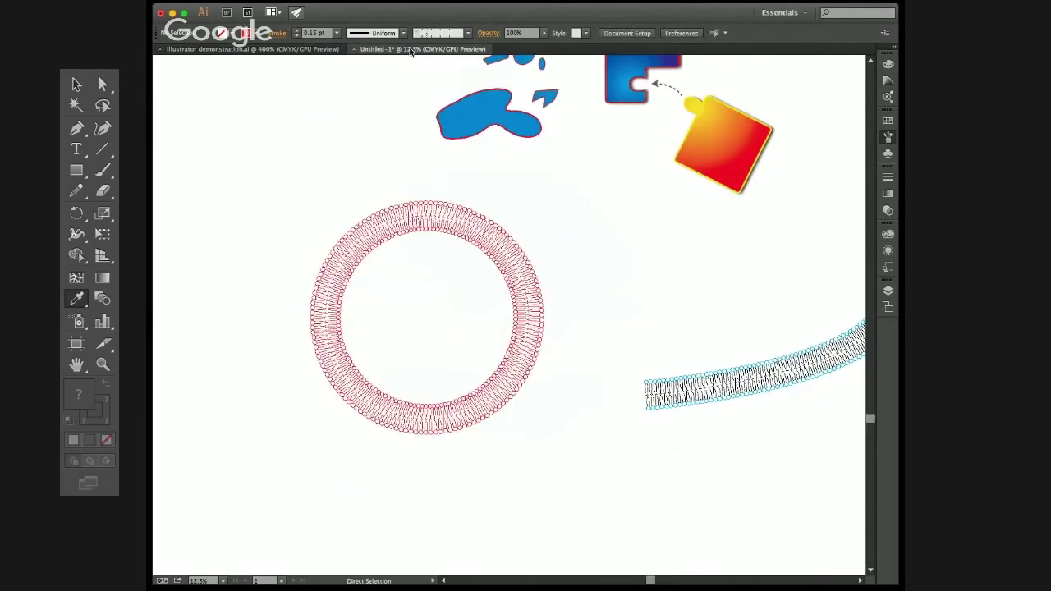
pyautogui.press('super+equal')
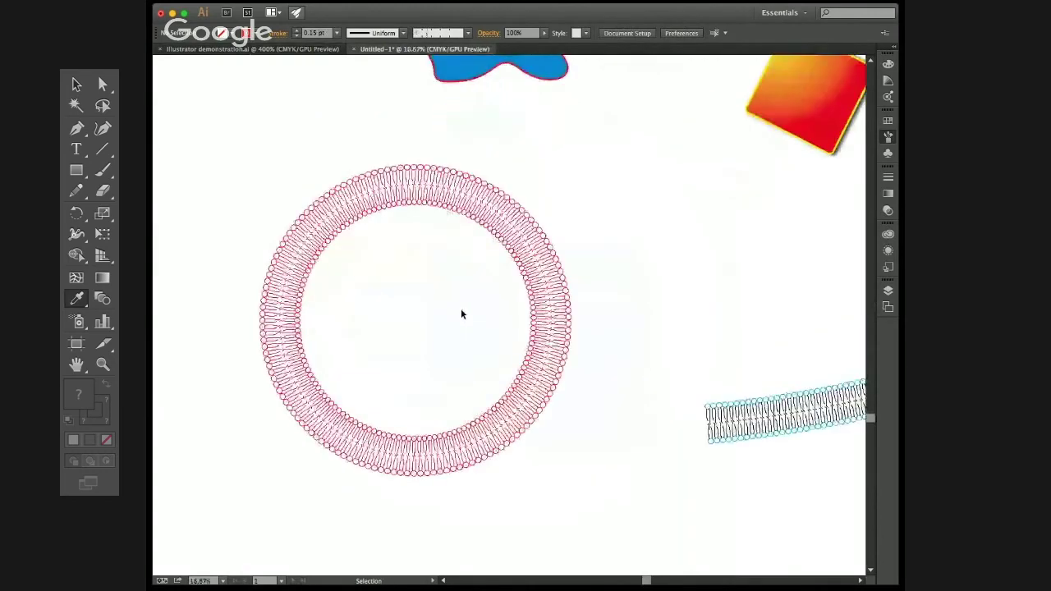
pyautogui.moveTo(641, 144); pyautogui.dragTo(521, 237)
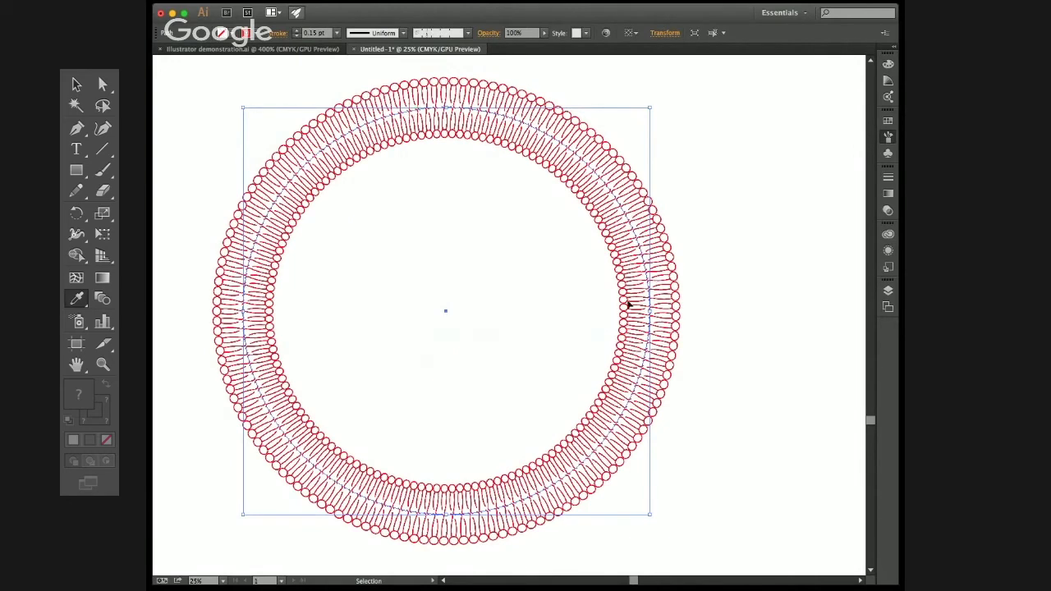
pyautogui.click(659, 103)
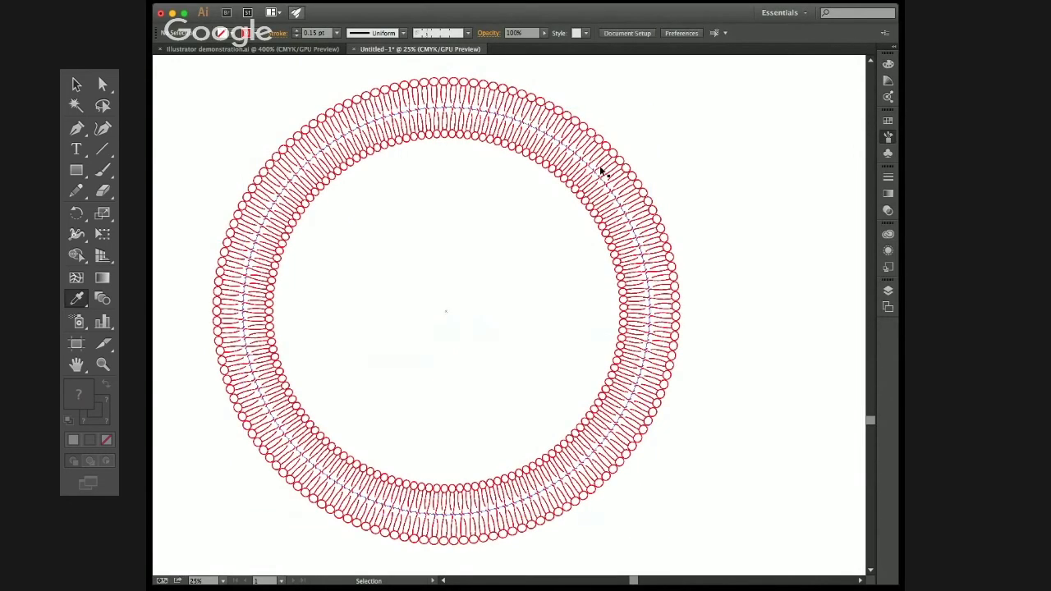
# Step: Duplicate the red membrane ring in place and give the copy a light pink fill, keeping its stroke red
pyautogui.moveTo(602, 171); pyautogui.dragTo(651, 196)
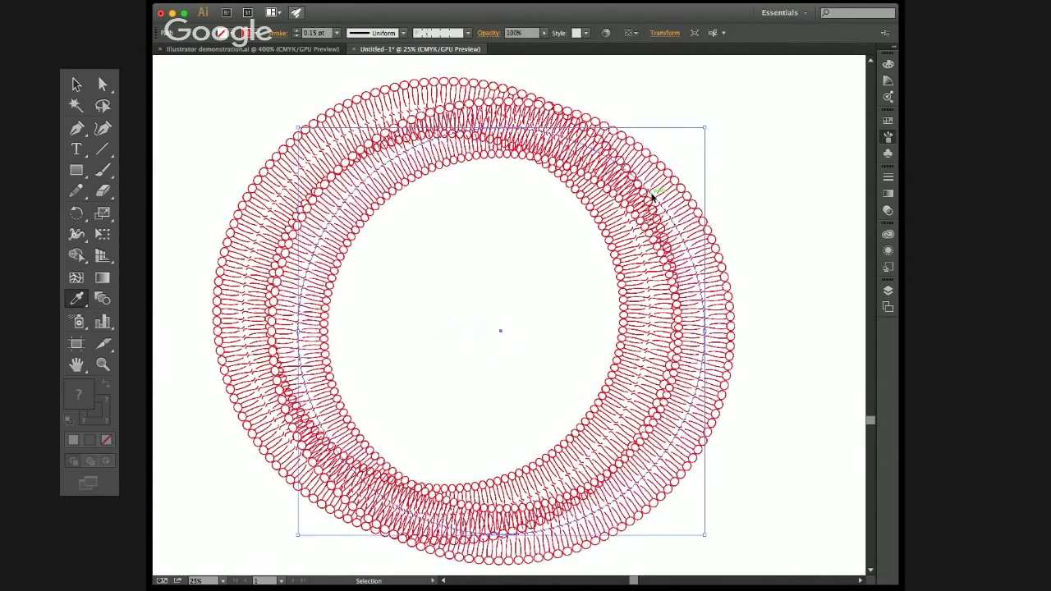
pyautogui.hotkey('ctrl', 'z')
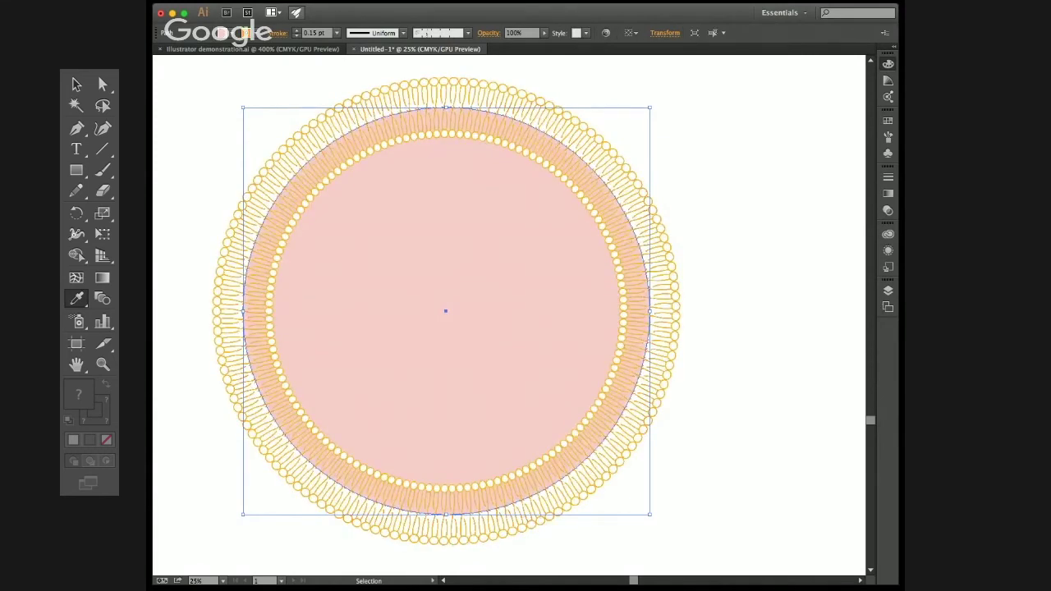
pyautogui.press('super+z')
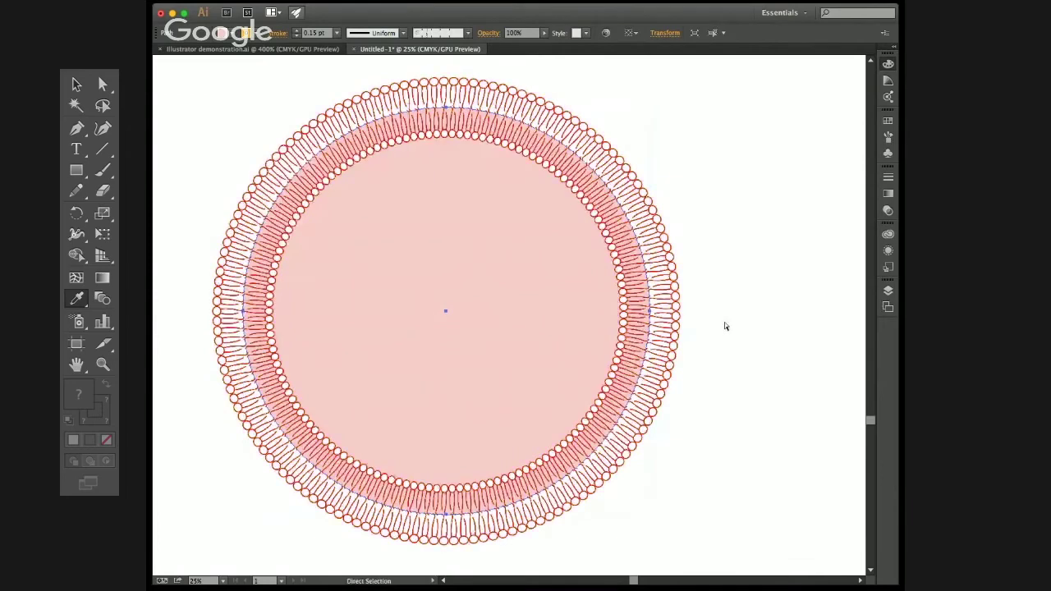
pyautogui.click(744, 360)
pyautogui.click(430, 264)
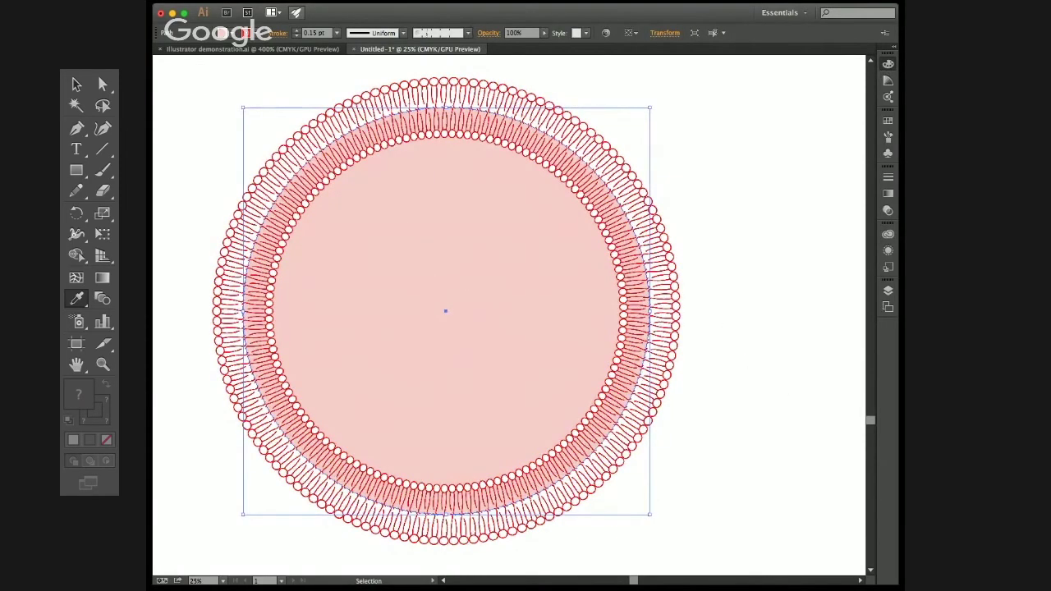
pyautogui.press('super+shift+z')
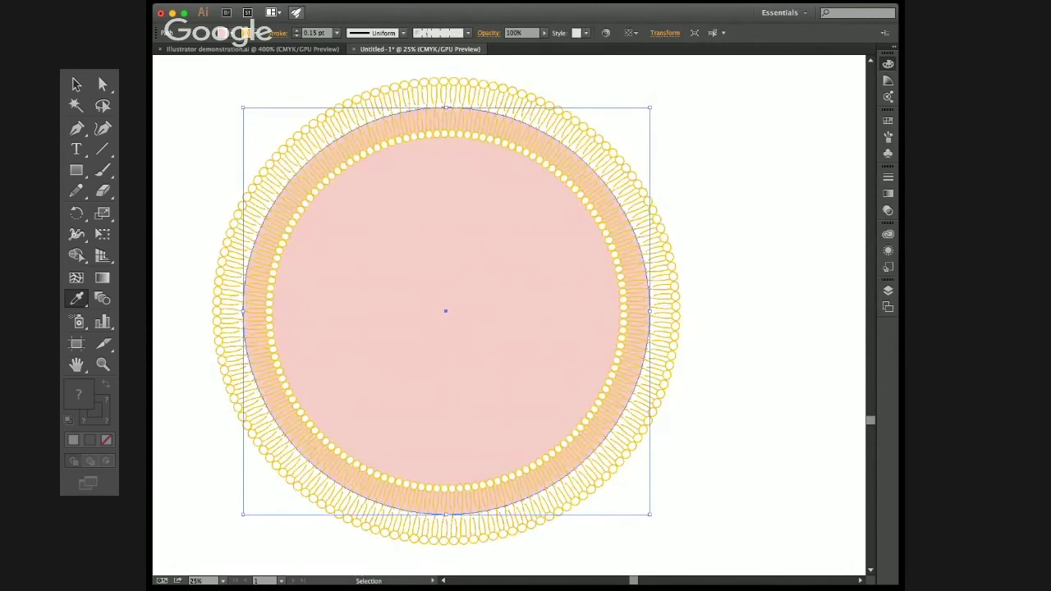
pyautogui.press('super+z')
# Step: Move the pink-filled copy horizontally so that it sits about half its width beside the original red ring
pyautogui.click(758, 270)
pyautogui.moveTo(564, 272); pyautogui.dragTo(682, 338)
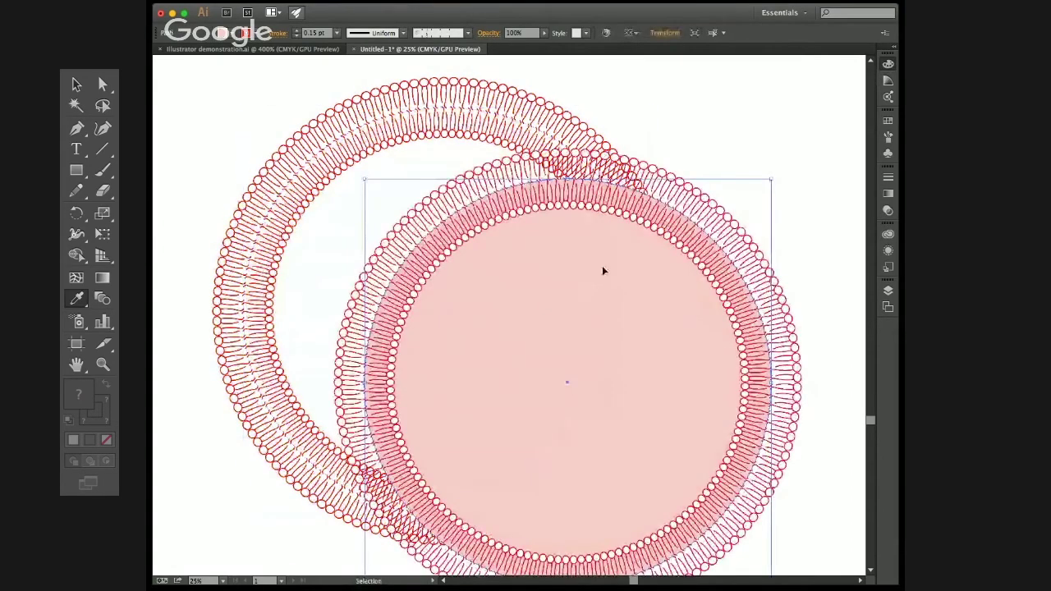
pyautogui.press('super+z')
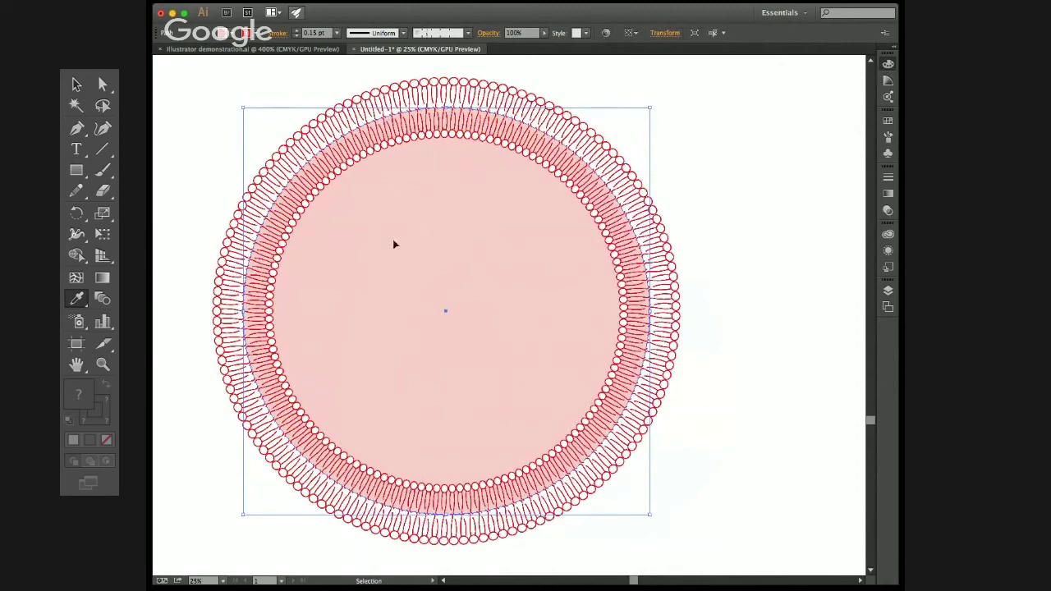
pyautogui.keyDown('alt'); pyautogui.moveTo(386, 263); pyautogui.dragTo(587, 250); pyautogui.keyUp('alt')
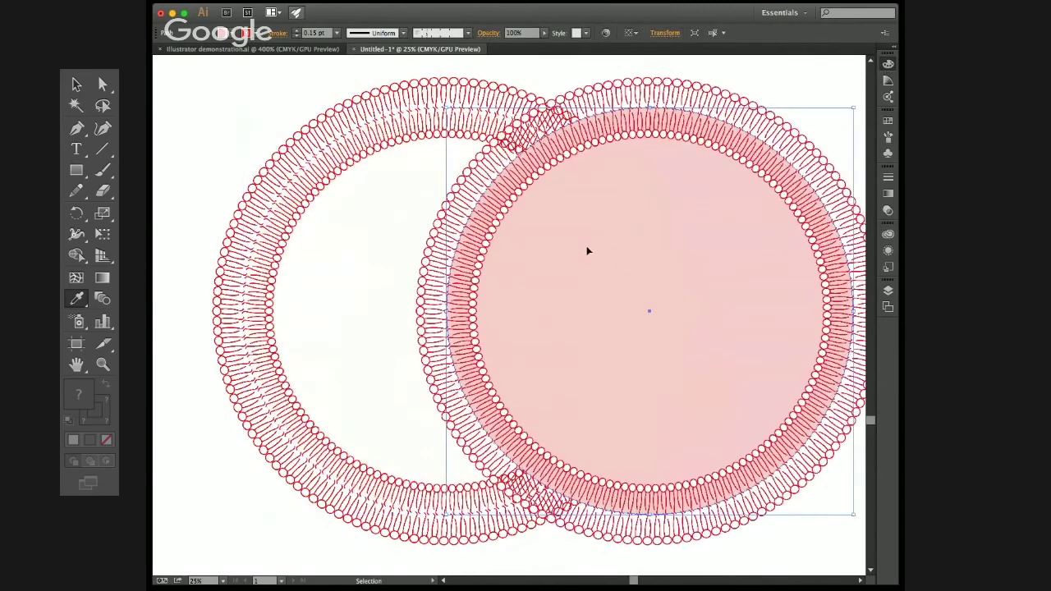
pyautogui.click(317, 135)
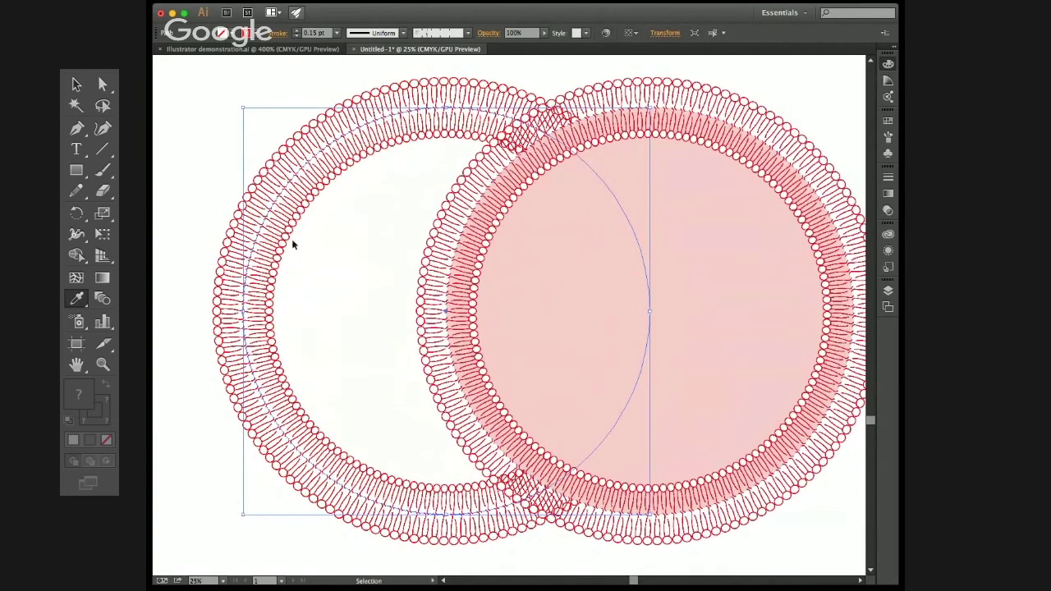
# Step: Replace the membrane brush on the pink-filled circle's stroke with the Basic brush
pyautogui.click(684, 204)
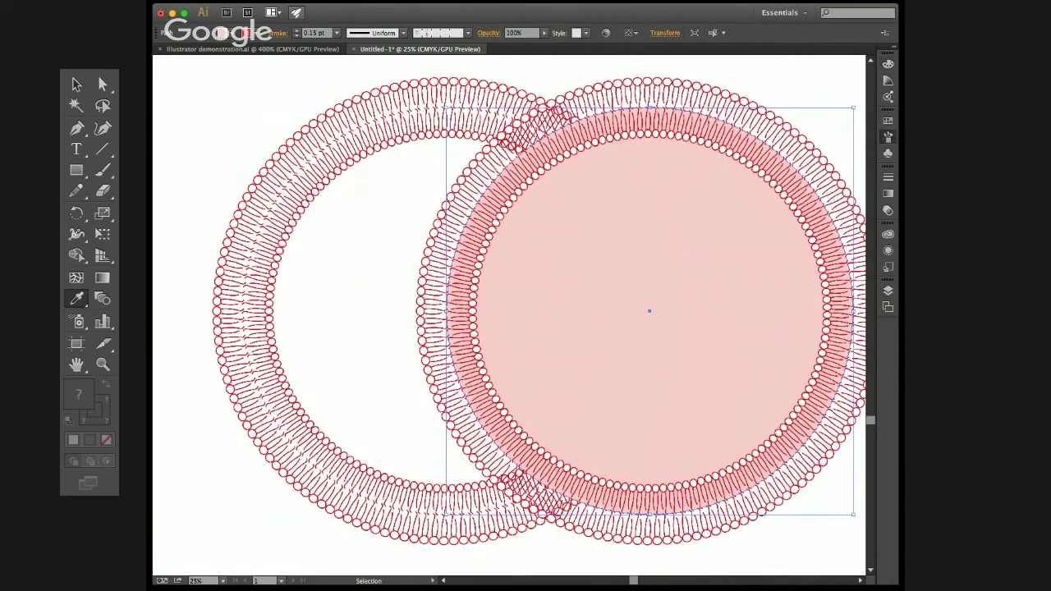
pyautogui.press('super+z')
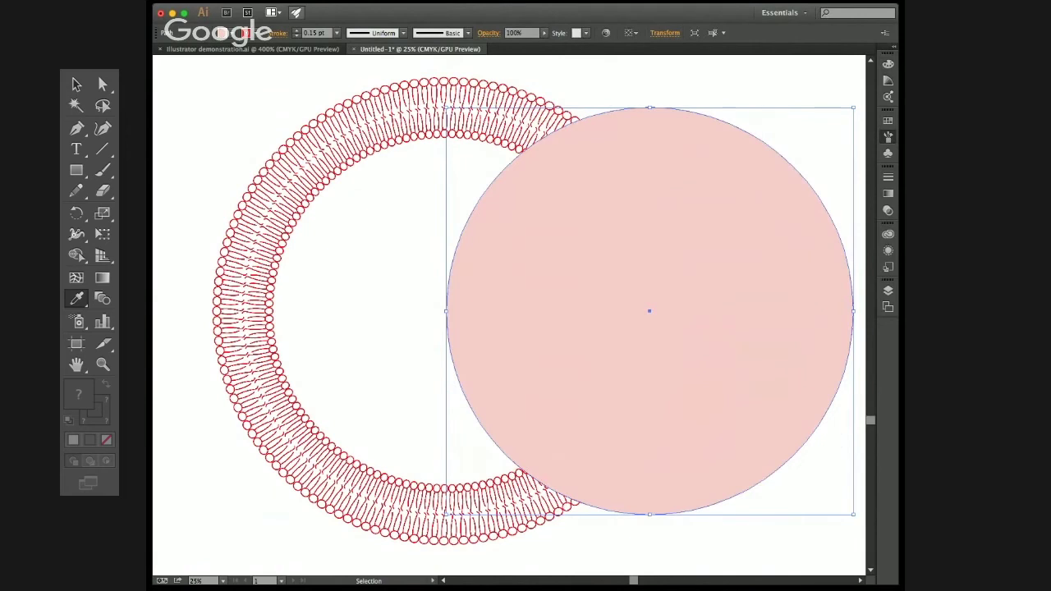
pyautogui.click(699, 82)
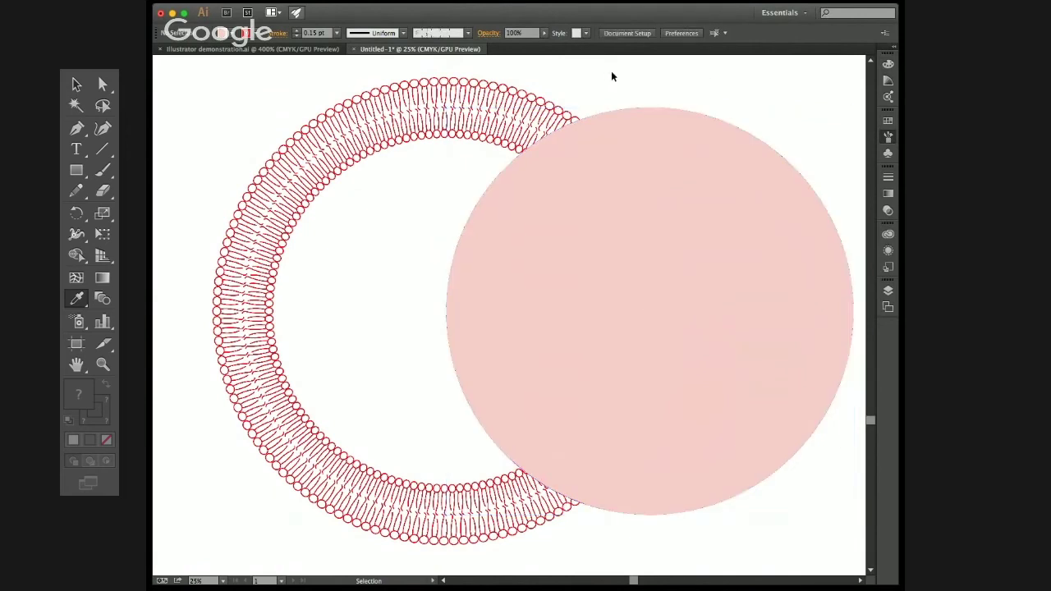
# Step: Center the pink circle and the red membrane ring on each other and send the pink circle to the back
pyautogui.moveTo(260, 76); pyautogui.dragTo(646, 256)
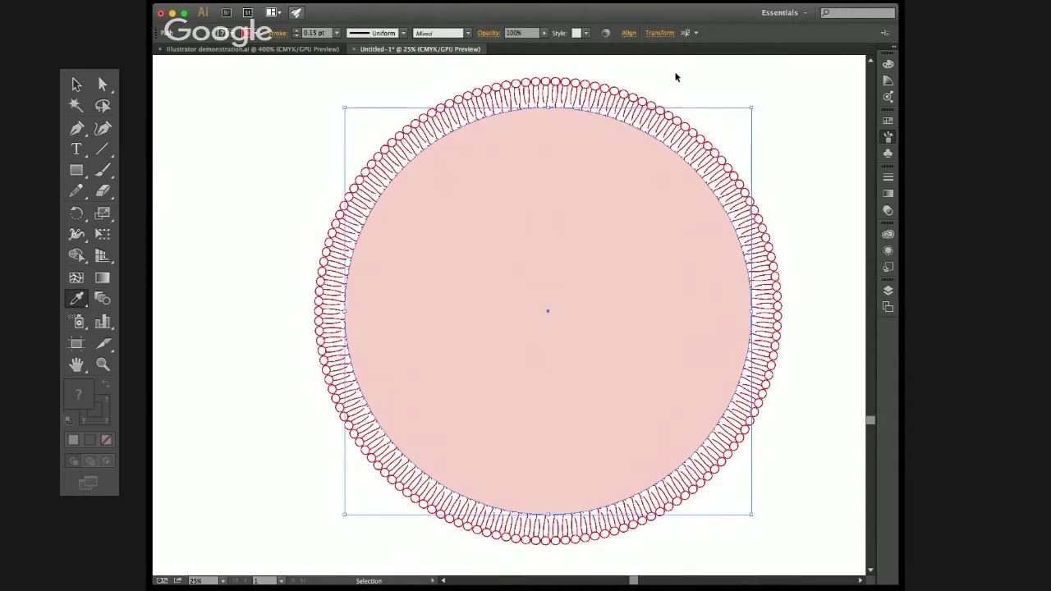
pyautogui.click(310, 118)
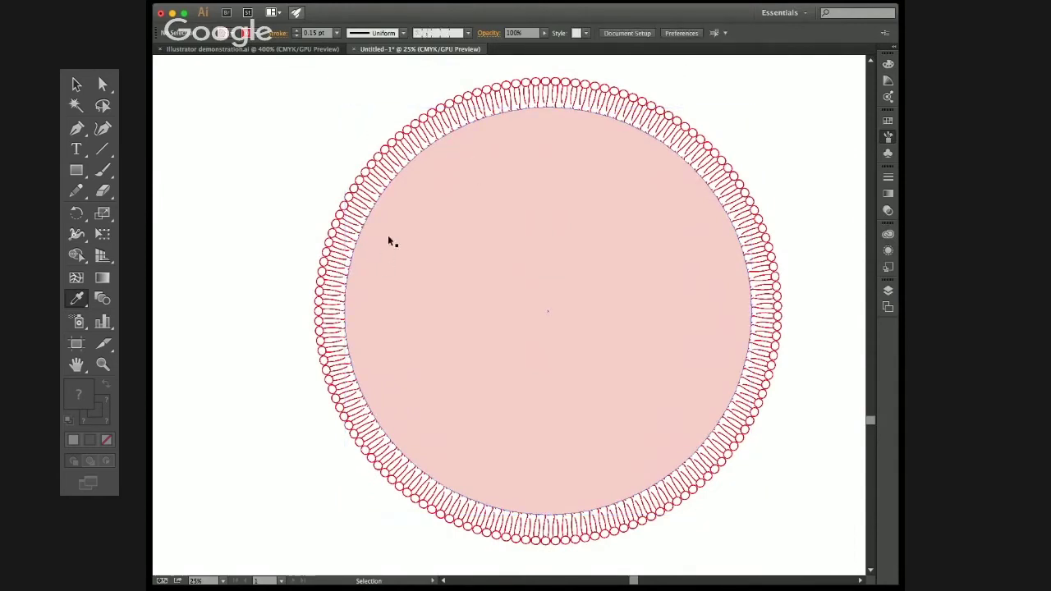
pyautogui.click(541, 254)
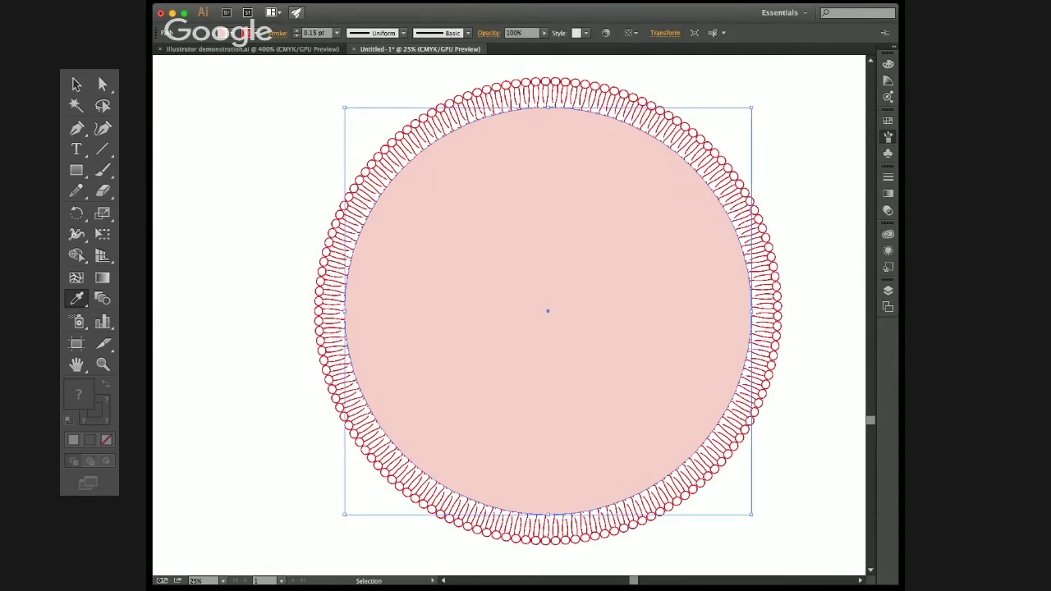
pyautogui.press('super+shift+bracketleft')
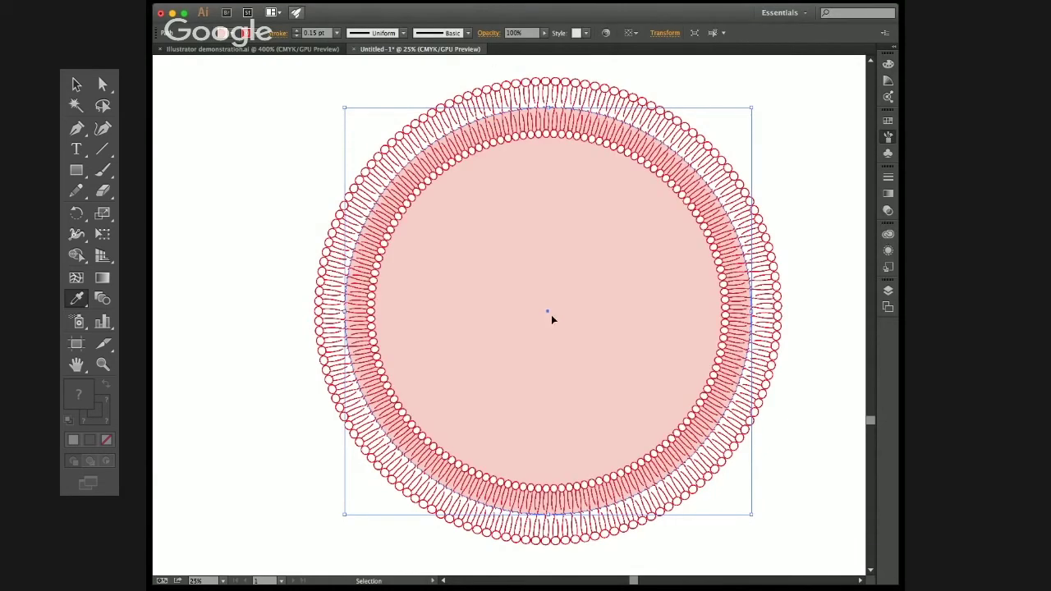
pyautogui.click(284, 165)
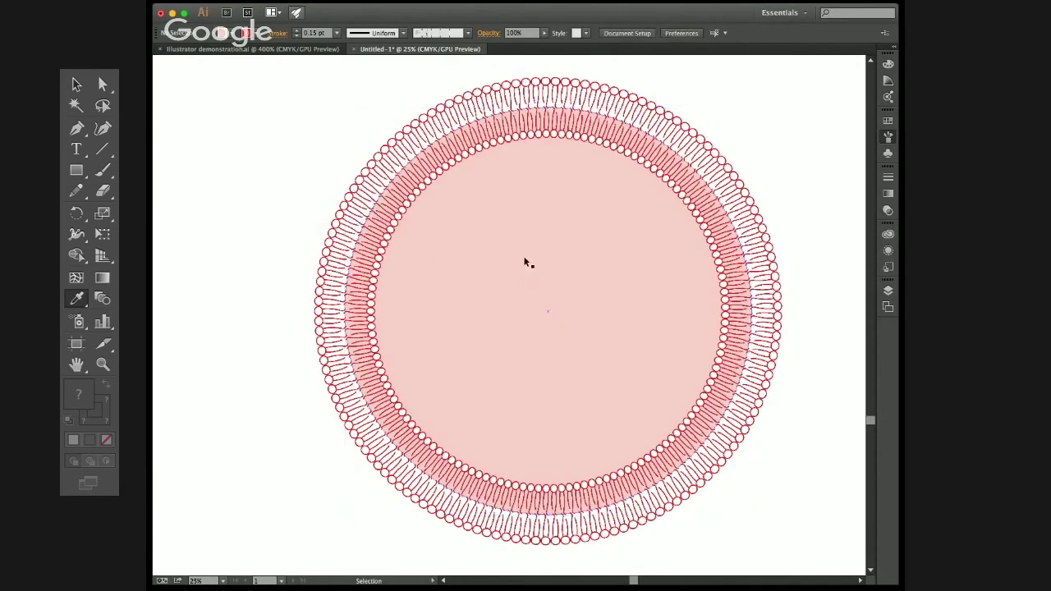
# Step: Give the pink circle a yellow stroke with a weight of 300 pt
pyautogui.click(526, 262)
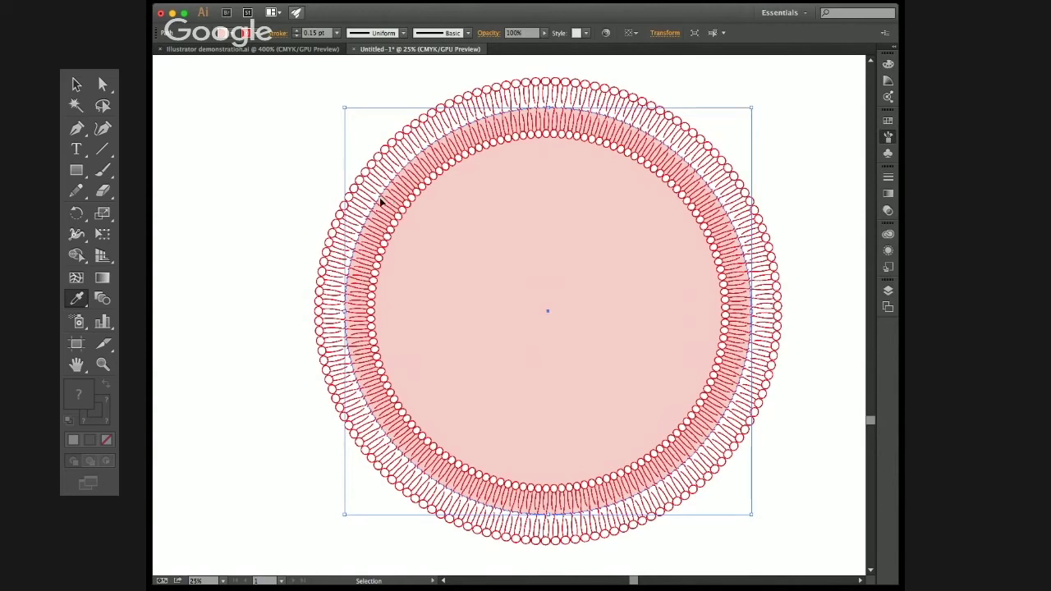
pyautogui.click(246, 109)
pyautogui.click(509, 223)
pyautogui.click(363, 314)
pyautogui.click(309, 35)
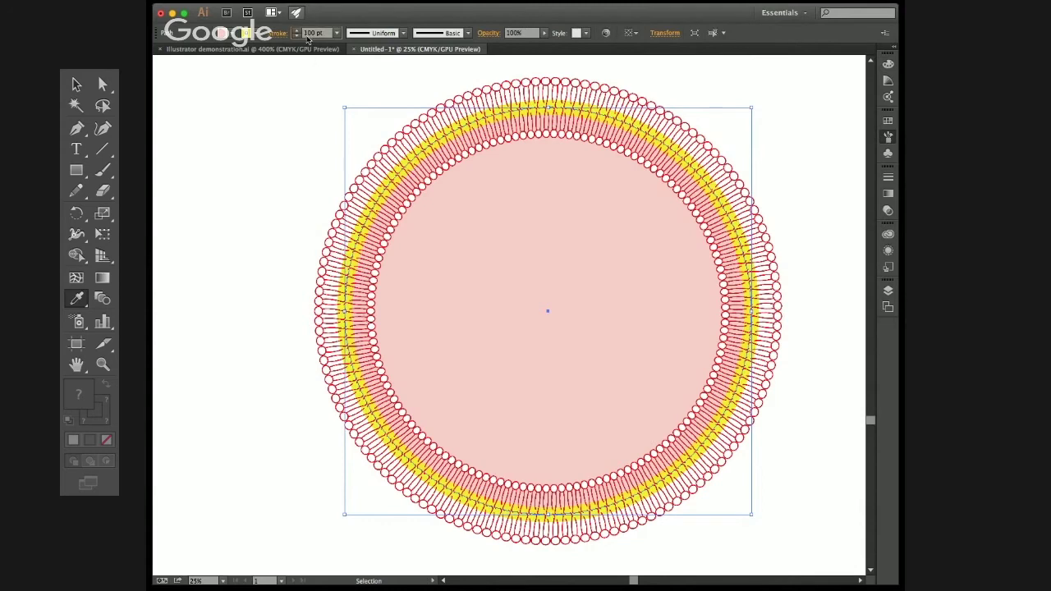
pyautogui.write('3')
pyautogui.press('Return')
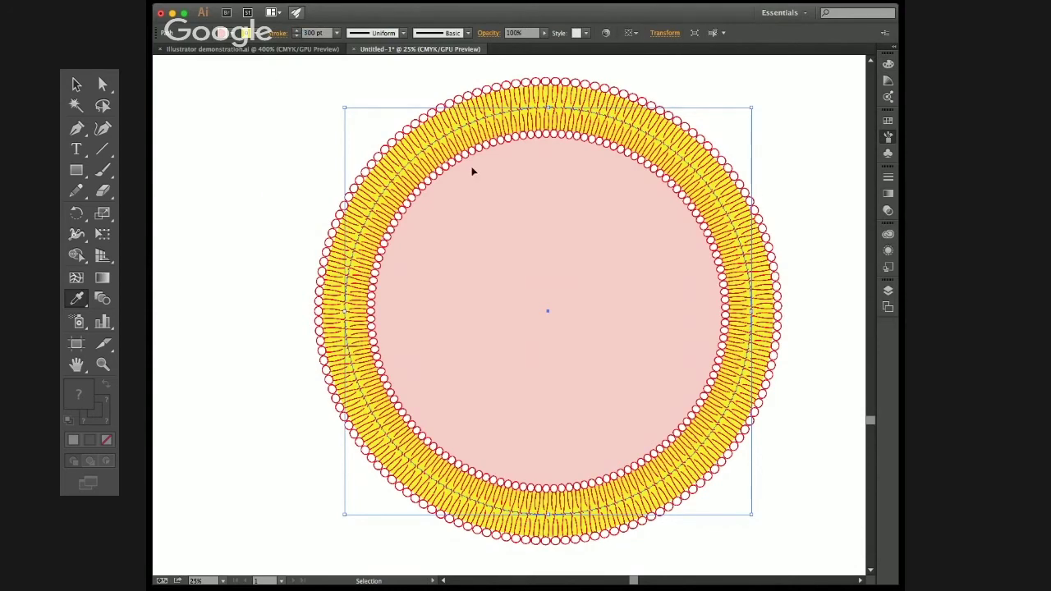
# Step: Increase the pink circle's yellow stroke weight to 360 pt so that it fills the gaps beside the membrane heads
pyautogui.scroll(1, 386, 175)
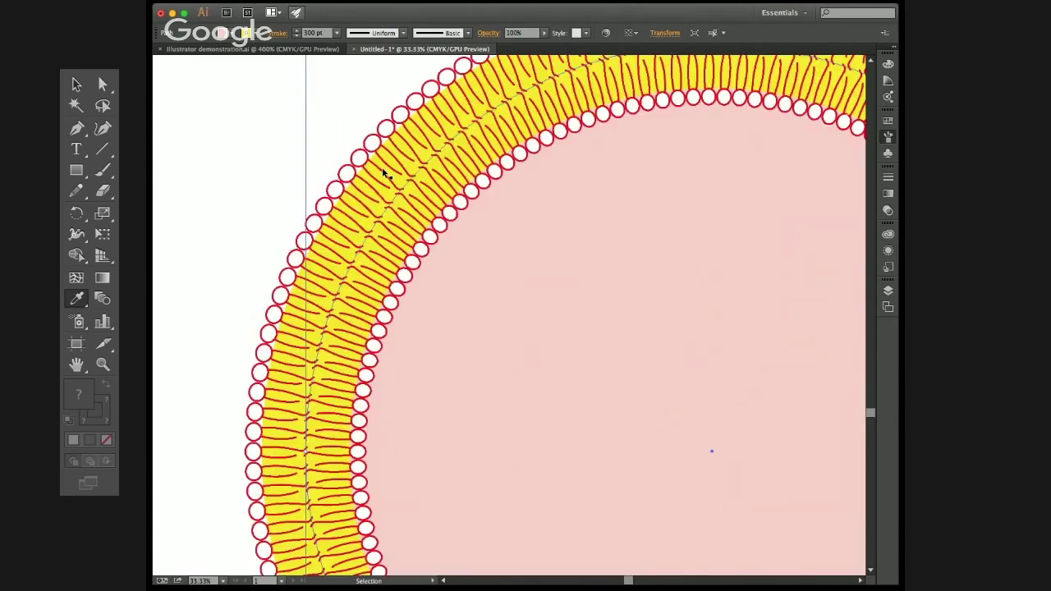
pyautogui.scroll(7, 386, 175)
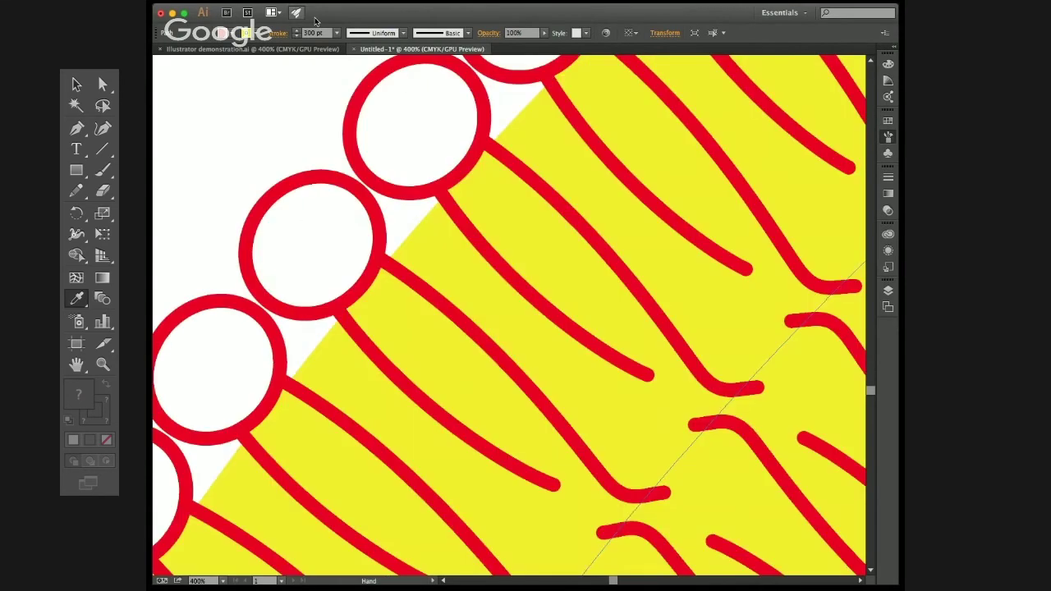
pyautogui.scroll(3, 304, 33)
pyautogui.write('350')
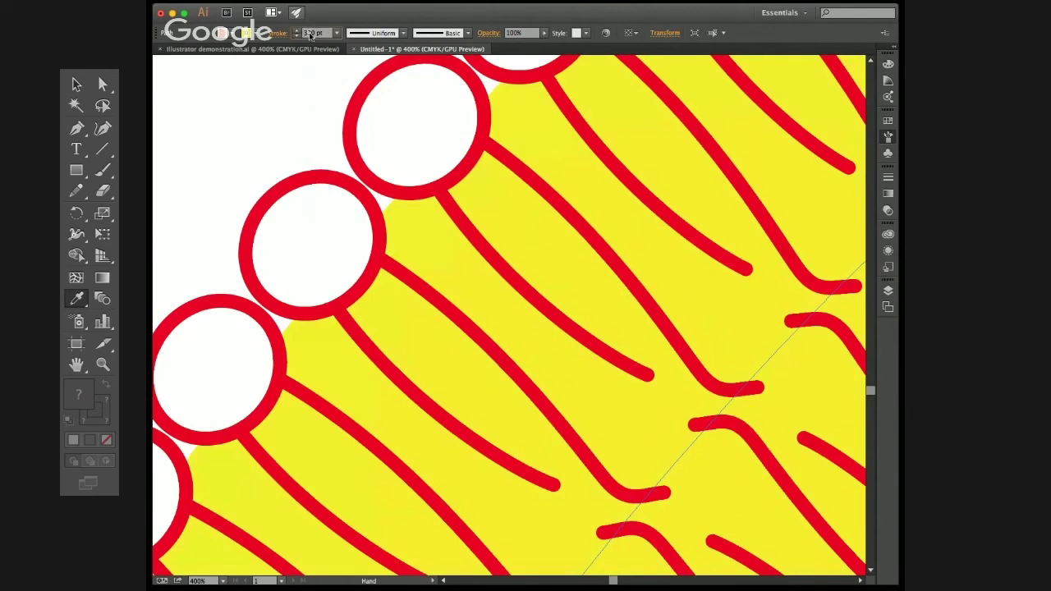
pyautogui.press('Return')
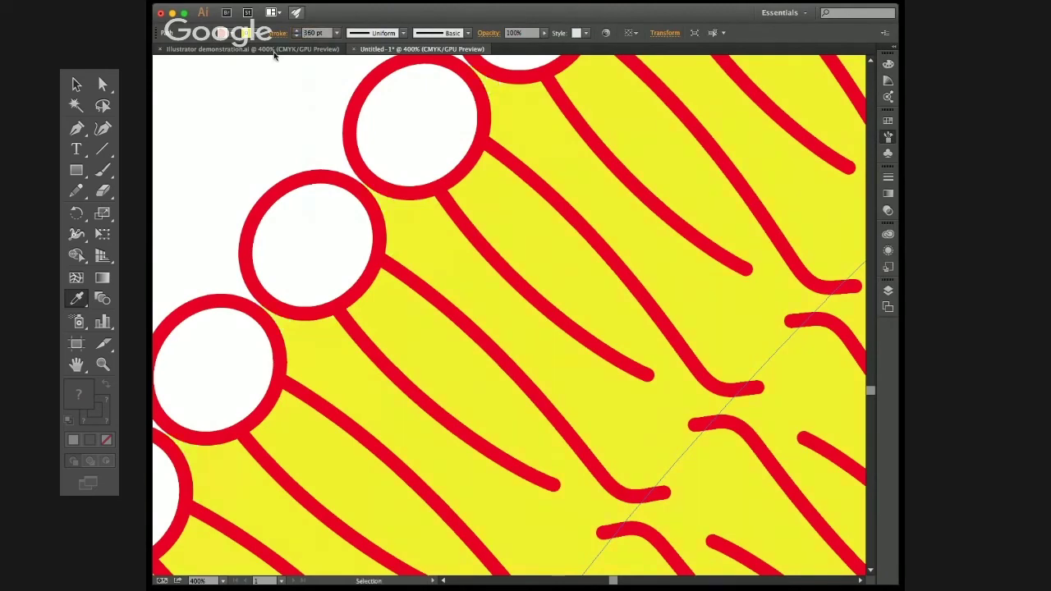
pyautogui.scroll(-9, 340, 242)
pyautogui.scroll(2, 368, 258)
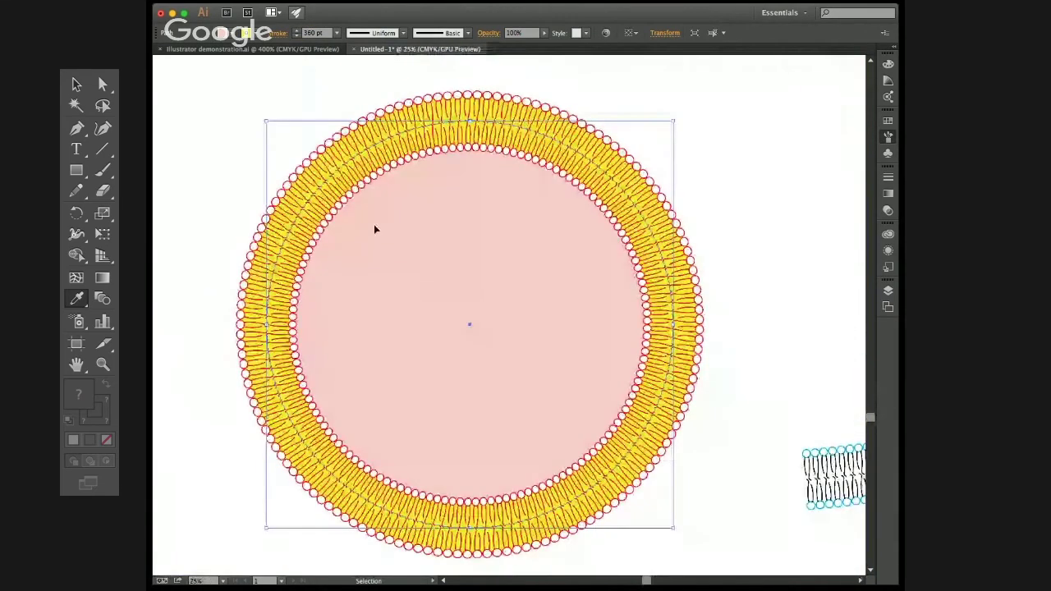
# Step: Try moving the yellow-stroked pink circle away from the membrane ring, and undo the move
pyautogui.click(749, 297)
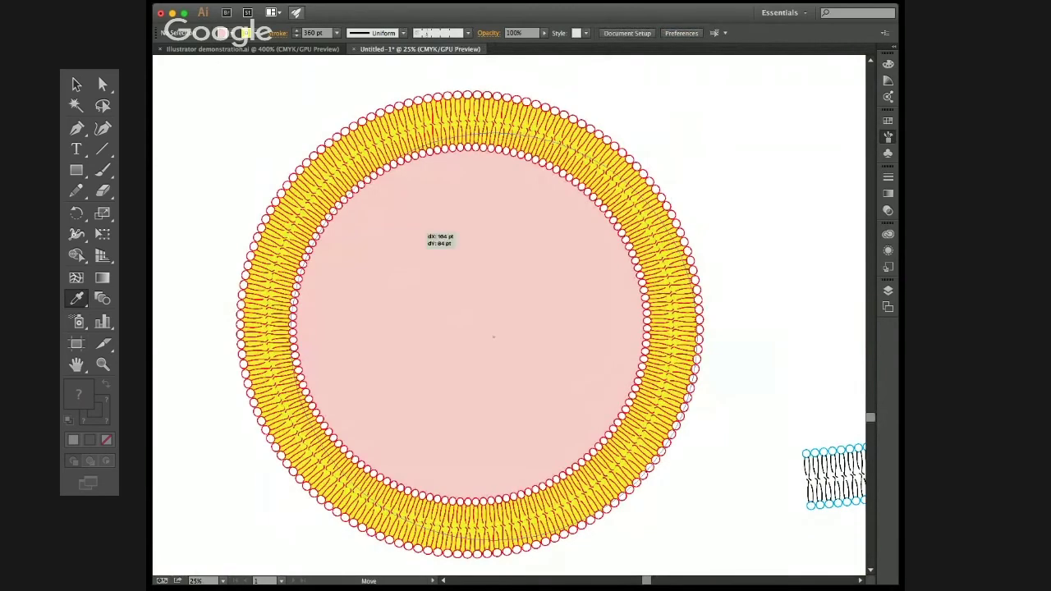
pyautogui.moveTo(439, 237); pyautogui.dragTo(549, 279)
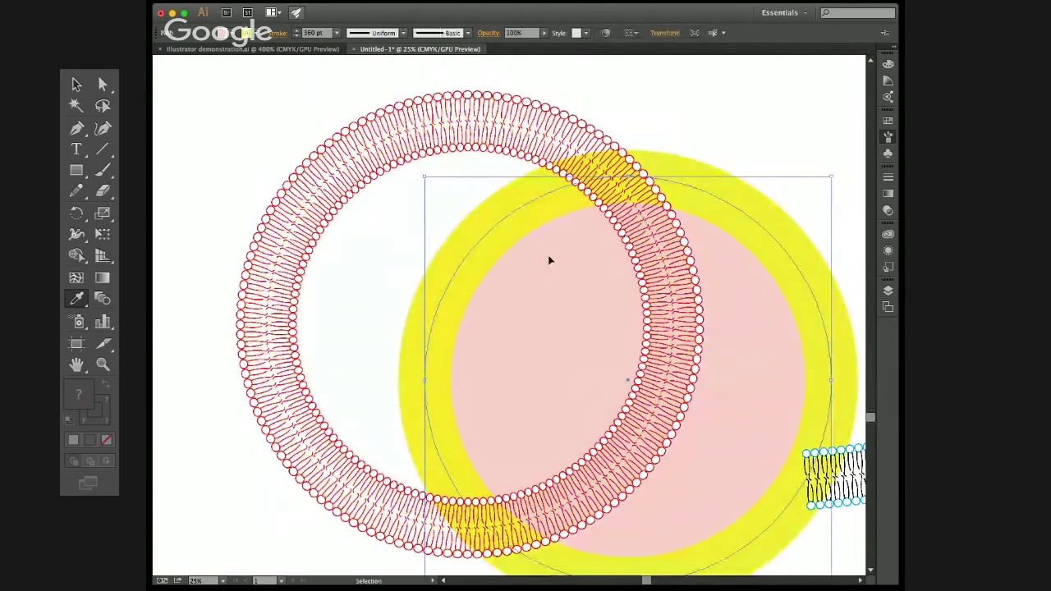
pyautogui.press('super+z')
# Step: Group the membrane ring with the yellow-stroked pink circle and test that they move together, undoing the test move
pyautogui.moveTo(673, 98); pyautogui.dragTo(433, 307)
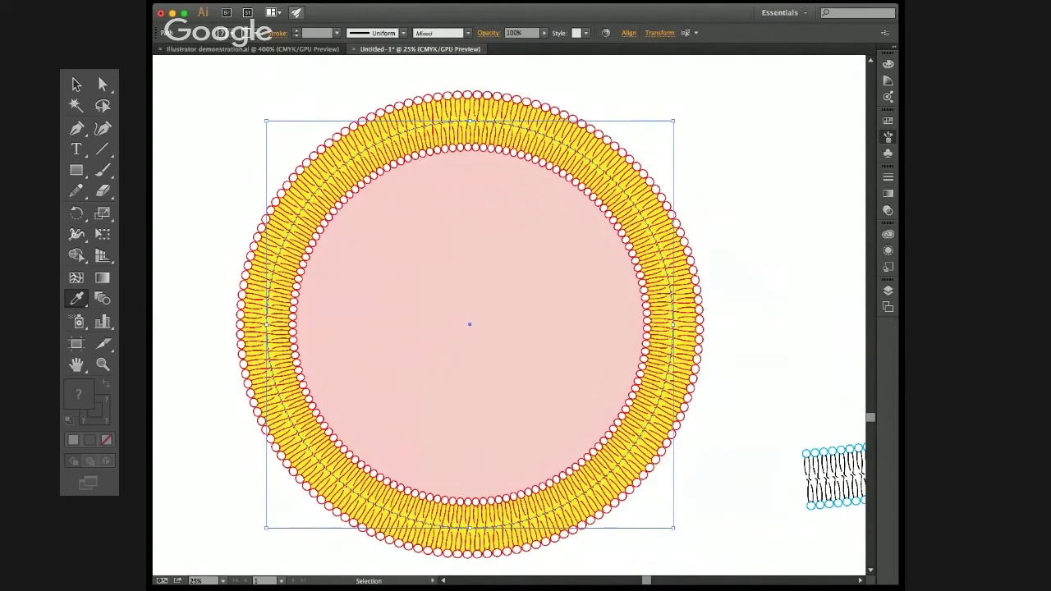
pyautogui.click(409, 265)
pyautogui.moveTo(409, 264); pyautogui.dragTo(536, 246)
pyautogui.press('super+z')
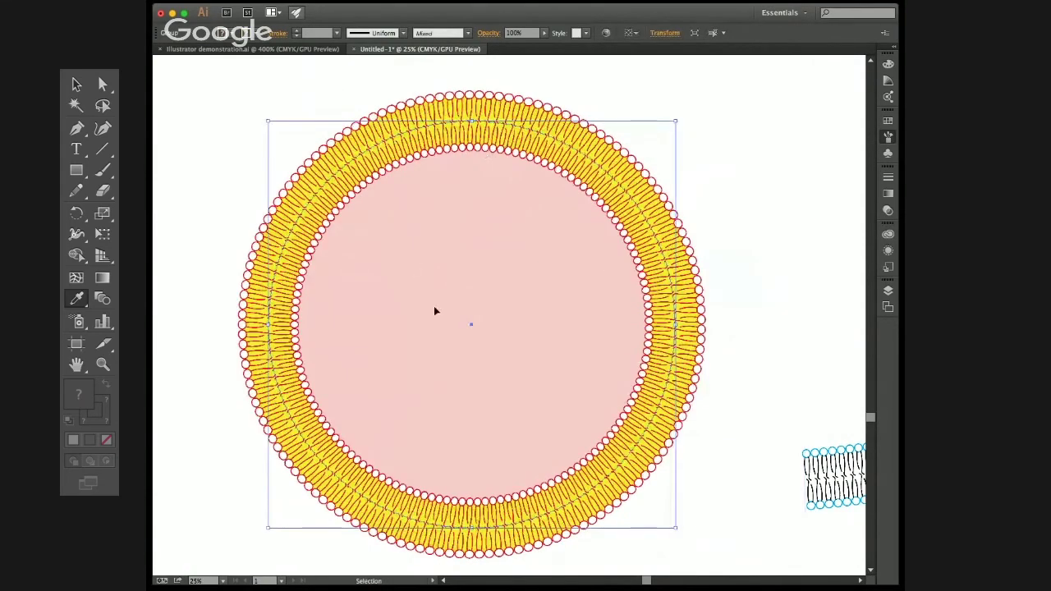
pyautogui.scroll(-1, 435, 307)
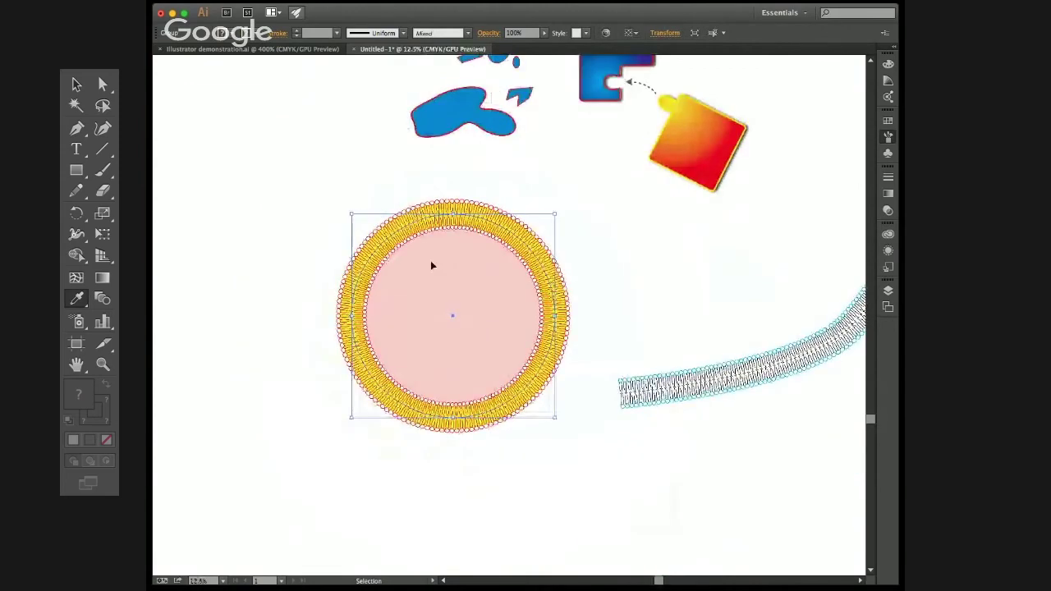
pyautogui.scroll(1, 433, 264)
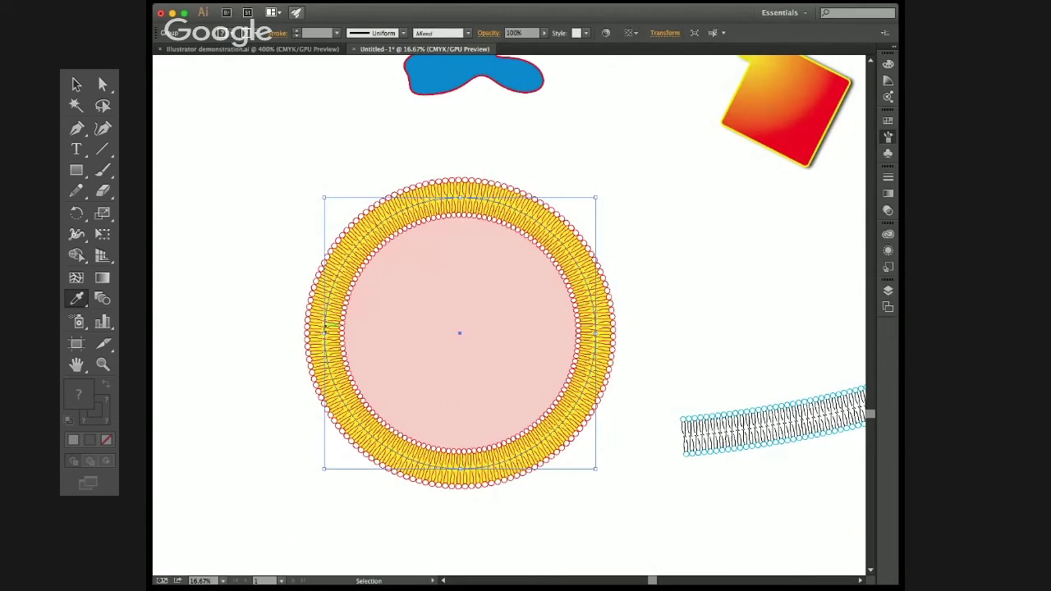
# Step: Stretch the grouped circular bilayer sideways into a wide ellipse and delete the blue-headed membrane strip beside it
pyautogui.moveTo(326, 333); pyautogui.dragTo(223, 336)
pyautogui.moveTo(597, 337); pyautogui.dragTo(707, 333)
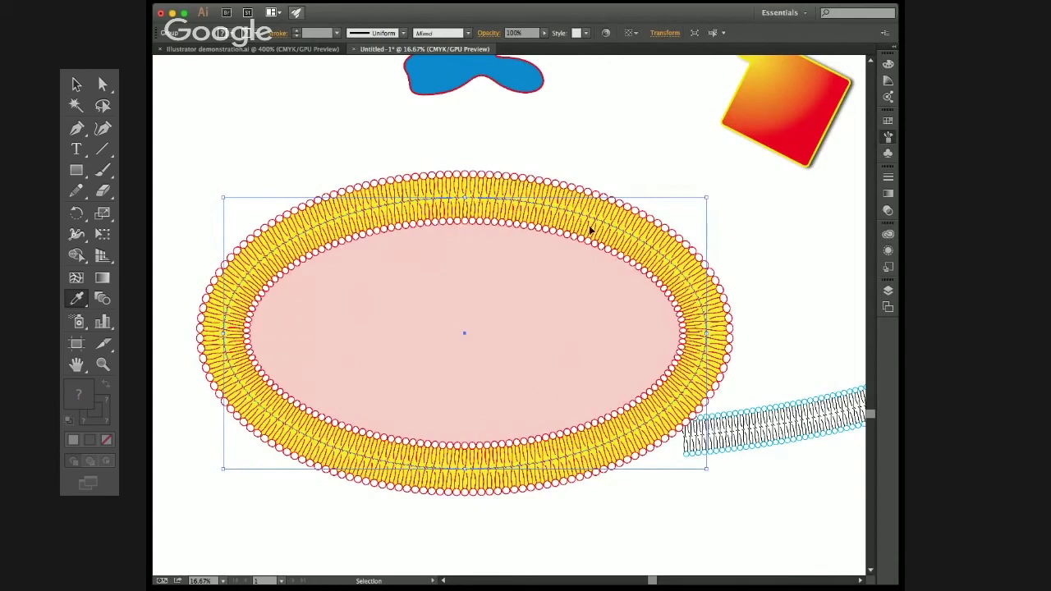
pyautogui.click(788, 429)
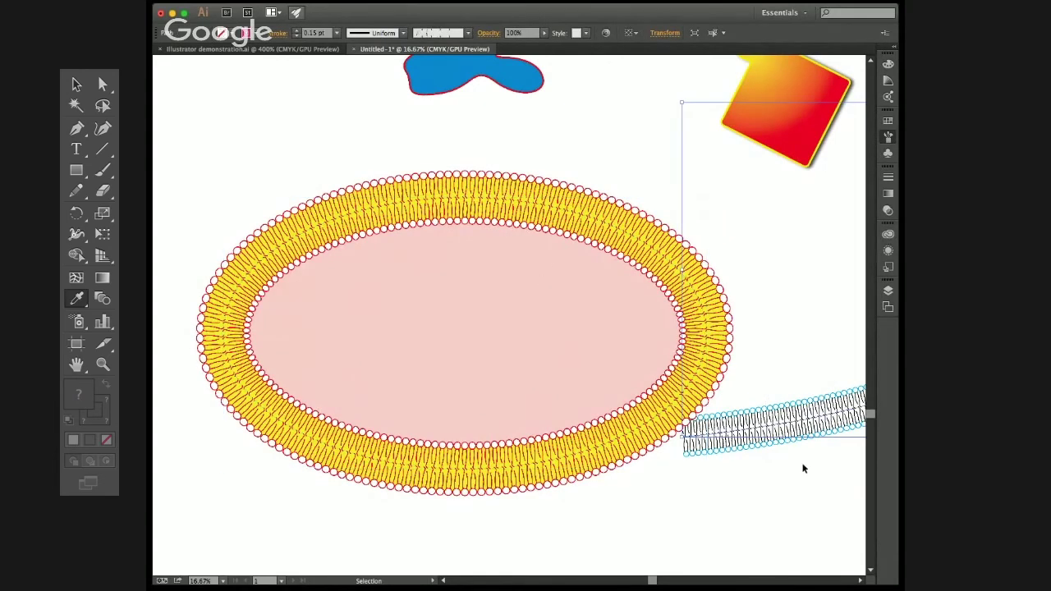
pyautogui.press('Delete')
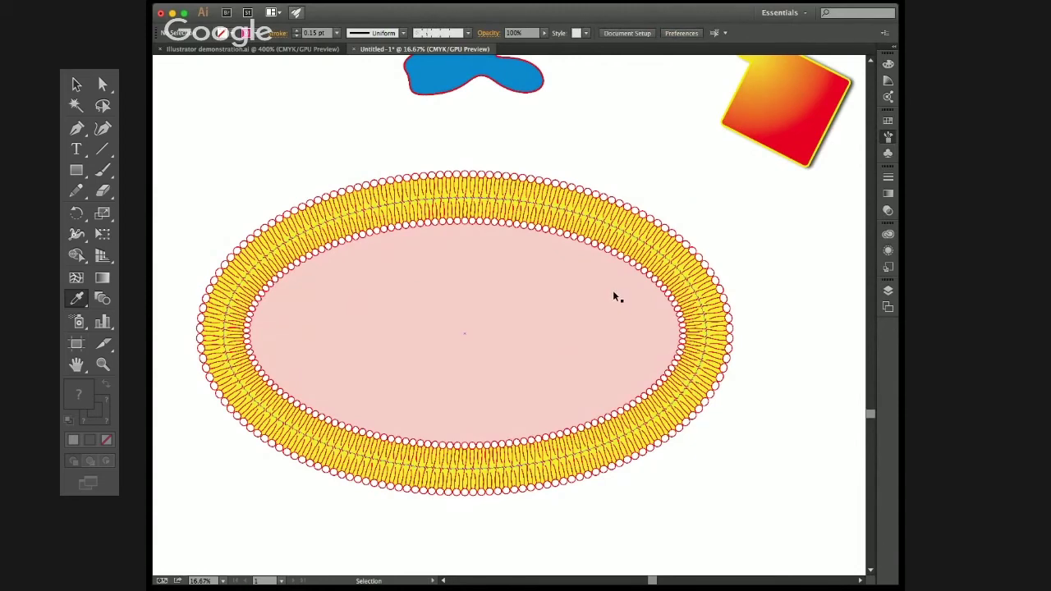
# Step: Examine the protein domain schematic in panel D of the Illustrator demonstration document
pyautogui.moveTo(581, 276); pyautogui.dragTo(603, 292)
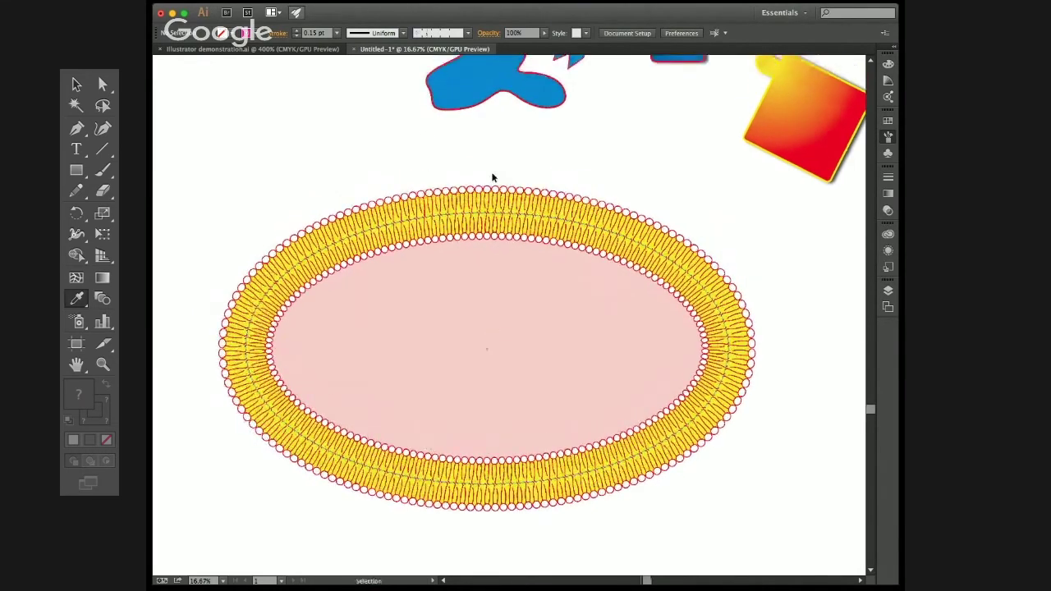
pyautogui.click(275, 50)
pyautogui.scroll(-3, 446, 264)
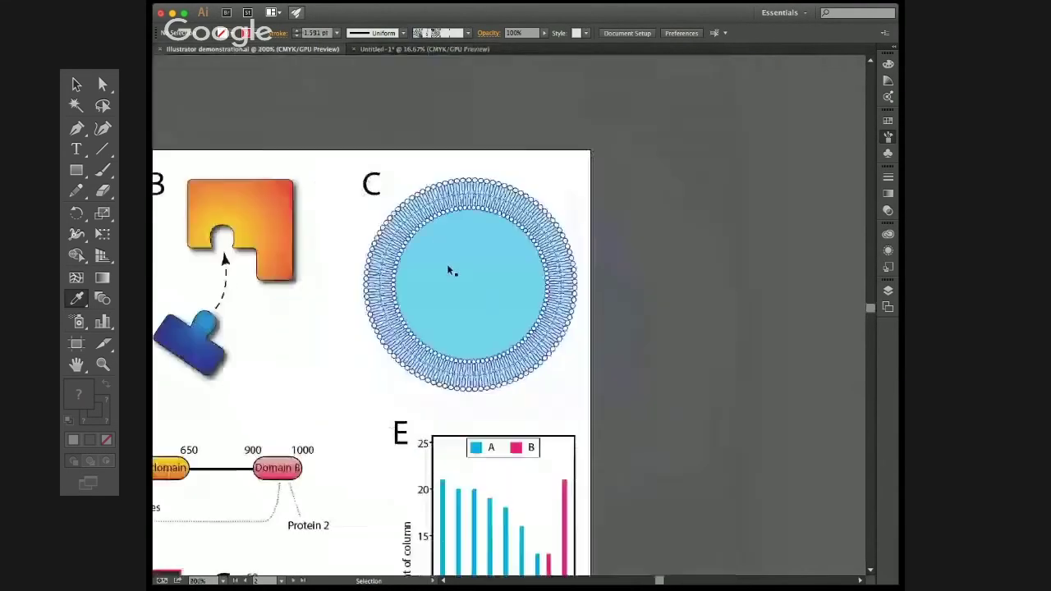
pyautogui.moveTo(389, 289); pyautogui.dragTo(613, 177)
pyautogui.scroll(2, 440, 306)
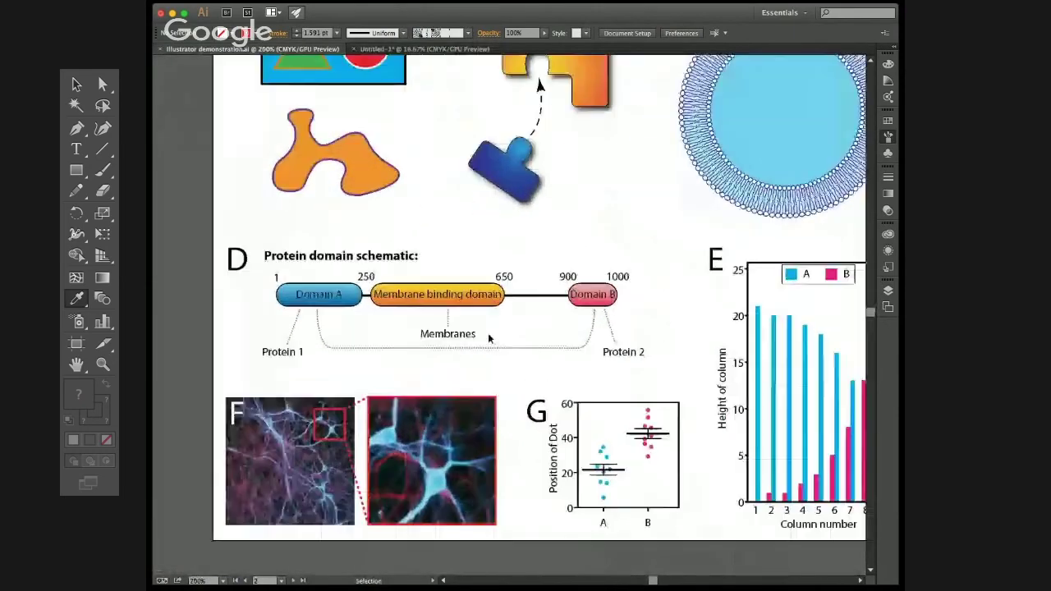
pyautogui.scroll(1, 440, 306)
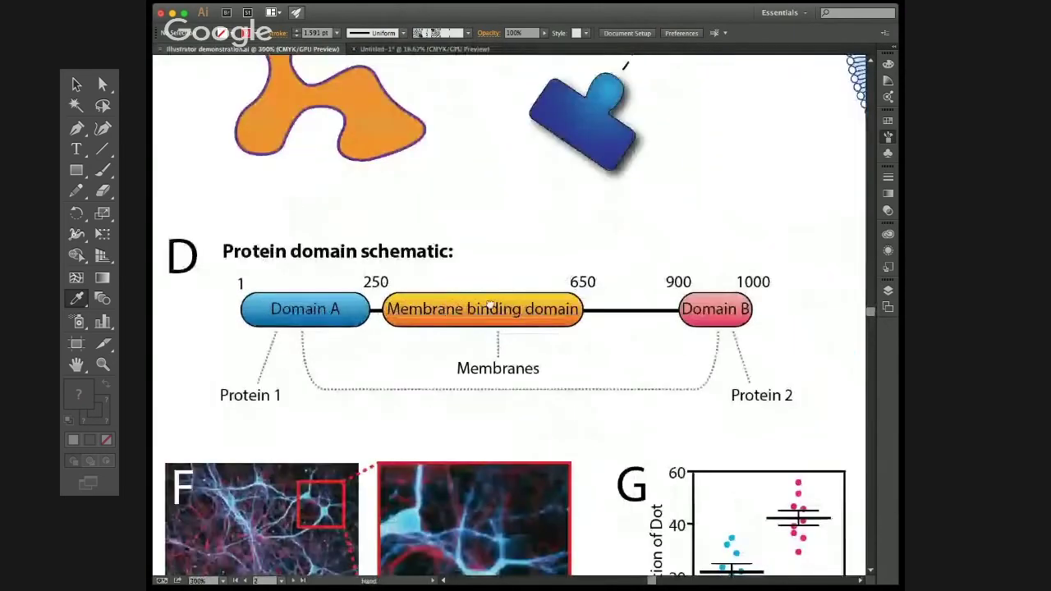
pyautogui.scroll(2, 493, 304)
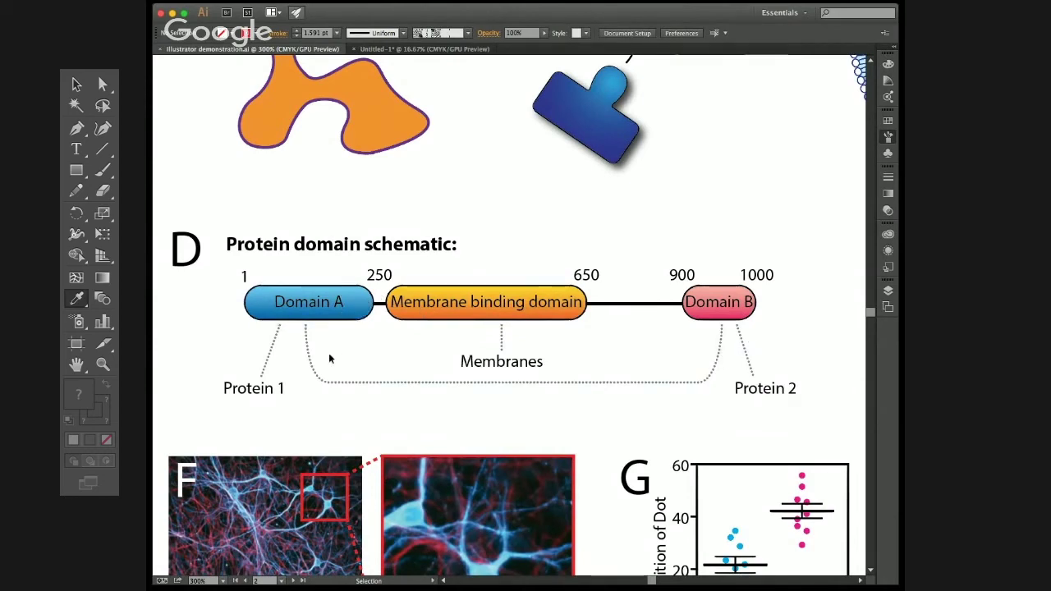
# Step: Return to the untitled document and draw three similar rectangles in a horizontal row in the blank area beside the elliptical membrane
pyautogui.click(403, 48)
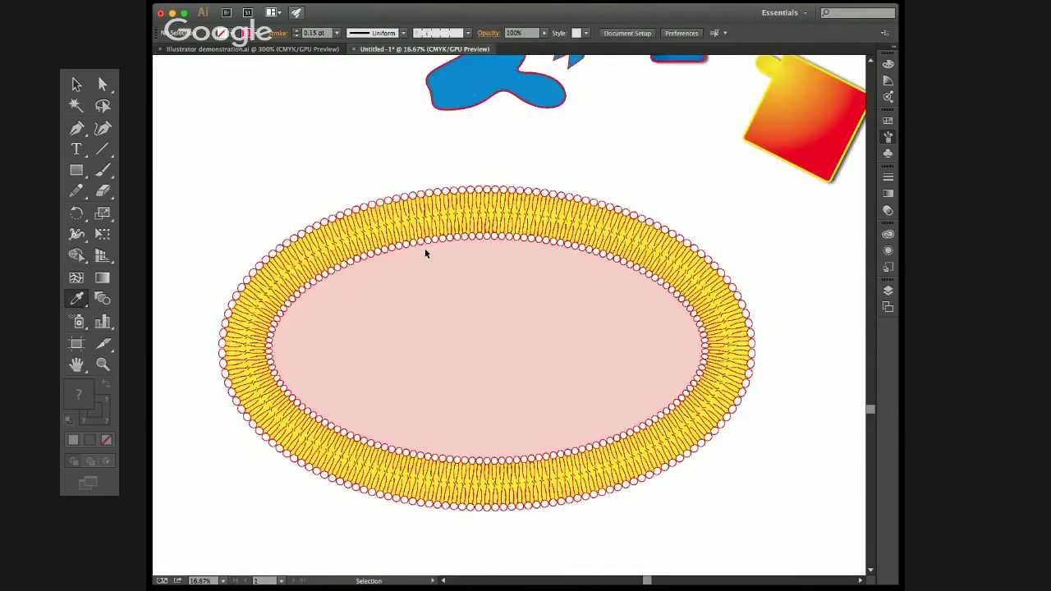
pyautogui.press('super+minus')
pyautogui.press('super+minus')
pyautogui.moveTo(623, 339); pyautogui.dragTo(308, 303)
pyautogui.press('super+plus')
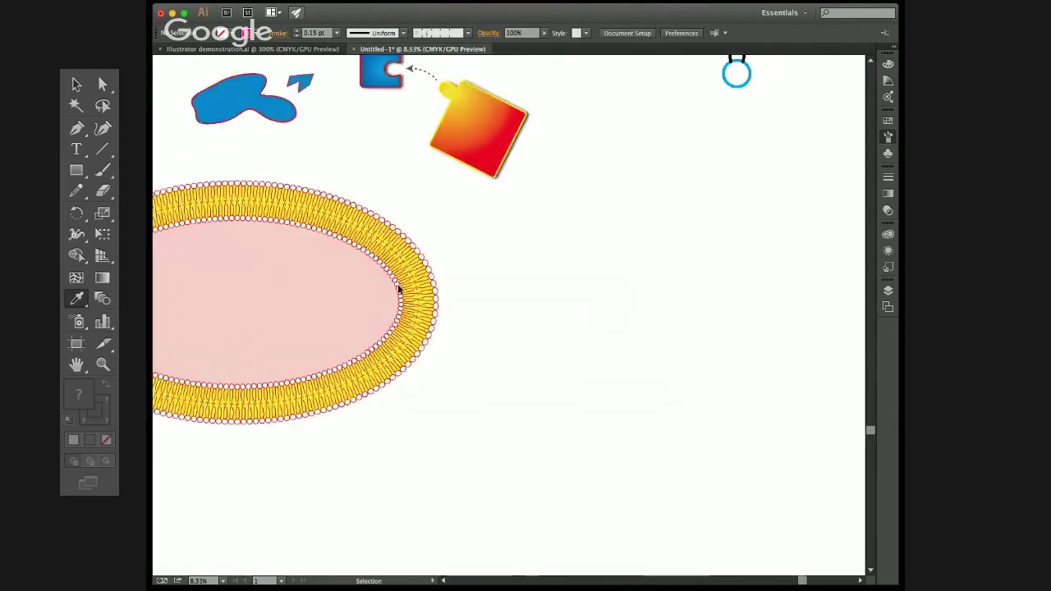
pyautogui.press('super+plus')
pyautogui.moveTo(506, 281); pyautogui.dragTo(338, 311)
pyautogui.press('l')
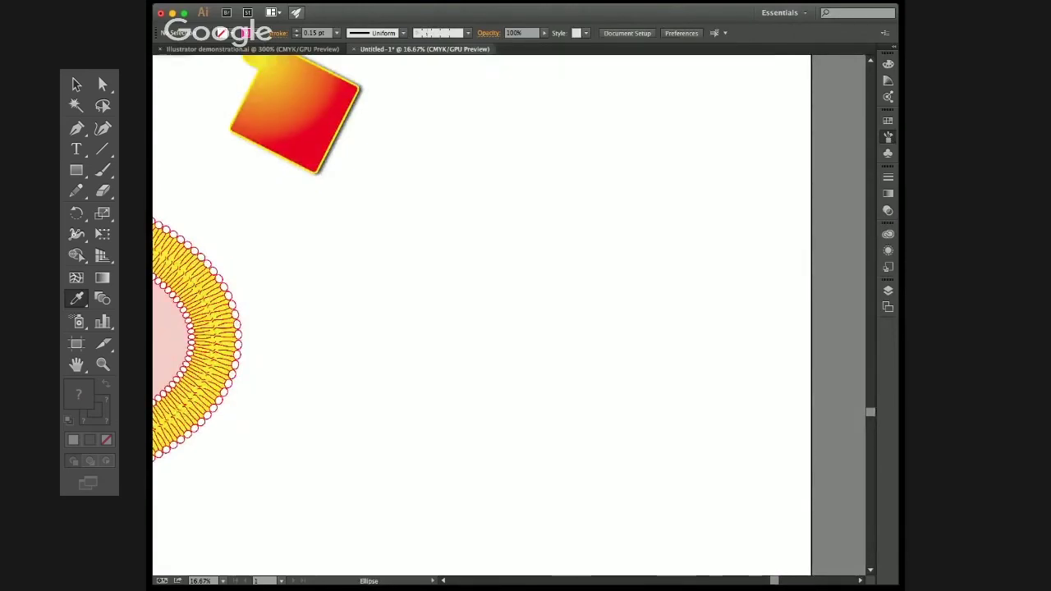
pyautogui.press('m')
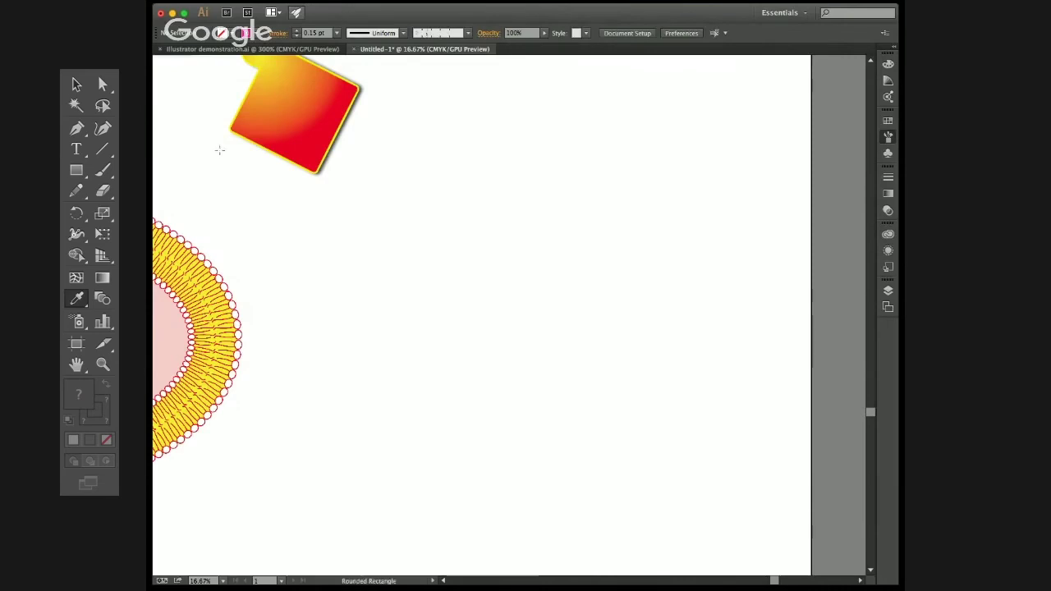
pyautogui.moveTo(301, 234); pyautogui.dragTo(406, 272)
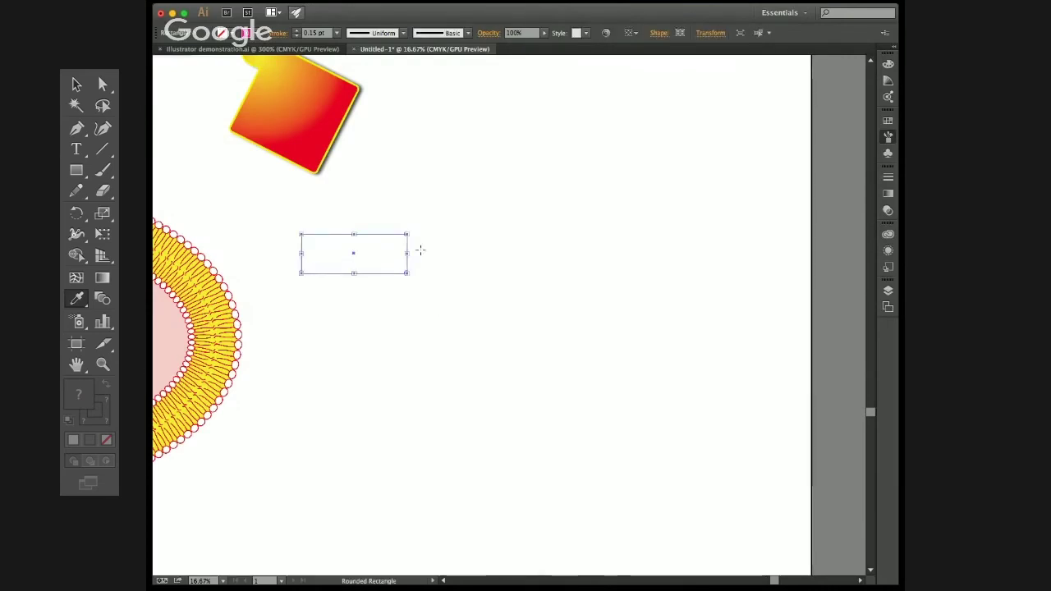
pyautogui.moveTo(429, 234); pyautogui.dragTo(524, 273)
pyautogui.moveTo(541, 235); pyautogui.dragTo(649, 272)
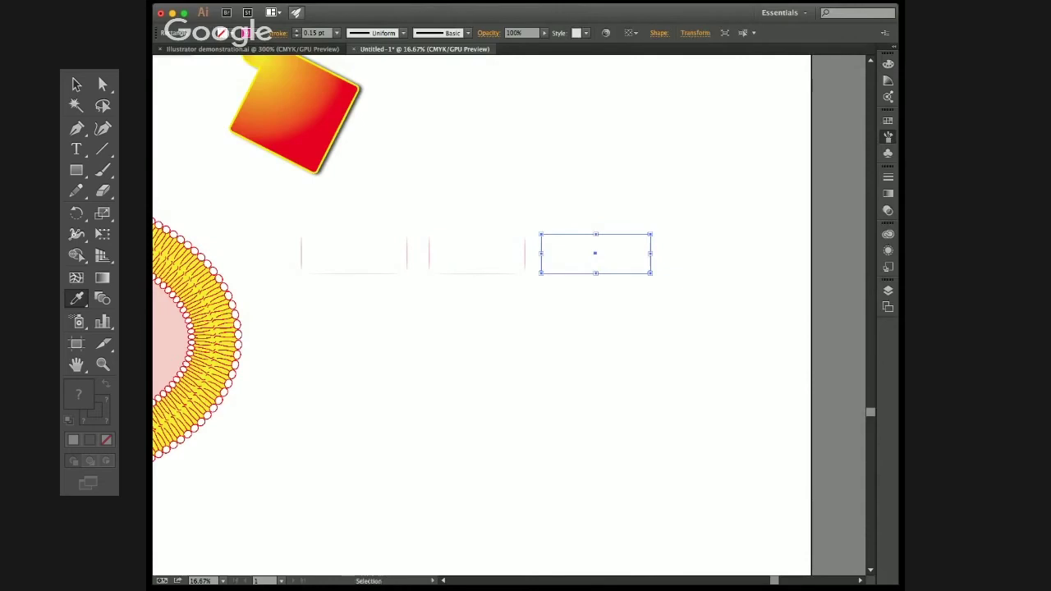
# Step: Set the stroke weight of all three rectangles to 6 pt
pyautogui.moveTo(322, 300); pyautogui.dragTo(542, 198)
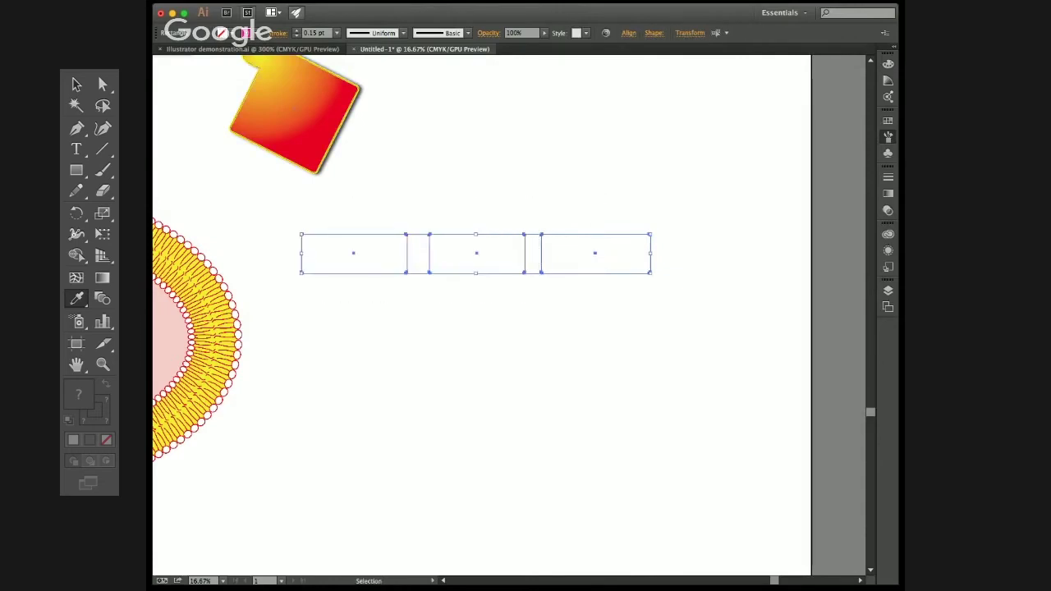
pyautogui.click(336, 33)
pyautogui.click(351, 146)
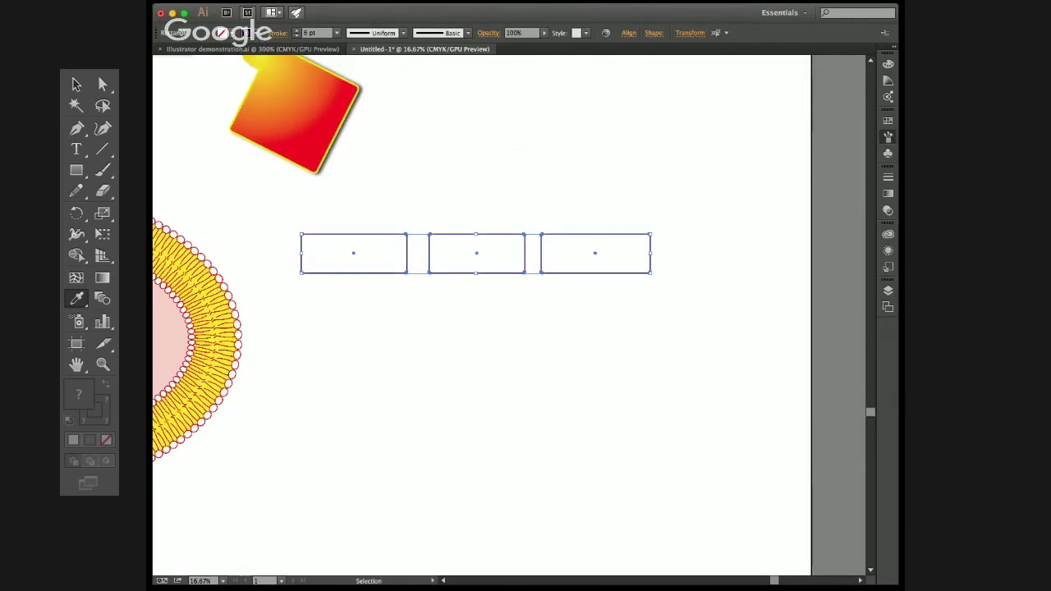
# Step: Fill the row of rectangles green, blue and orange from left to right
pyautogui.click(477, 251)
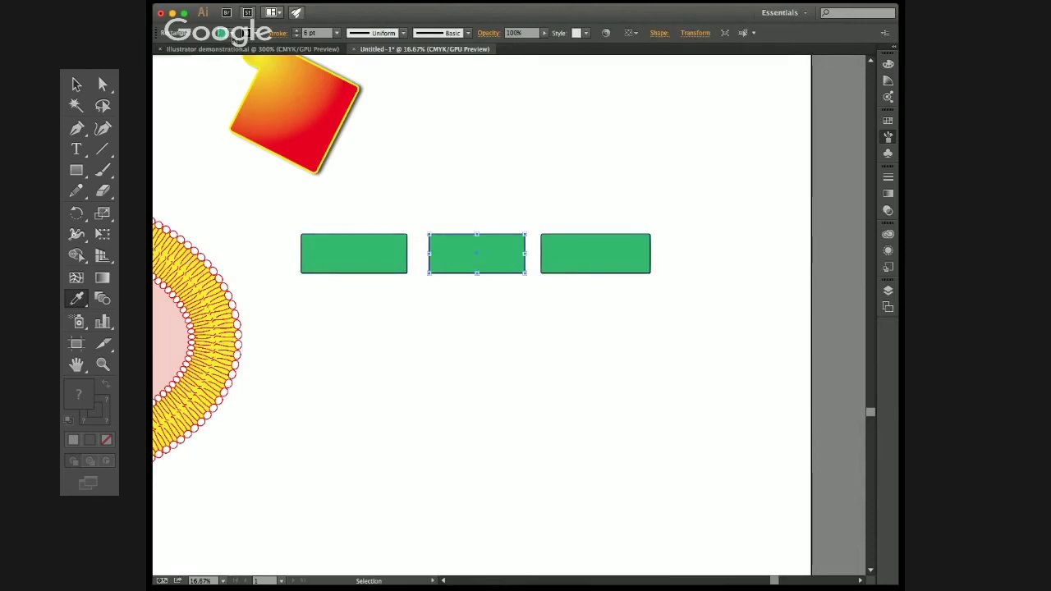
pyautogui.click(229, 34)
pyautogui.click(577, 239)
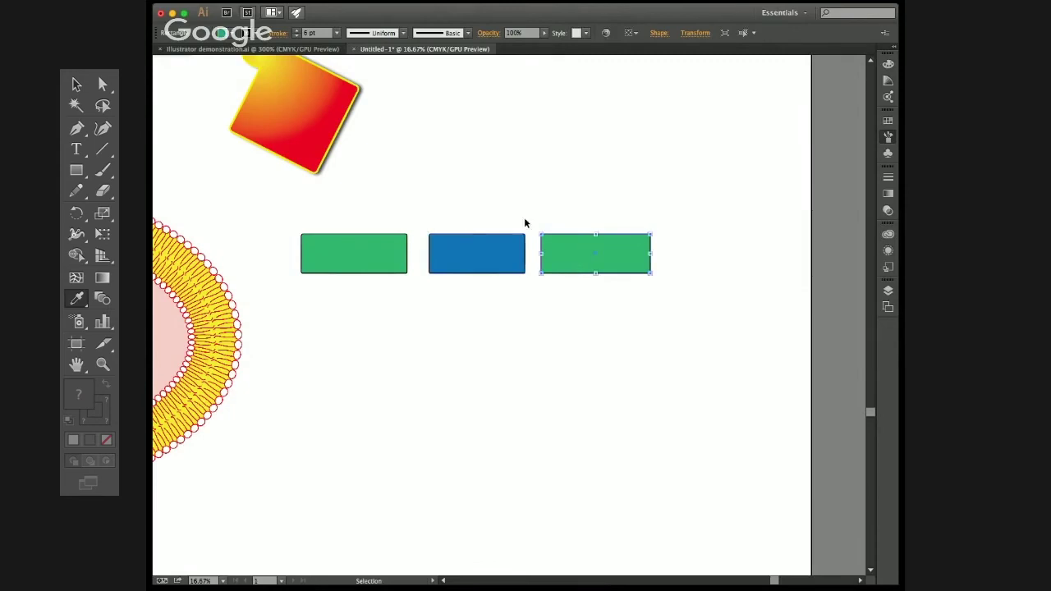
pyautogui.click(232, 34)
pyautogui.click(582, 183)
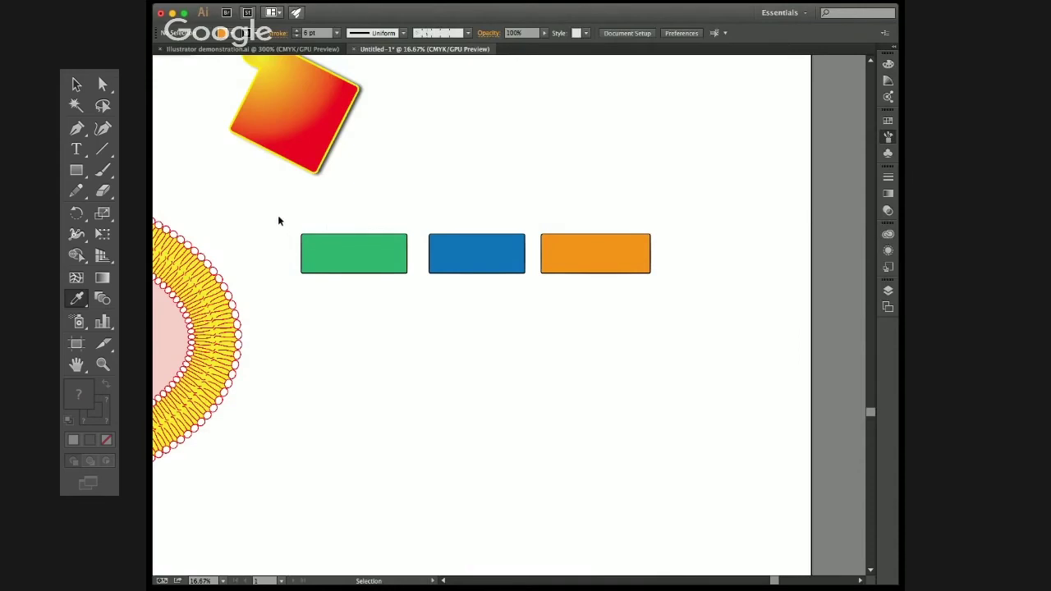
# Step: Draw a straight horizontal line across all three rectangles, extending past both ends, with a stroke weight of 40 pt
pyautogui.press('\\')
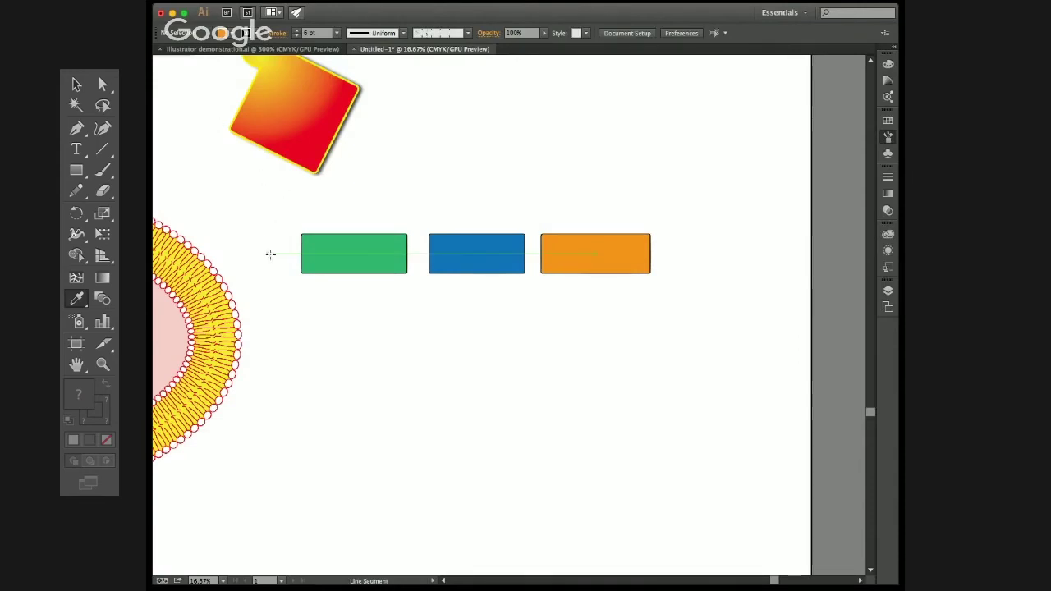
pyautogui.moveTo(274, 245); pyautogui.dragTo(696, 254)
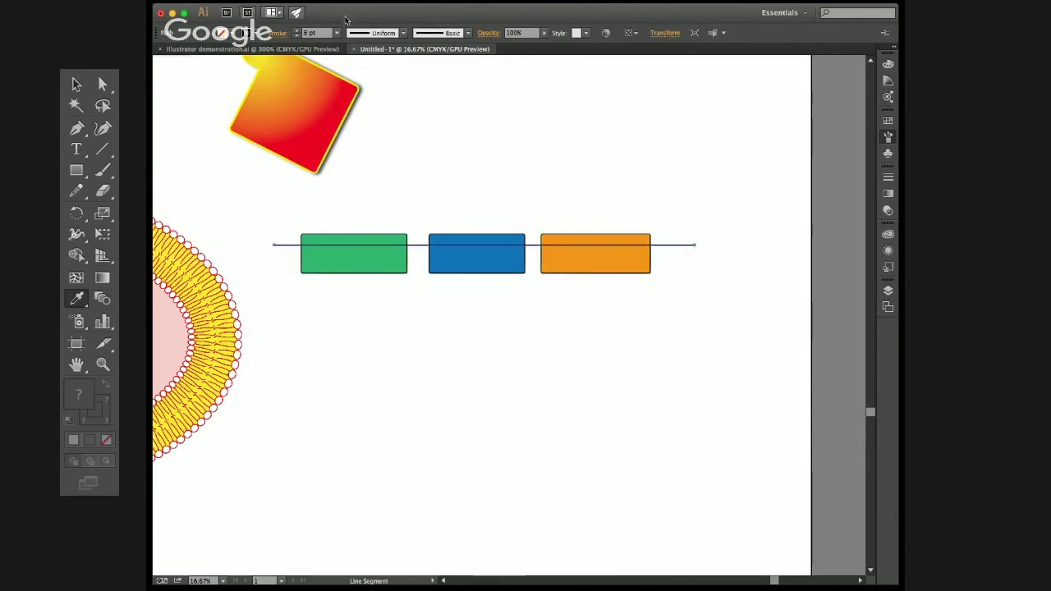
pyautogui.click(352, 219)
pyautogui.press('v')
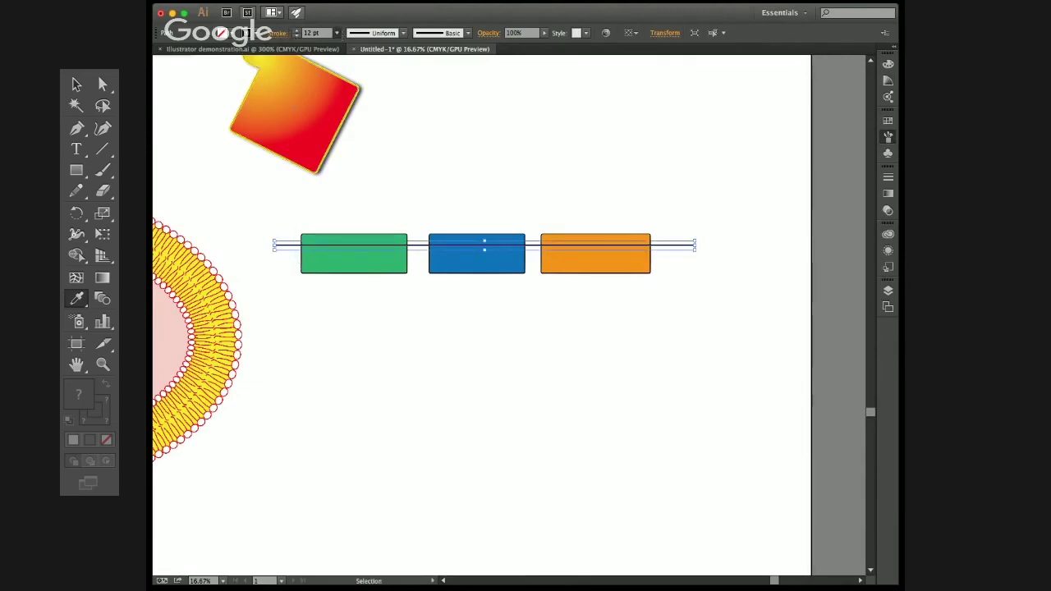
pyautogui.click(318, 205)
pyautogui.click(509, 172)
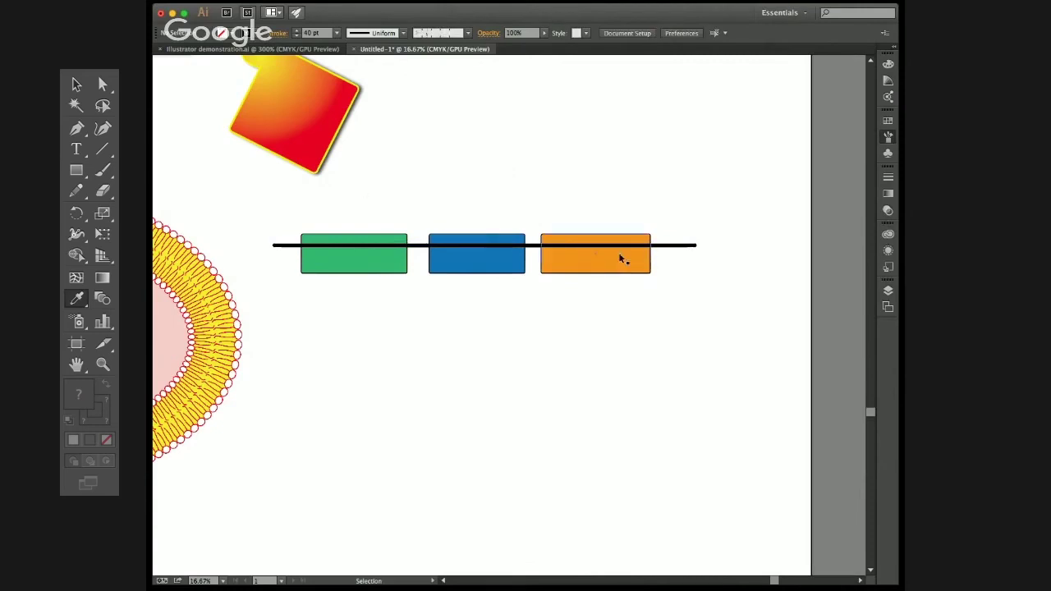
# Step: Spread the green and orange rectangles outward and centre all three rectangles vertically on the line
pyautogui.moveTo(618, 253); pyautogui.dragTo(649, 244)
pyautogui.moveTo(401, 260); pyautogui.dragTo(383, 243)
pyautogui.moveTo(258, 204); pyautogui.dragTo(731, 297)
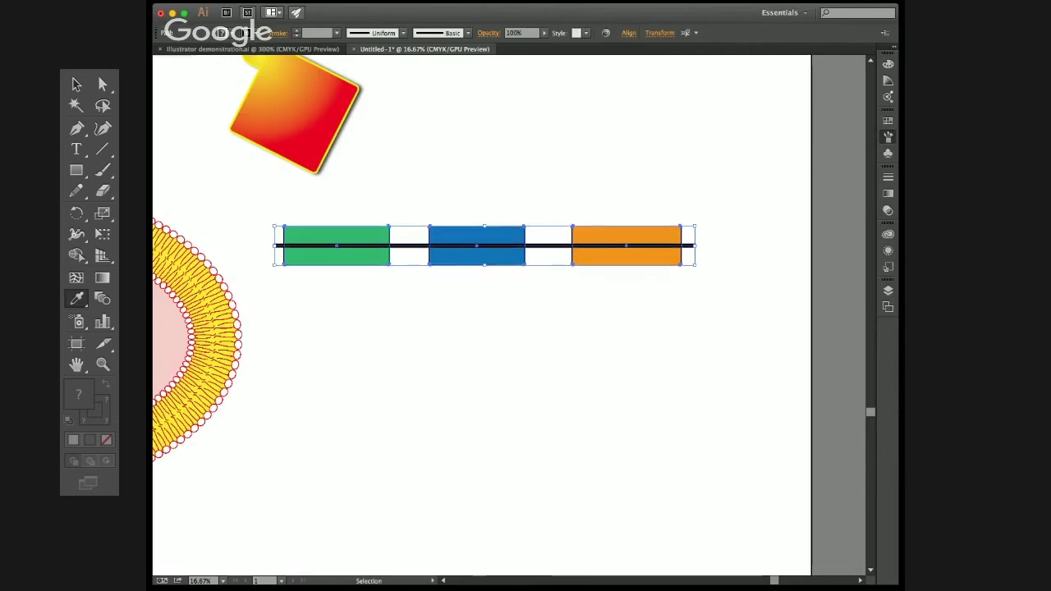
# Step: Send the black line behind the three colored rectangles
pyautogui.click(568, 197)
pyautogui.click(546, 246)
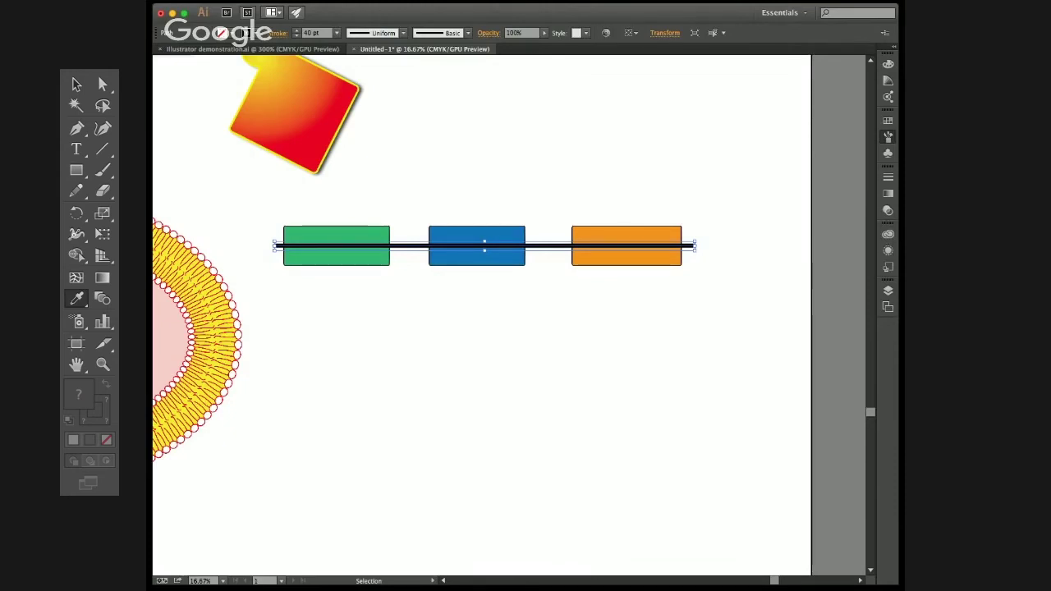
pyautogui.click(557, 204)
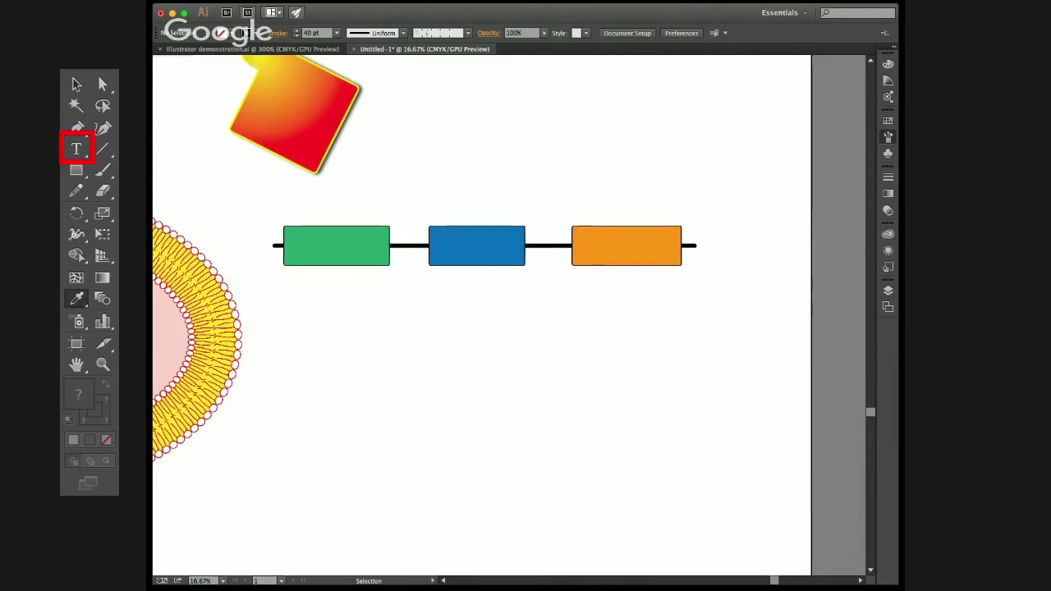
# Step: Add a "Domain 1" text label at 72 pt and place it on the green rectangle
pyautogui.press('t')
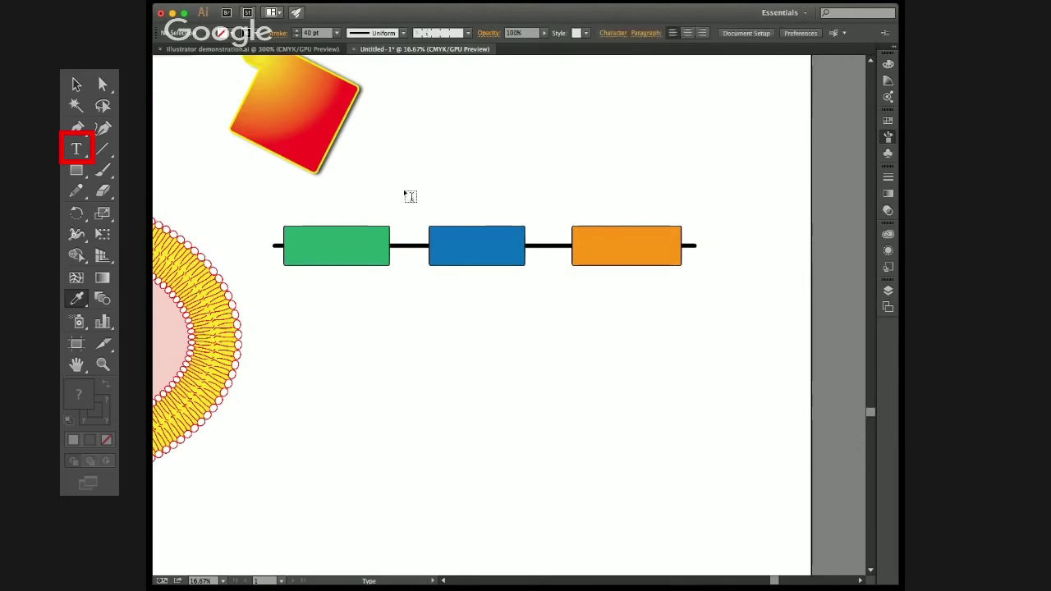
pyautogui.click(363, 330)
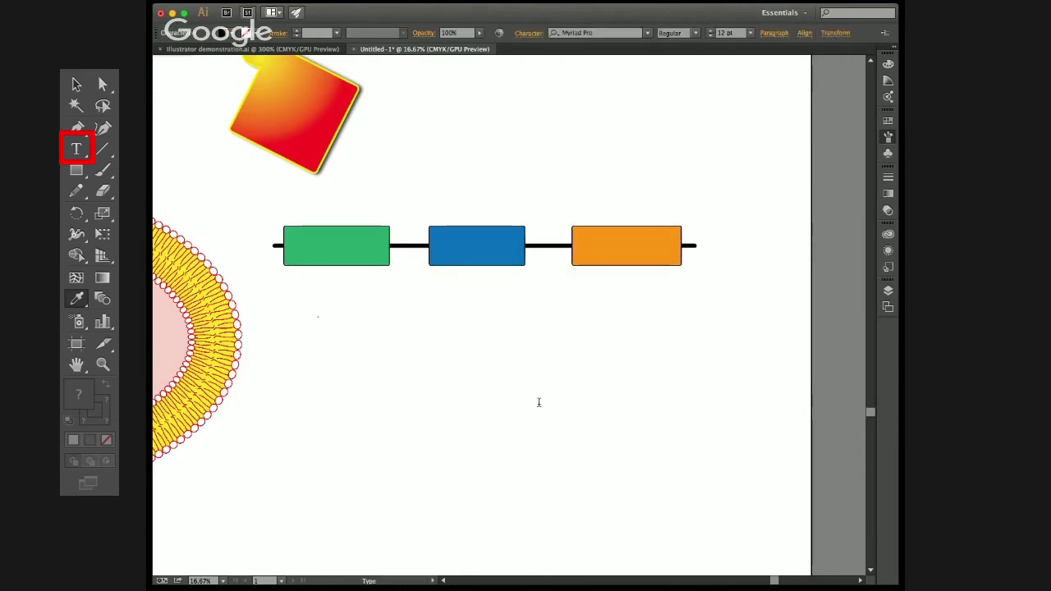
pyautogui.write('text')
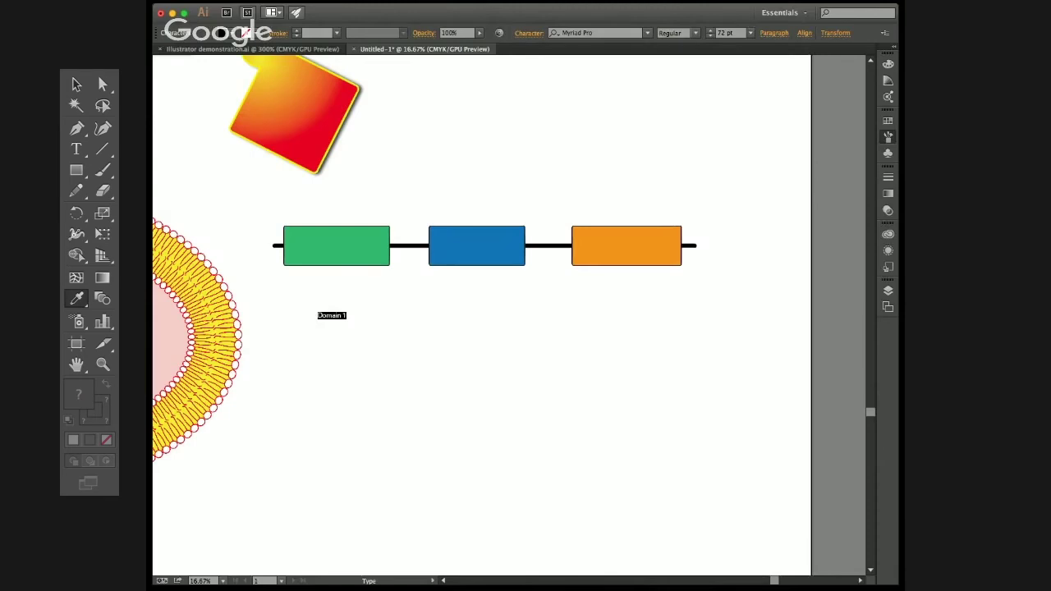
pyautogui.press('Escape')
pyautogui.moveTo(335, 317); pyautogui.dragTo(341, 250)
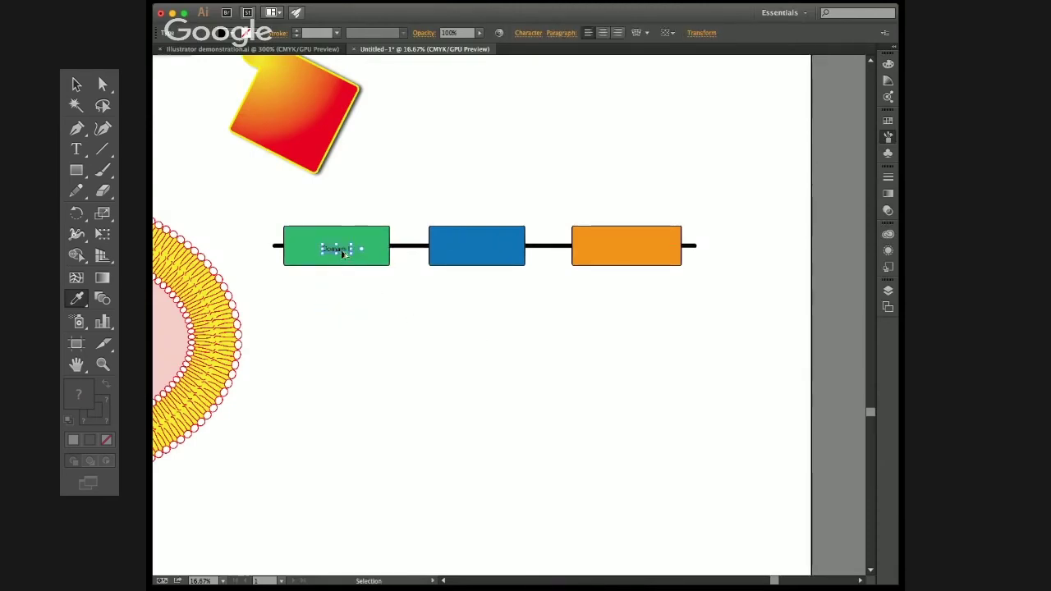
# Step: Nudge the "Domain 1" label up to the middle of the green rectangle and set its paragraph alignment to centered
pyautogui.scroll(3, 342, 251)
pyautogui.scroll(-1, 342, 252)
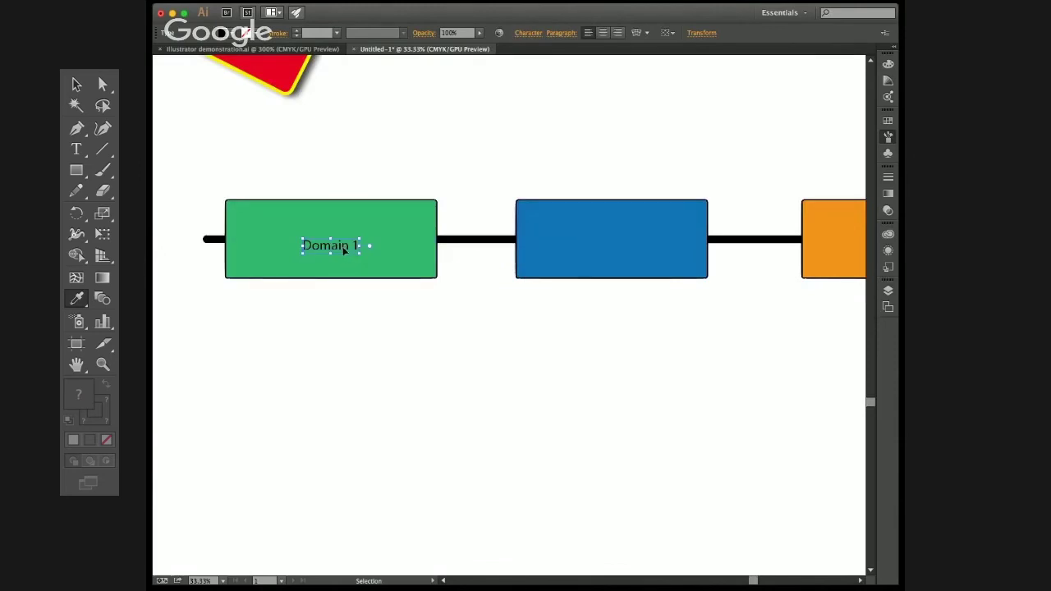
pyautogui.press('super+0')
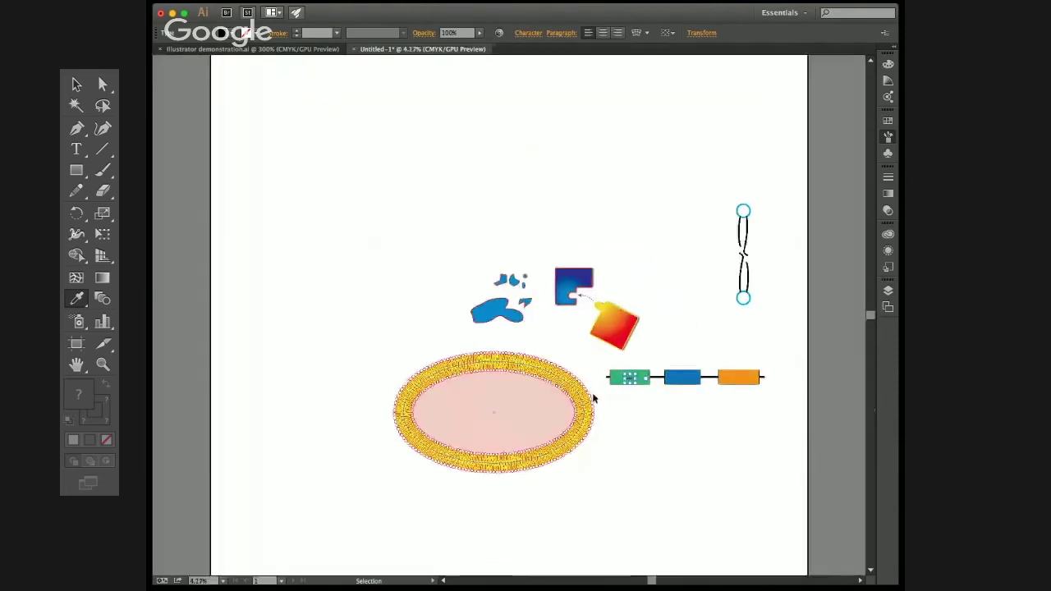
pyautogui.scroll(6, 607, 398)
pyautogui.moveTo(708, 351); pyautogui.dragTo(416, 363)
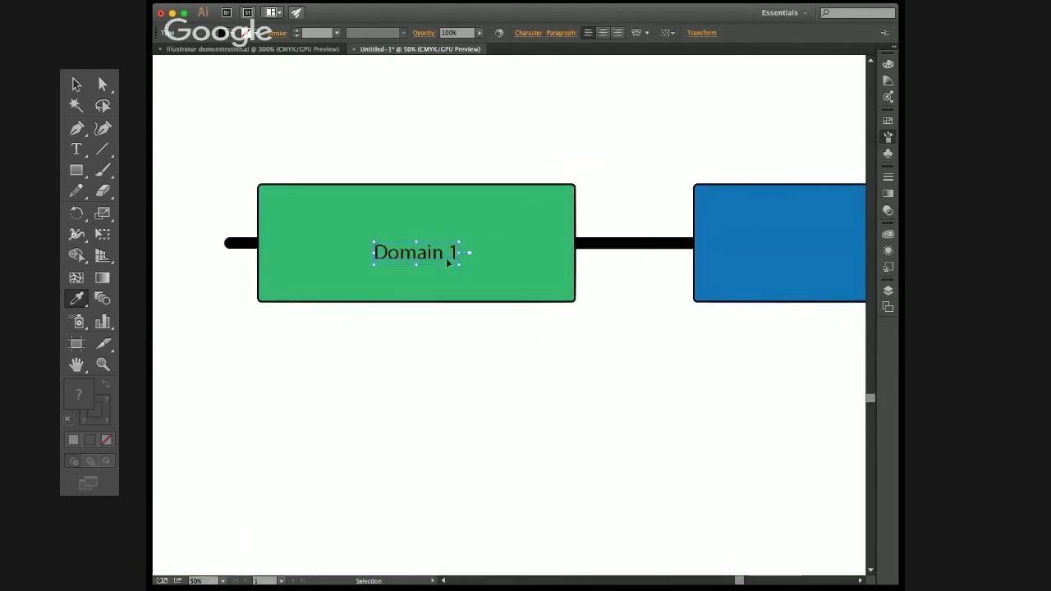
pyautogui.moveTo(432, 253); pyautogui.dragTo(429, 243)
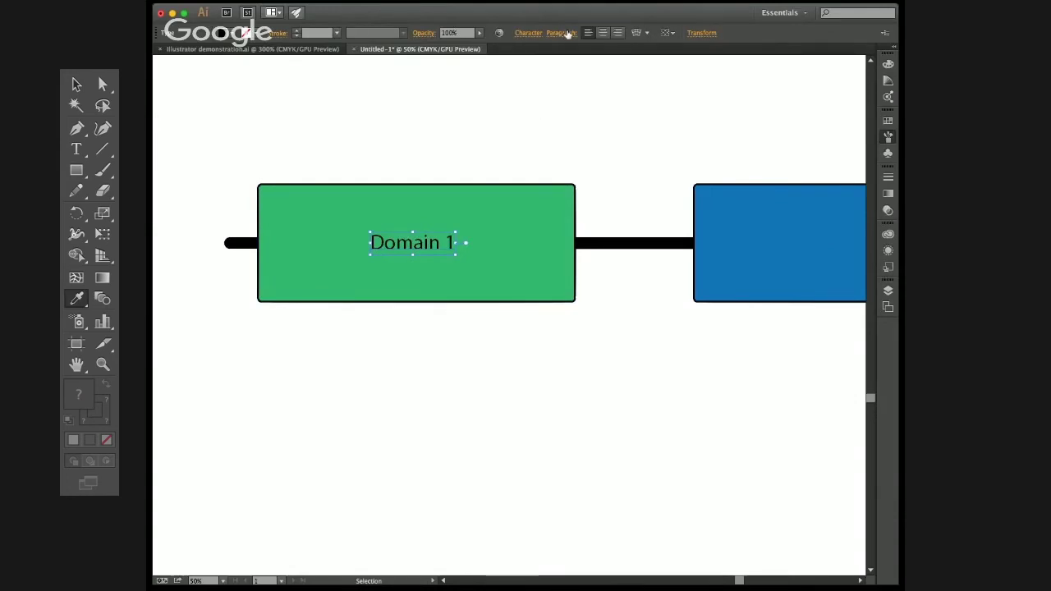
pyautogui.click(605, 33)
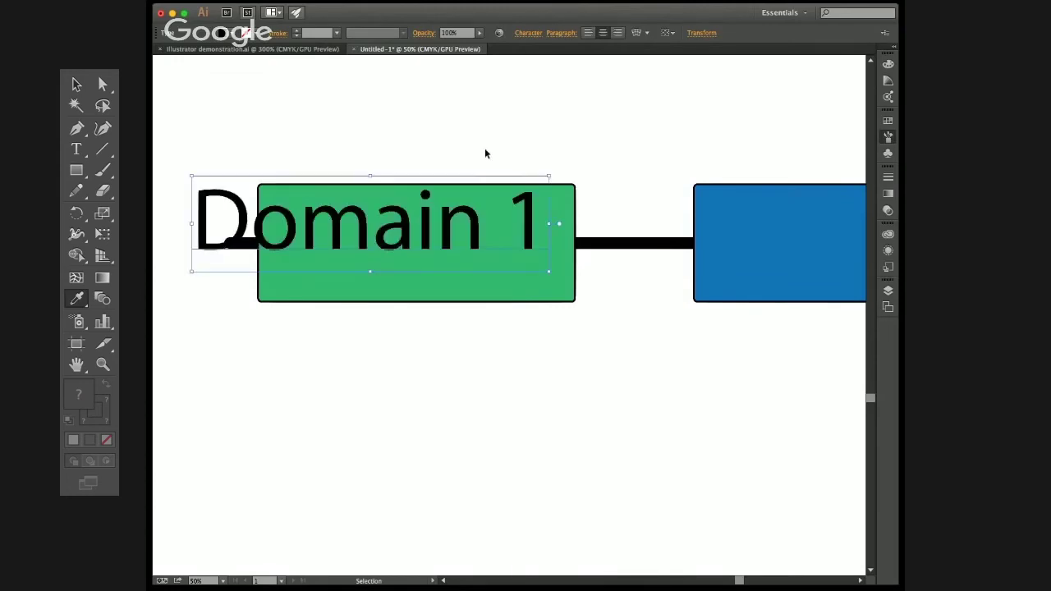
# Step: Shrink the "Domain 1" label so it fits inside the green rectangle and centre it there
pyautogui.moveTo(442, 215); pyautogui.dragTo(509, 238)
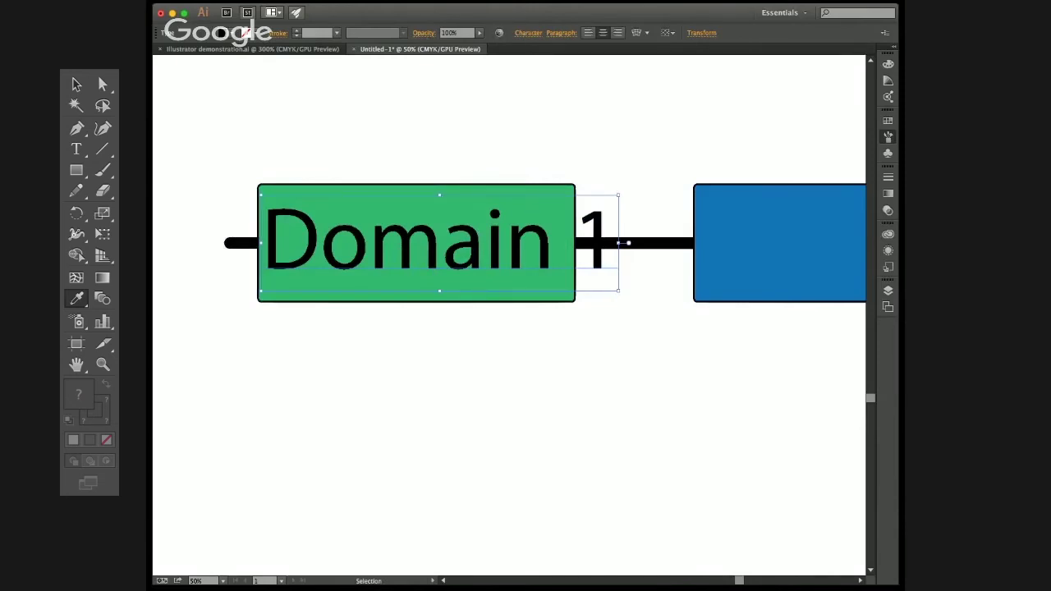
pyautogui.press('Return')
pyautogui.click(320, 112)
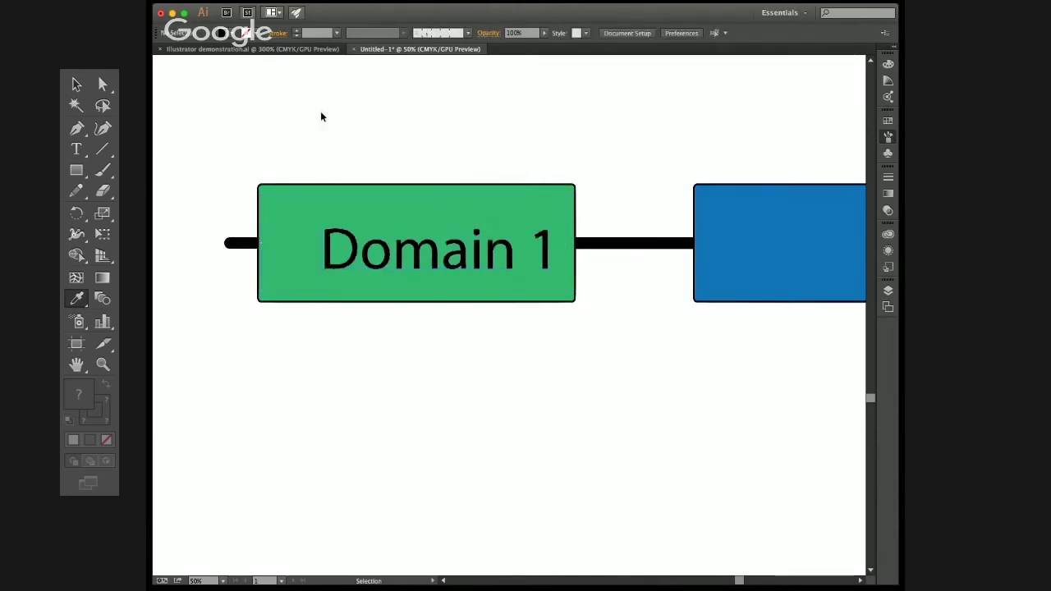
pyautogui.scroll(-1, 413, 186)
pyautogui.scroll(-1, 415, 189)
pyautogui.hscroll(3, 520, 237)
pyautogui.scroll(-1, 418, 296)
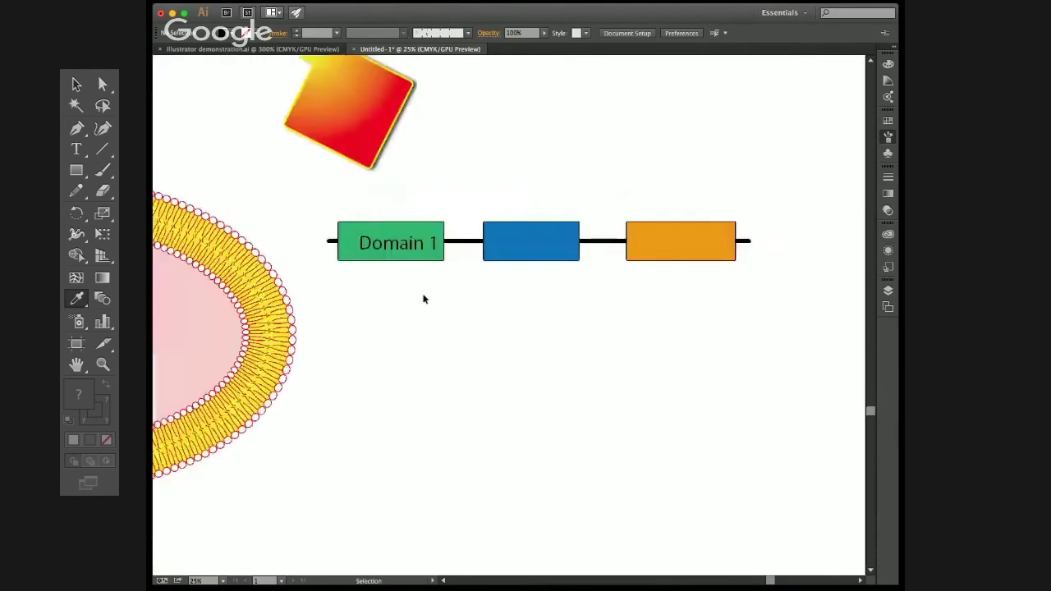
pyautogui.moveTo(404, 257); pyautogui.dragTo(393, 258)
# Step: Add a "Domain 2" text label in the empty space below the blue rectangle
pyautogui.press('t')
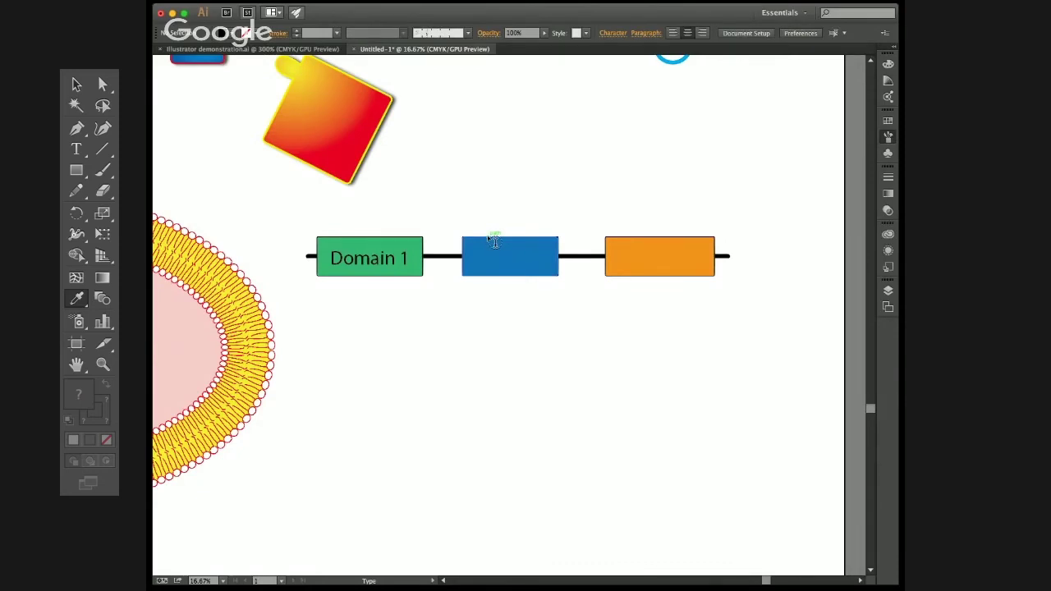
pyautogui.click(461, 332)
pyautogui.write('D')
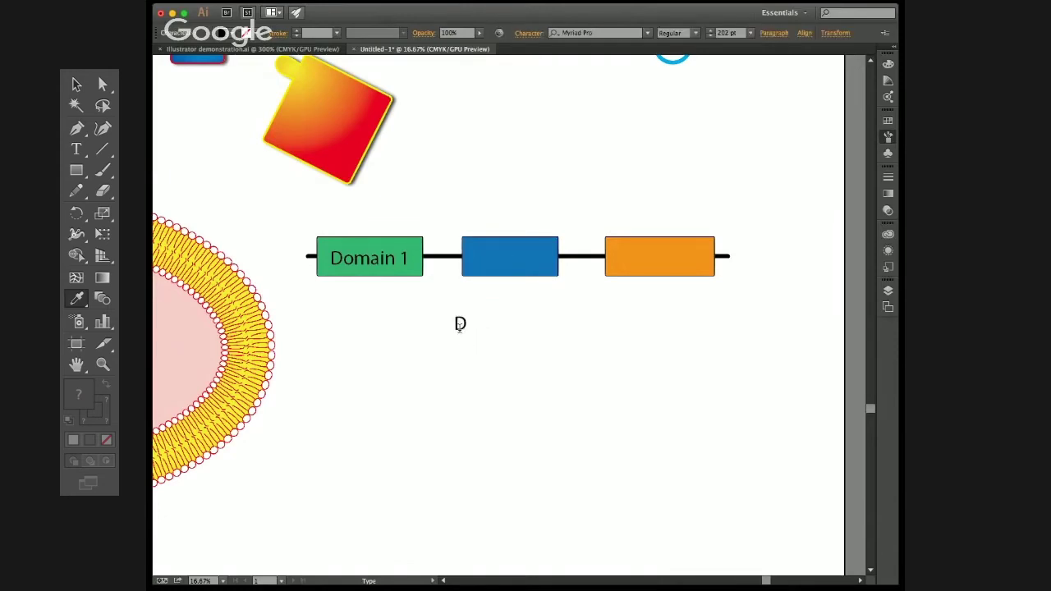
pyautogui.write('omain 2')
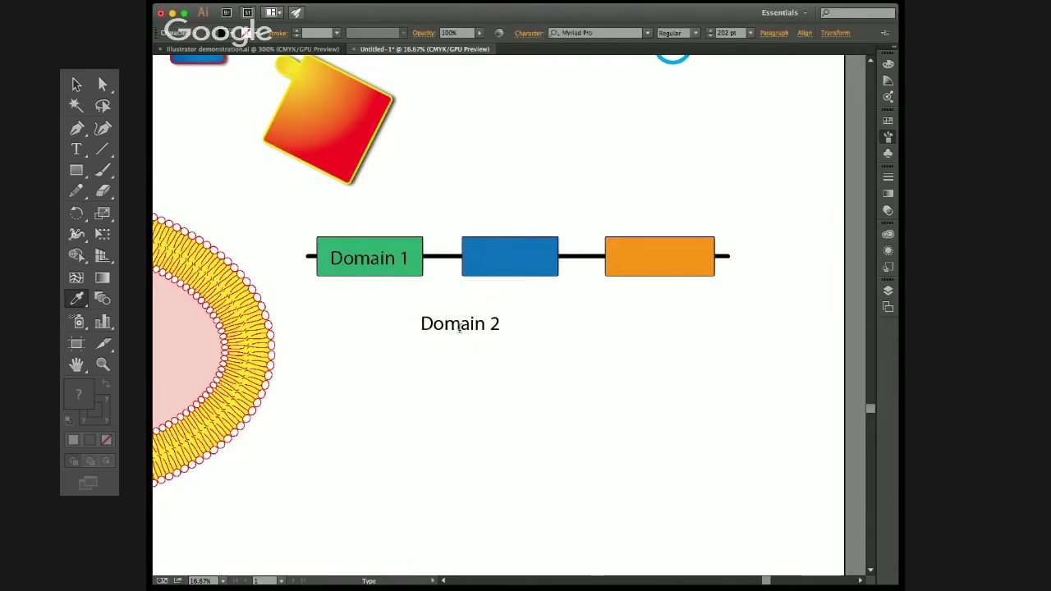
pyautogui.press('Escape')
# Step: Place the "Domain 2" label on the blue rectangle and a copy of it on the orange rectangle, reworded as "Domain 3"
pyautogui.moveTo(473, 327); pyautogui.dragTo(662, 263)
pyautogui.click(470, 350)
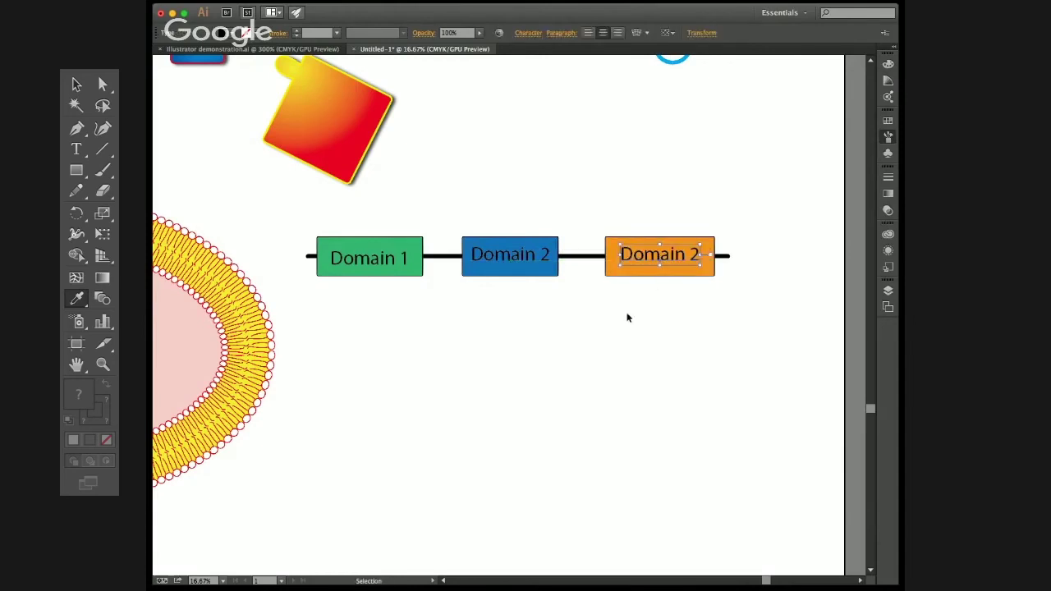
pyautogui.press('t')
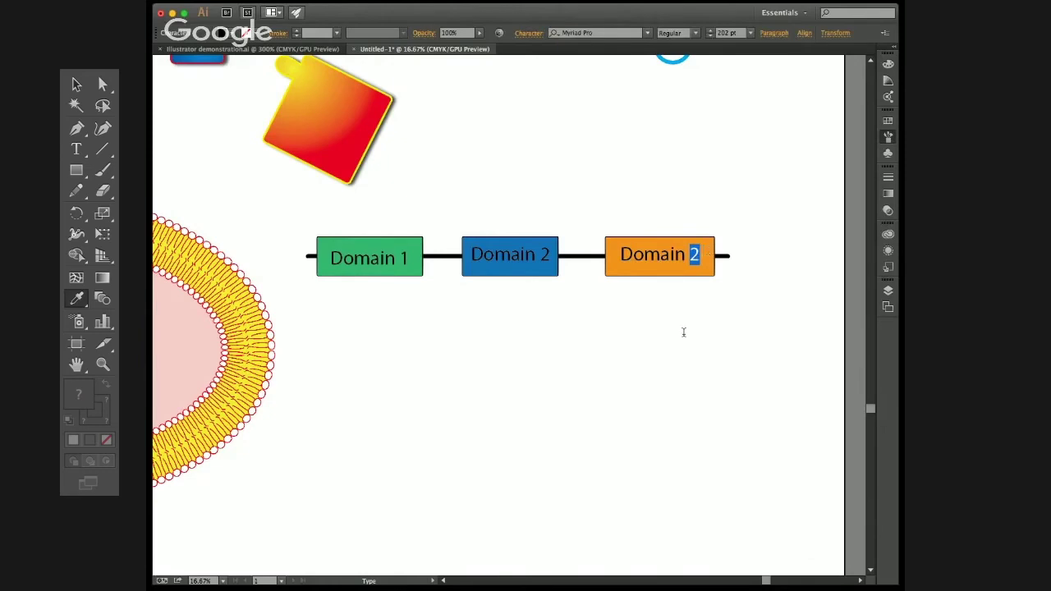
pyautogui.write('3')
pyautogui.press('Escape')
pyautogui.click(564, 197)
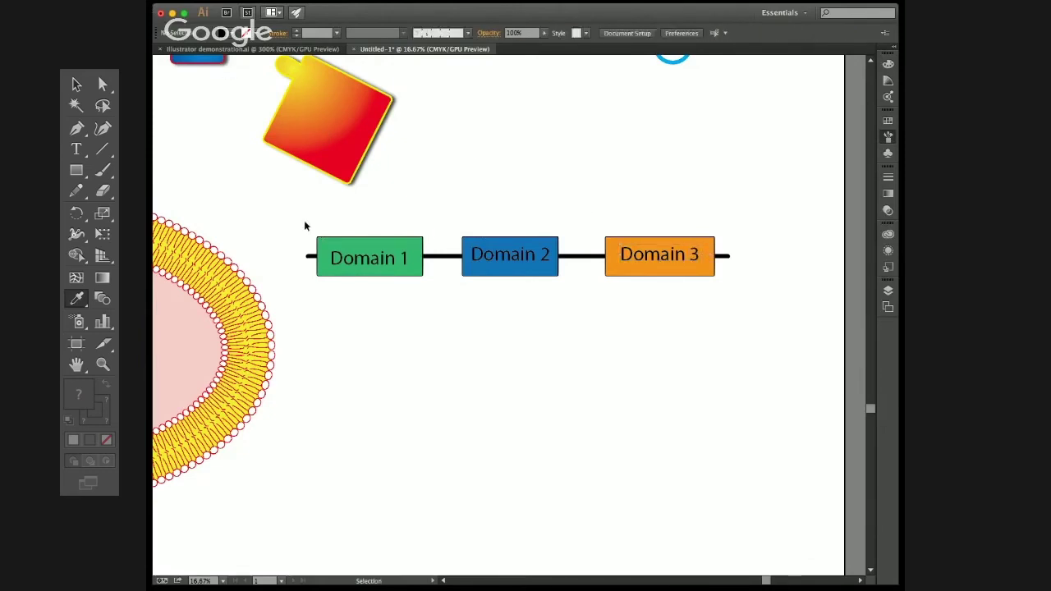
# Step: Align the vertical centres of the line, the three rectangles and their domain labels
pyautogui.moveTo(305, 225); pyautogui.dragTo(703, 280)
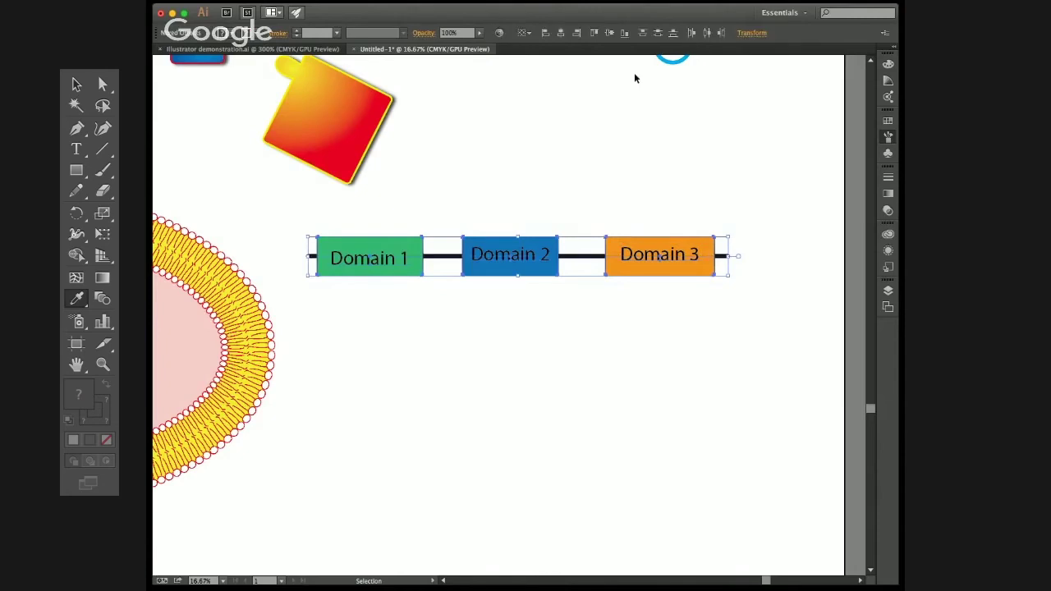
pyautogui.click(606, 35)
pyautogui.click(573, 203)
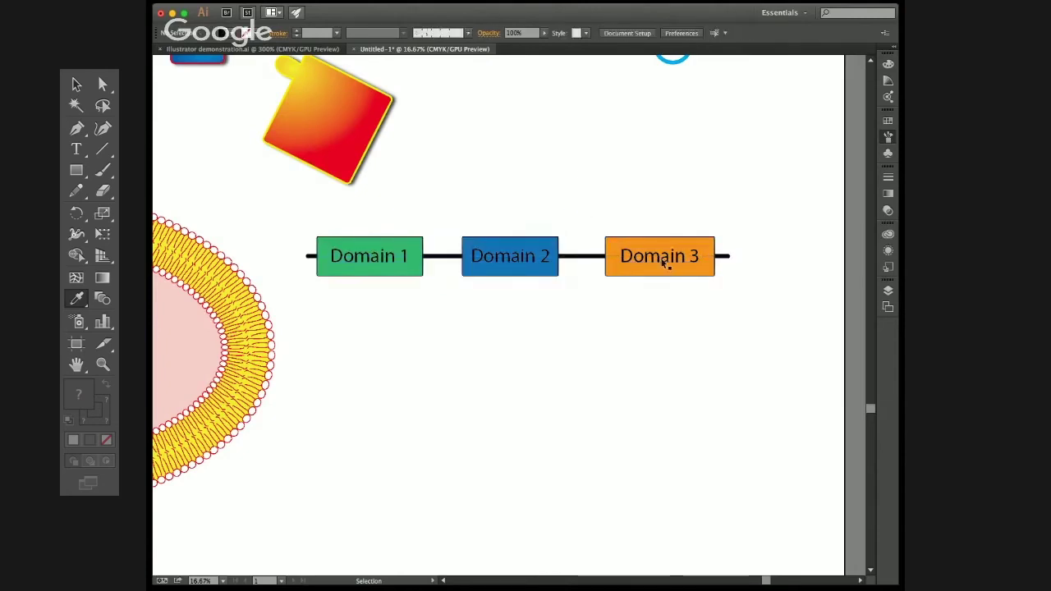
# Step: Centre the "Domain 3" label horizontally on the orange rectangle
pyautogui.click(666, 263)
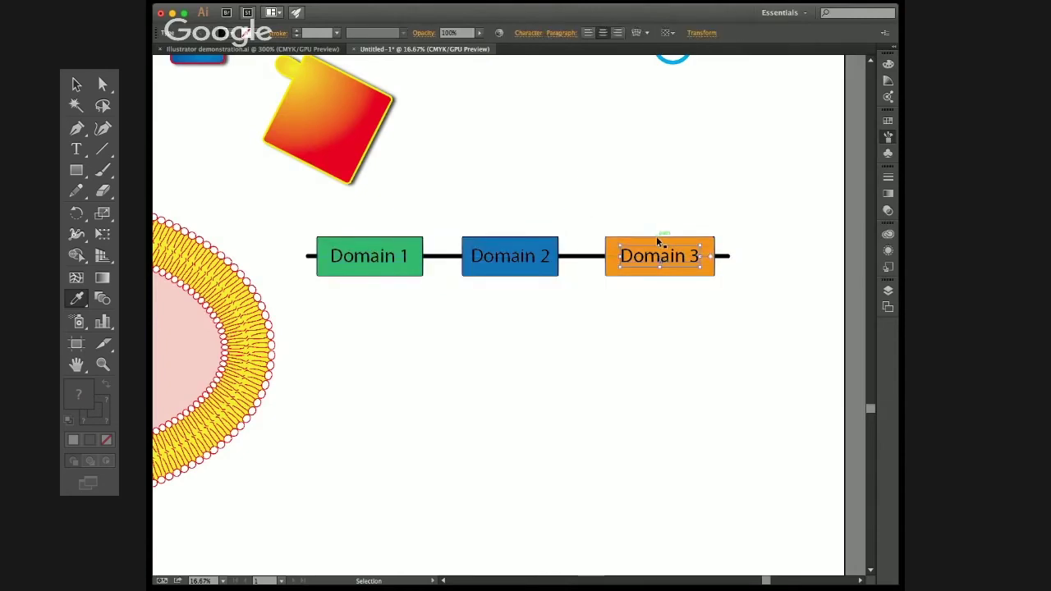
pyautogui.keyDown('shift'); pyautogui.click(658, 237); pyautogui.keyUp('shift')
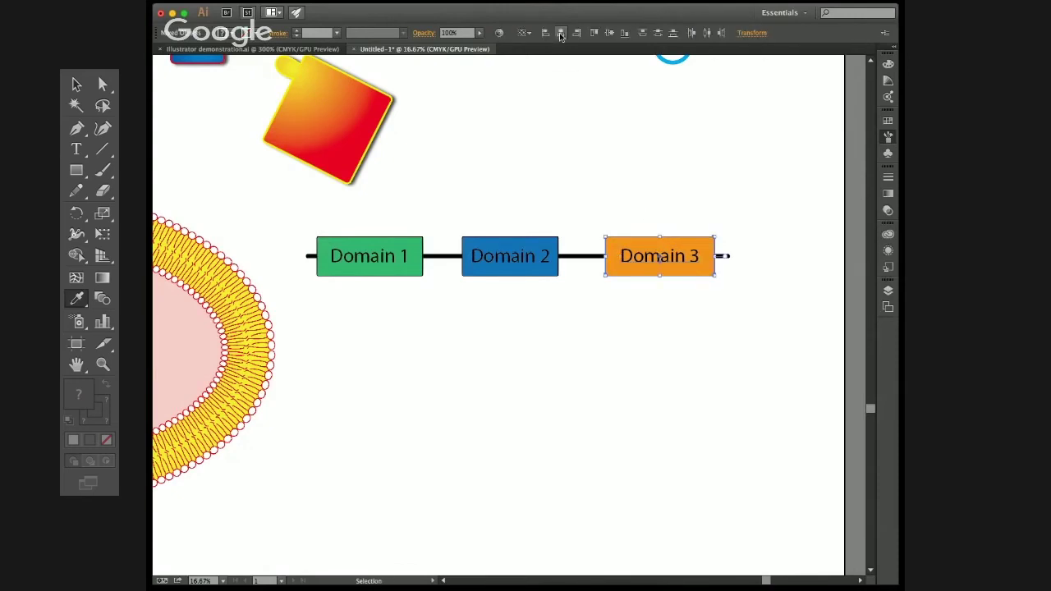
pyautogui.click(584, 191)
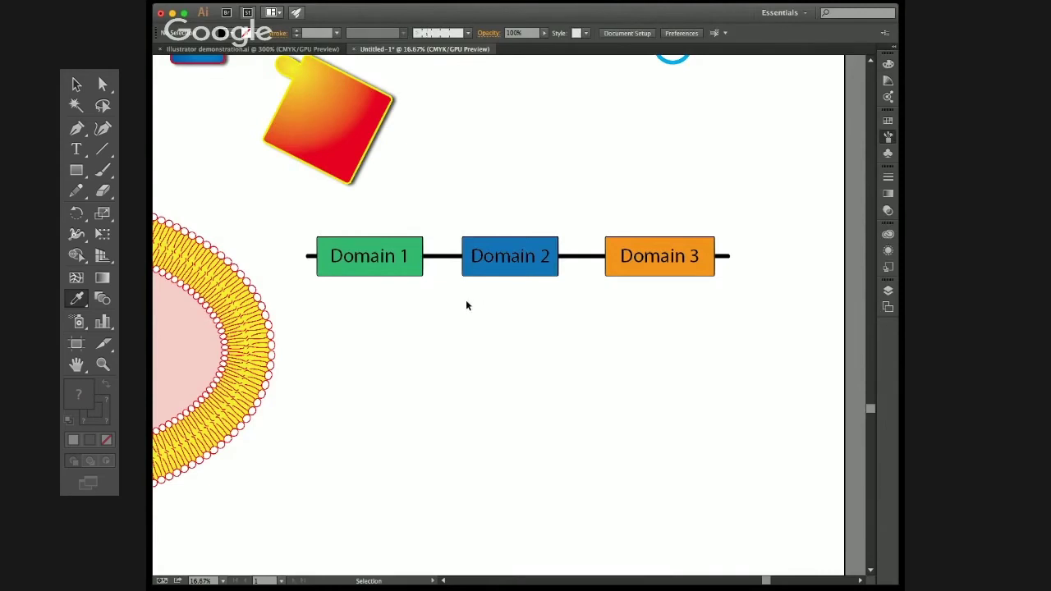
# Step: Switch to the Illustrator demonstration.ai document and examine the neuron image with its enlarged inset in panel F
pyautogui.click(252, 49)
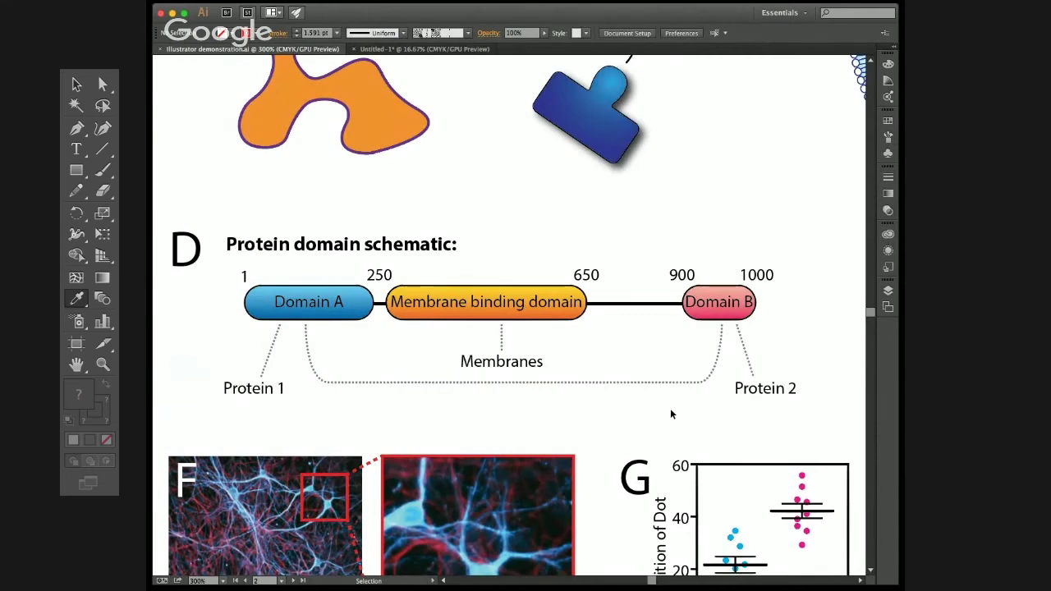
pyautogui.scroll(-1, 670, 409)
pyautogui.scroll(-3, 670, 409)
pyautogui.scroll(2, 393, 367)
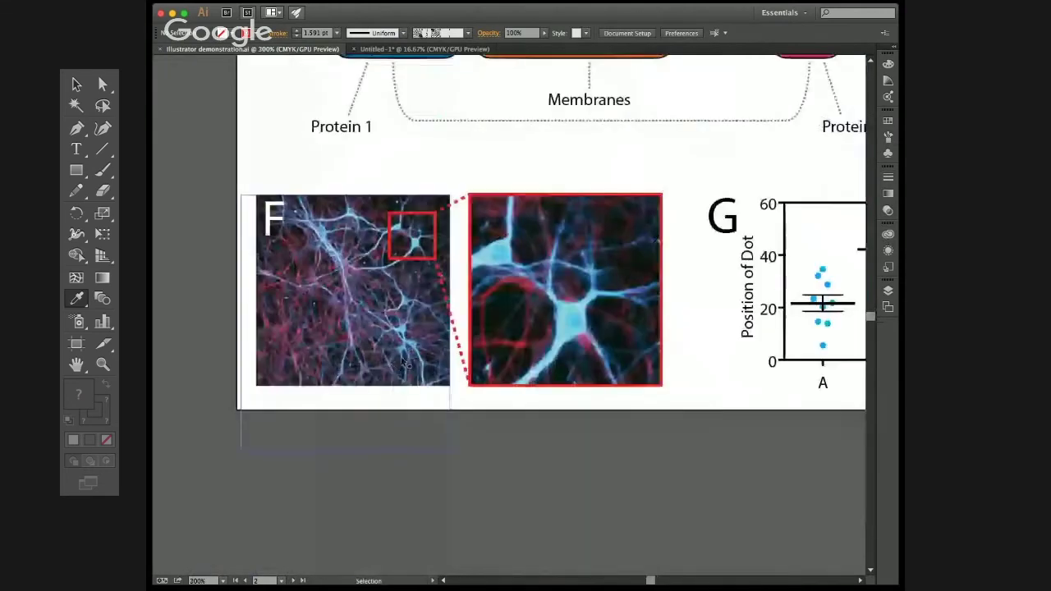
pyautogui.moveTo(441, 330); pyautogui.dragTo(496, 339)
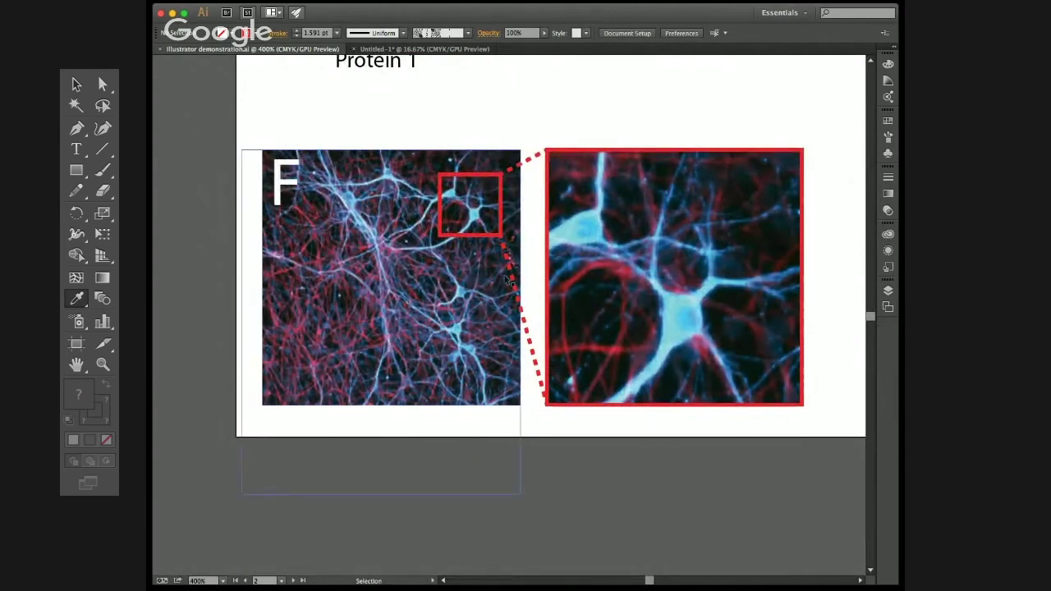
pyautogui.press('a')
# Step: Return to the untitled document and find an empty area of the artboard above the existing drawings
pyautogui.press('super+grave')
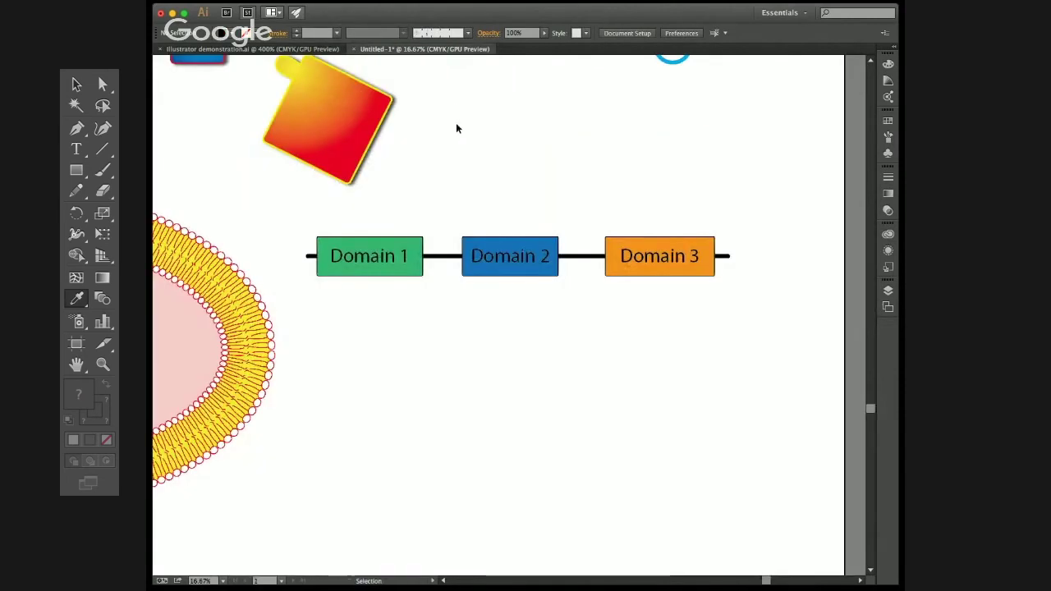
pyautogui.scroll(-3, 417, 309)
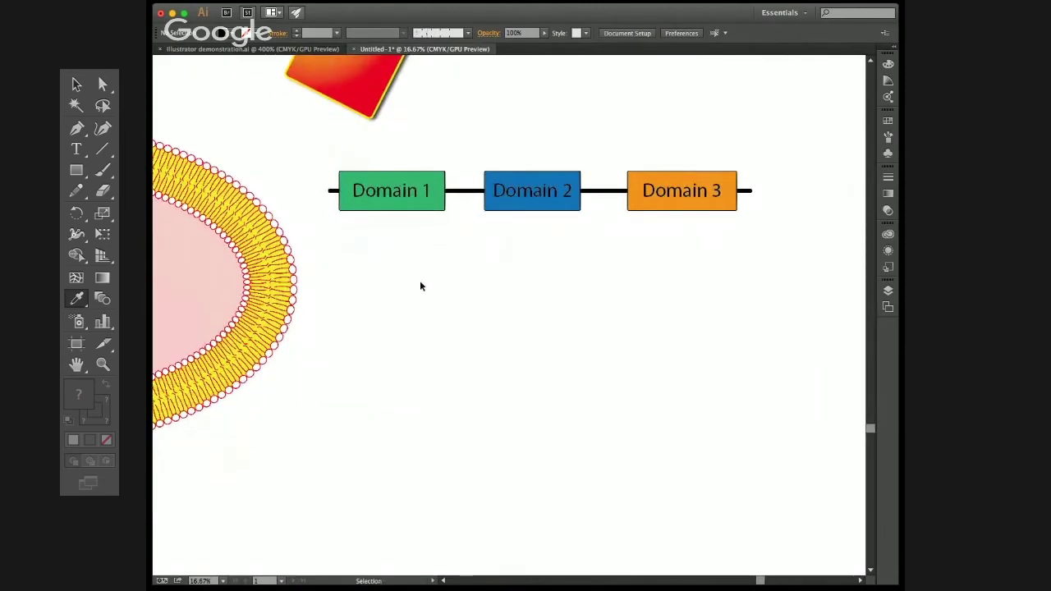
pyautogui.press('space')
pyautogui.moveTo(402, 216); pyautogui.dragTo(723, 234)
pyautogui.press('super+minus')
pyautogui.press('super+minus')
pyautogui.press('super+minus')
pyautogui.press('space')
pyautogui.moveTo(538, 173); pyautogui.dragTo(502, 310)
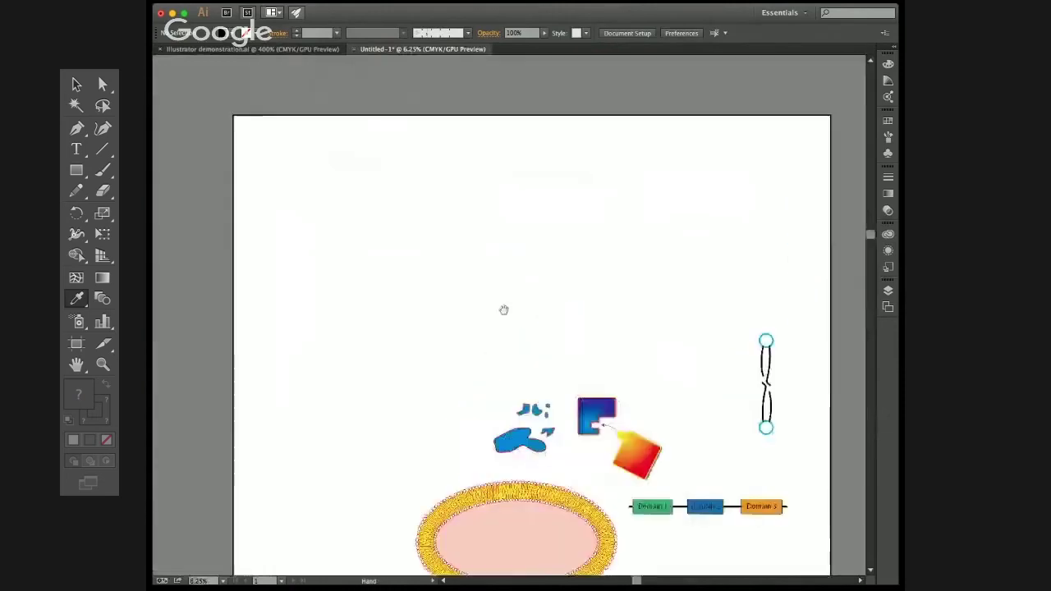
pyautogui.scroll(1, 472, 300)
pyautogui.press('space')
pyautogui.moveTo(401, 215); pyautogui.dragTo(428, 236)
pyautogui.scroll(1, 428, 234)
pyautogui.scroll(1, 427, 237)
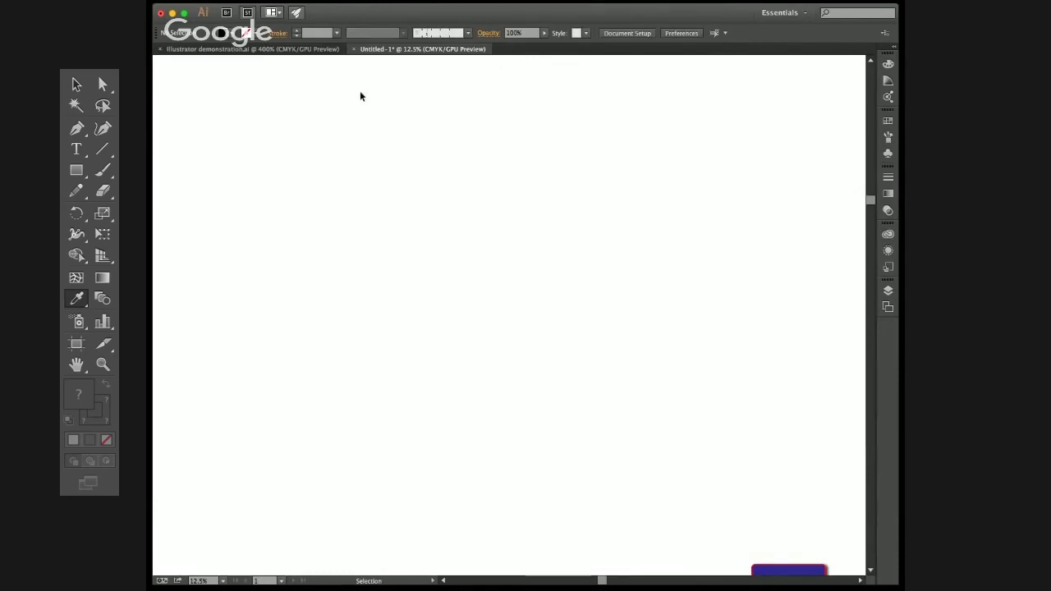
# Step: Switch to the Illustrator demonstration.ai document and examine the outline page with the download link for the demo files
pyautogui.click(318, 52)
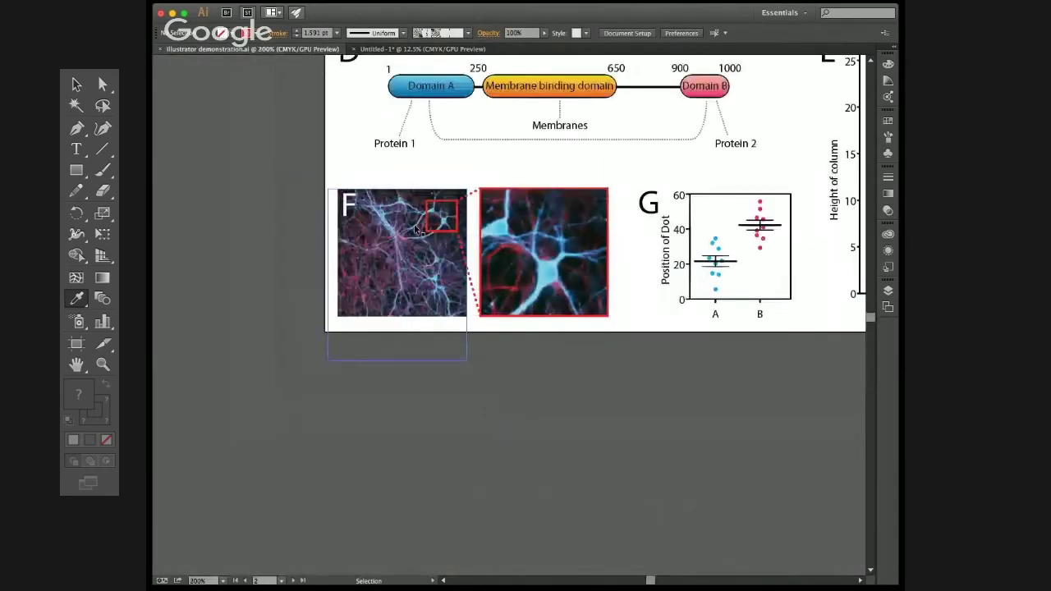
pyautogui.scroll(-3, 459, 217)
pyautogui.scroll(3, 459, 217)
pyautogui.scroll(-1, 457, 217)
pyautogui.moveTo(465, 170); pyautogui.dragTo(496, 219)
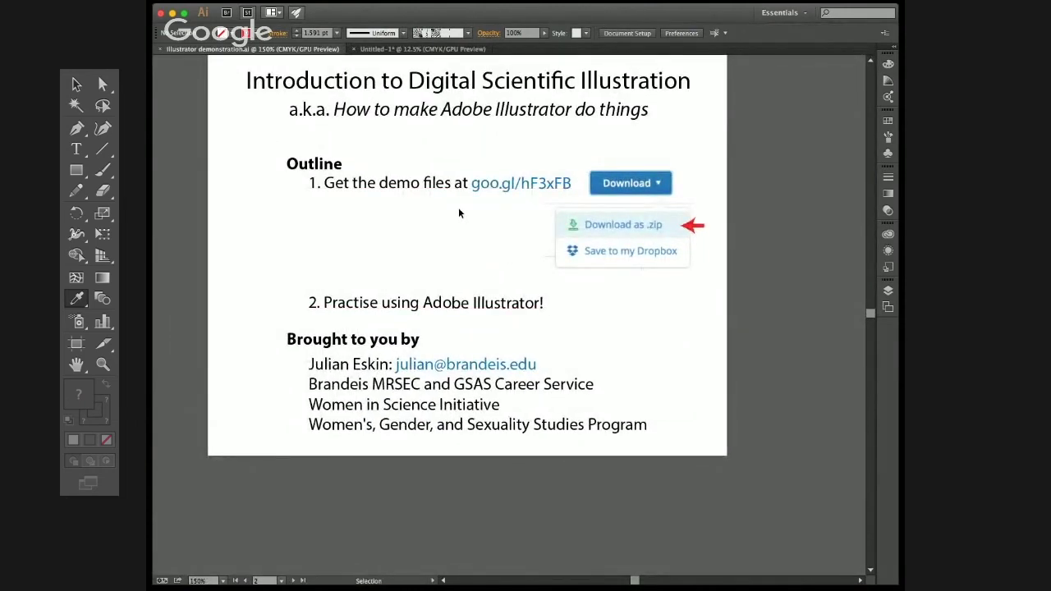
pyautogui.moveTo(422, 206); pyautogui.dragTo(459, 257)
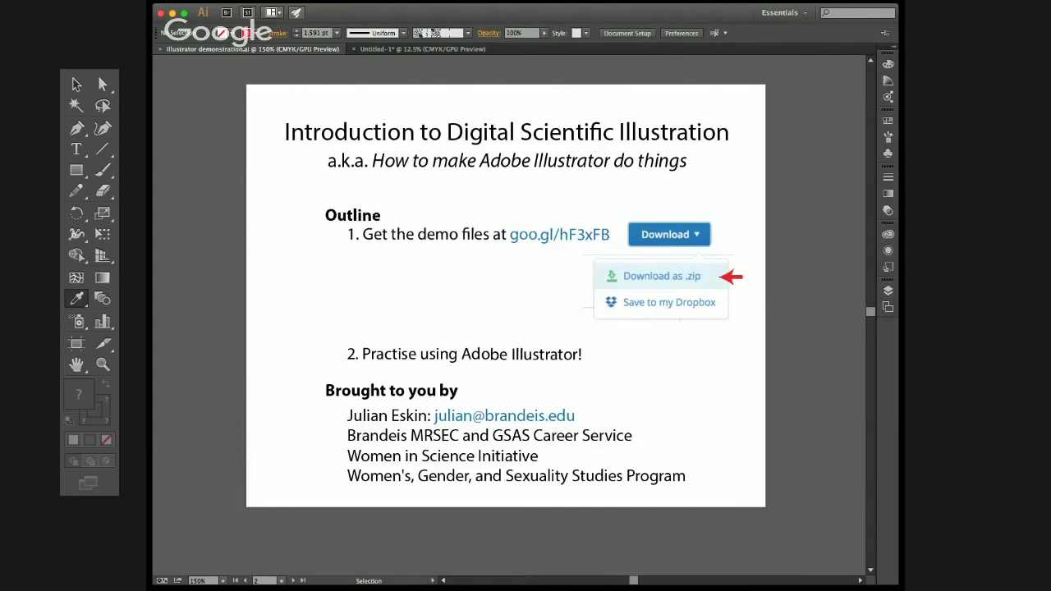
# Step: Place the neuron microscopy image file in the empty area above the blue shapes of the untitled document
pyautogui.click(423, 48)
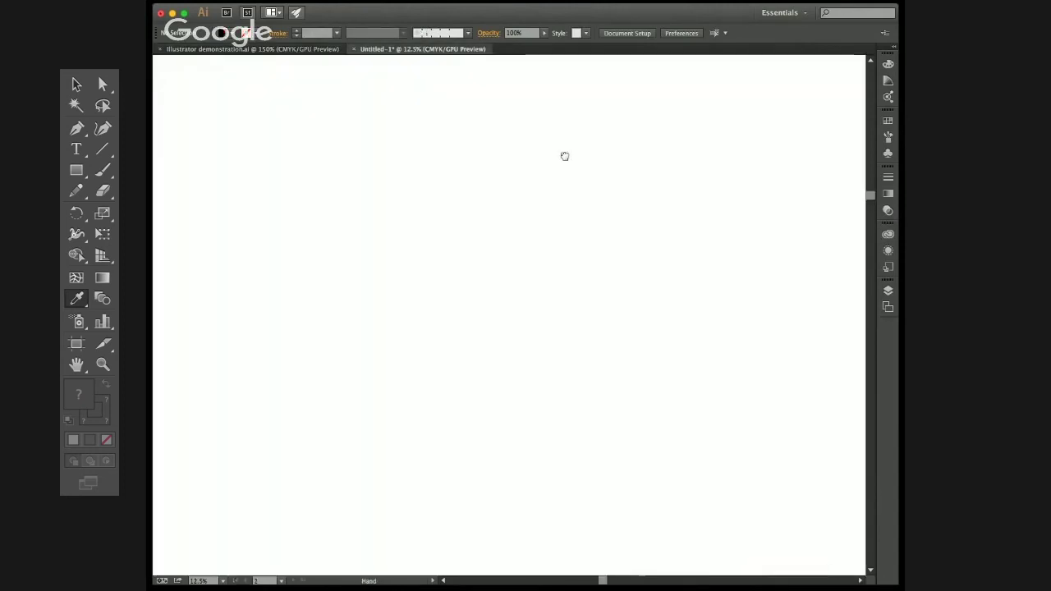
pyautogui.scroll(-5, 558, 340)
pyautogui.hscroll(2, 559, 340)
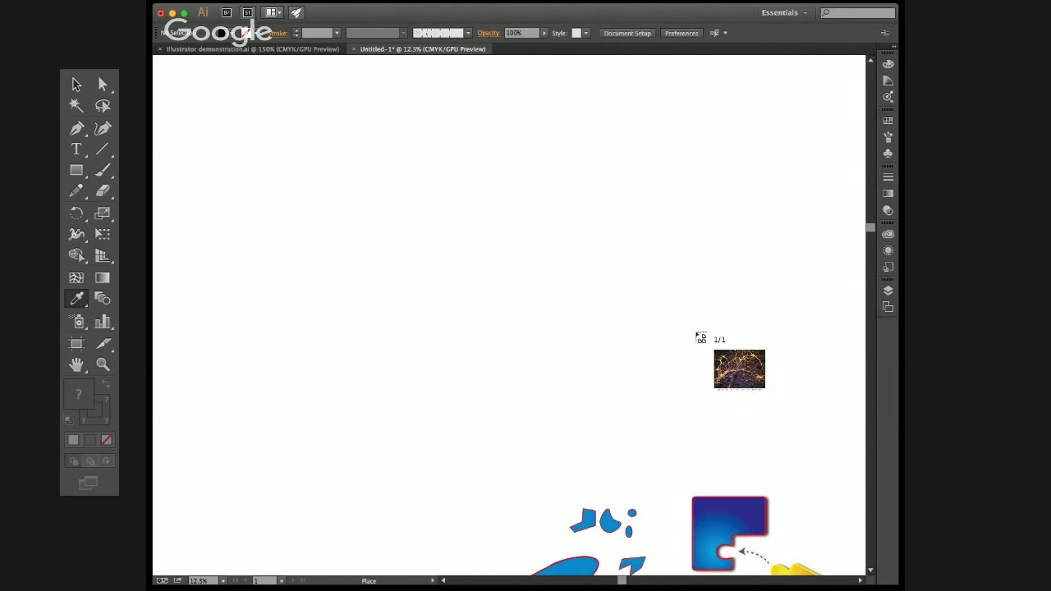
pyautogui.click(392, 178)
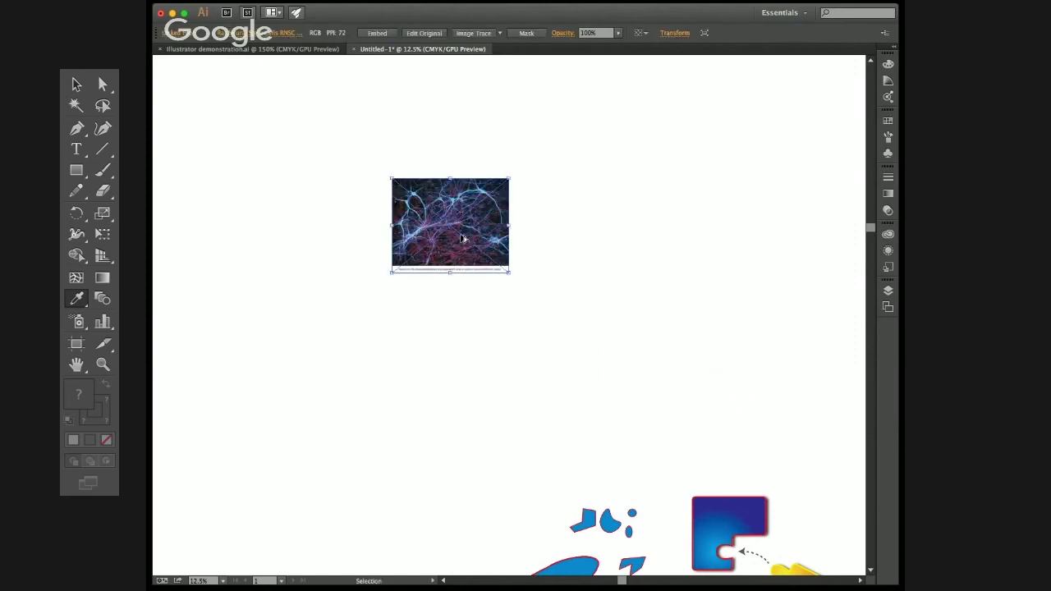
# Step: Examine the placed neuron image up close and as a whole to judge its detail
pyautogui.scroll(4, 462, 238)
pyautogui.moveTo(428, 207); pyautogui.dragTo(492, 293)
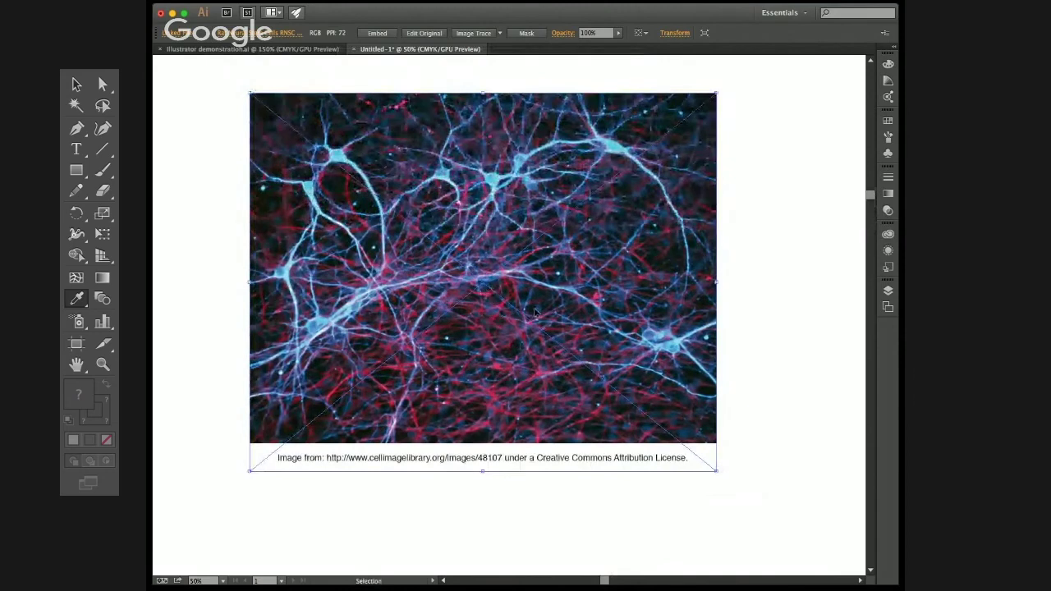
pyautogui.moveTo(662, 358); pyautogui.dragTo(627, 355)
pyautogui.scroll(1, 517, 342)
pyautogui.scroll(2, 516, 340)
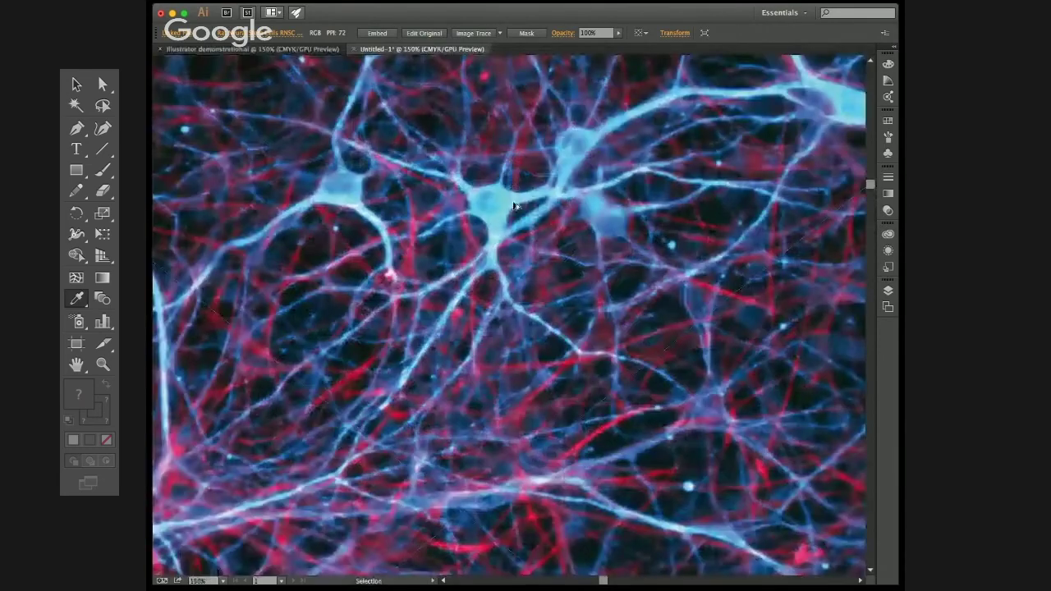
pyautogui.scroll(2, 538, 241)
pyautogui.scroll(-5, 538, 242)
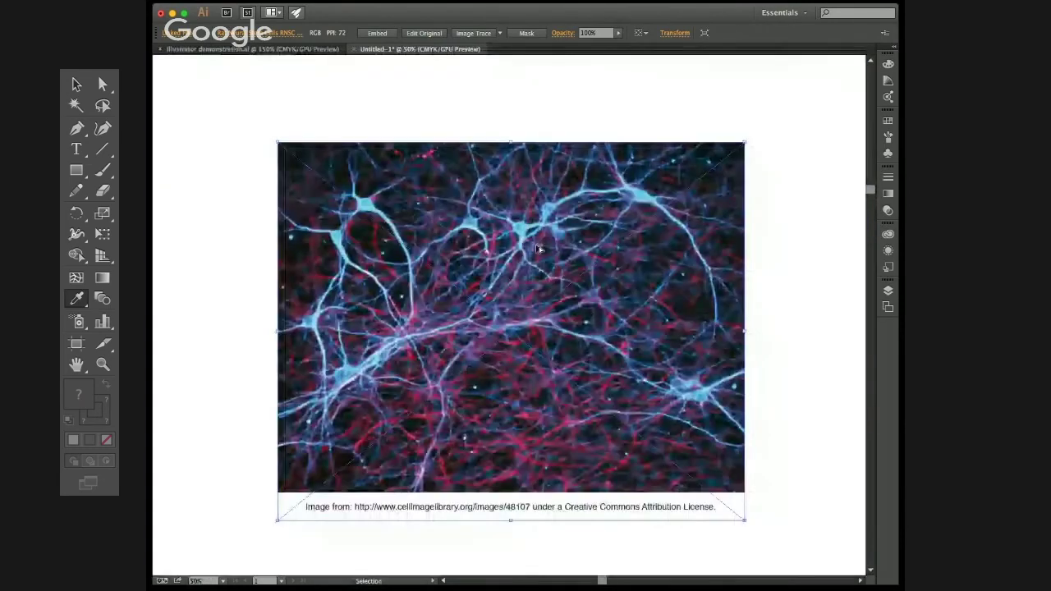
pyautogui.scroll(1, 538, 241)
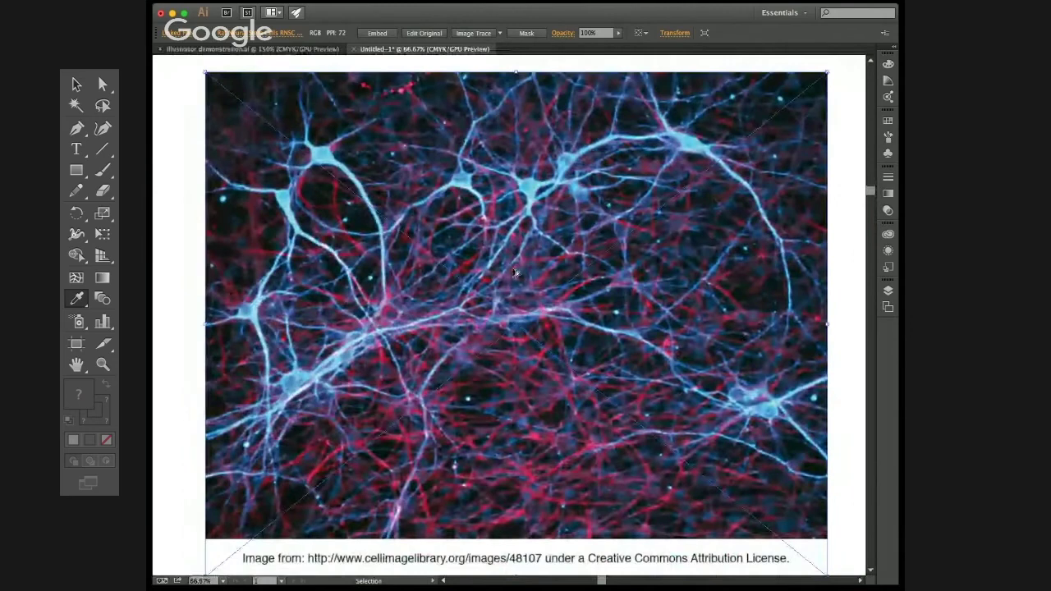
pyautogui.scroll(-1, 513, 272)
pyautogui.moveTo(543, 261); pyautogui.dragTo(523, 258)
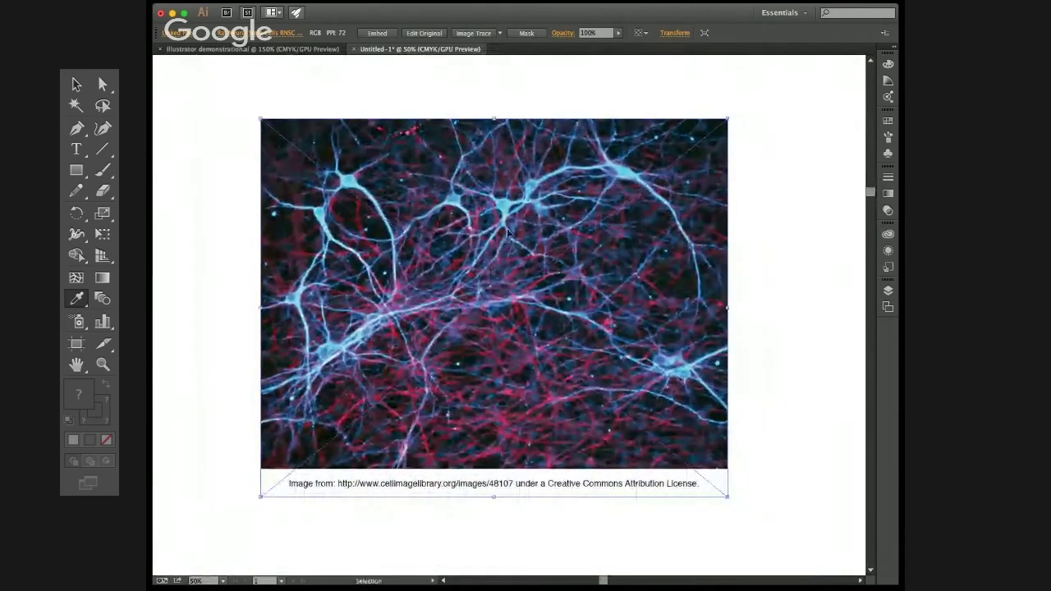
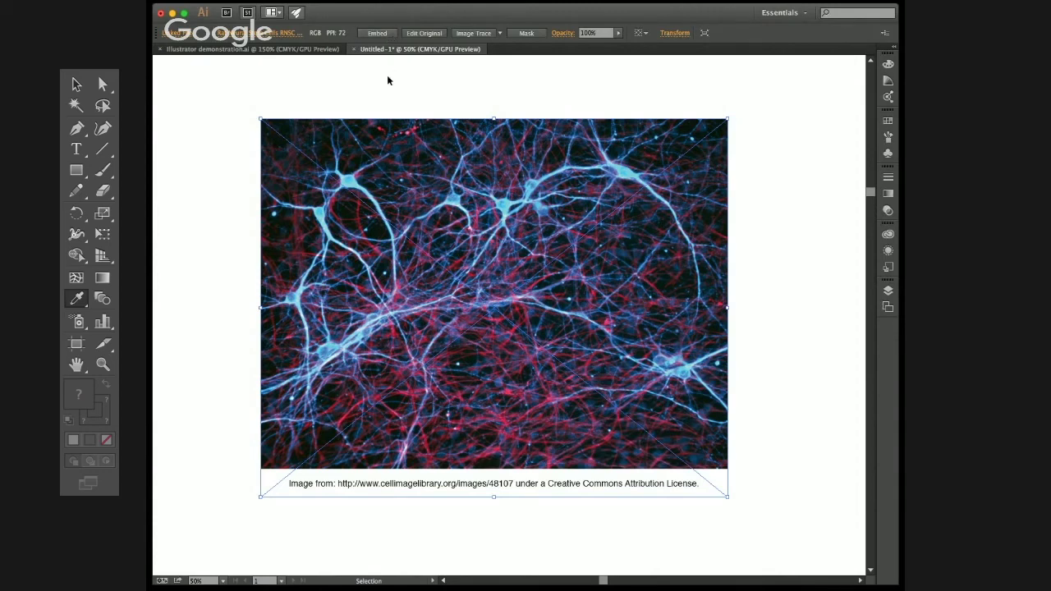
# Step: Embed the linked neuron image in the document and shift it slightly to the right
pyautogui.click(377, 97)
pyautogui.click(385, 205)
pyautogui.click(388, 31)
pyautogui.click(383, 86)
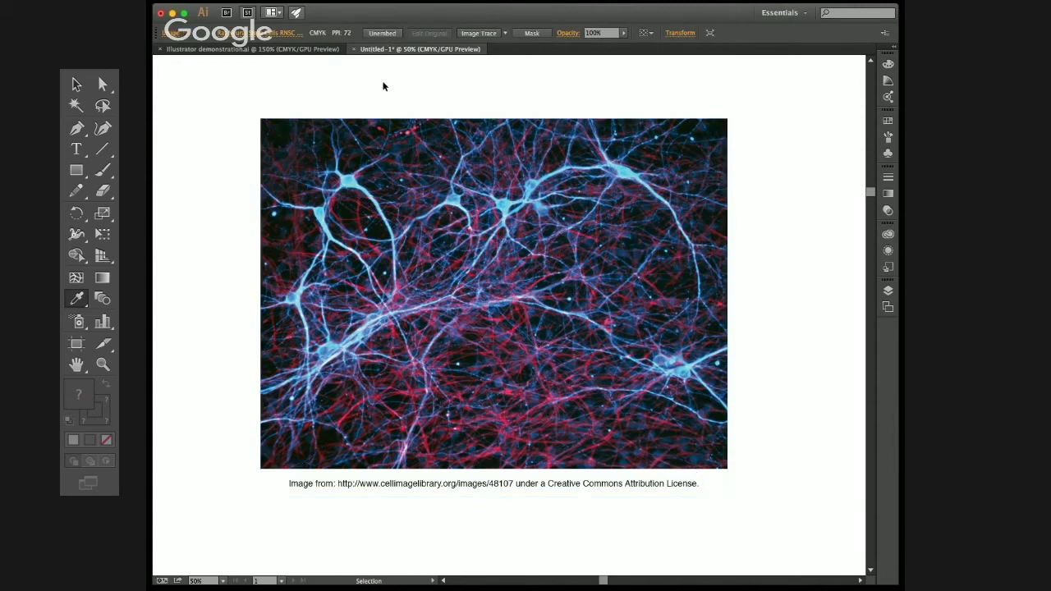
pyautogui.moveTo(411, 205); pyautogui.dragTo(421, 204)
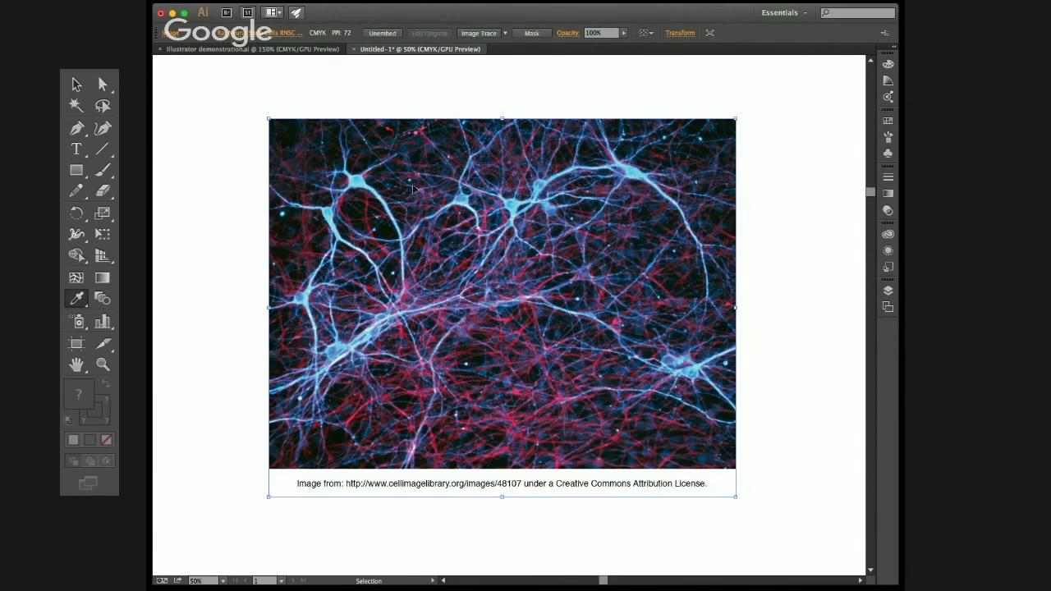
pyautogui.press('space')
pyautogui.moveTo(451, 163); pyautogui.dragTo(424, 154)
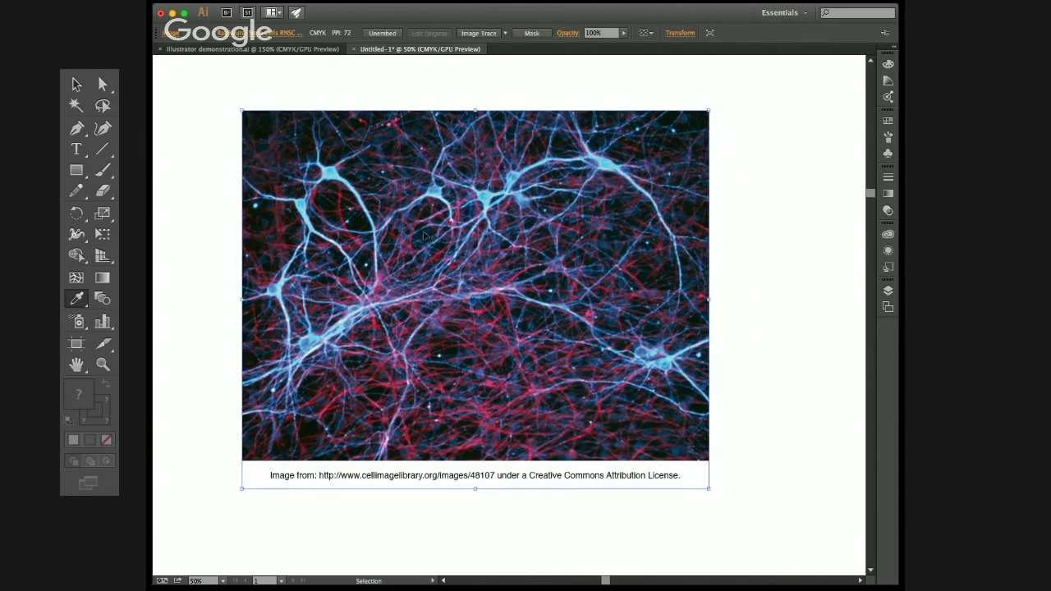
pyautogui.moveTo(425, 218); pyautogui.dragTo(400, 207)
pyautogui.press('super+minus')
pyautogui.press('space')
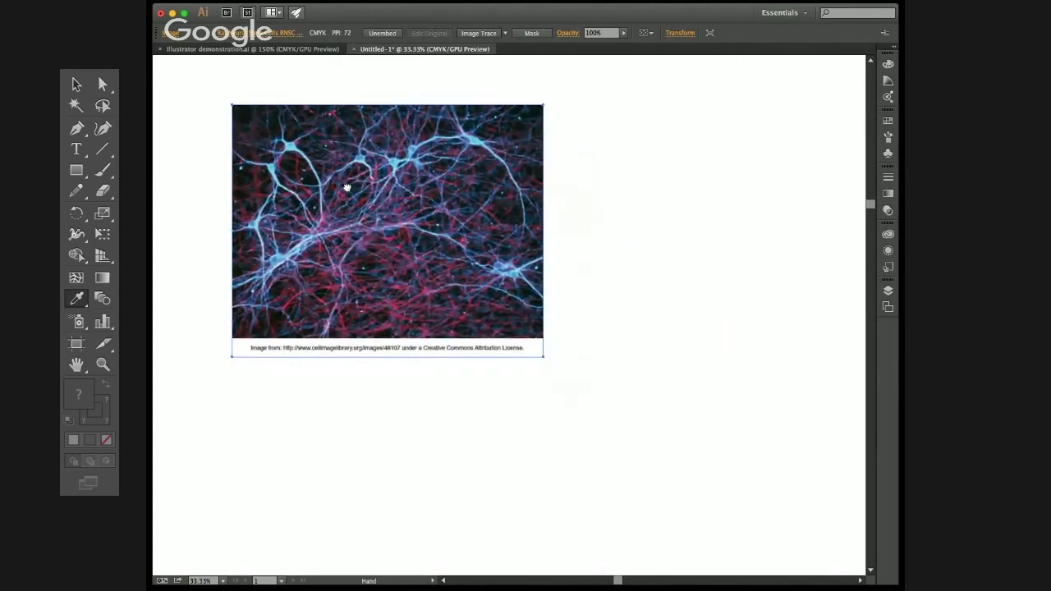
pyautogui.scroll(2, 349, 196)
pyautogui.hscroll(-1, 349, 195)
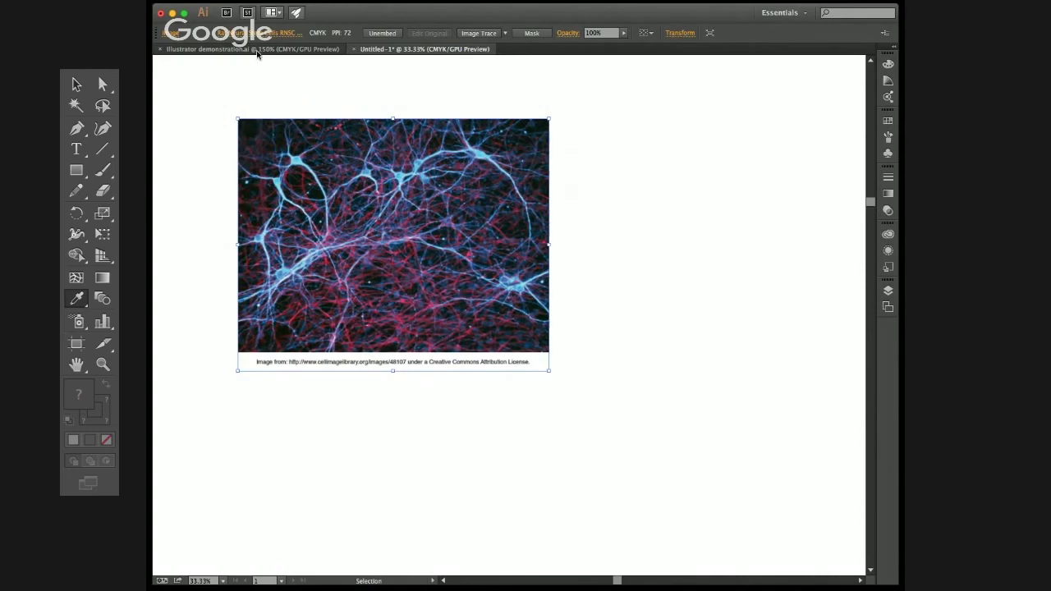
# Step: Examine panel F with its boxed neuron and enlarged inset in the Illustrator demonstration.ai document, and return to the untitled document
pyautogui.click(256, 51)
pyautogui.press('super+minus')
pyautogui.press('super+minus')
pyautogui.hscroll(5, 471, 275)
pyautogui.scroll(-2, 472, 275)
pyautogui.scroll(4, 510, 322)
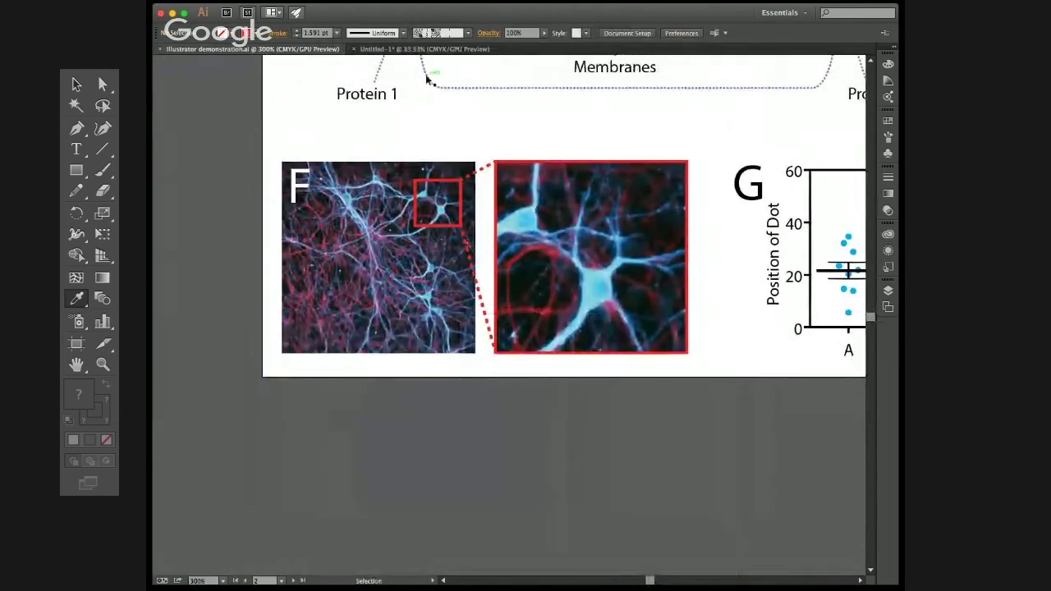
pyautogui.click(423, 48)
# Step: Draw a square about 168 pt wide over the neuron cell body near the left edge of the image
pyautogui.moveTo(727, 247); pyautogui.dragTo(710, 250)
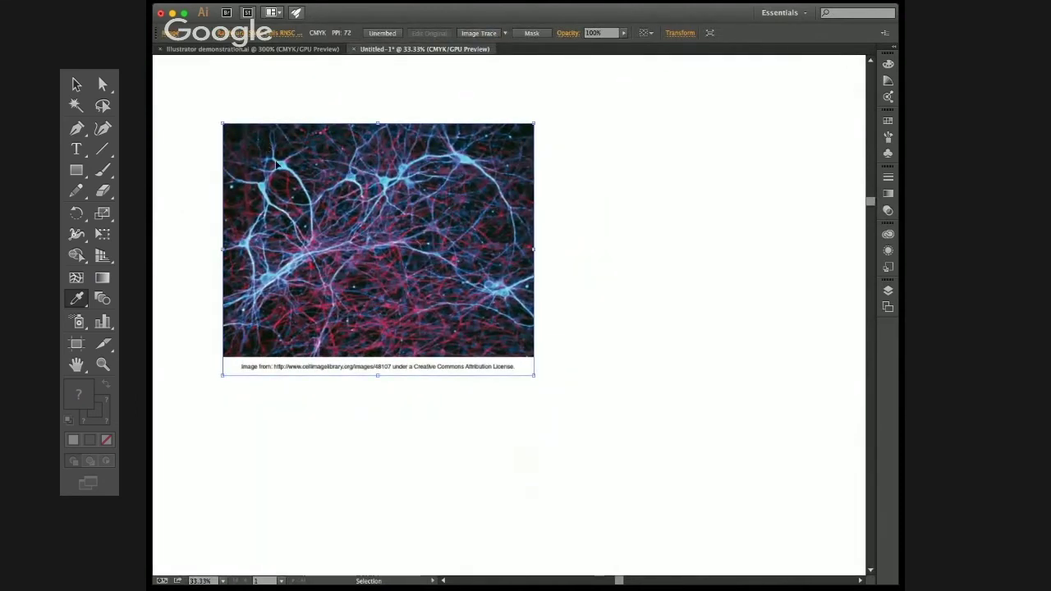
pyautogui.moveTo(268, 186); pyautogui.dragTo(585, 221)
pyautogui.press('Delete')
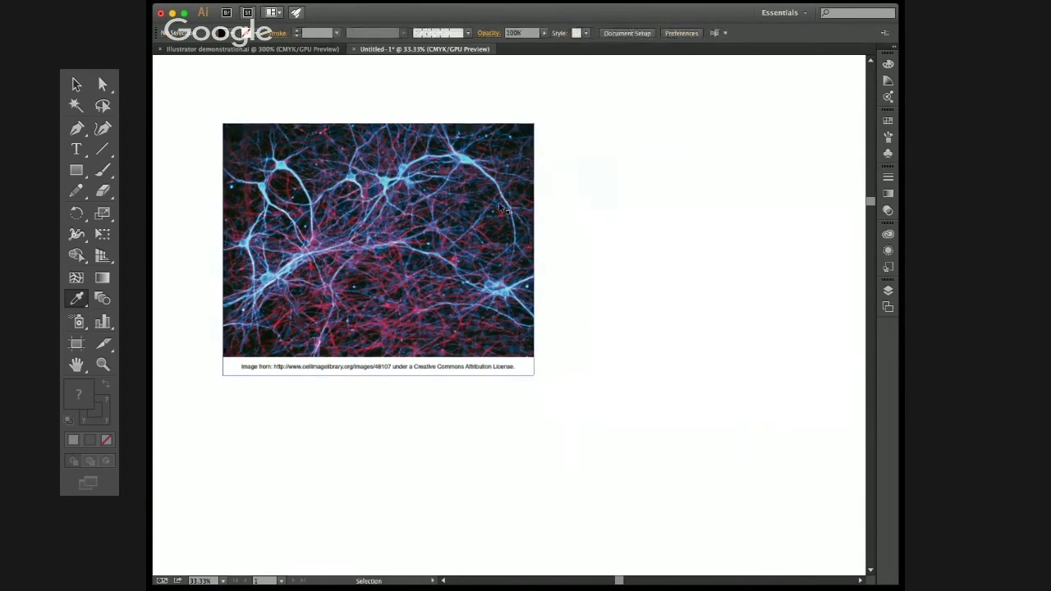
pyautogui.click(362, 191)
pyautogui.scroll(1, 403, 174)
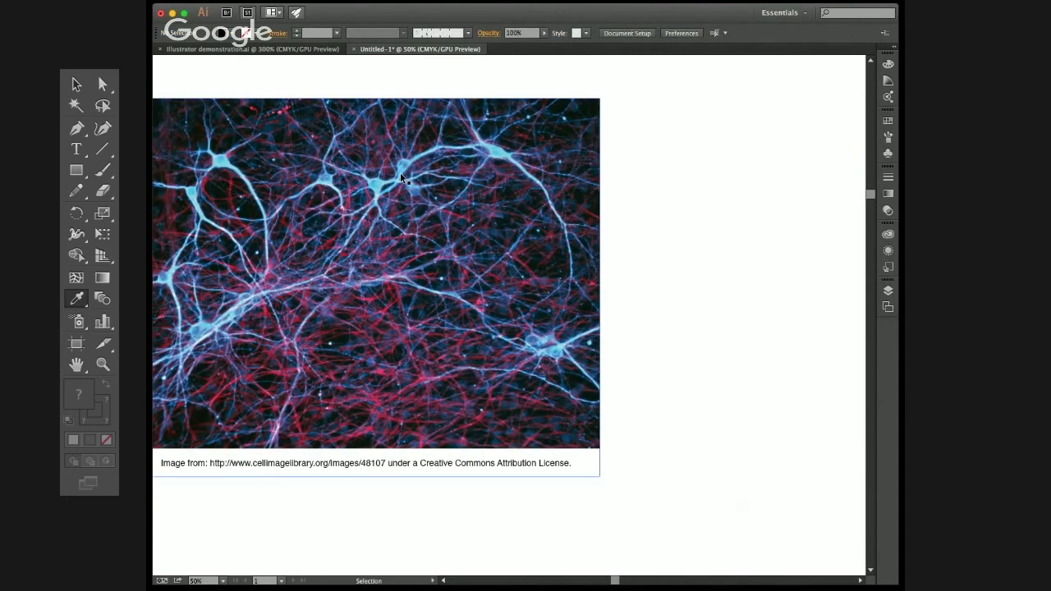
pyautogui.hscroll(-3, 400, 173)
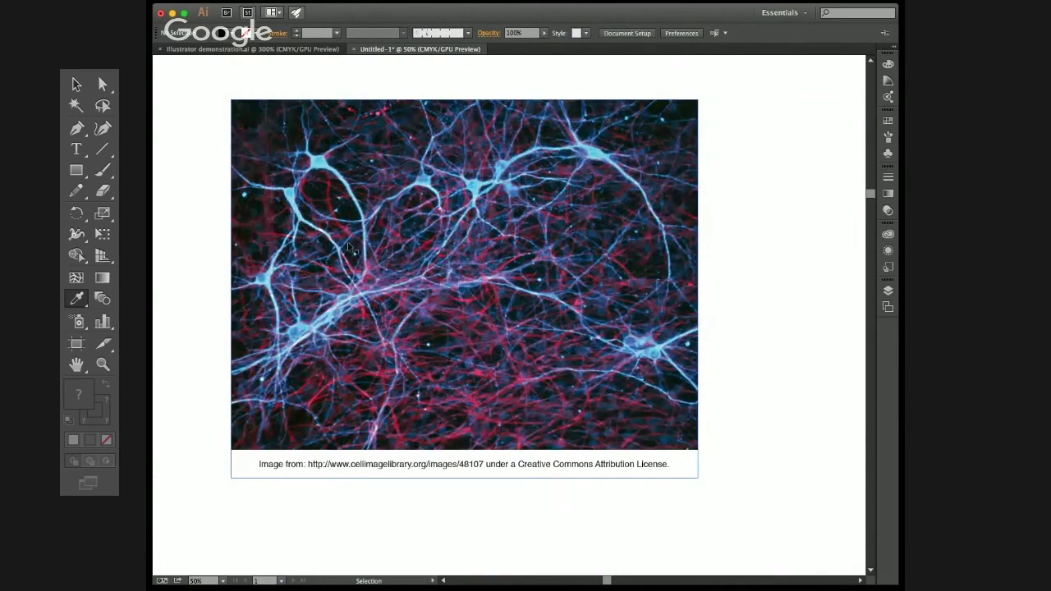
pyautogui.scroll(2, 267, 281)
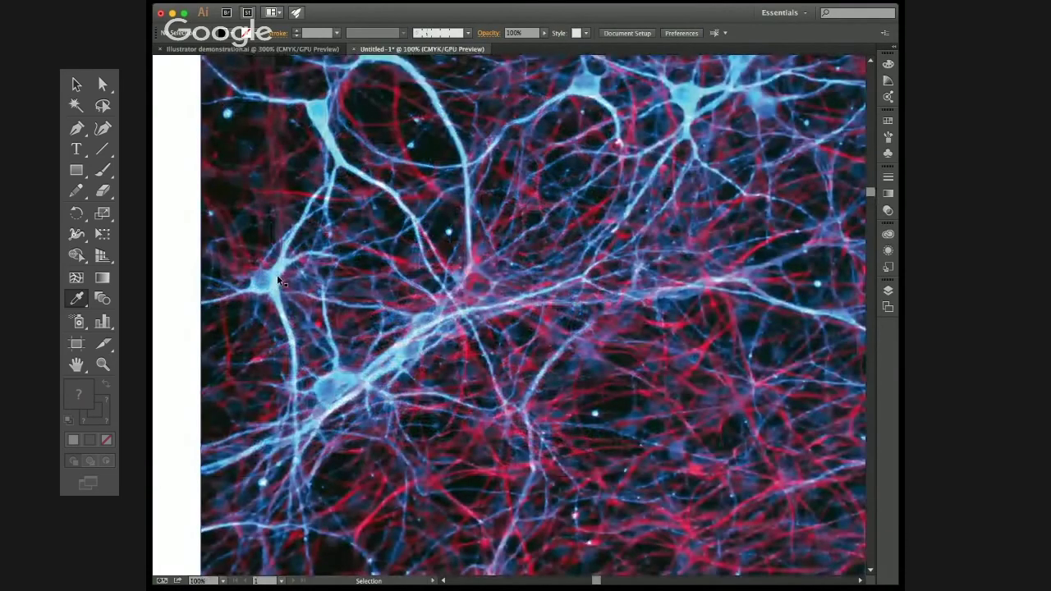
pyautogui.scroll(1, 278, 279)
pyautogui.moveTo(260, 271); pyautogui.dragTo(417, 260)
pyautogui.scroll(1, 417, 258)
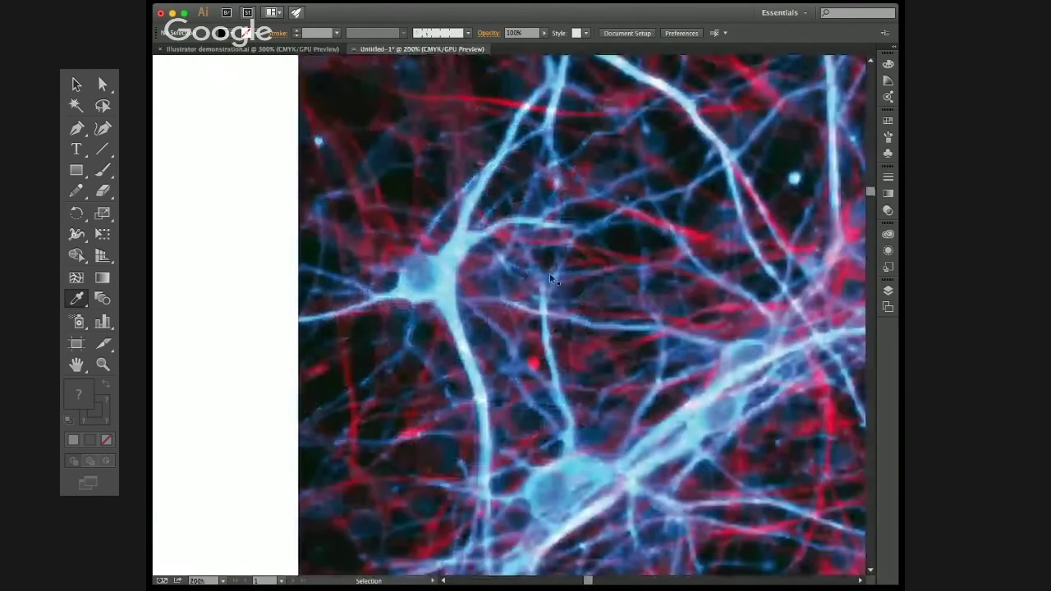
pyautogui.press('m')
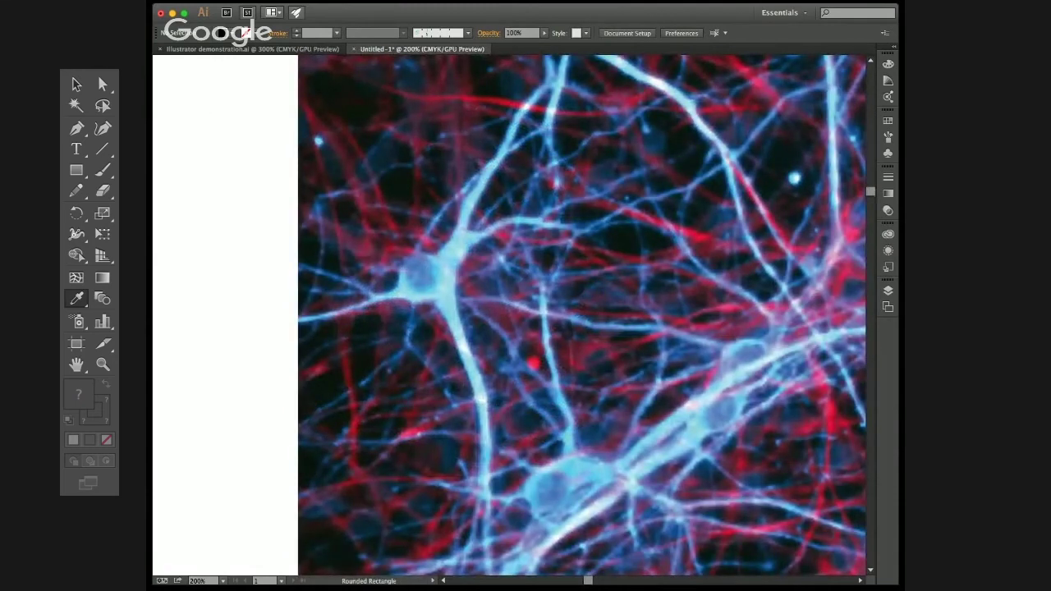
pyautogui.press('m')
pyautogui.moveTo(346, 186); pyautogui.dragTo(541, 382)
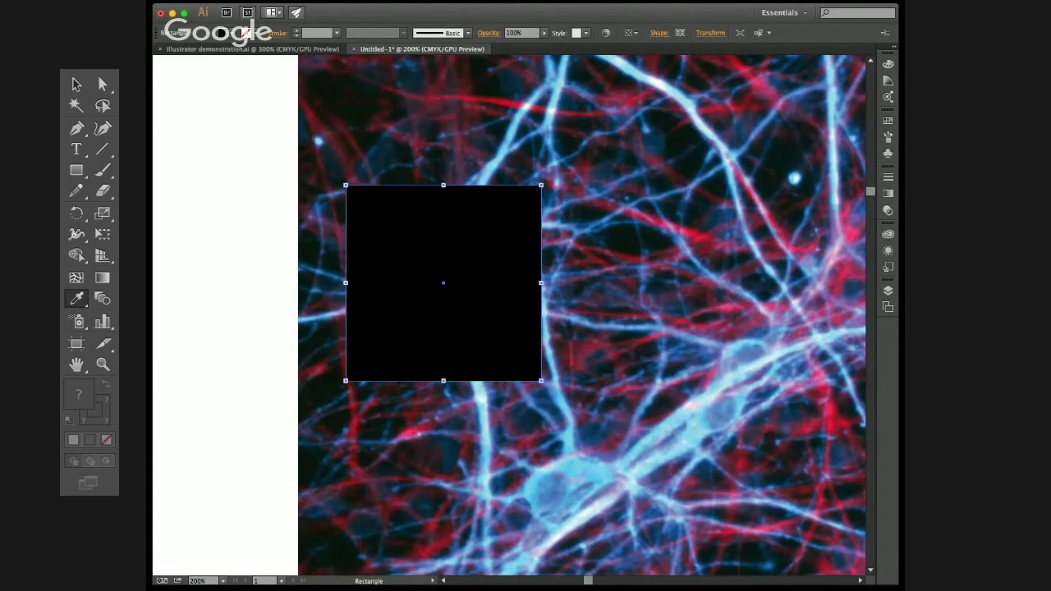
# Step: Give the square no fill and a 4 pt green stroke, and deselect it
pyautogui.press('v')
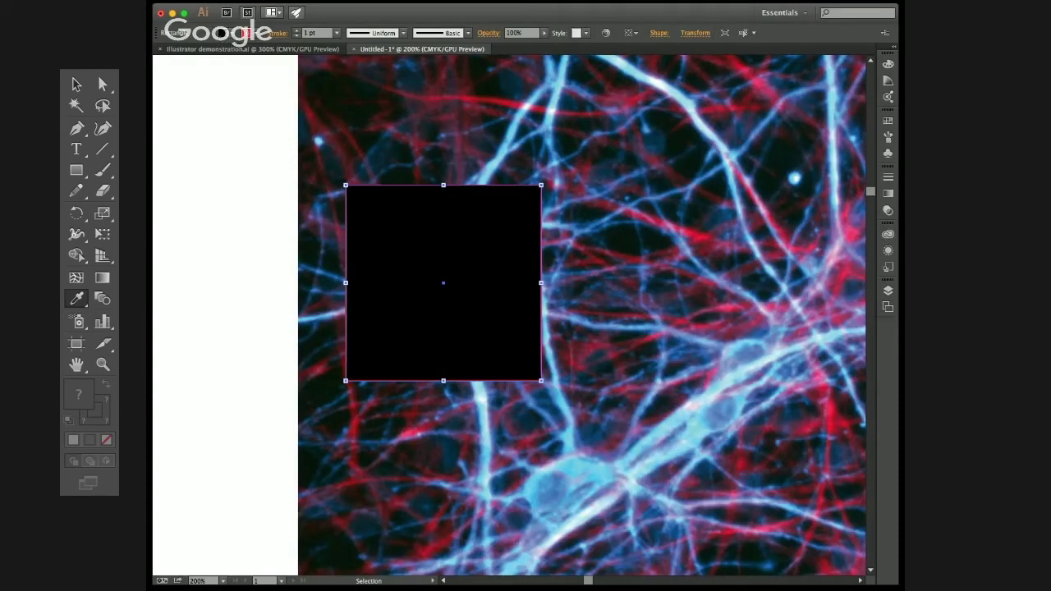
pyautogui.press('/')
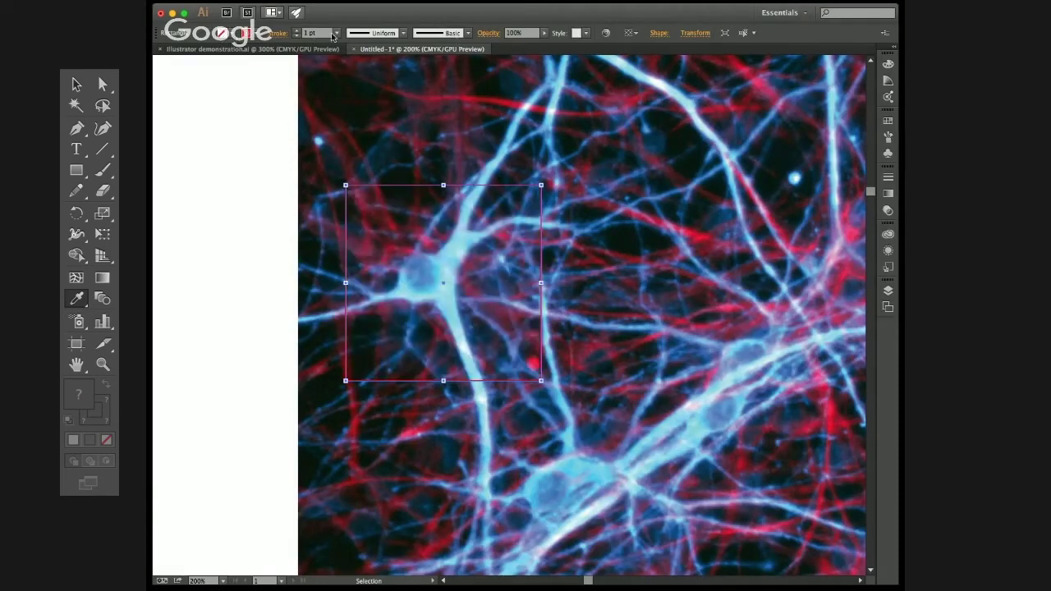
pyautogui.click(352, 124)
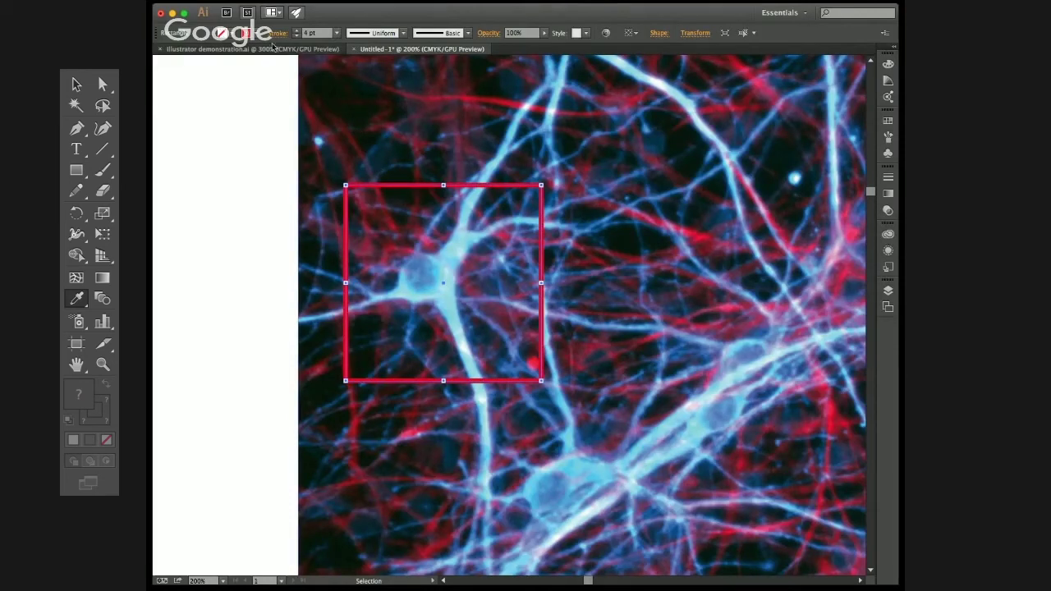
pyautogui.click(298, 62)
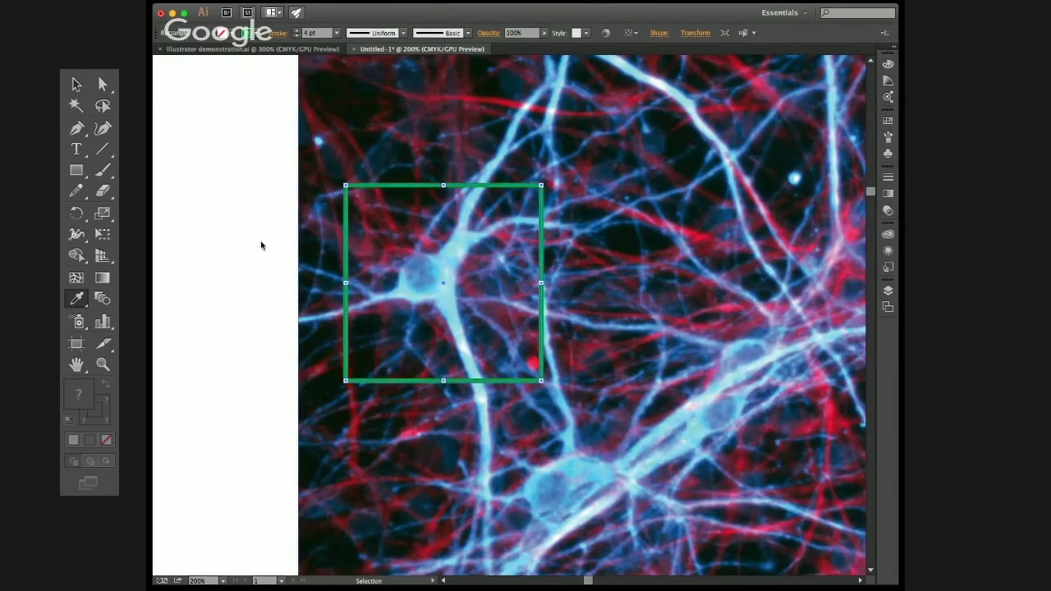
pyautogui.click(249, 234)
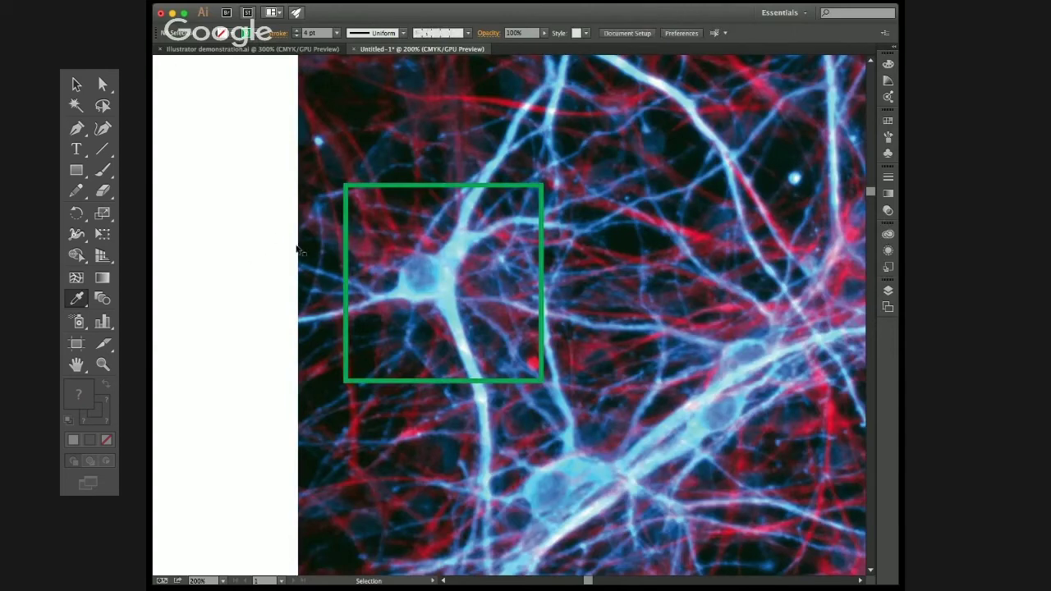
# Step: Duplicate the neuron image together with its green square, placing the copy to the left of the original
pyautogui.scroll(-3, 316, 264)
pyautogui.moveTo(435, 271); pyautogui.dragTo(520, 287)
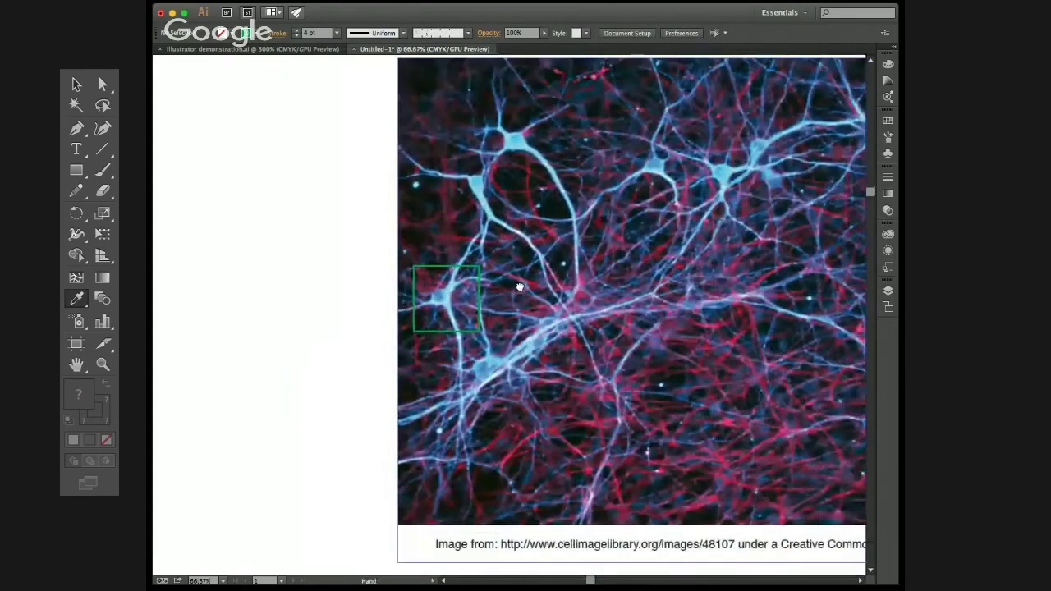
pyautogui.press('super+minus')
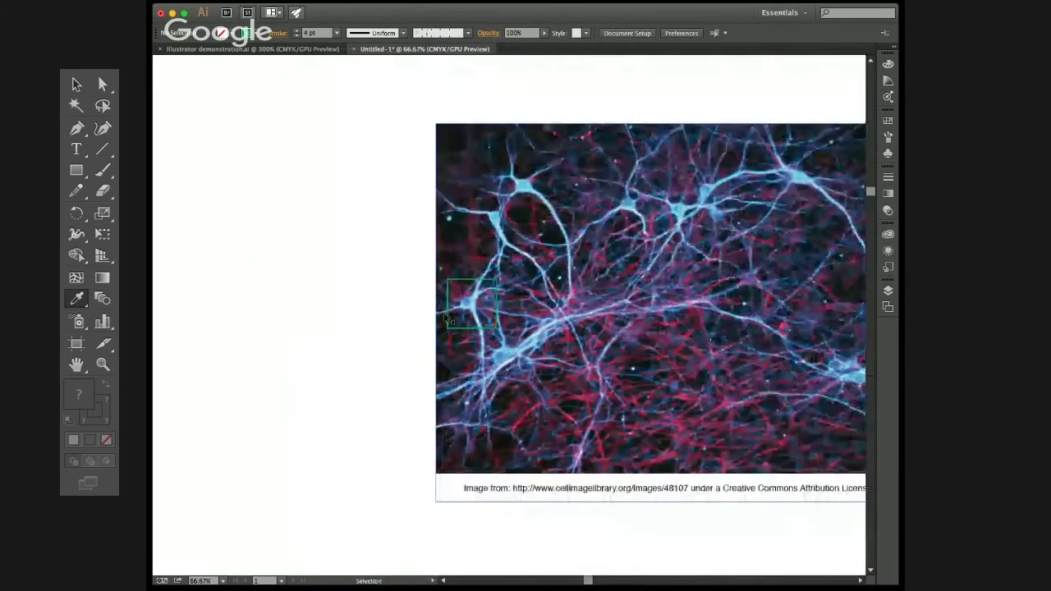
pyautogui.press('super+minus')
pyautogui.moveTo(393, 160); pyautogui.dragTo(411, 386)
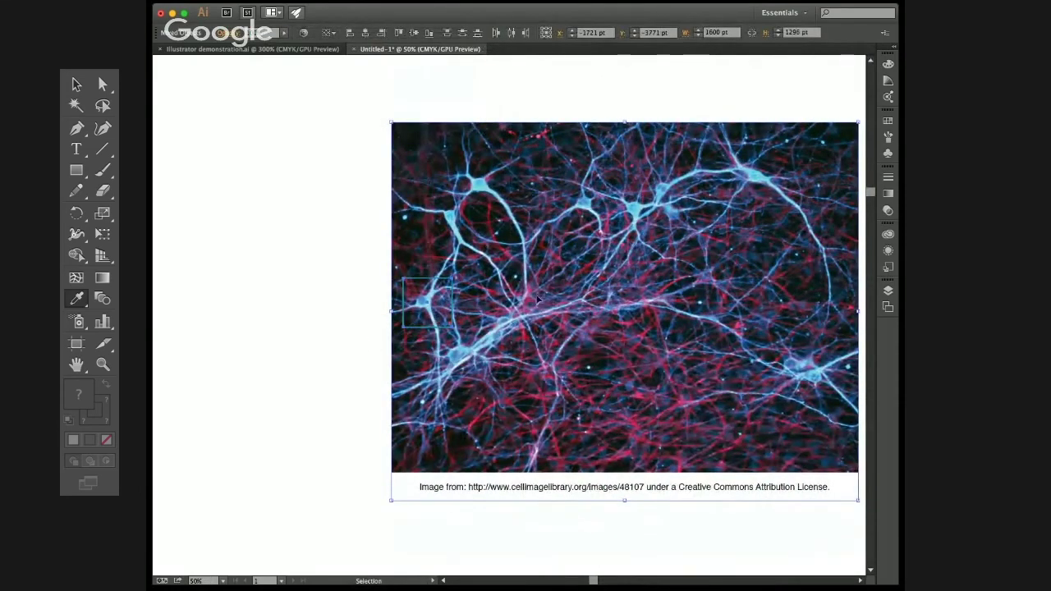
pyautogui.hscroll(-5, 459, 341)
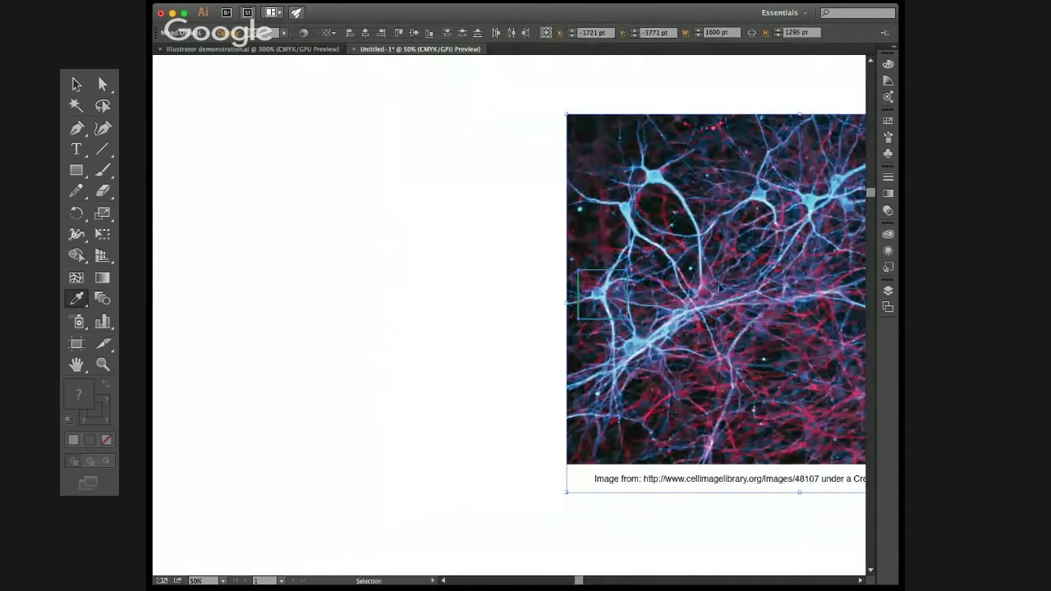
pyautogui.moveTo(829, 202); pyautogui.dragTo(321, 177)
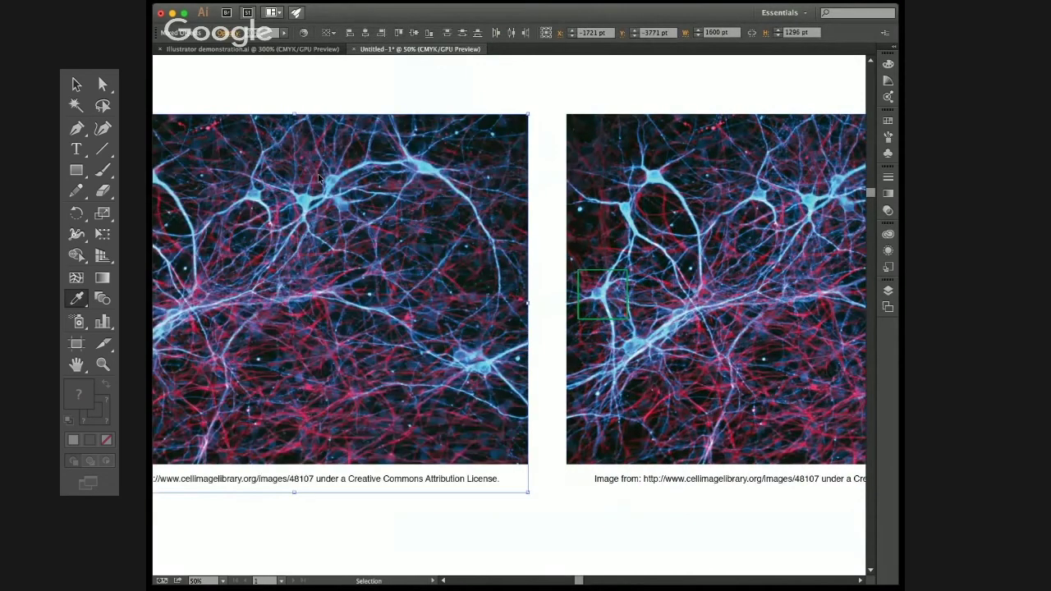
pyautogui.press('super+minus')
pyautogui.moveTo(298, 314); pyautogui.dragTo(355, 309)
pyautogui.click(333, 462)
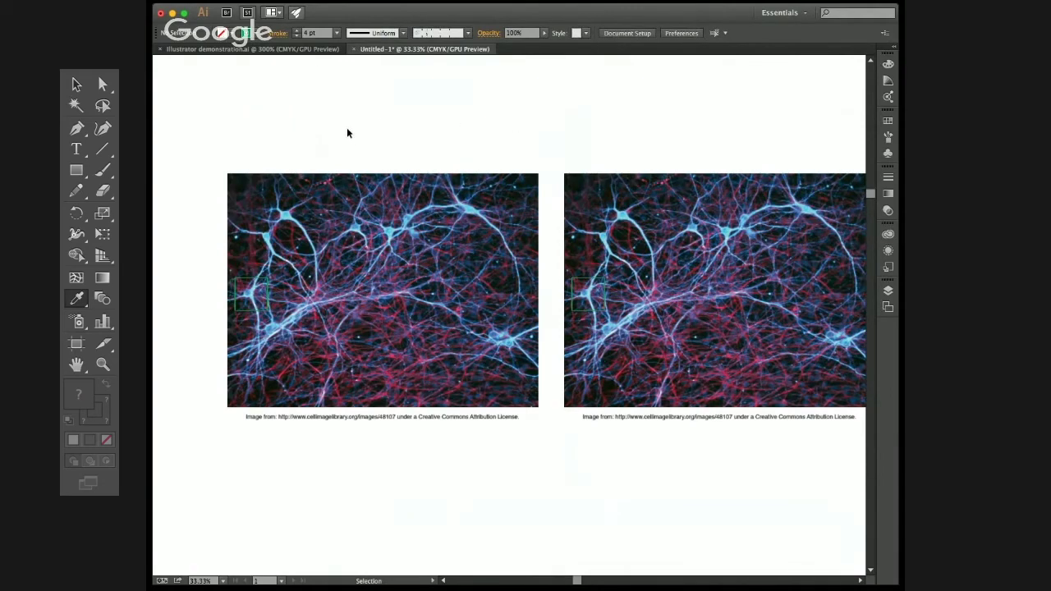
# Step: Check panel F in Illustrator demonstration.ai again, and make a clipping mask that crops the duplicate image to its green square
pyautogui.click(303, 50)
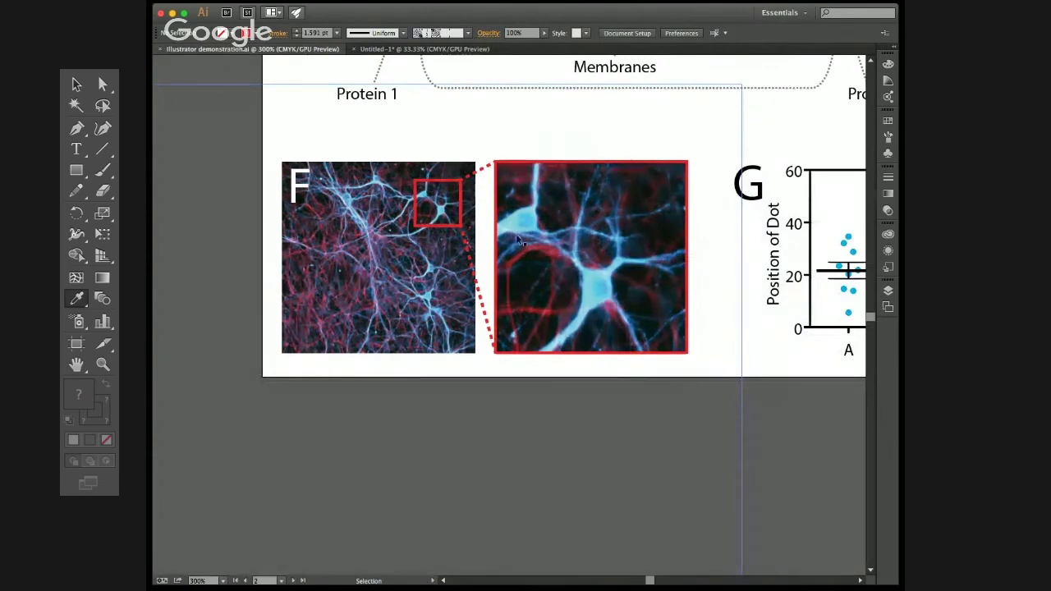
pyautogui.click(398, 50)
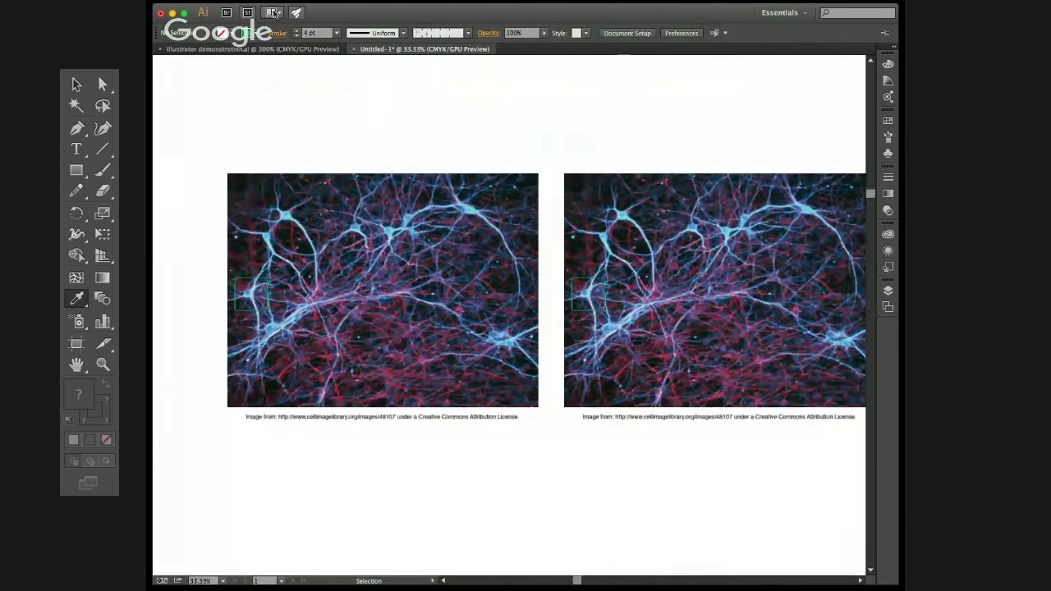
pyautogui.moveTo(212, 156); pyautogui.dragTo(223, 298)
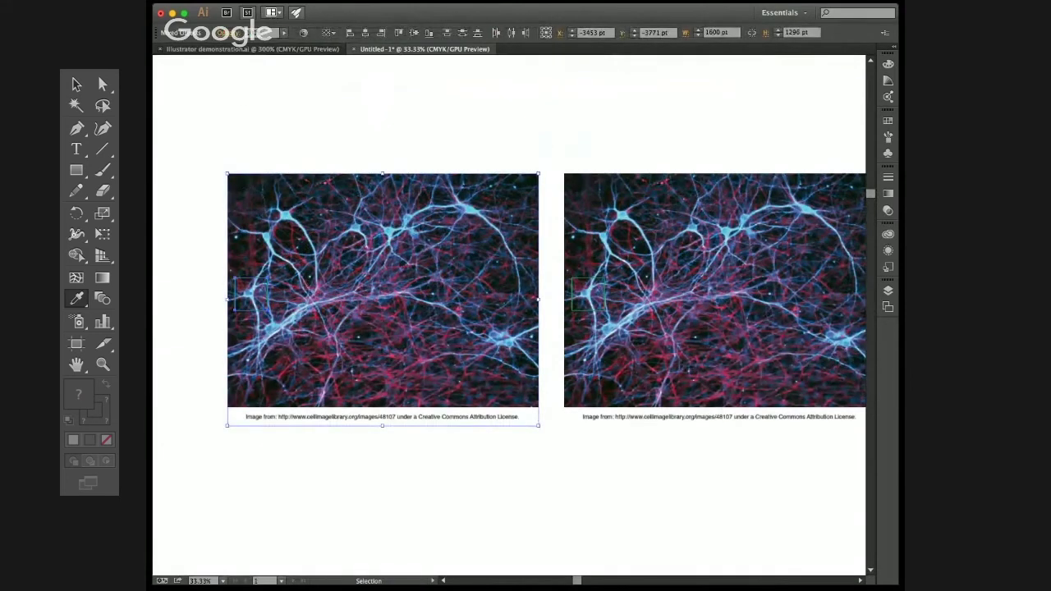
pyautogui.click(245, 104)
pyautogui.click(245, 281)
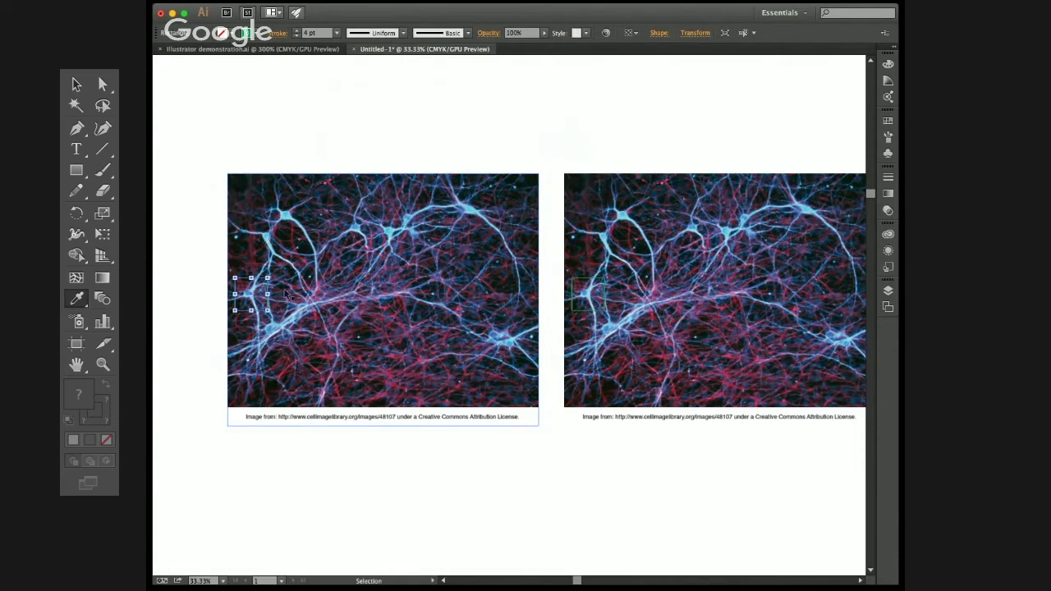
pyautogui.moveTo(213, 161); pyautogui.dragTo(291, 488)
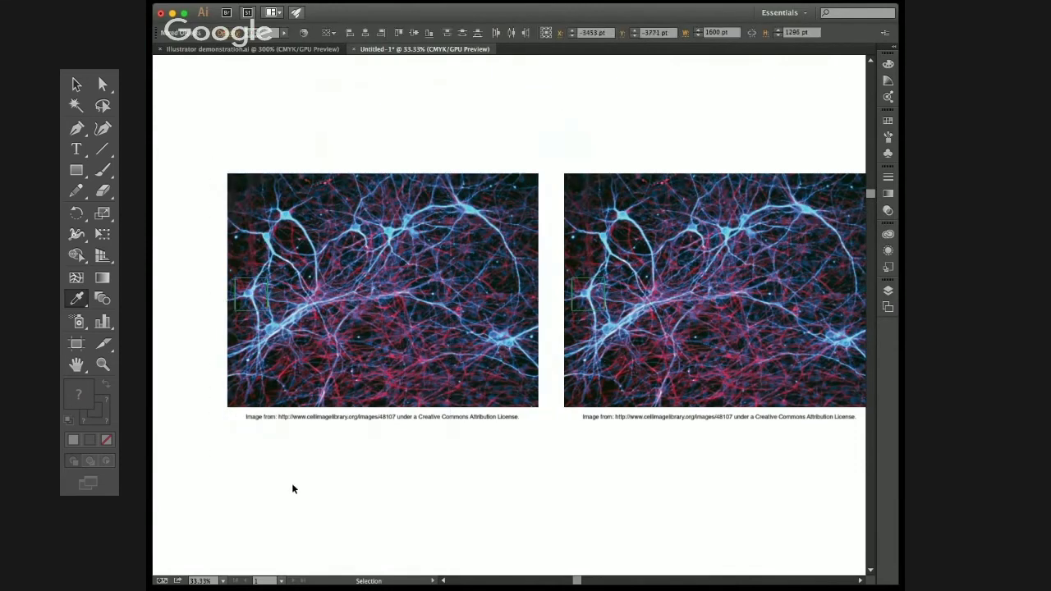
pyautogui.click(247, 309)
pyautogui.keyDown('shift'); pyautogui.click(322, 266); pyautogui.keyUp('shift')
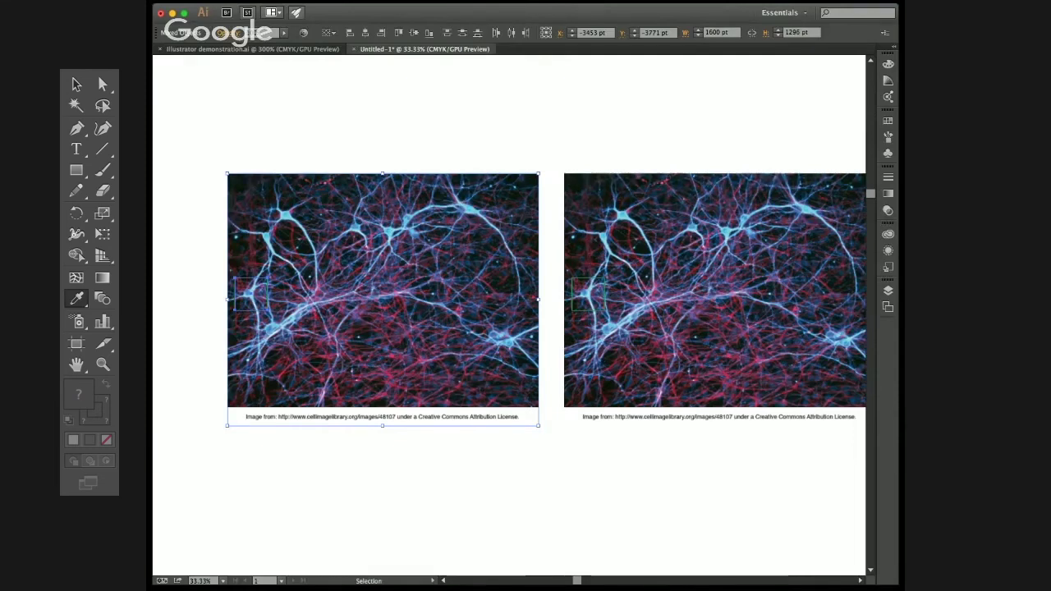
pyautogui.press('super+7')
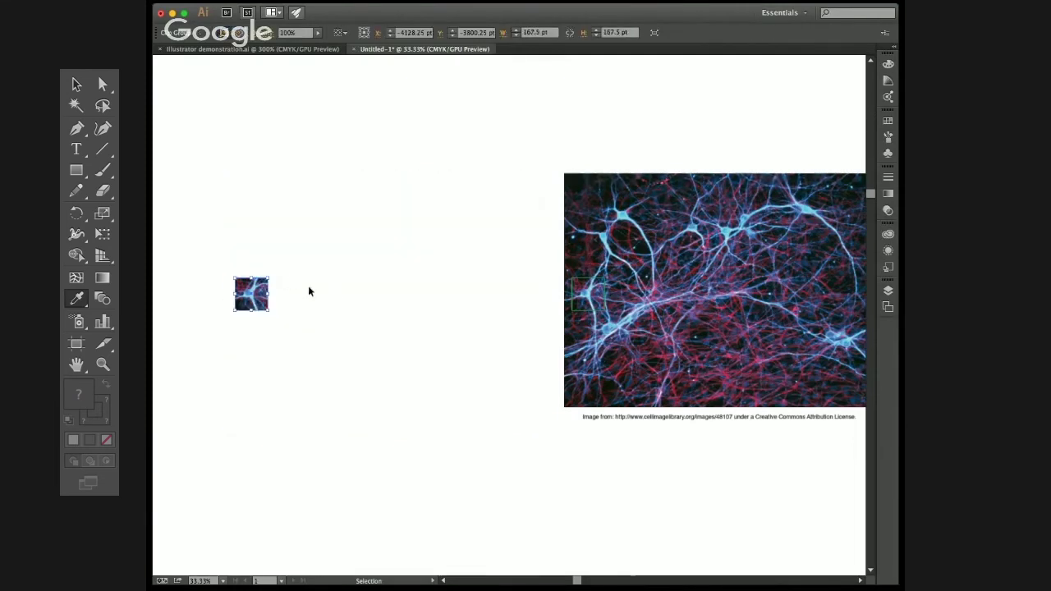
pyautogui.click(300, 300)
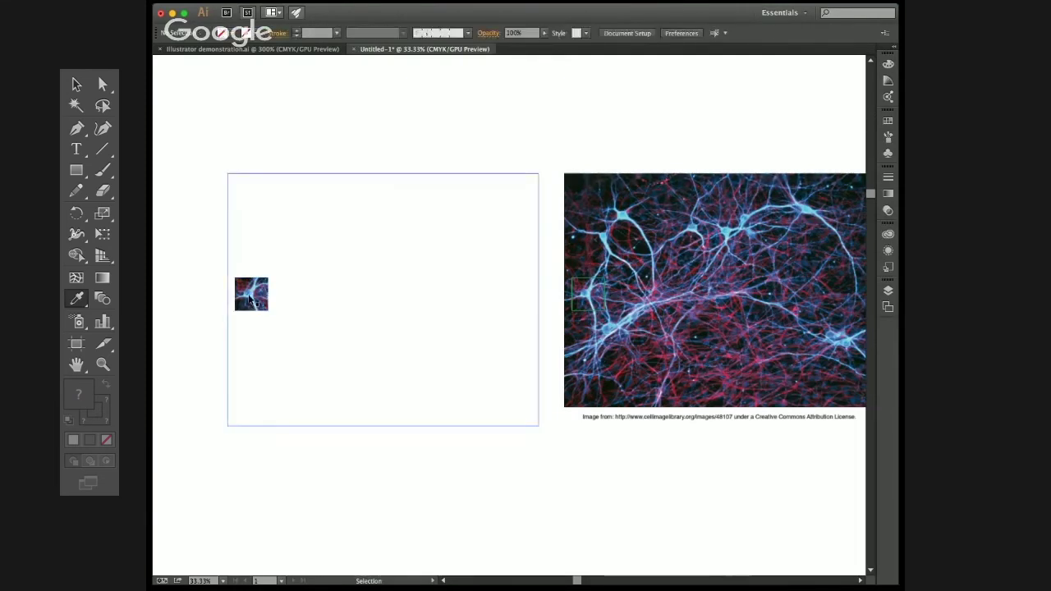
# Step: Move the cropped neuron square within the empty space to the left of the original image
pyautogui.moveTo(253, 304); pyautogui.dragTo(474, 247)
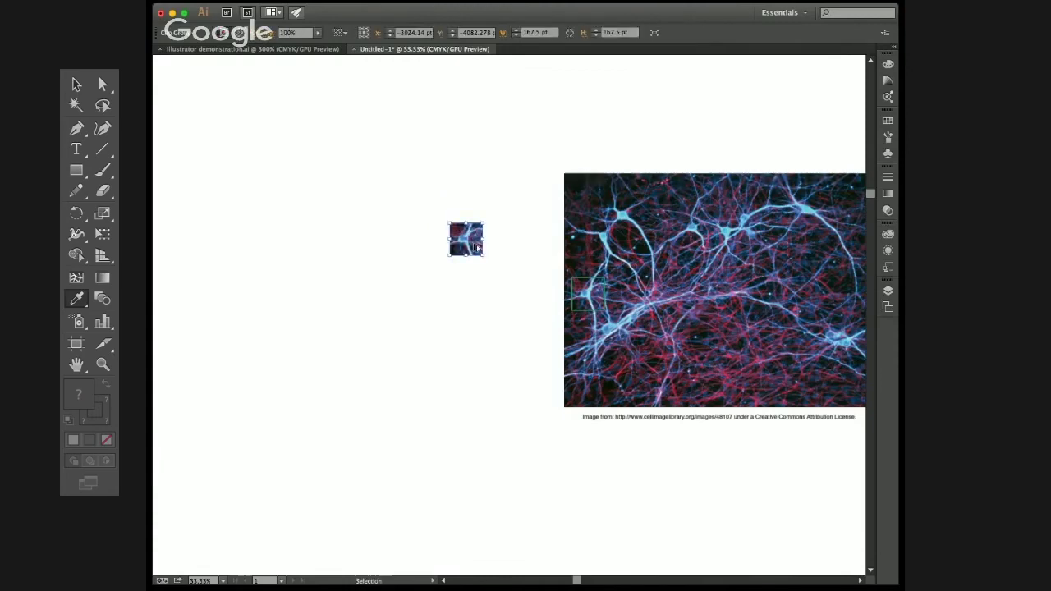
pyautogui.scroll(2, 474, 246)
pyautogui.scroll(2, 474, 247)
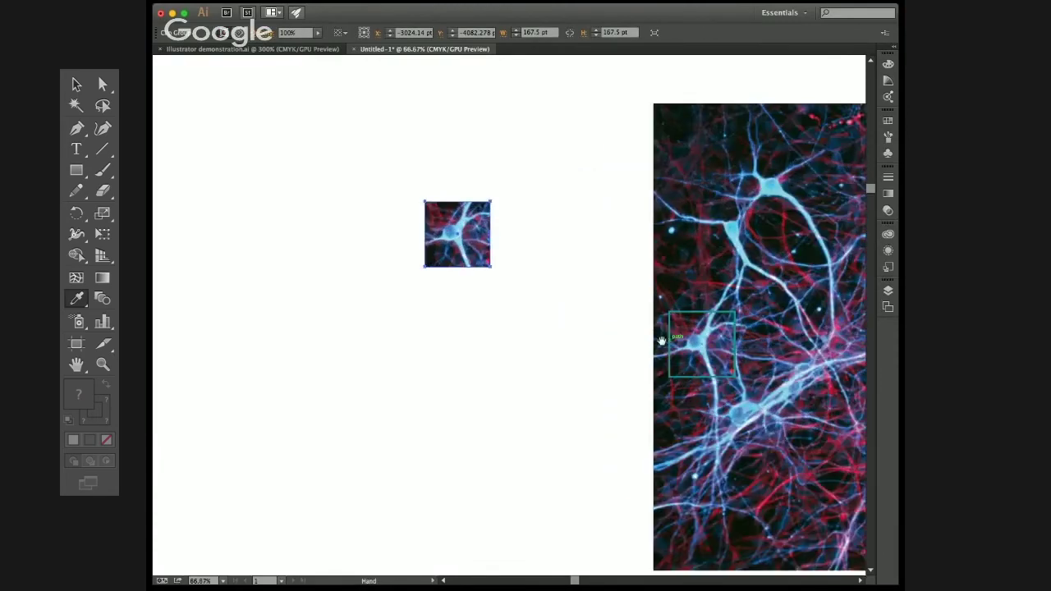
pyautogui.moveTo(662, 340); pyautogui.dragTo(465, 270)
pyautogui.click(347, 269)
pyautogui.moveTo(345, 268); pyautogui.dragTo(323, 318)
# Step: Isolate the cropped neuron's clip group down to its clipping rectangle
pyautogui.scroll(-3, 480, 304)
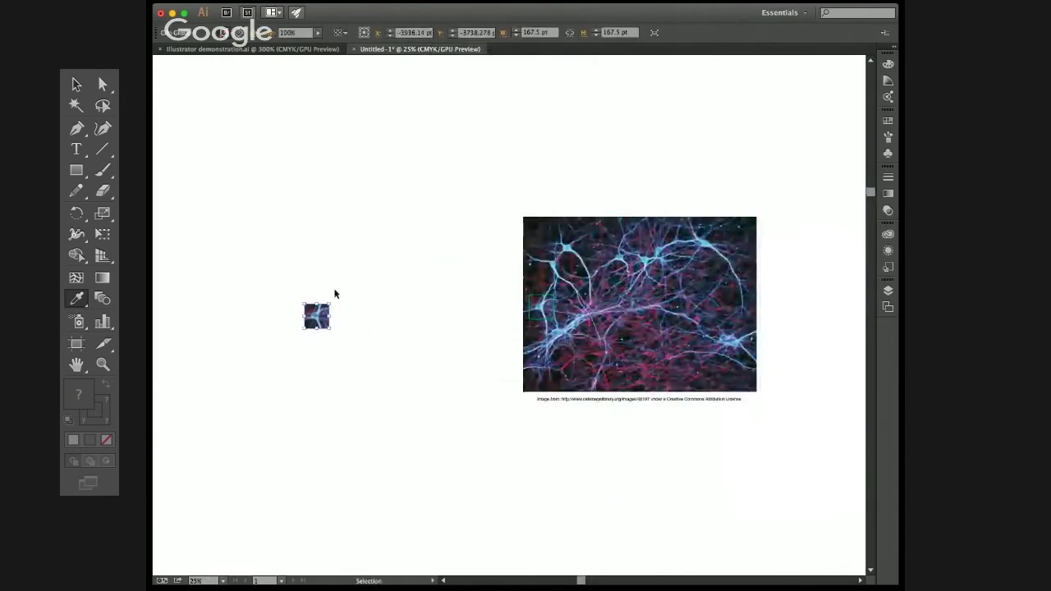
pyautogui.doubleClick(321, 314)
pyautogui.doubleClick(316, 314)
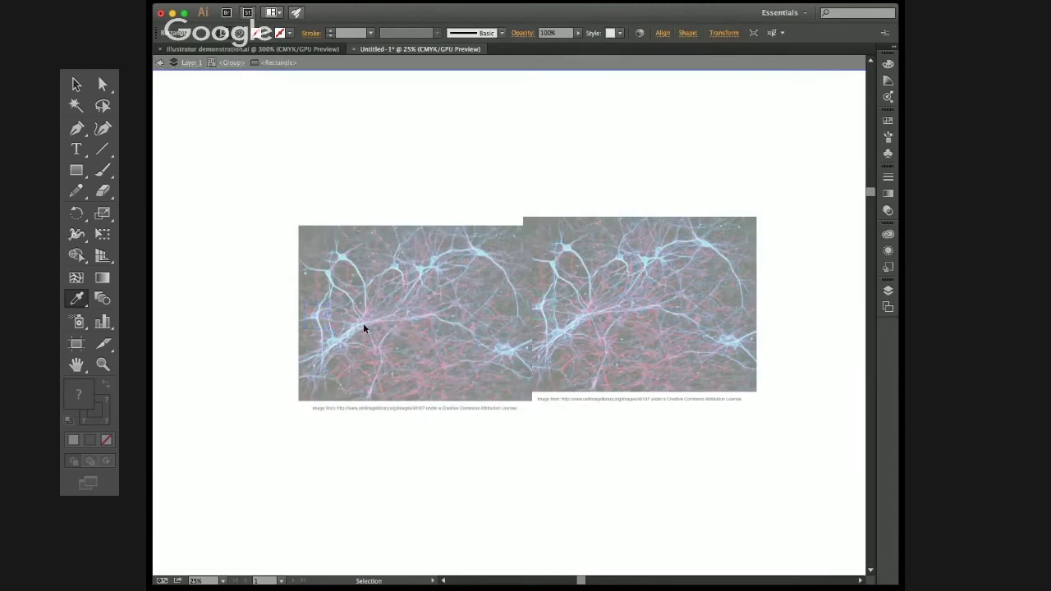
# Step: Try to reshape the clipping rectangle of the small neuron crop, undo the change, and leave isolation mode
pyautogui.click(363, 323)
pyautogui.moveTo(328, 309); pyautogui.dragTo(389, 285)
pyautogui.press('super+z')
pyautogui.doubleClick(373, 150)
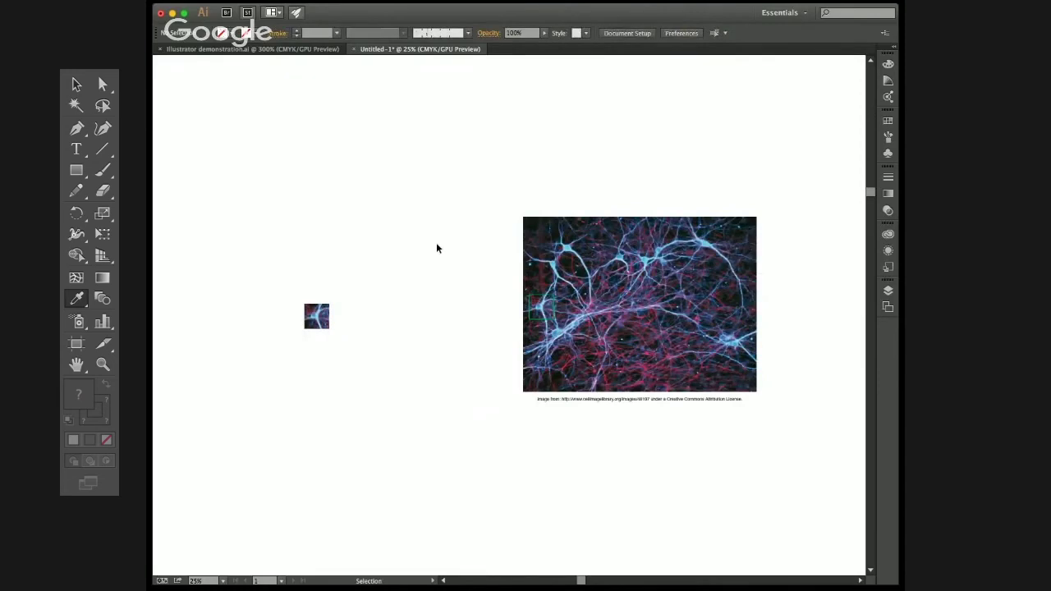
# Step: Move the original neuron image together with its green square closer to the small cropped neuron
pyautogui.scroll(1, 557, 316)
pyautogui.moveTo(496, 317); pyautogui.dragTo(519, 285)
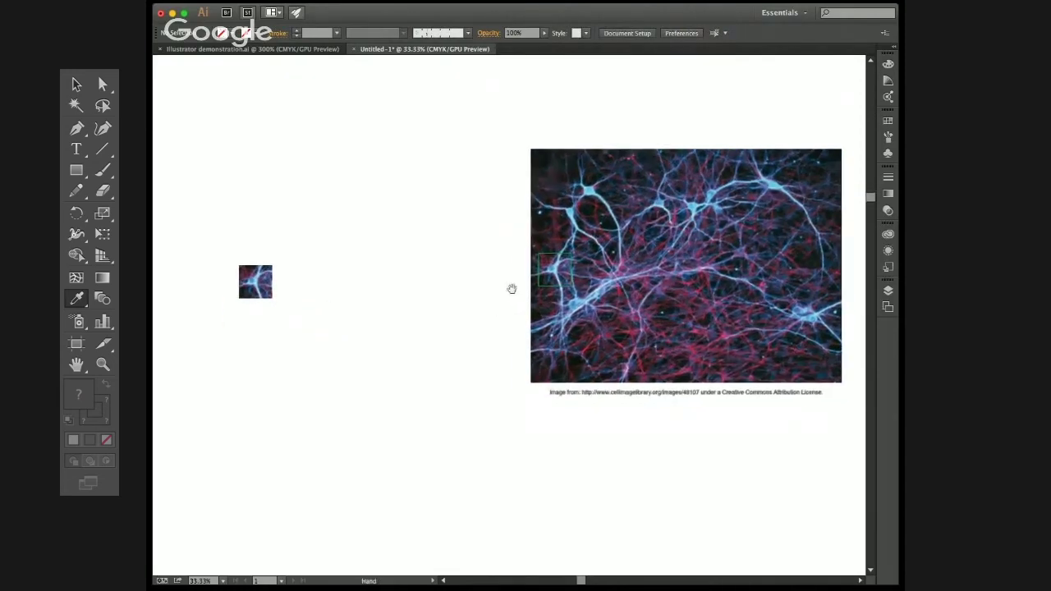
pyautogui.moveTo(483, 113); pyautogui.dragTo(630, 396)
pyautogui.moveTo(709, 288); pyautogui.dragTo(484, 286)
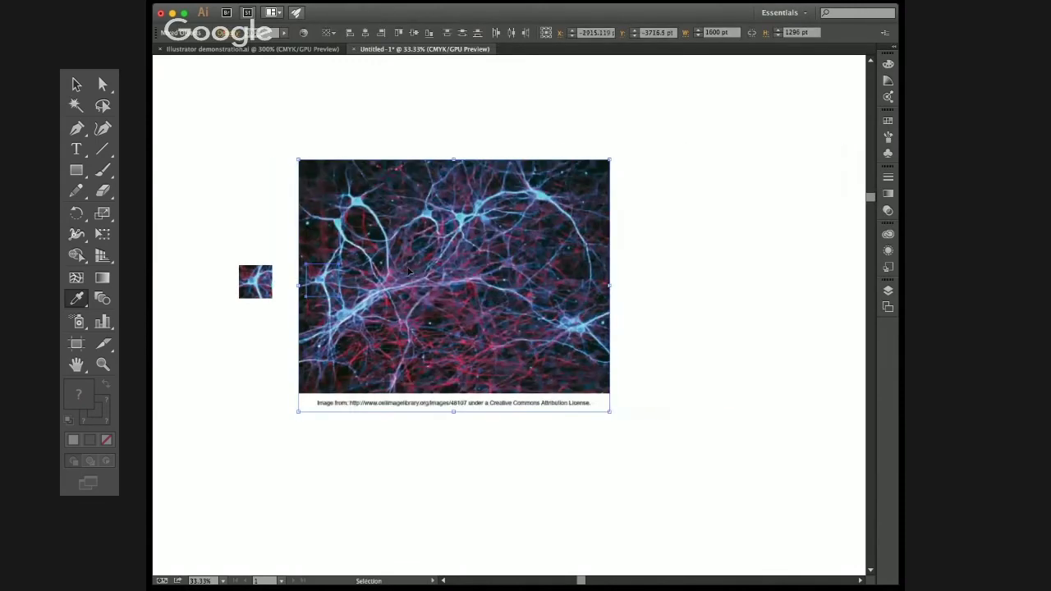
# Step: Scale the original image and its square down together to about 384 × 311 pt, beside the cropped neuron
pyautogui.keyDown('super'); pyautogui.click(307, 297); pyautogui.keyUp('super')
pyautogui.moveTo(307, 299); pyautogui.dragTo(346, 292)
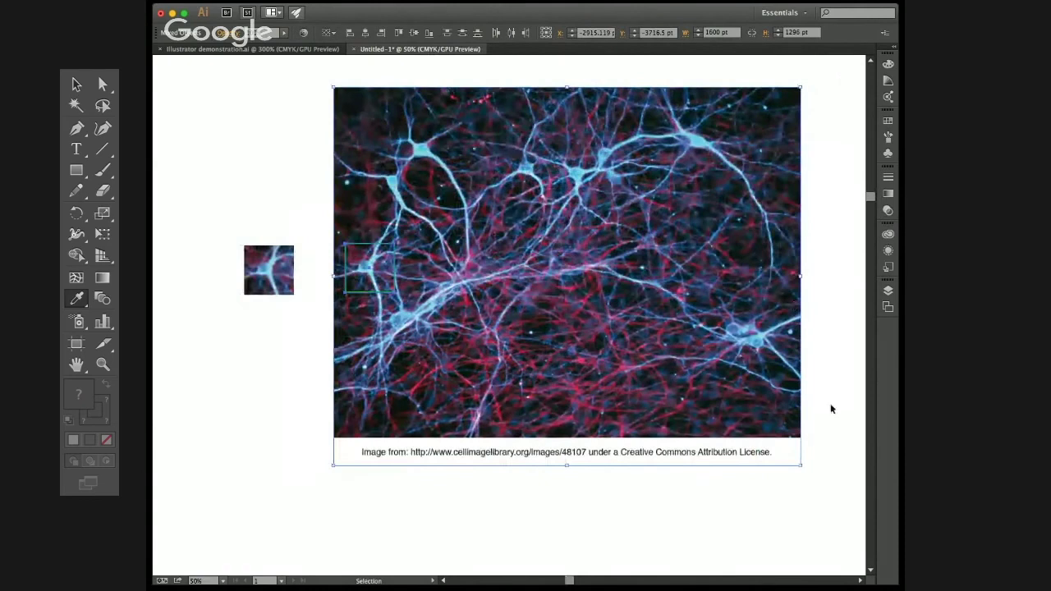
pyautogui.moveTo(802, 466); pyautogui.dragTo(442, 226)
pyautogui.moveTo(403, 139); pyautogui.dragTo(476, 315)
pyautogui.scroll(3, 334, 290)
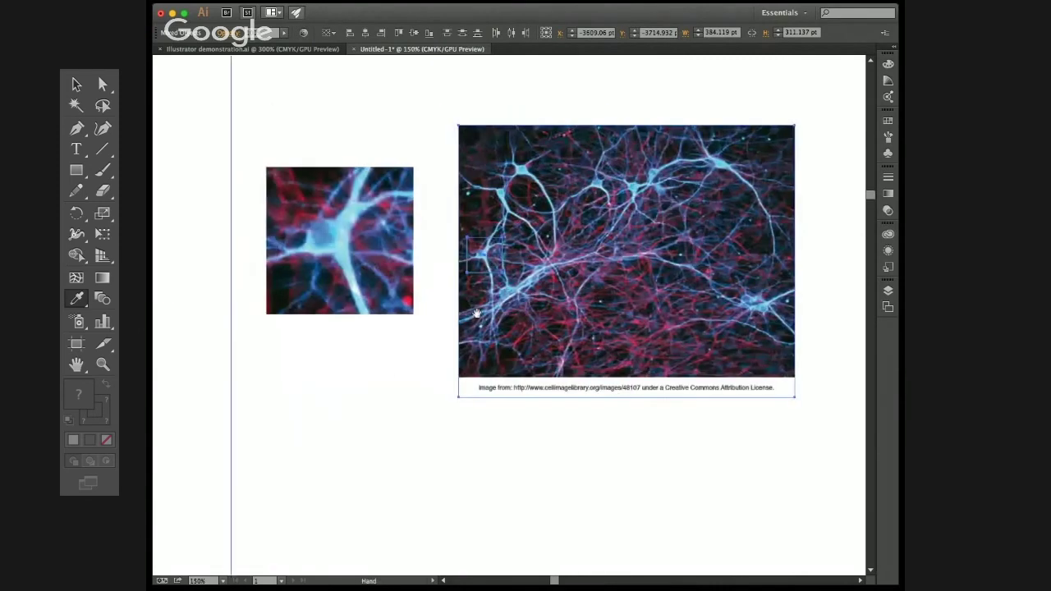
pyautogui.click(390, 373)
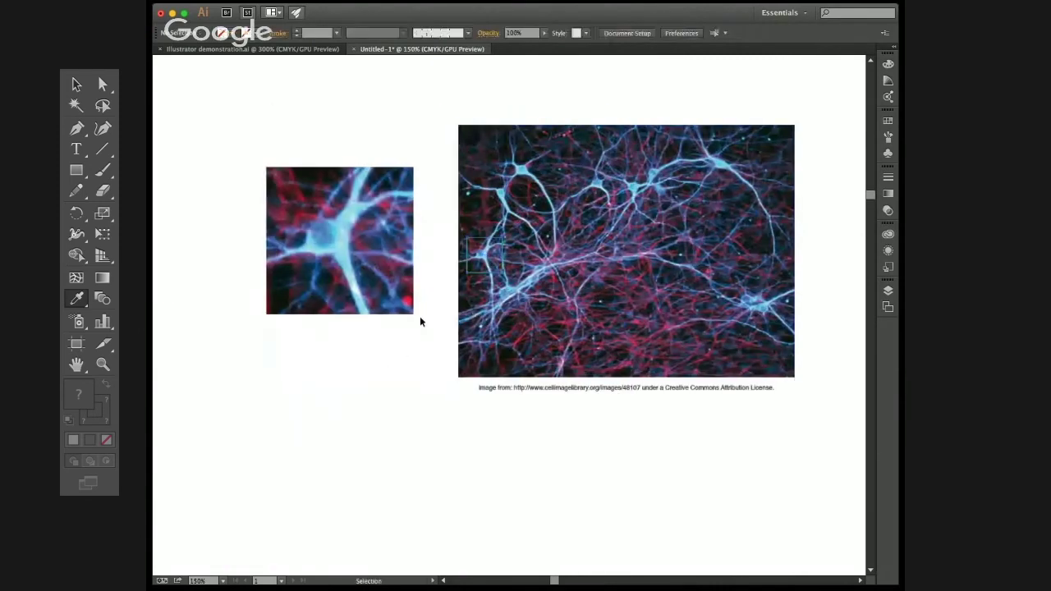
# Step: Give the small square on the main neuron image a yellow 3 pt outline
pyautogui.click(477, 236)
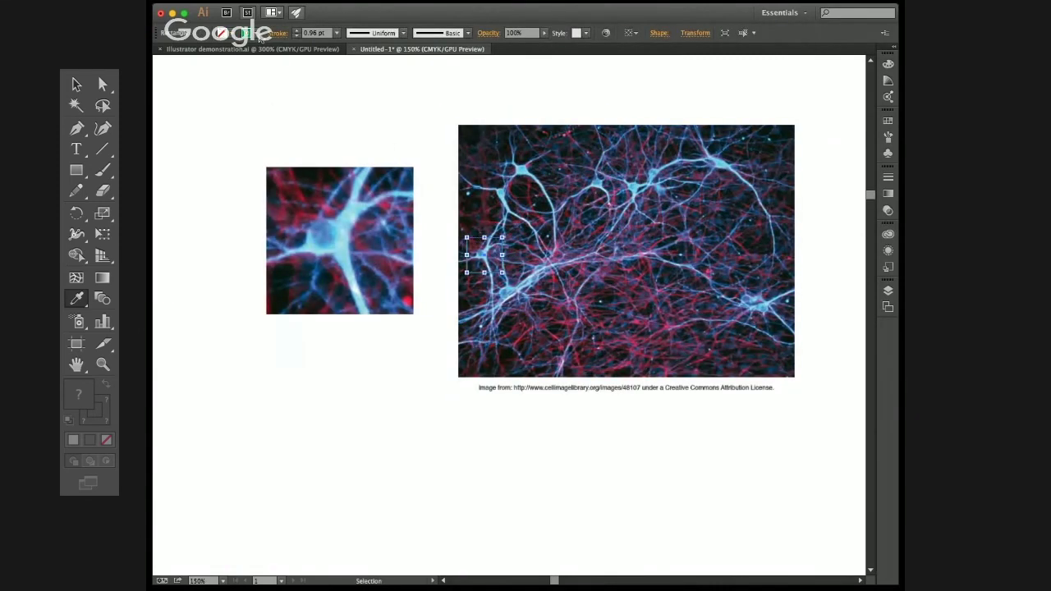
pyautogui.click(336, 32)
pyautogui.click(359, 110)
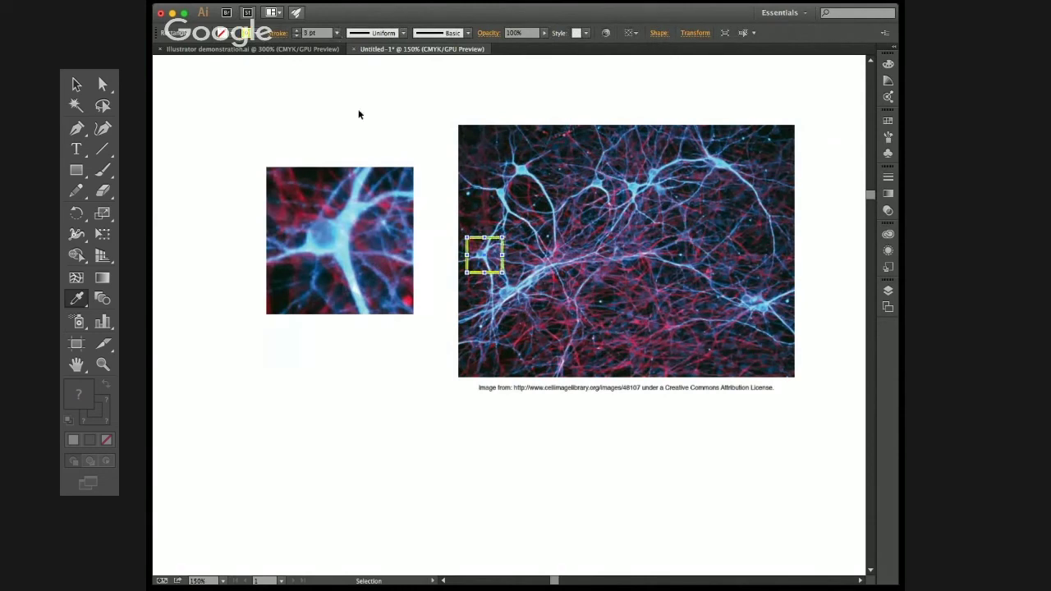
pyautogui.click(359, 109)
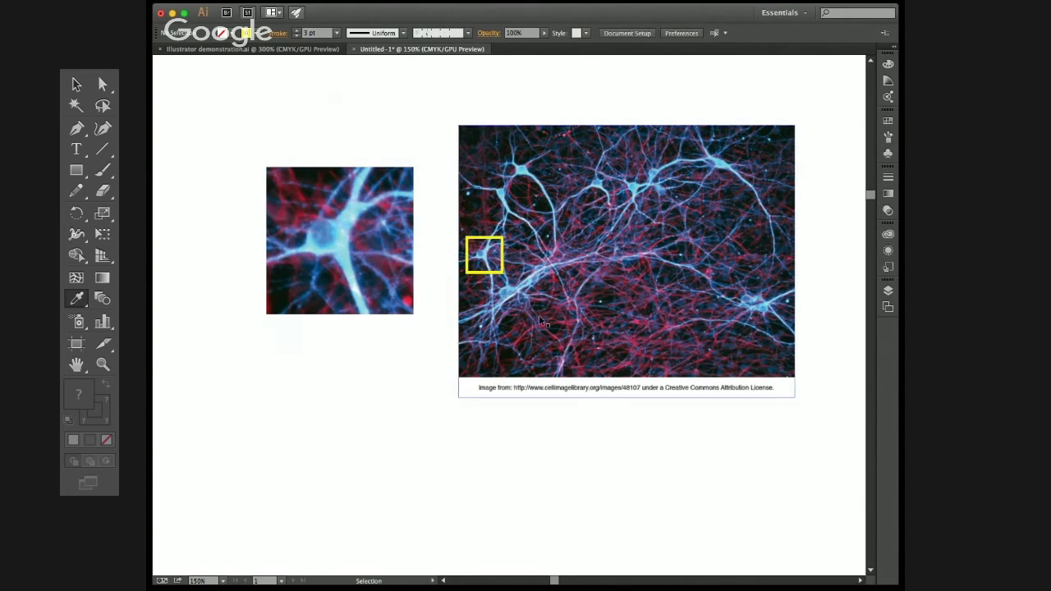
# Step: Draw a rectangle about 275 × 168 pt on the main image, starting at its left edge and matching the cropped neuron's top and bottom
pyautogui.moveTo(517, 388); pyautogui.dragTo(464, 402)
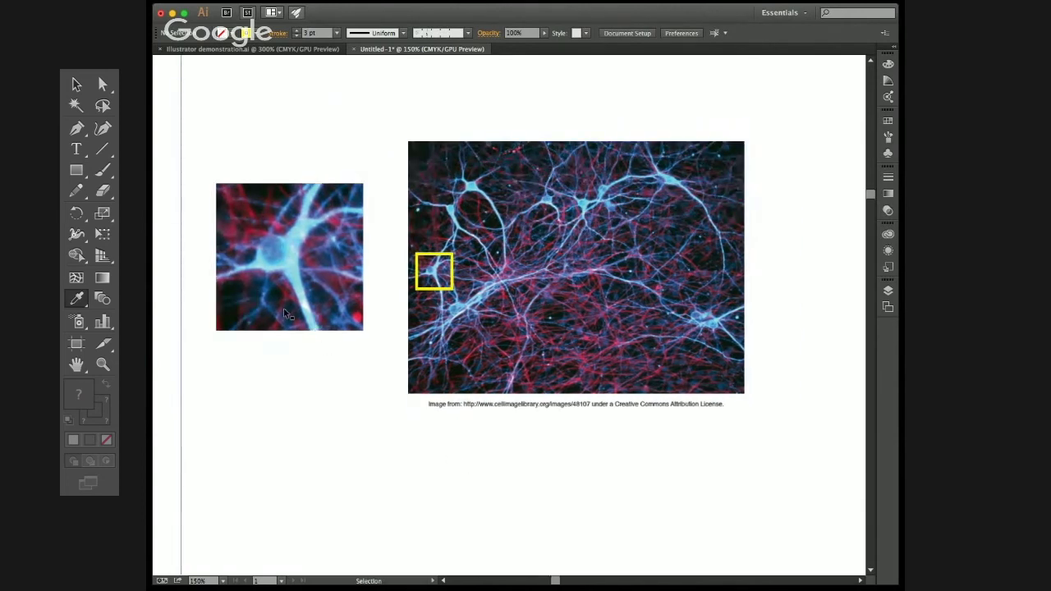
pyautogui.press('m')
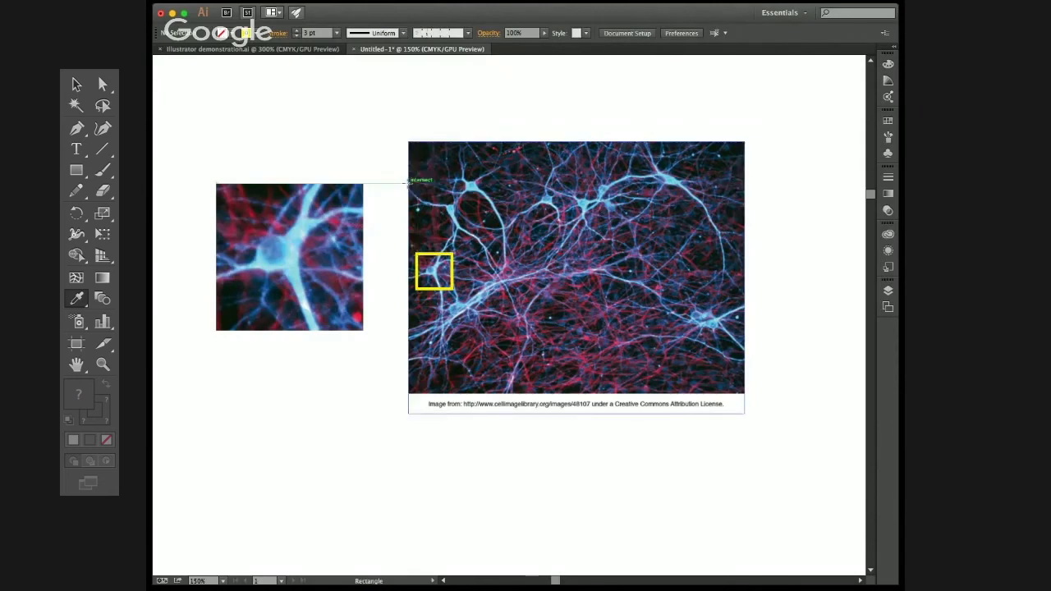
pyautogui.moveTo(409, 182); pyautogui.dragTo(649, 331)
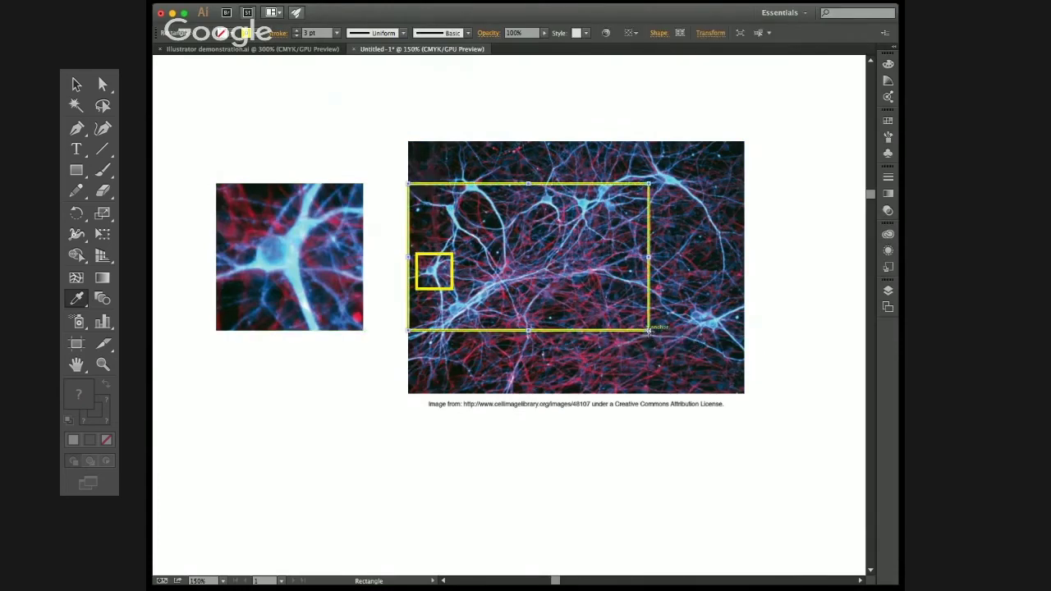
pyautogui.press('v')
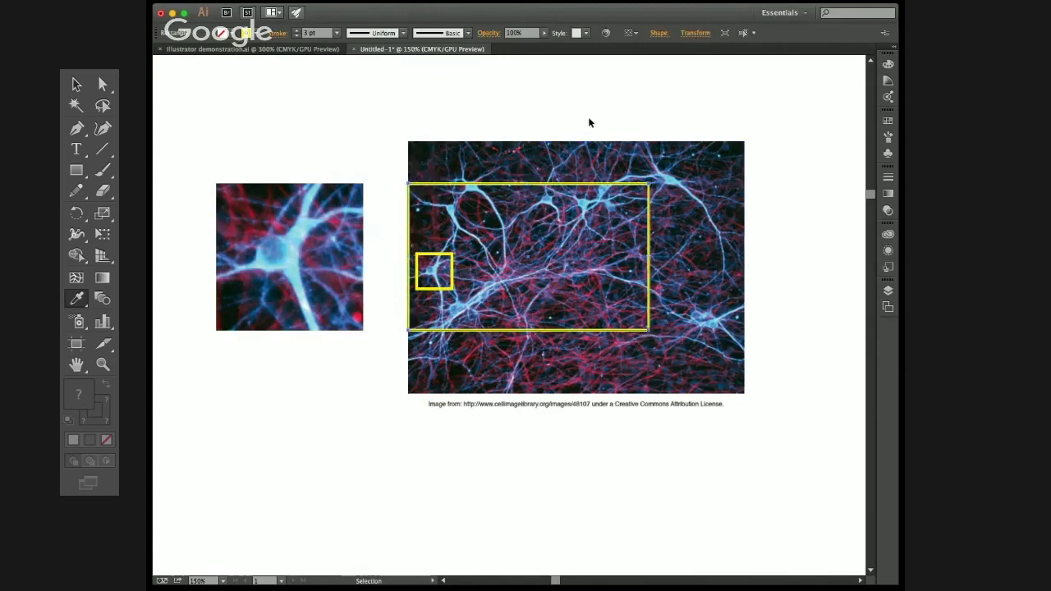
# Step: Crop the main neuron image to the large yellow rectangle with a clipping mask
pyautogui.click(588, 118)
pyautogui.click(549, 167)
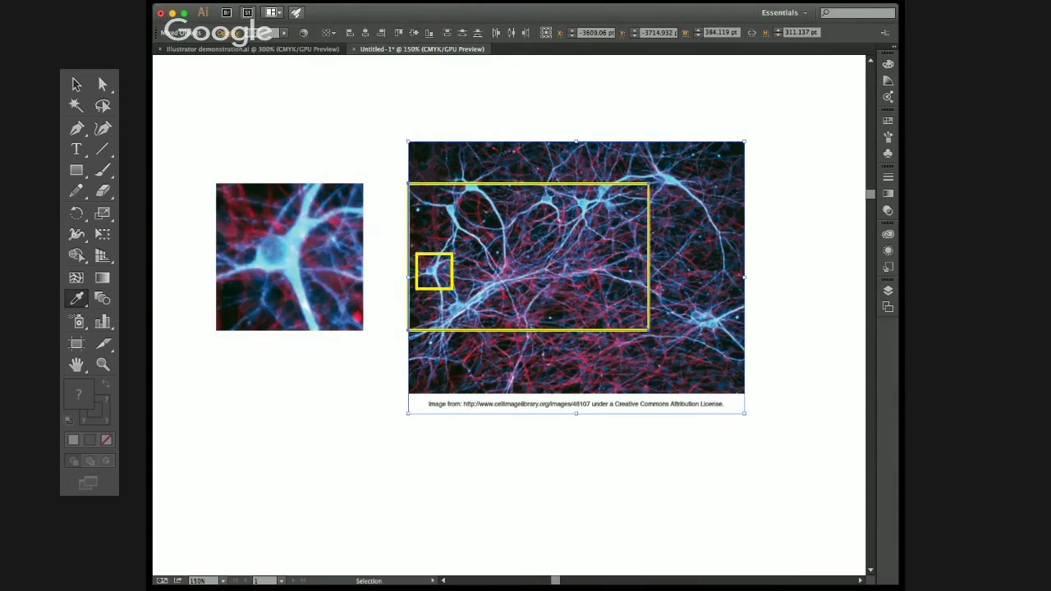
pyautogui.press('super+7')
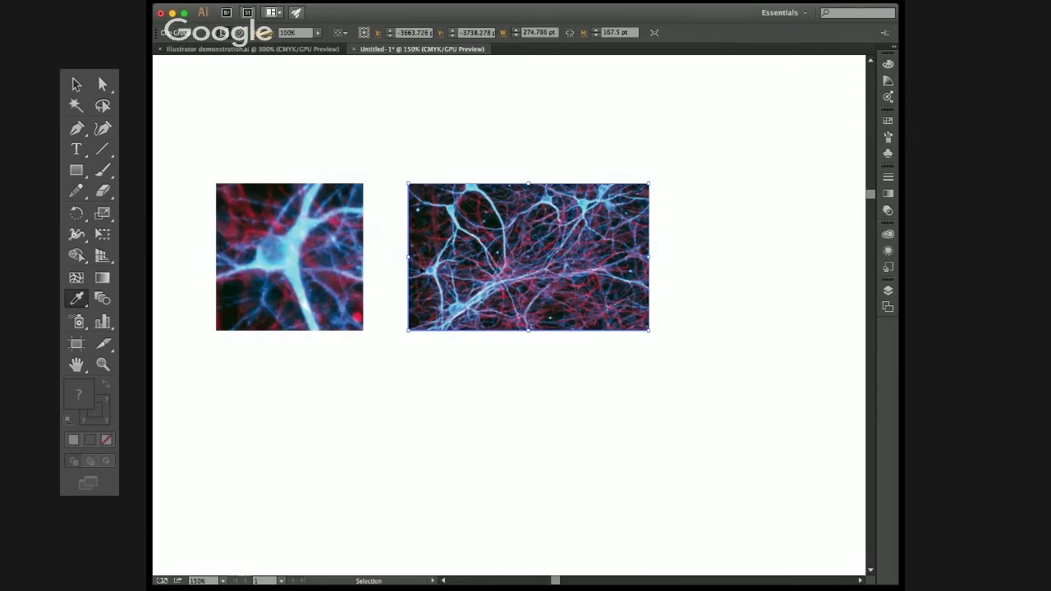
pyautogui.click(386, 236)
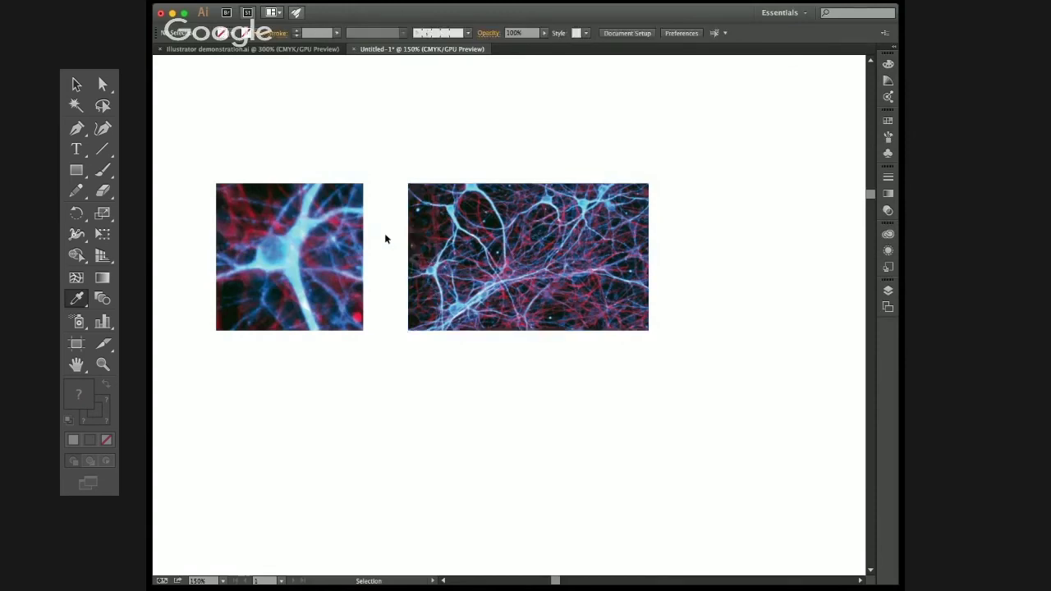
# Step: Send the cropped main image to the back, behind the small yellow square
pyautogui.click(442, 223)
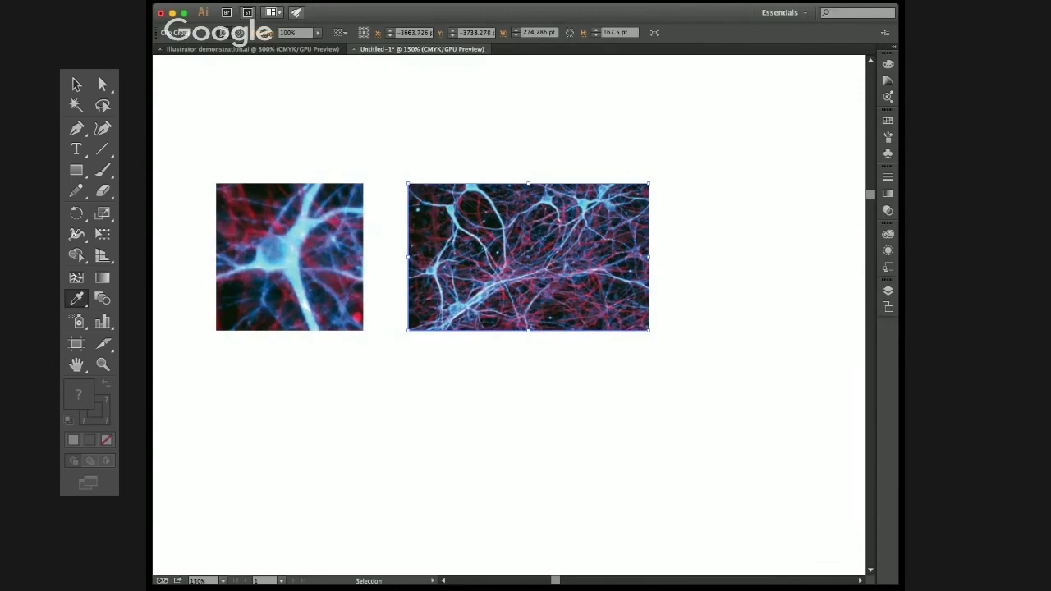
pyautogui.press('super+shift+[')
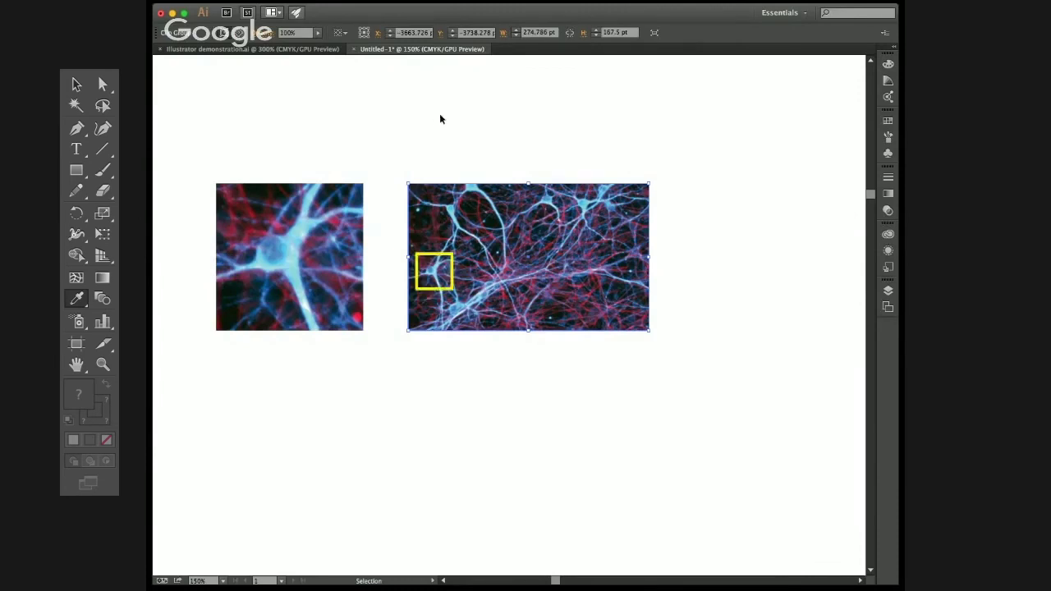
pyautogui.click(438, 116)
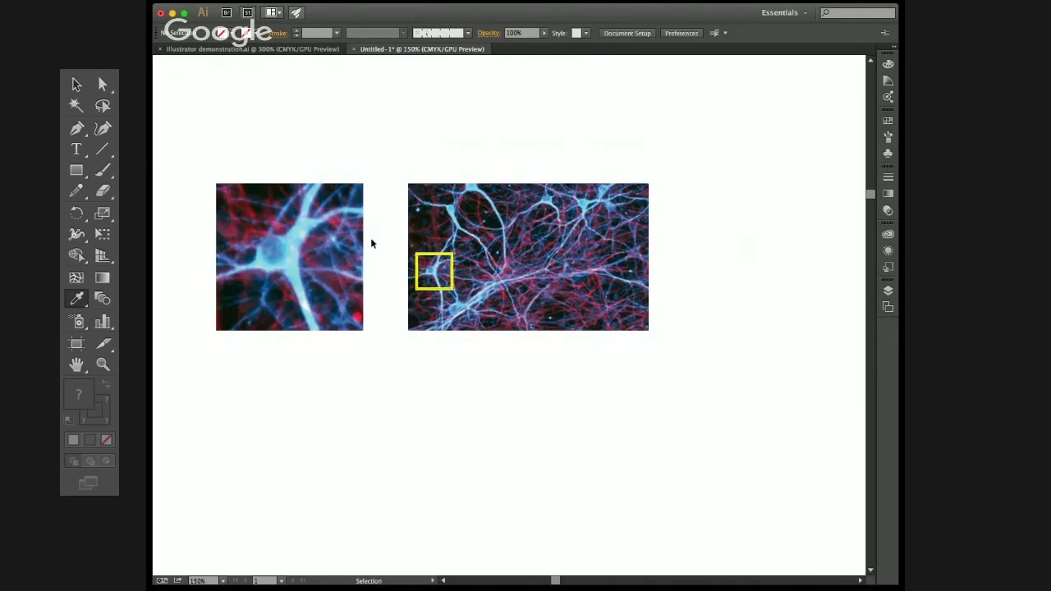
# Step: Draw two 3 pt yellow lines from the small square's left corners to the matching right corners of the enlarged neuron crop
pyautogui.press('space')
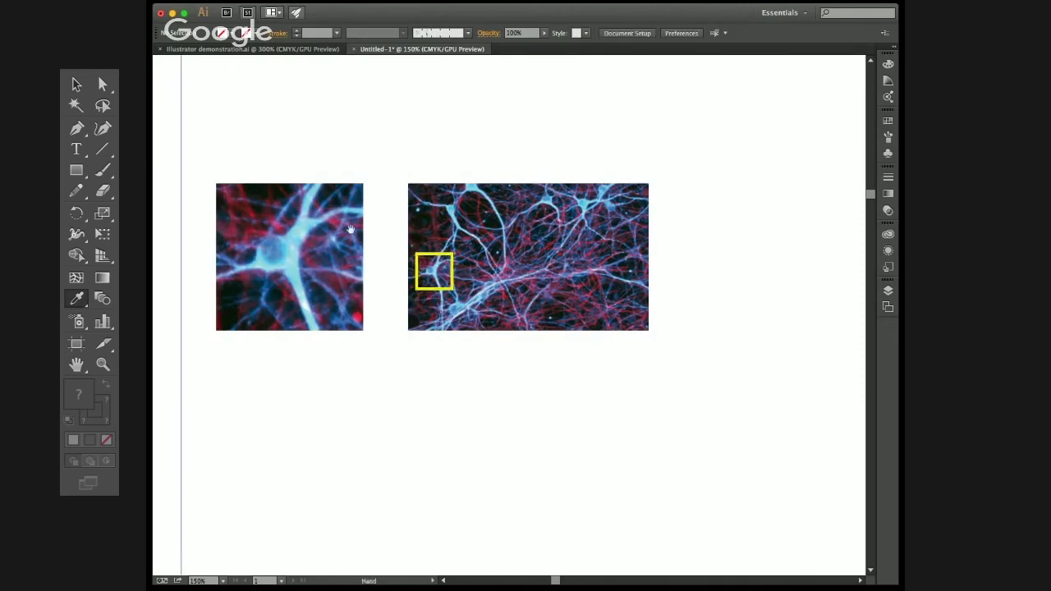
pyautogui.moveTo(371, 233); pyautogui.dragTo(462, 252)
pyautogui.press('super+=')
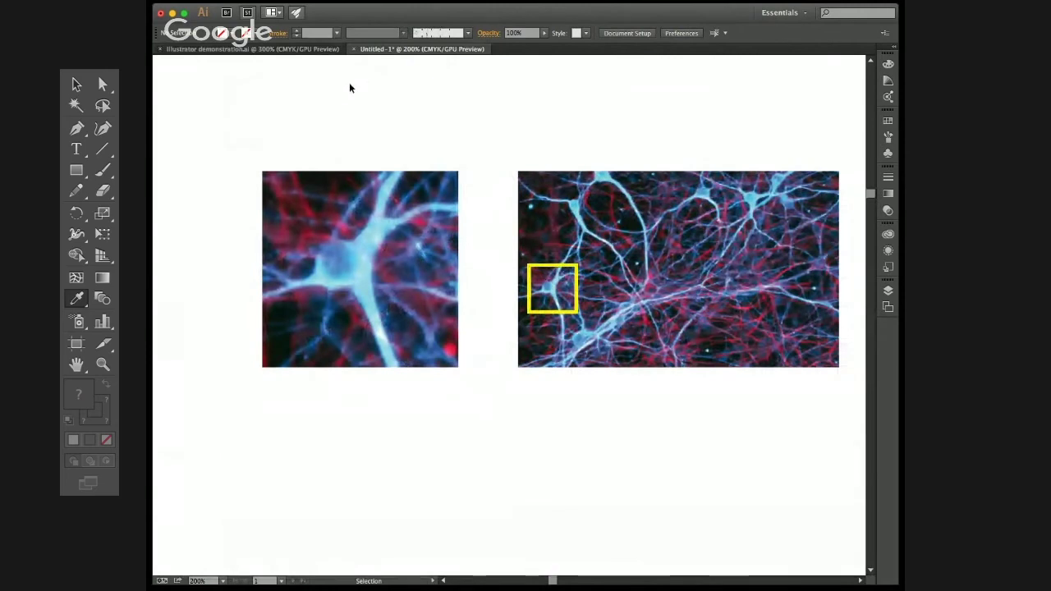
pyautogui.click(542, 267)
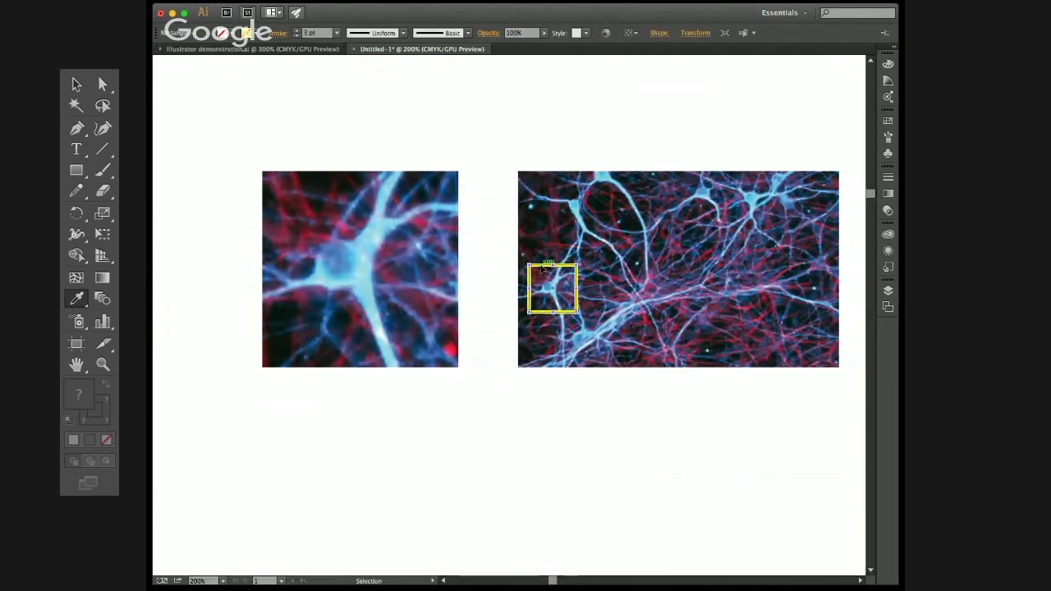
pyautogui.press('\\')
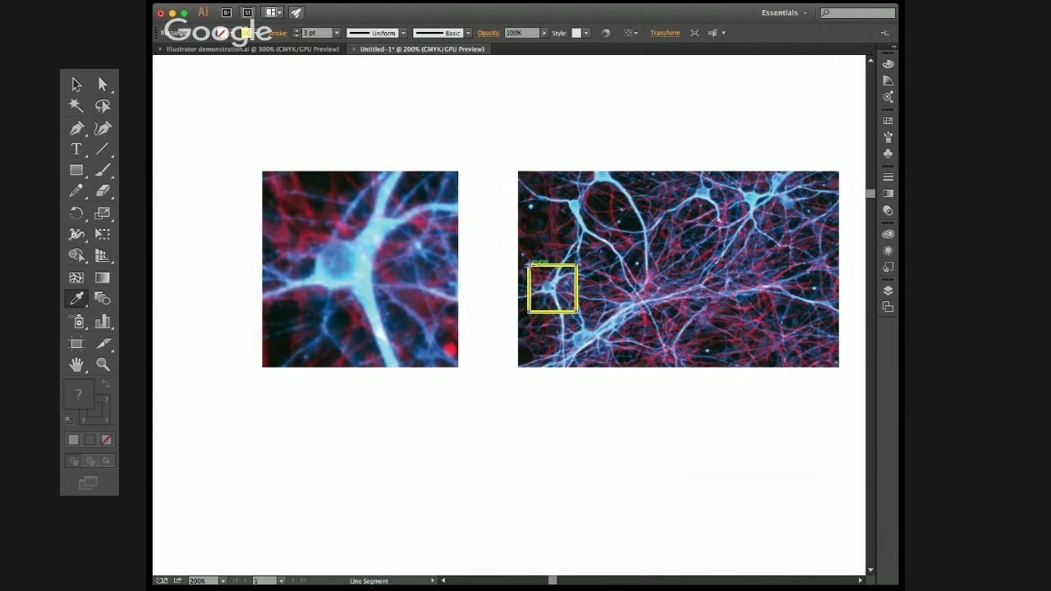
pyautogui.moveTo(528, 264); pyautogui.dragTo(457, 171)
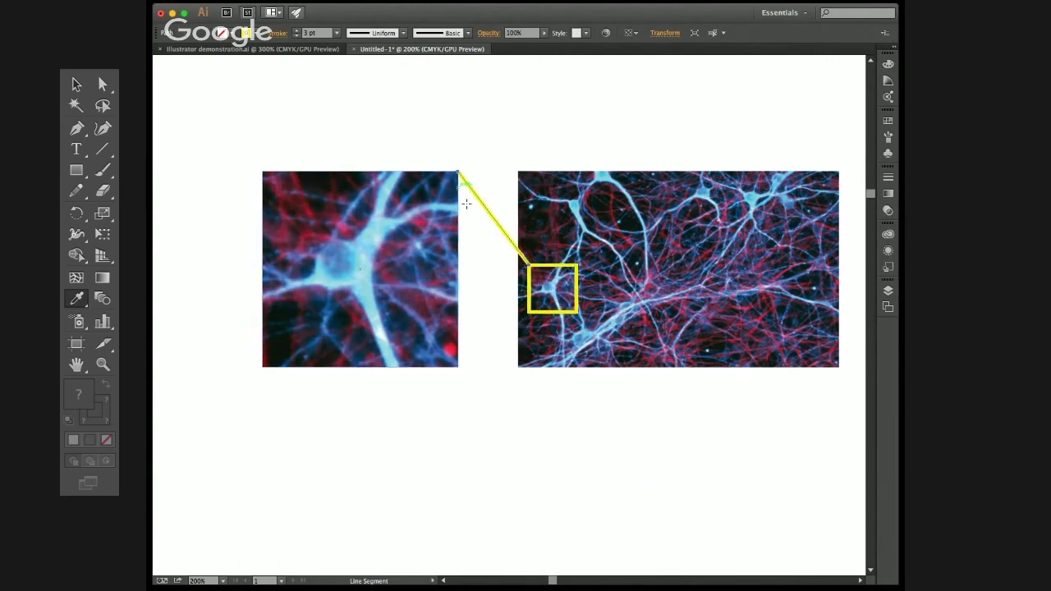
pyautogui.moveTo(528, 312); pyautogui.dragTo(458, 367)
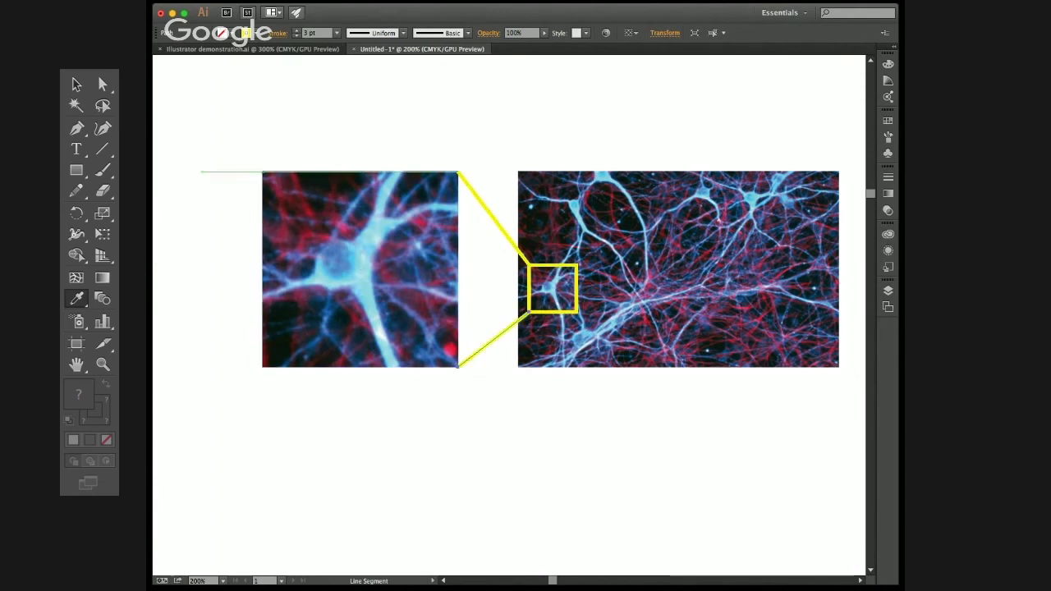
# Step: Outline the enlarged neuron crop with a 3 pt yellow rectangle traced from corner to corner
pyautogui.press('m')
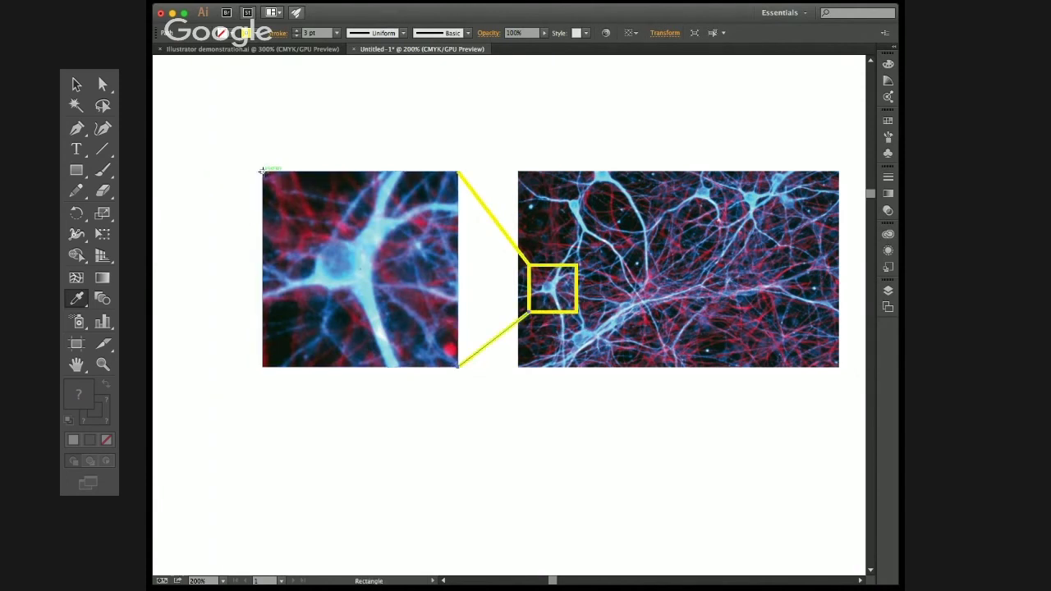
pyautogui.moveTo(262, 170); pyautogui.dragTo(457, 367)
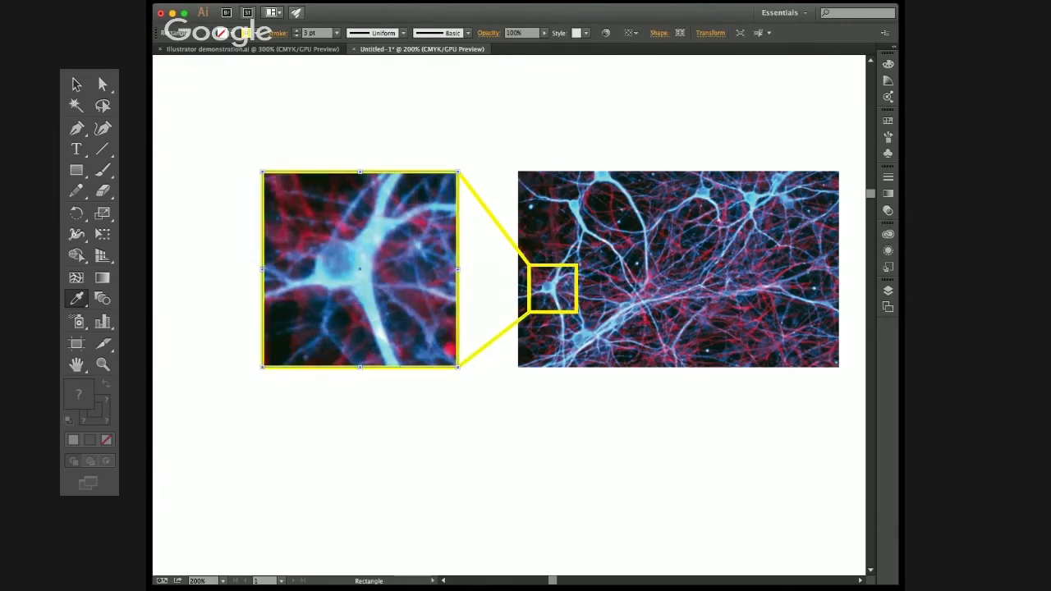
pyautogui.press('v')
pyautogui.click(458, 103)
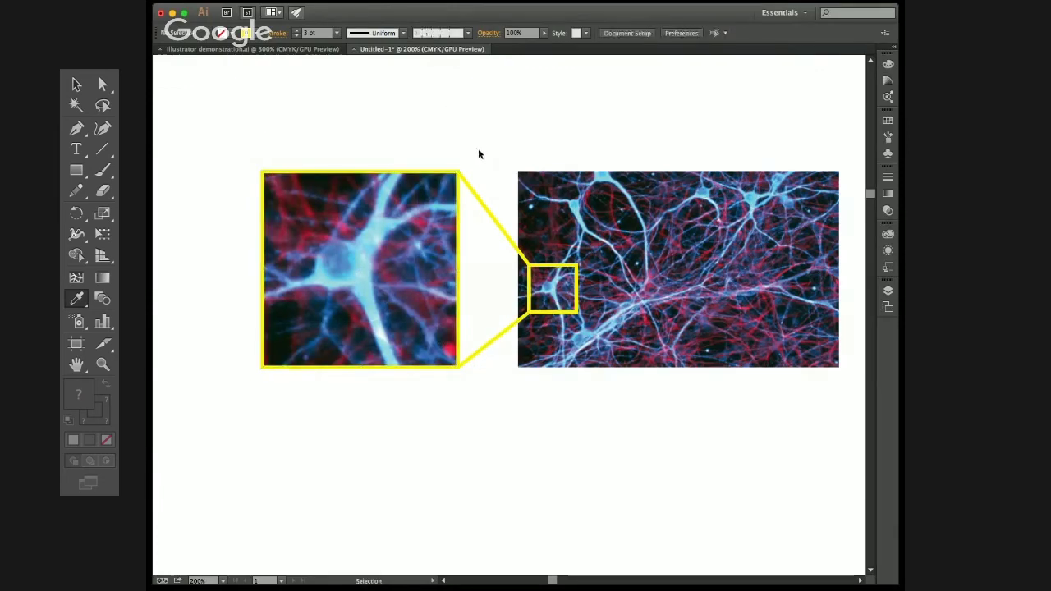
# Step: Turn the two yellow connecting lines between the small square and the enlarged crop into dashed lines
pyautogui.moveTo(488, 159); pyautogui.dragTo(491, 385)
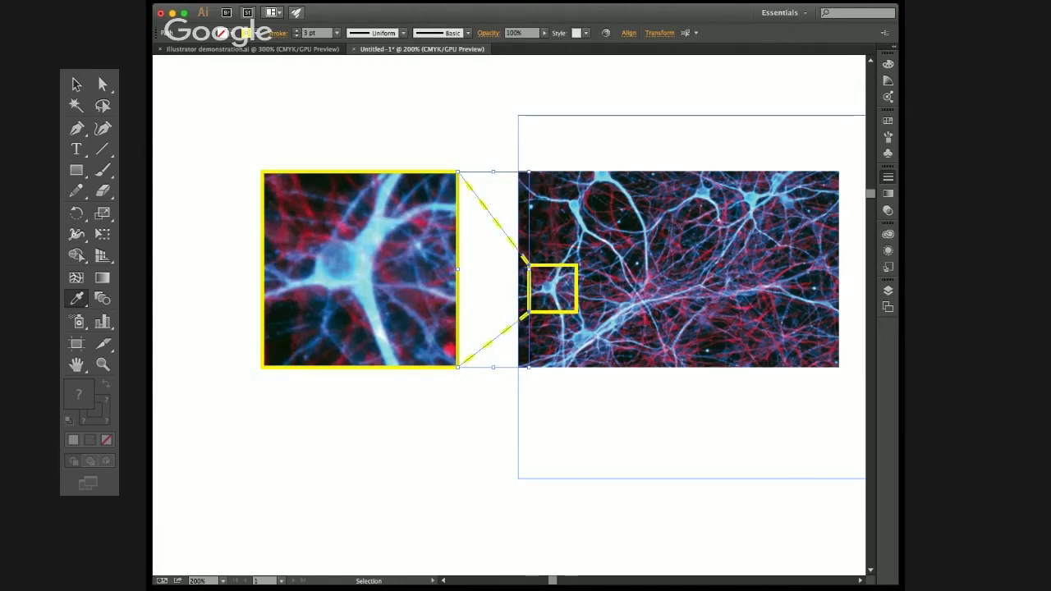
pyautogui.click(748, 85)
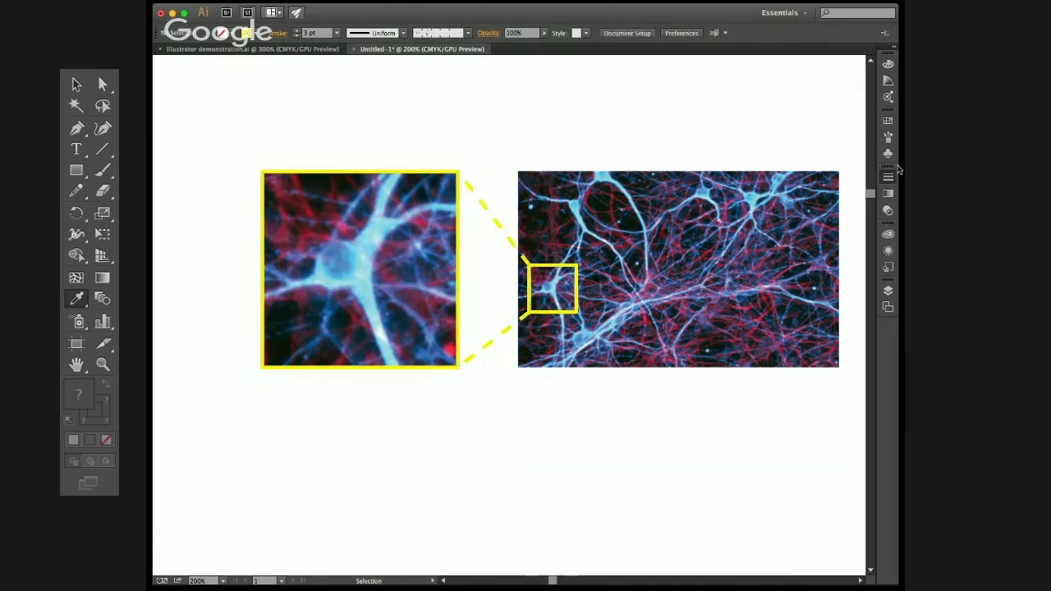
pyautogui.moveTo(628, 191); pyautogui.dragTo(600, 182)
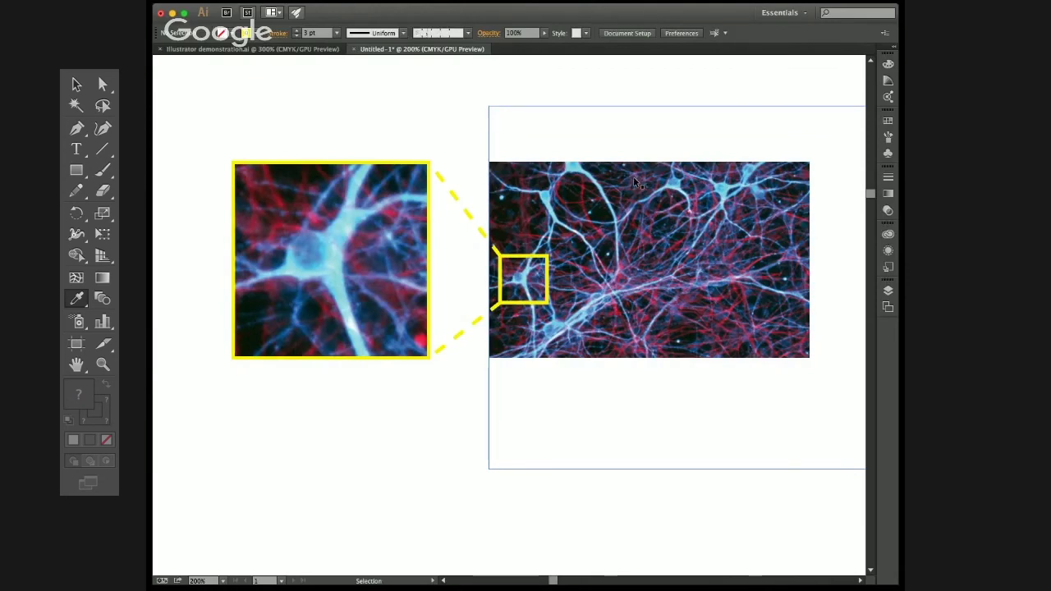
pyautogui.click(576, 116)
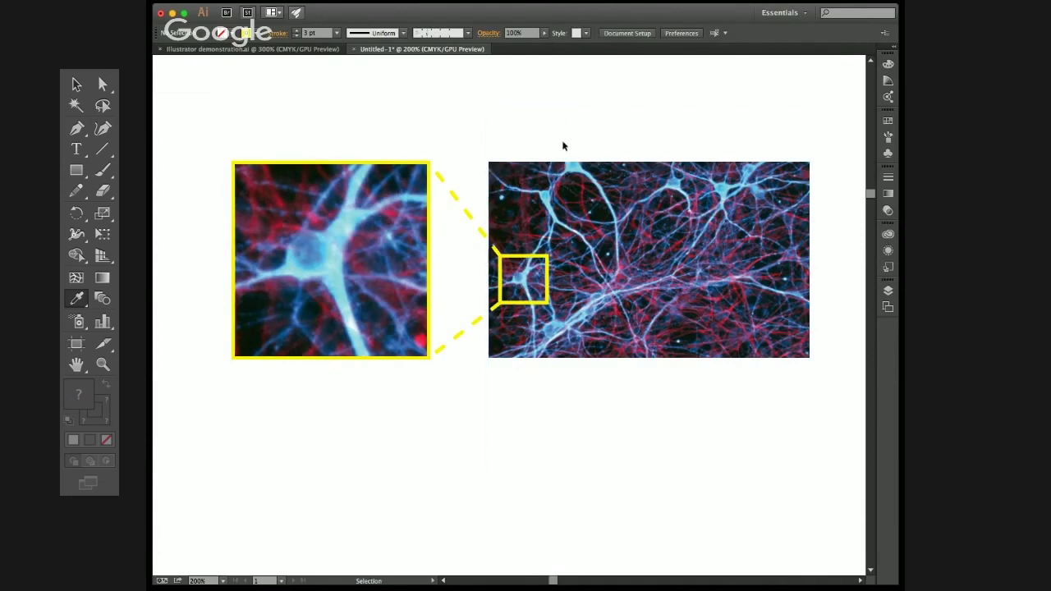
pyautogui.click(565, 147)
# Step: Draw a large rectangle with a dashed yellow outline and green fill over the right half of the main image and the space beyond
pyautogui.moveTo(573, 176); pyautogui.dragTo(406, 169)
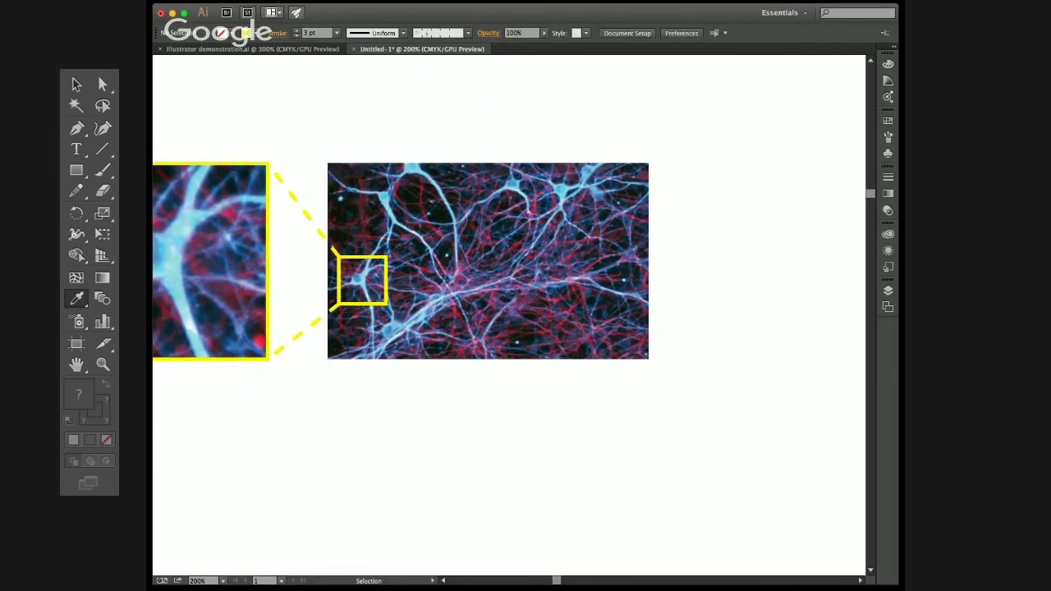
pyautogui.press('m')
pyautogui.moveTo(476, 89)
pyautogui.mouseDown()
pyautogui.moveTo(838, 422)
pyautogui.moveTo(838, 540)
pyautogui.moveTo(825, 519)
pyautogui.mouseUp()
pyautogui.press('v')
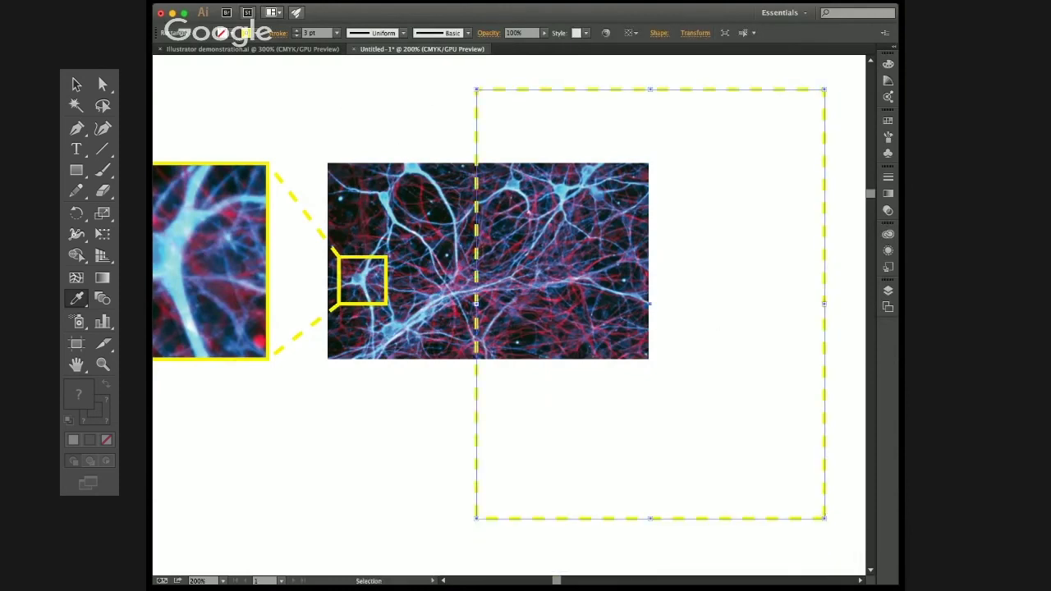
pyautogui.click(441, 127)
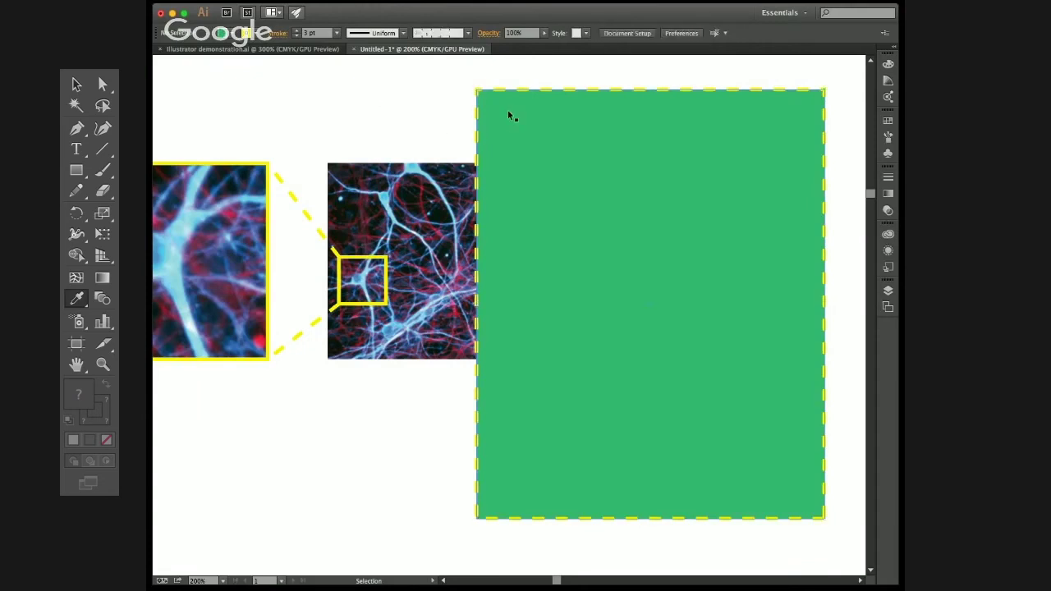
# Step: Send the large green rectangle behind the main neuron image and delete it
pyautogui.click(509, 109)
pyautogui.press('super+shift+bracketleft')
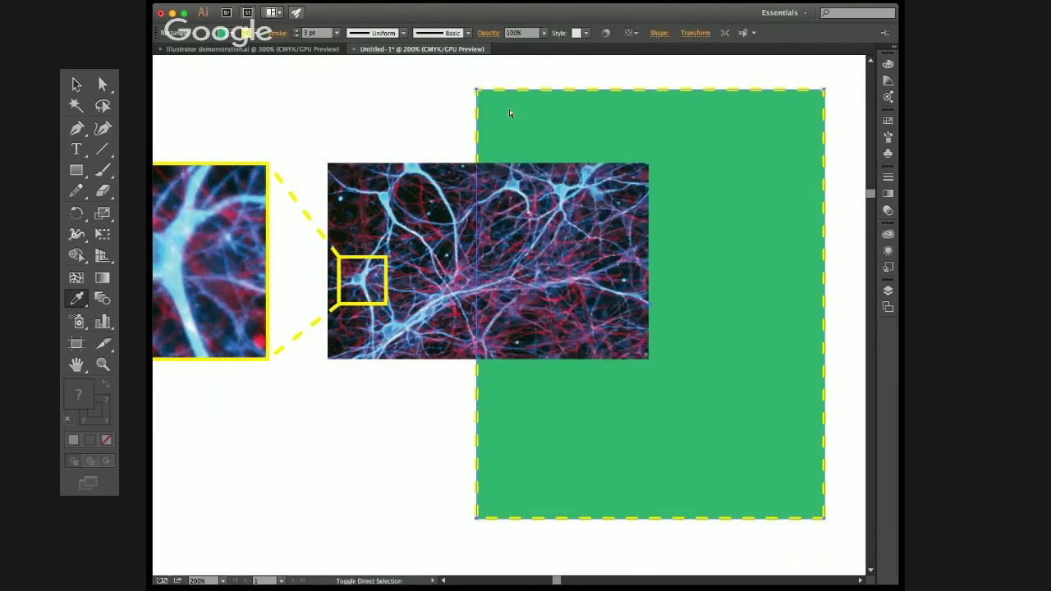
pyautogui.click(447, 127)
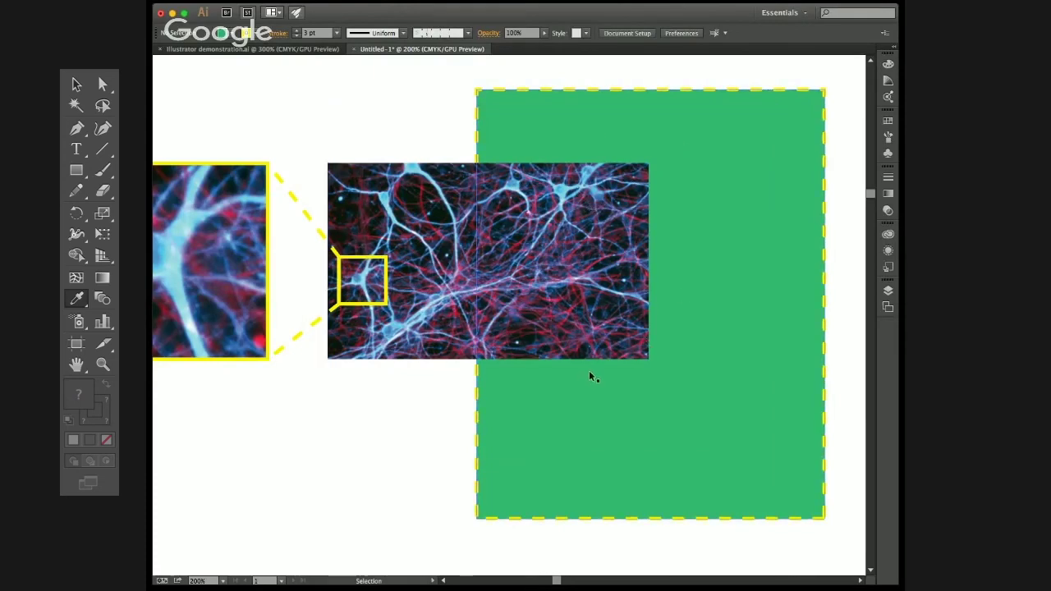
pyautogui.click(572, 396)
pyautogui.press('Delete')
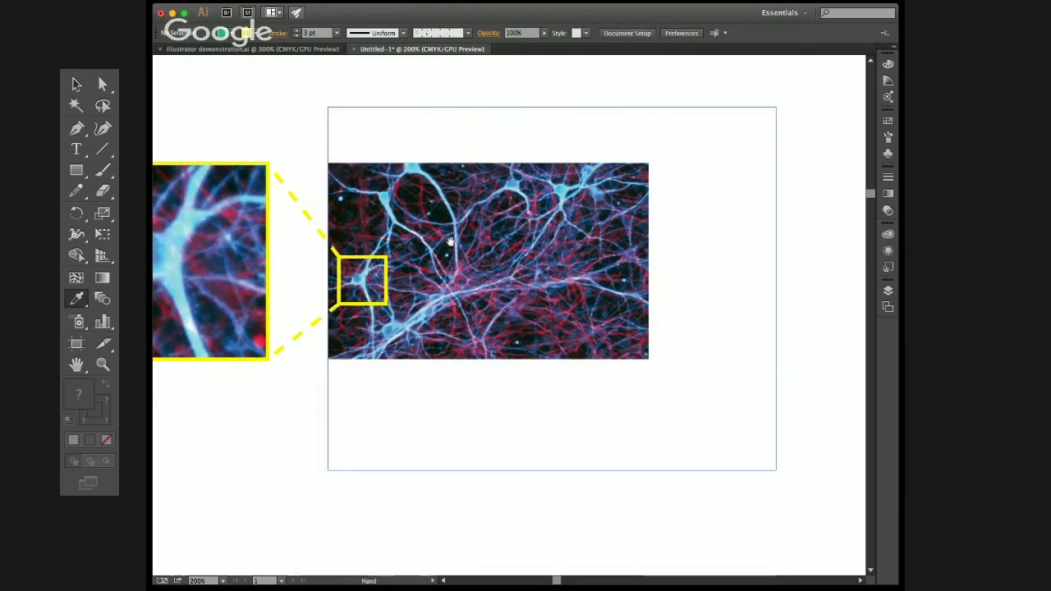
# Step: Examine the neuron panel with its boxed region, enlarged crop and dashed connecting lines, overall and up close
pyautogui.moveTo(452, 240); pyautogui.dragTo(552, 236)
pyautogui.press('super+minus')
pyautogui.press('super+minus')
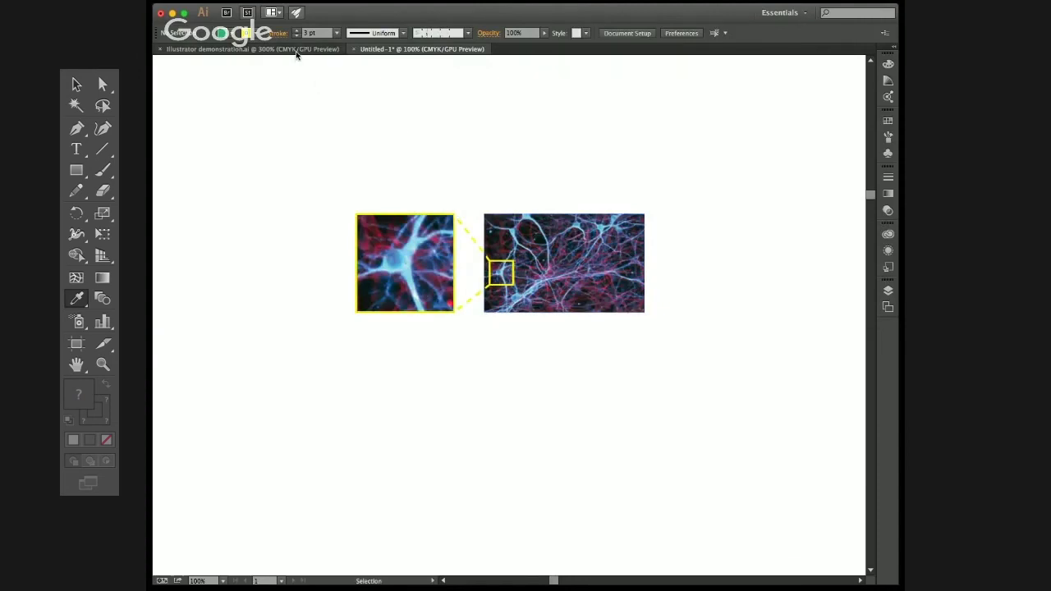
pyautogui.moveTo(360, 156)
pyautogui.mouseDown()
pyautogui.moveTo(348, 131)
pyautogui.moveTo(348, 150)
pyautogui.mouseUp()
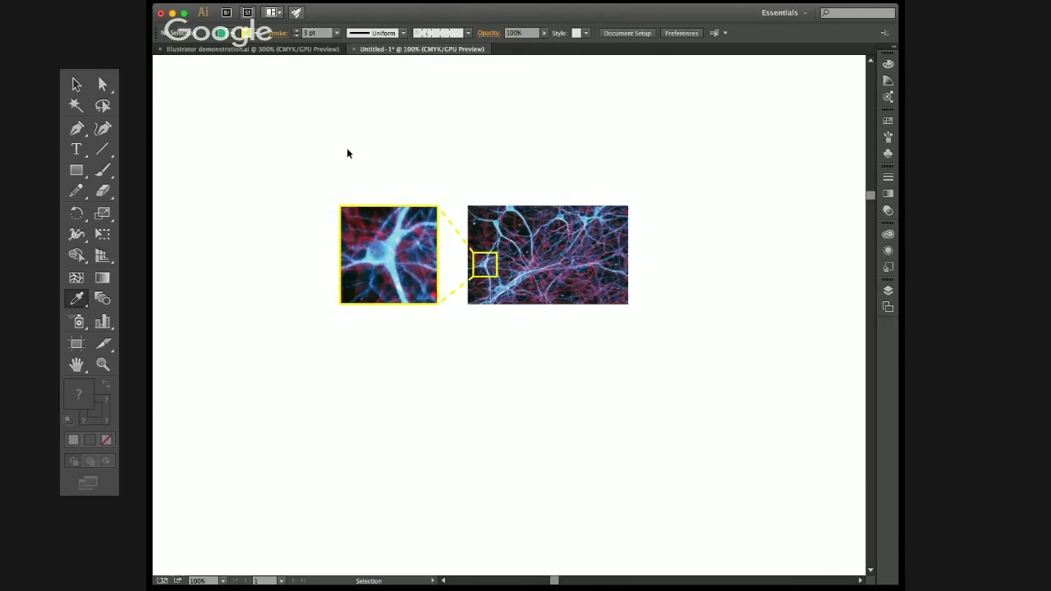
pyautogui.moveTo(463, 162); pyautogui.dragTo(448, 150)
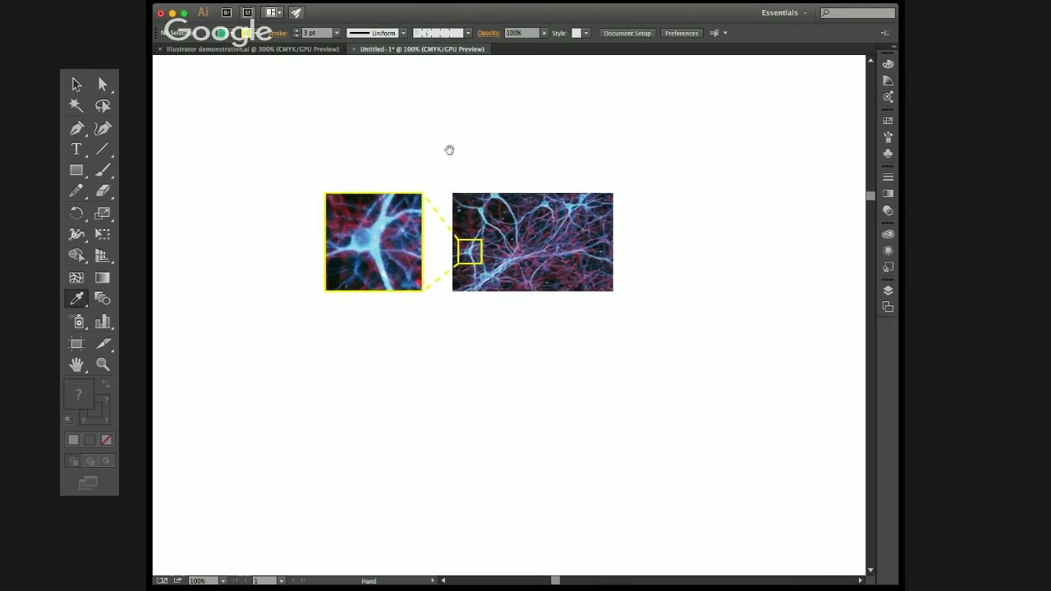
pyautogui.scroll(1, 518, 253)
pyautogui.scroll(1, 517, 250)
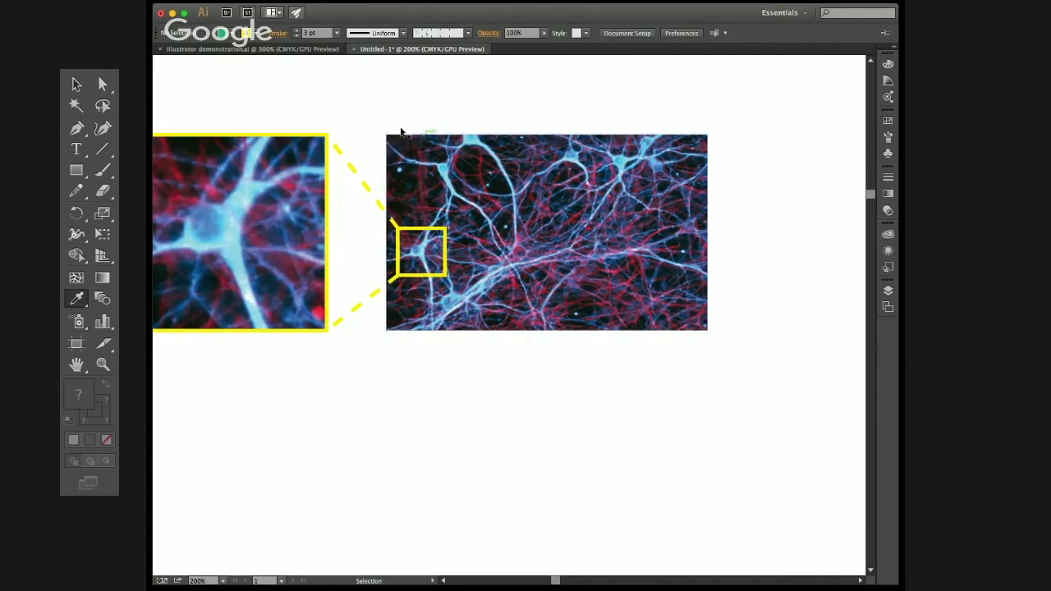
pyautogui.press('space')
pyautogui.moveTo(397, 176); pyautogui.dragTo(493, 160)
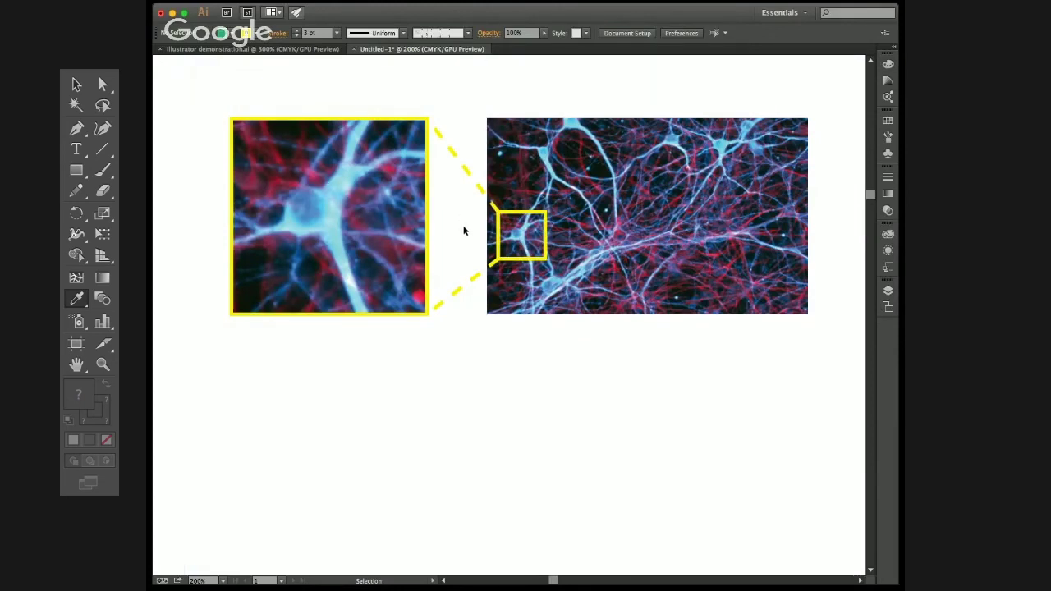
# Step: Survey all the artwork on the canvas, from the neuron panel to the membrane ellipse, puzzle pieces and domain diagram
pyautogui.scroll(-3, 464, 230)
pyautogui.moveTo(488, 307); pyautogui.dragTo(404, 178)
pyautogui.scroll(-4, 511, 367)
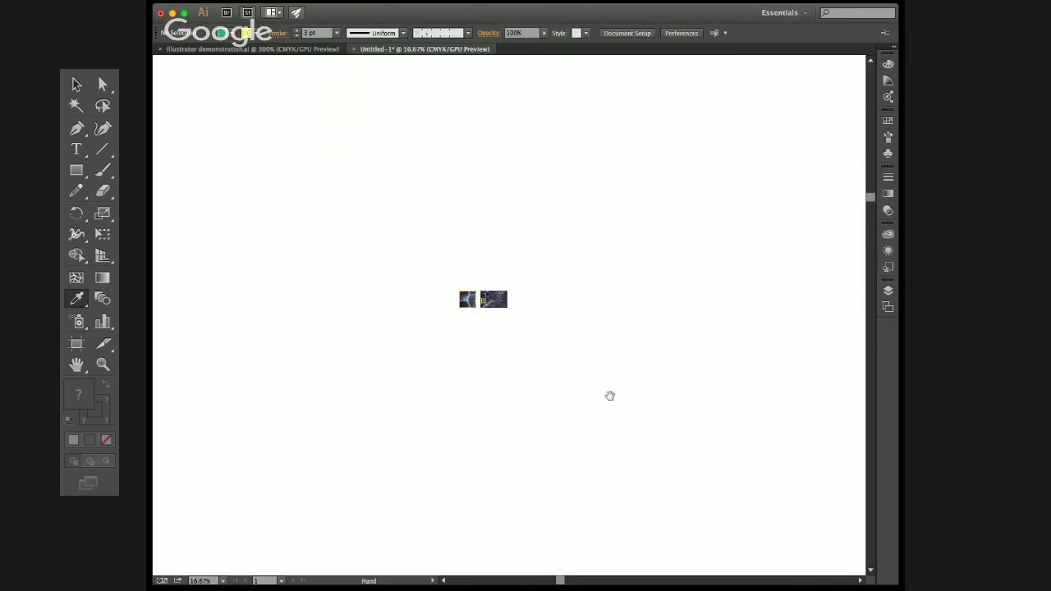
pyautogui.moveTo(610, 396); pyautogui.dragTo(521, 266)
pyautogui.scroll(-3, 519, 308)
pyautogui.moveTo(578, 313); pyautogui.dragTo(578, 289)
pyautogui.moveTo(241, 116); pyautogui.dragTo(388, 232)
pyautogui.click(310, 232)
pyautogui.moveTo(310, 232); pyautogui.dragTo(381, 226)
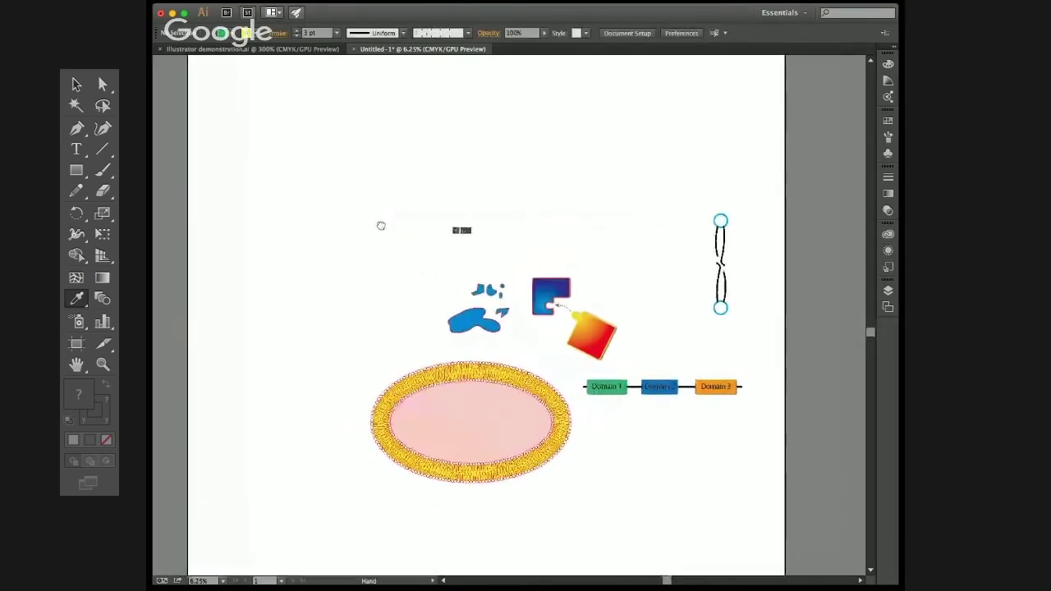
pyautogui.press('super+equal')
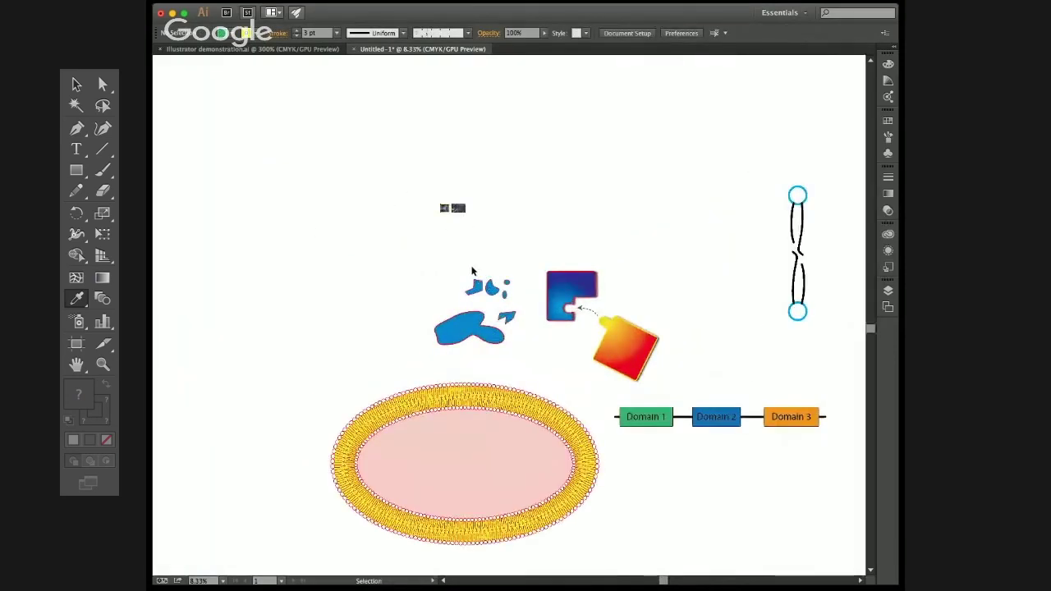
pyautogui.press('super+minus')
pyautogui.press('super+minus')
pyautogui.press('super+equal')
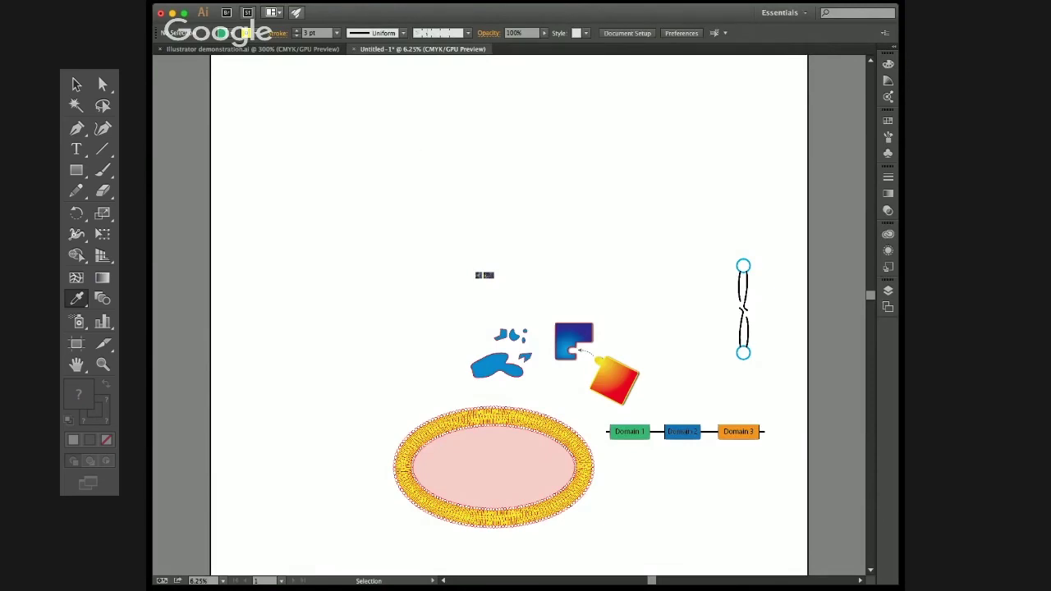
# Step: Display the artboard boundaries around the artwork
pyautogui.press('super+shift+h')
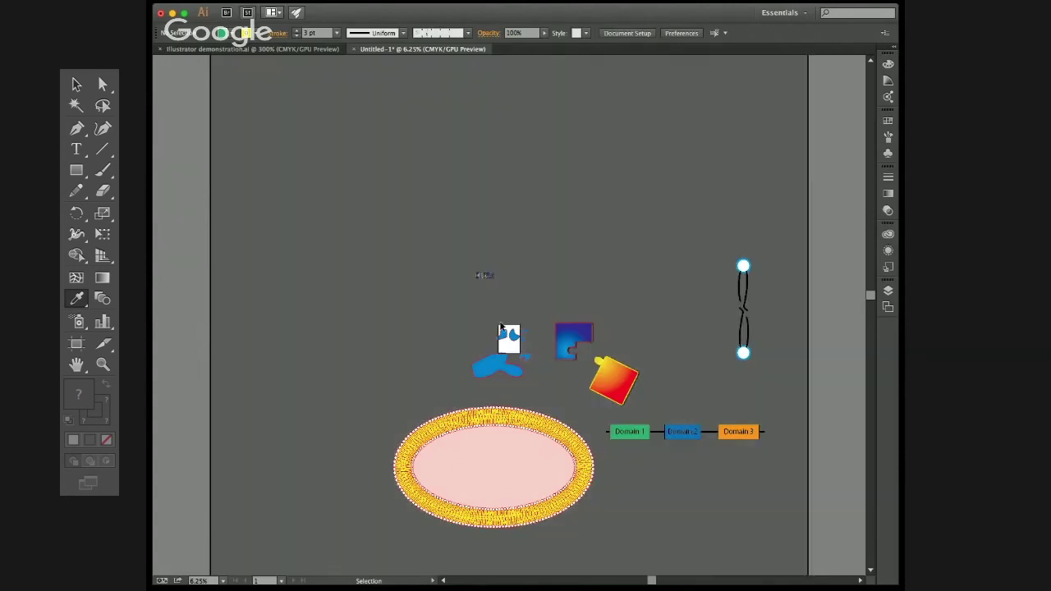
pyautogui.scroll(1, 513, 348)
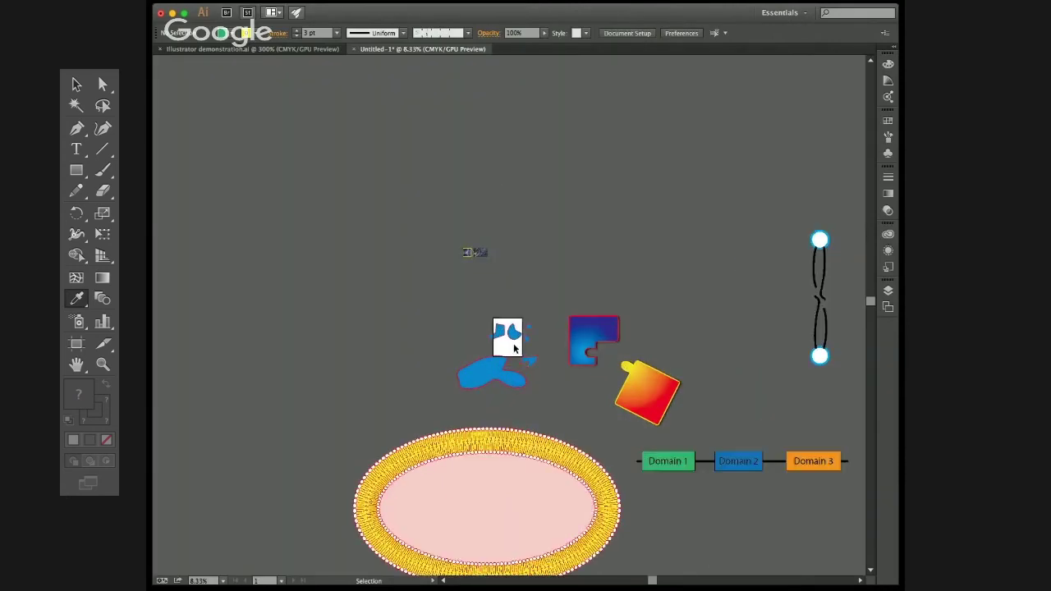
pyautogui.moveTo(546, 381); pyautogui.dragTo(484, 301)
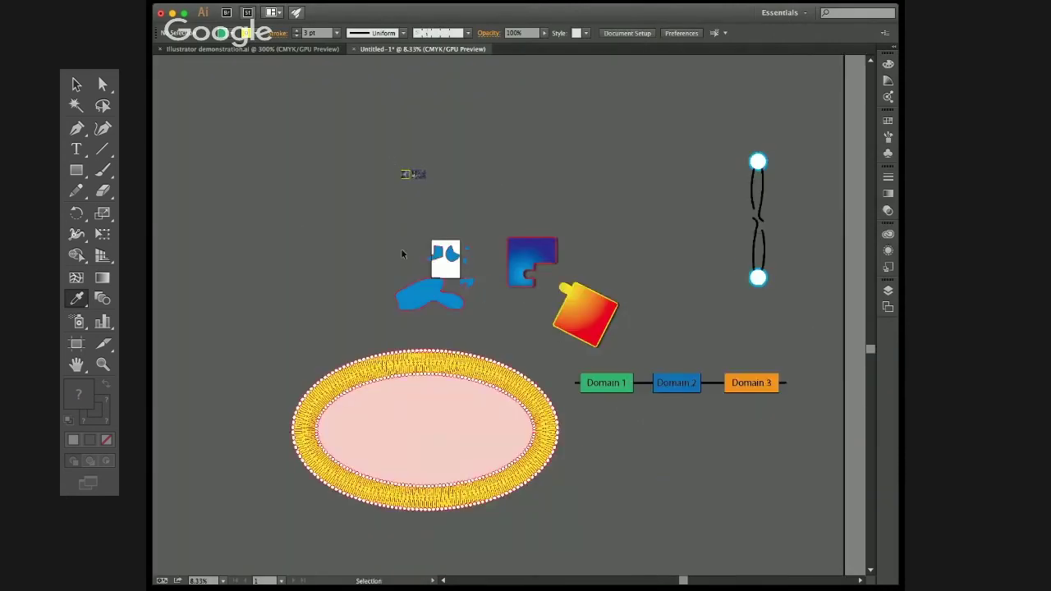
# Step: Shift the blue blobs and puzzle pieces left above the membrane ellipse, and place the domain diagram directly beneath the ellipse
pyautogui.moveTo(338, 216); pyautogui.dragTo(615, 331)
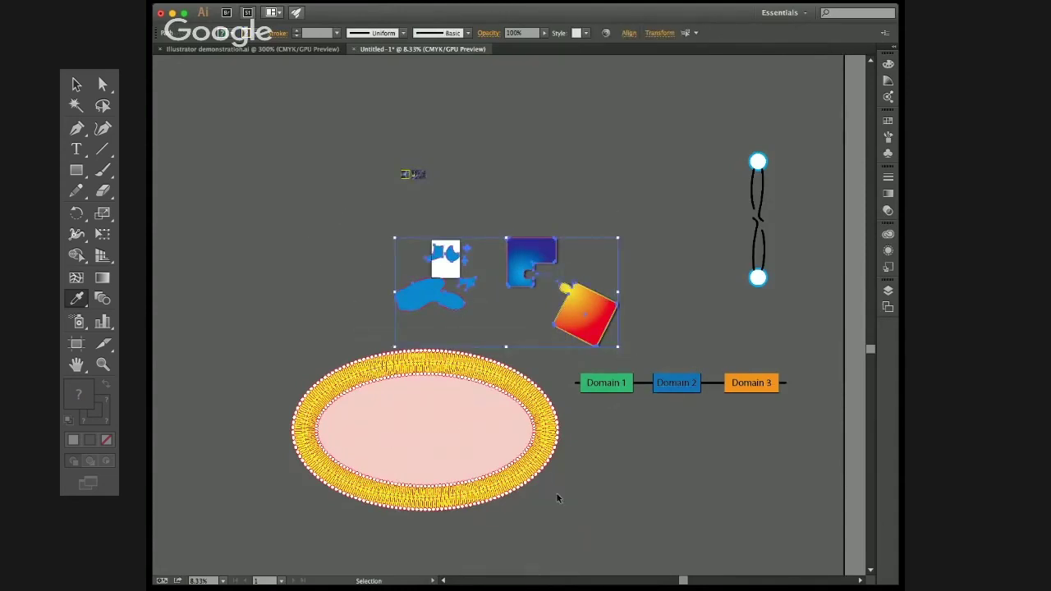
pyautogui.moveTo(580, 311); pyautogui.dragTo(487, 304)
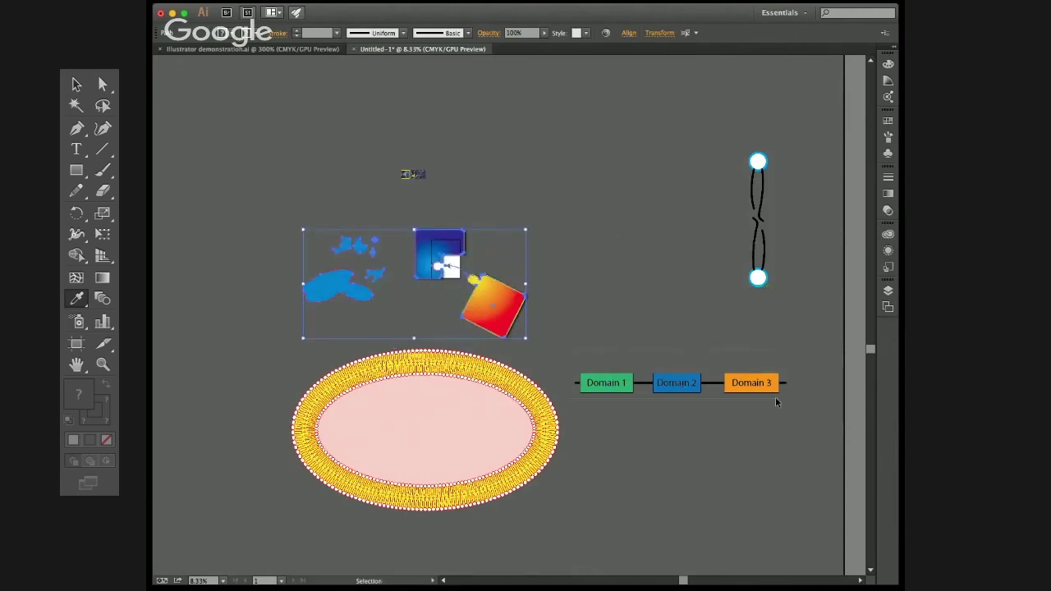
pyautogui.moveTo(764, 385); pyautogui.dragTo(515, 536)
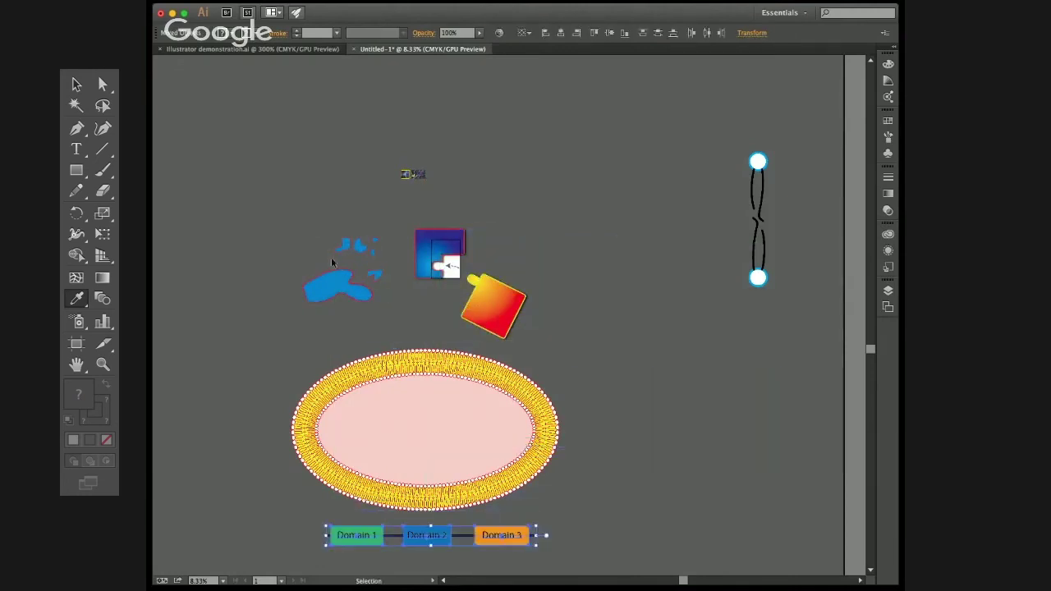
# Step: Scale the blobs, puzzle pieces, membrane ellipse and domain diagram down together to fit inside the artboard
pyautogui.moveTo(282, 211); pyautogui.dragTo(369, 271)
pyautogui.scroll(3, 369, 265)
pyautogui.moveTo(230, 241); pyautogui.dragTo(602, 271)
pyautogui.press('super+0')
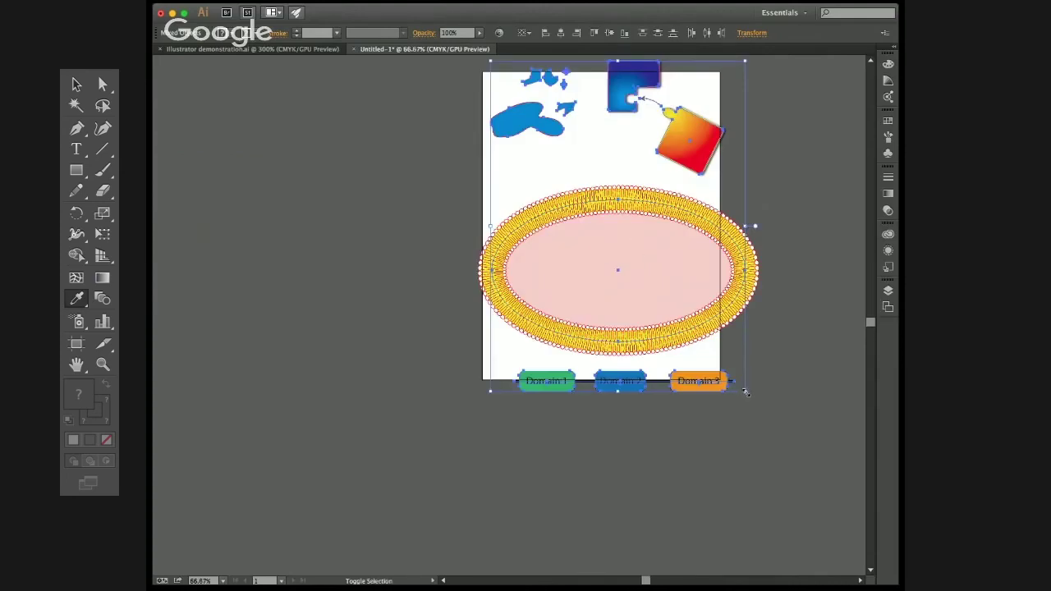
pyautogui.moveTo(745, 392); pyautogui.dragTo(679, 322)
pyautogui.press('super+minus')
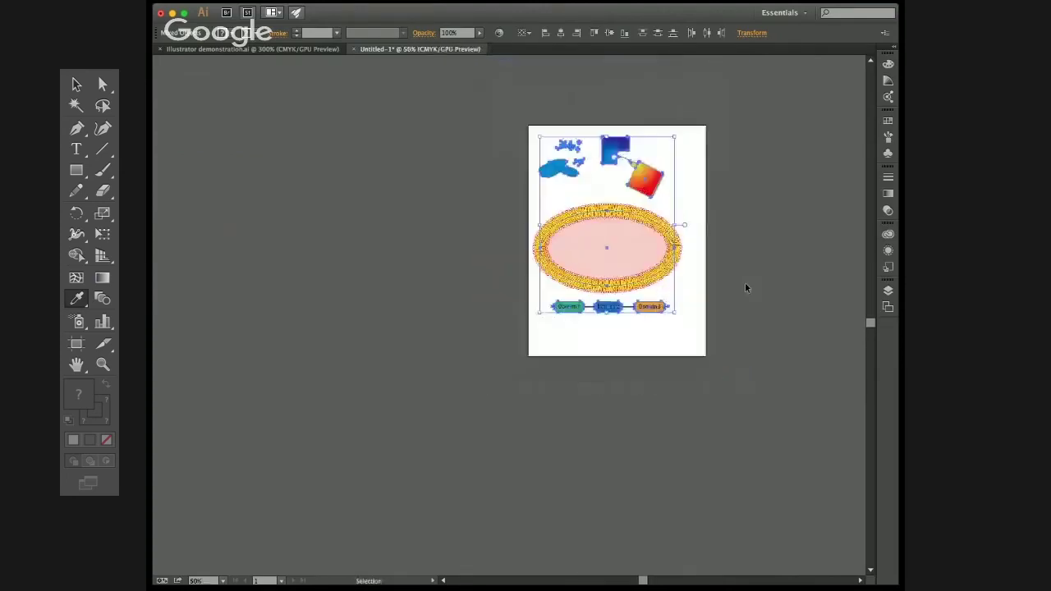
pyautogui.click(745, 286)
# Step: Inspect the scaled-down artwork on the artboard, both close up and as a whole page
pyautogui.moveTo(750, 270); pyautogui.dragTo(560, 339)
pyautogui.scroll(3, 462, 253)
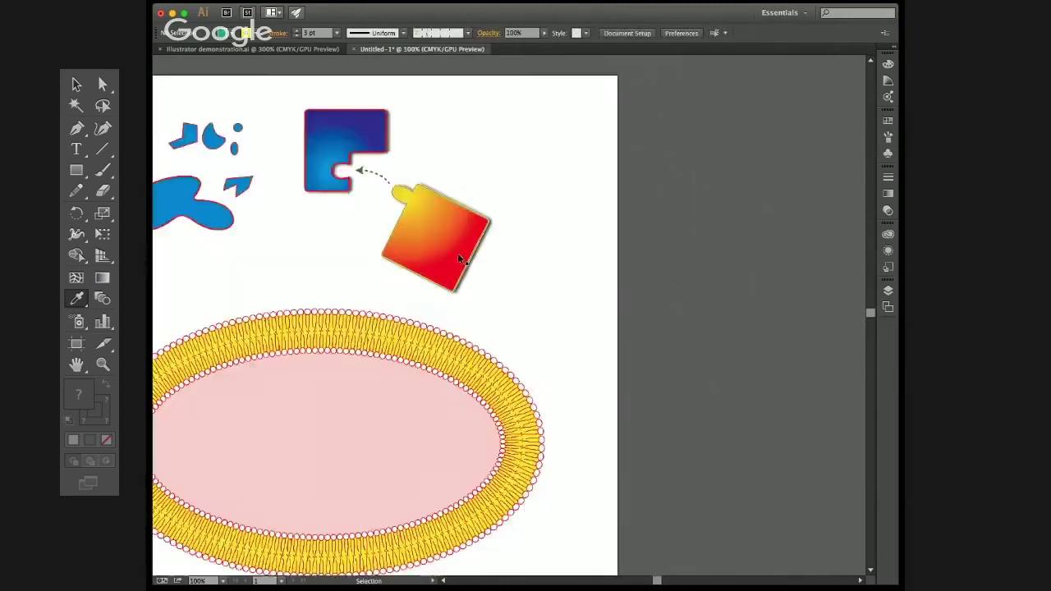
pyautogui.scroll(4, 457, 254)
pyautogui.scroll(-4, 465, 314)
pyautogui.scroll(-2, 506, 349)
pyautogui.moveTo(507, 352); pyautogui.dragTo(400, 231)
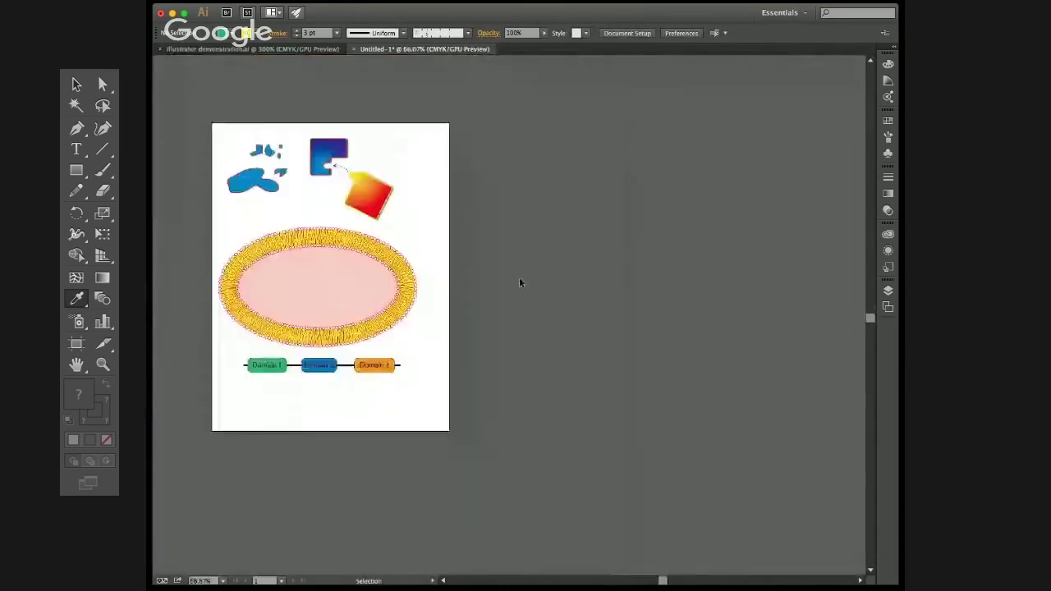
pyautogui.scroll(-3, 530, 293)
pyautogui.moveTo(582, 263); pyautogui.dragTo(556, 276)
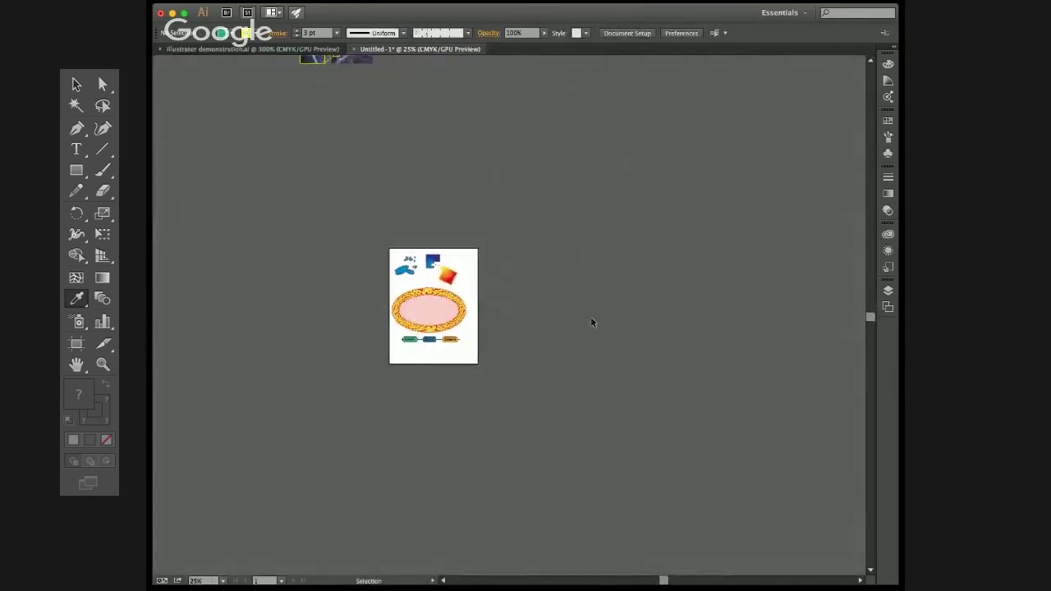
# Step: Delete the vertical lipid drawing with two circles and wavy black tails lying far right of the artboard
pyautogui.scroll(-3, 591, 322)
pyautogui.hscroll(3, 674, 348)
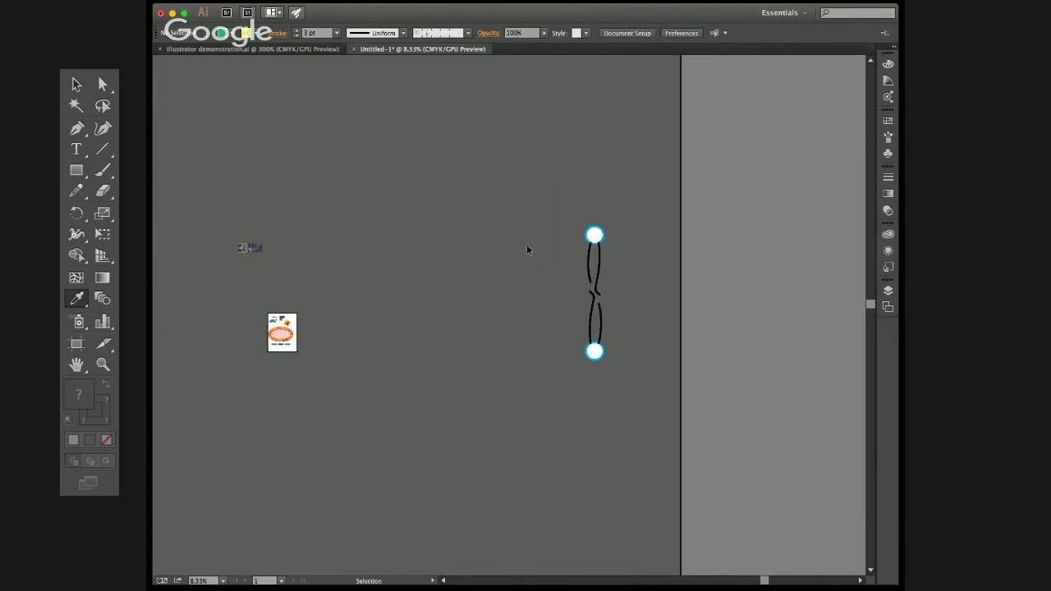
pyautogui.moveTo(661, 444); pyautogui.dragTo(661, 444)
pyautogui.click(617, 312)
pyautogui.click(594, 277)
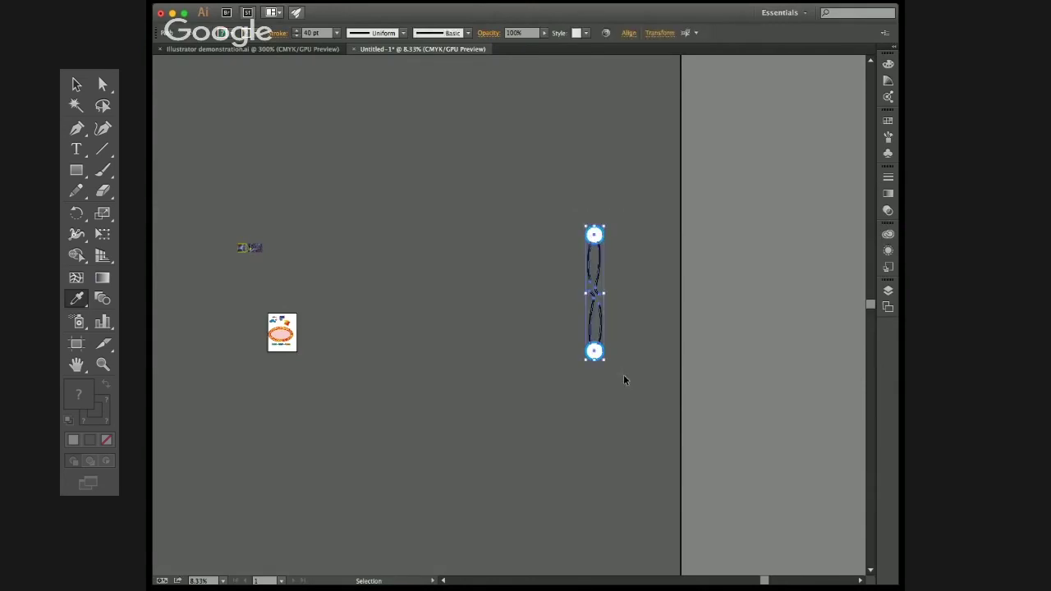
pyautogui.press('Delete')
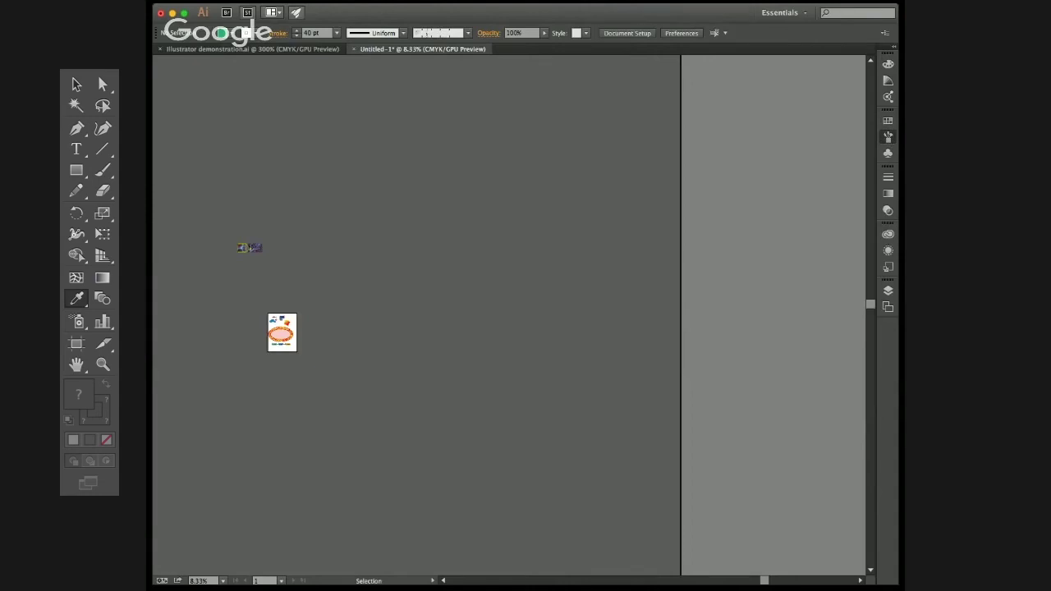
# Step: Try moving the membrane ellipse slightly to the right on the artboard and undo the move
pyautogui.press('space')
pyautogui.moveTo(433, 249); pyautogui.dragTo(730, 223)
pyautogui.scroll(5, 593, 289)
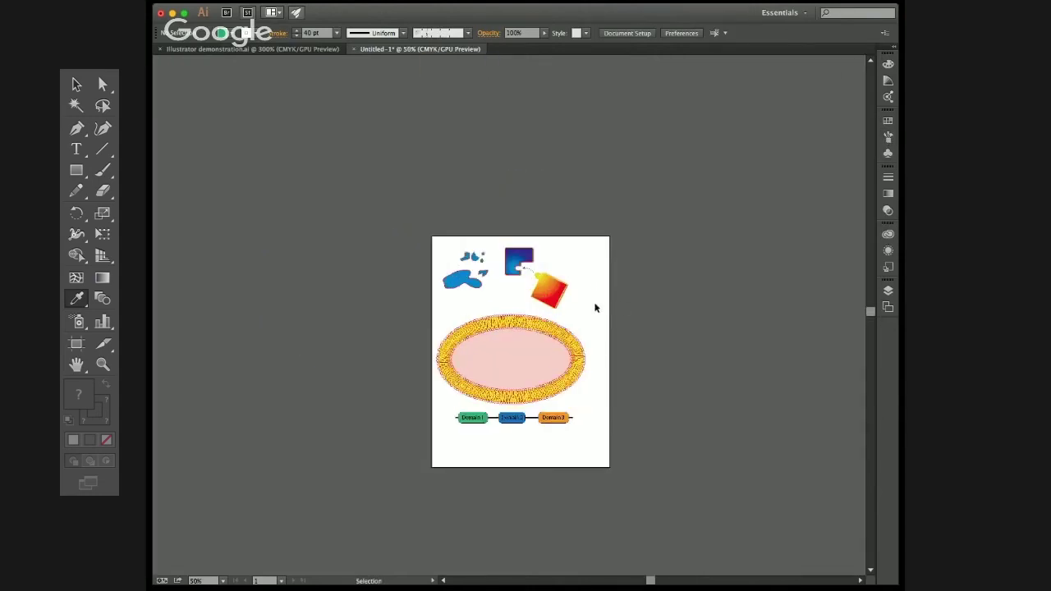
pyautogui.scroll(3, 583, 322)
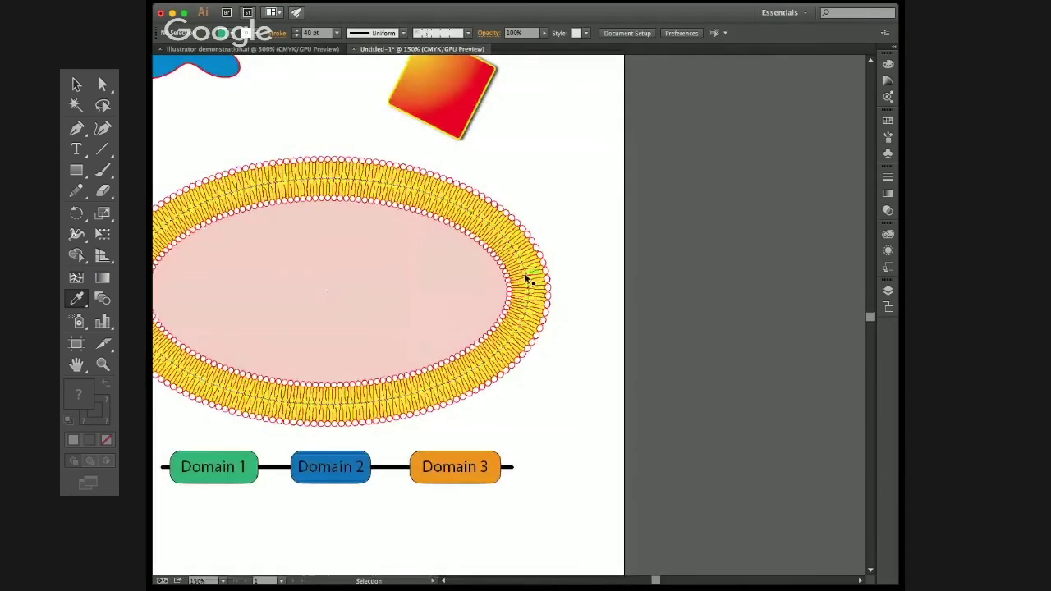
pyautogui.moveTo(409, 281); pyautogui.dragTo(447, 283)
pyautogui.press('super+z')
pyautogui.moveTo(566, 250); pyautogui.dragTo(747, 259)
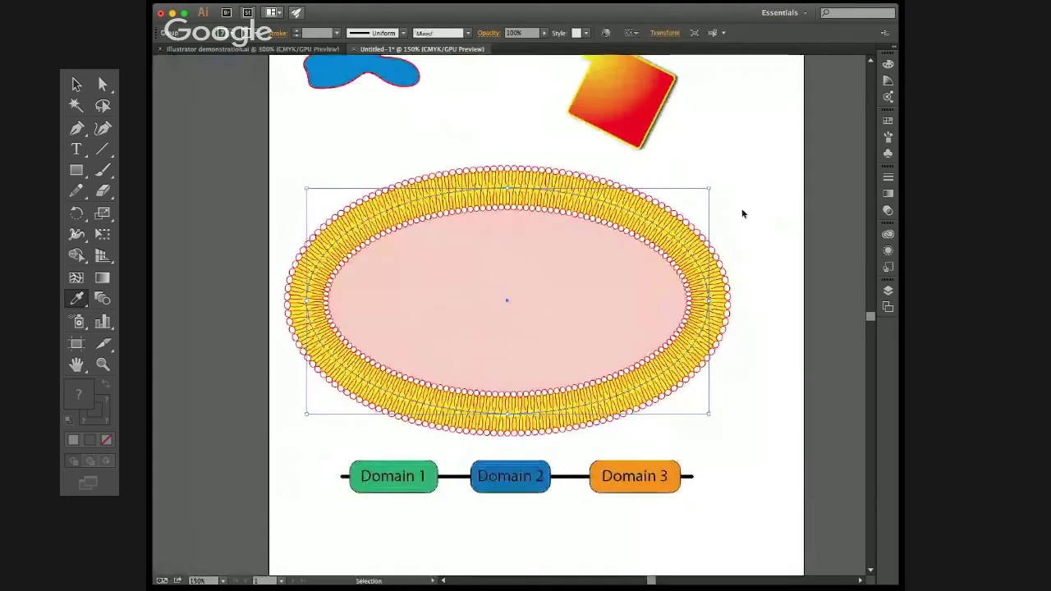
pyautogui.click(764, 280)
# Step: Move the neuron panel with its inset and connecting lines onto the lower part of the artboard, over the domain diagram's edge
pyautogui.scroll(-3, 767, 284)
pyautogui.moveTo(772, 278); pyautogui.dragTo(543, 278)
pyautogui.scroll(2, 486, 270)
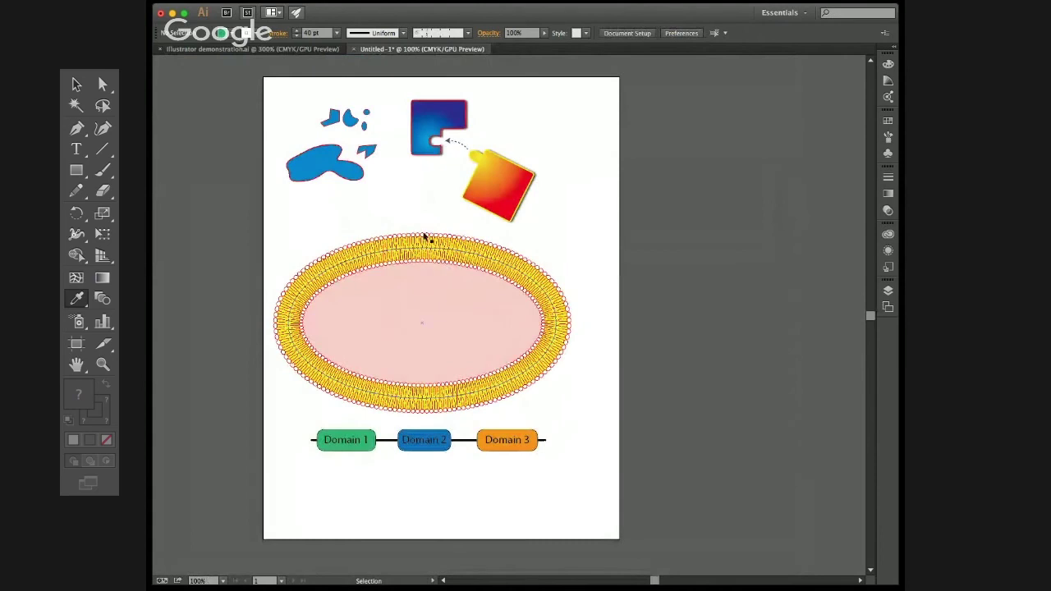
pyautogui.scroll(-4, 435, 239)
pyautogui.scroll(3, 464, 272)
pyautogui.hscroll(-2, 463, 273)
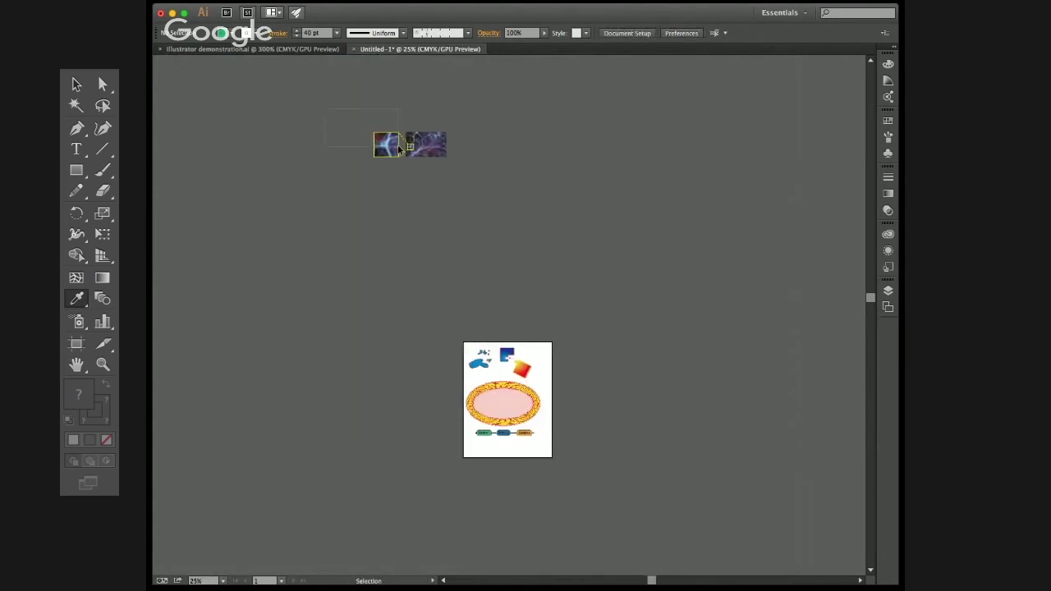
pyautogui.click(427, 150)
pyautogui.moveTo(427, 151); pyautogui.dragTo(531, 451)
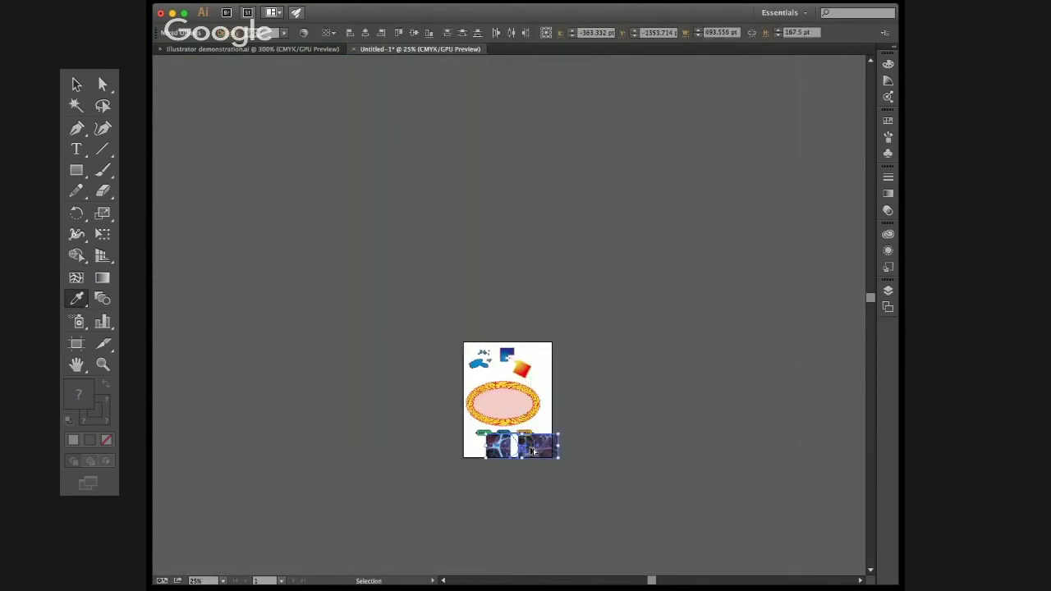
pyautogui.scroll(3, 532, 450)
pyautogui.scroll(3, 533, 448)
pyautogui.scroll(-3, 538, 435)
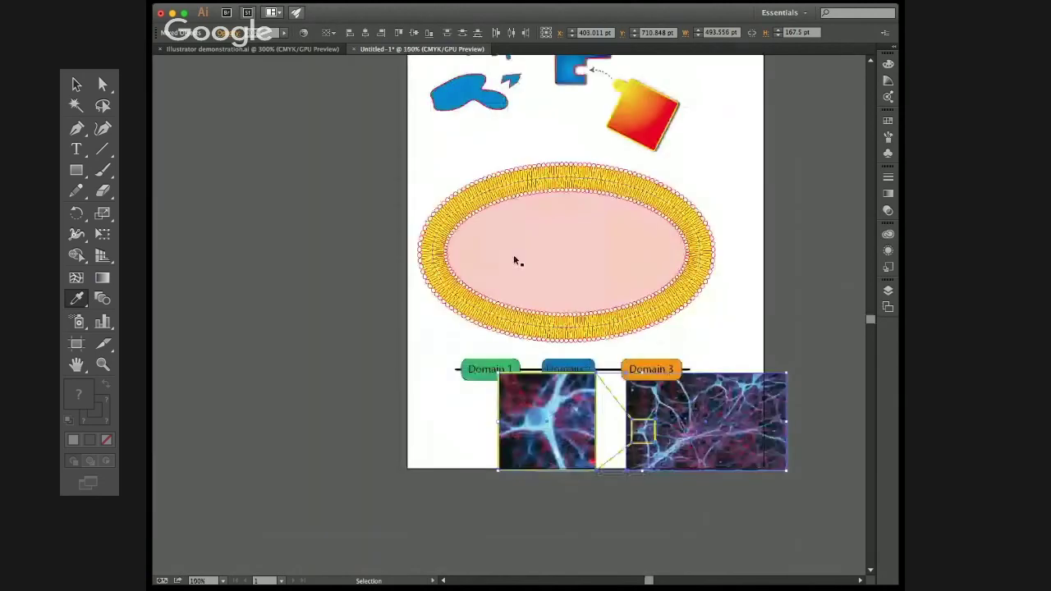
# Step: Place the neuron panel below the domain diagram and shift the membrane ellipse up between the puzzle pieces and the domain diagram
pyautogui.click(531, 251)
pyautogui.moveTo(531, 251); pyautogui.dragTo(505, 203)
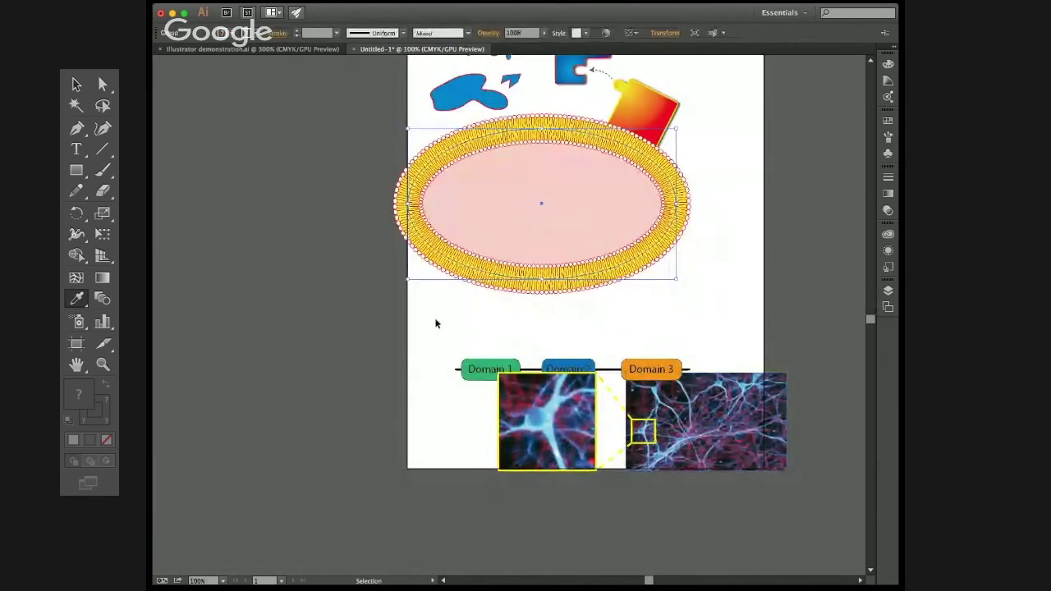
pyautogui.moveTo(467, 391); pyautogui.dragTo(720, 498)
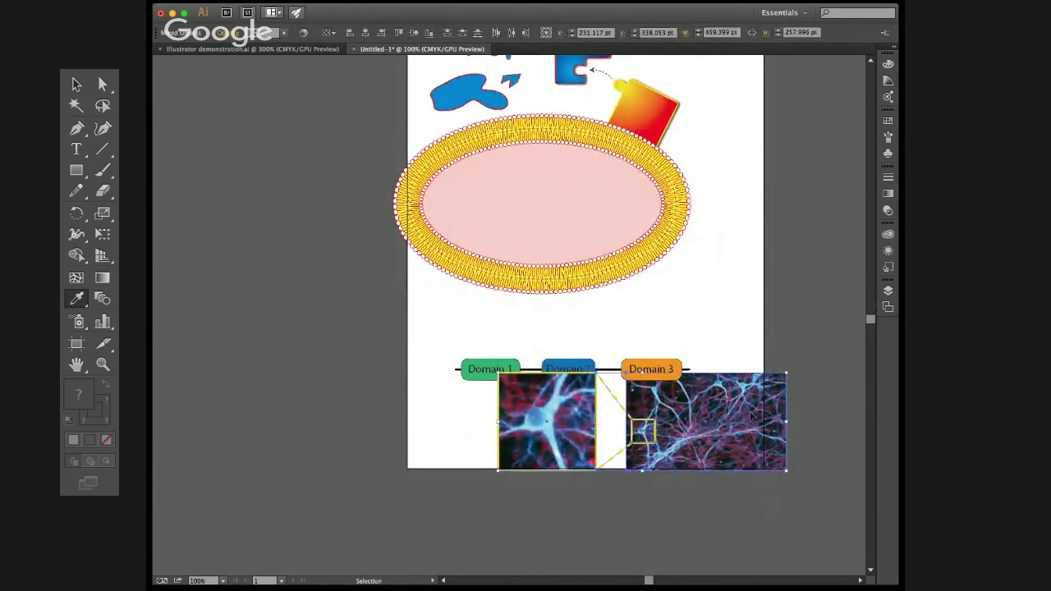
pyautogui.moveTo(745, 417); pyautogui.dragTo(691, 451)
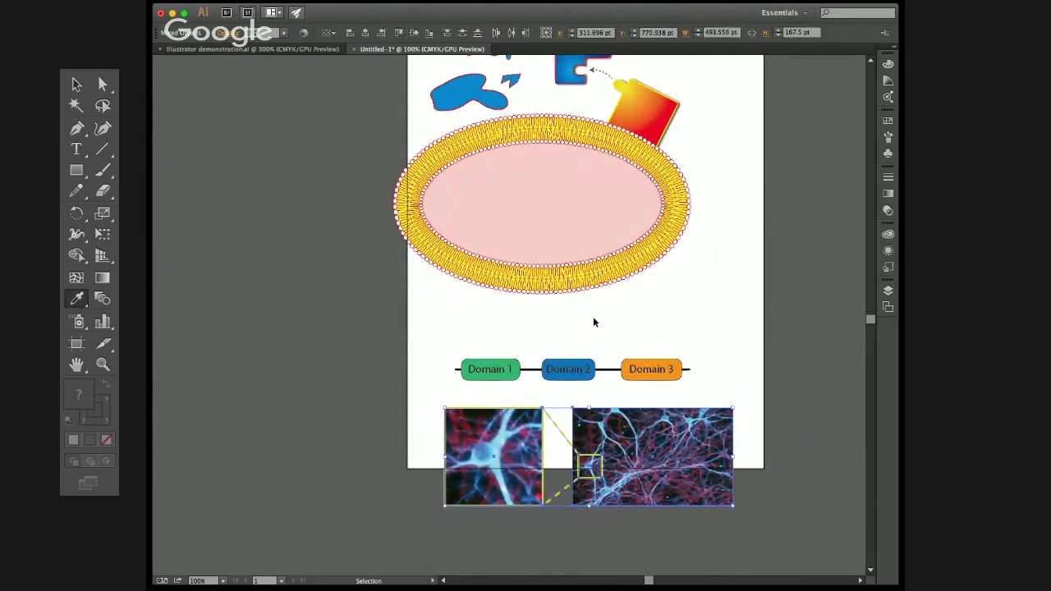
pyautogui.moveTo(555, 197); pyautogui.dragTo(577, 220)
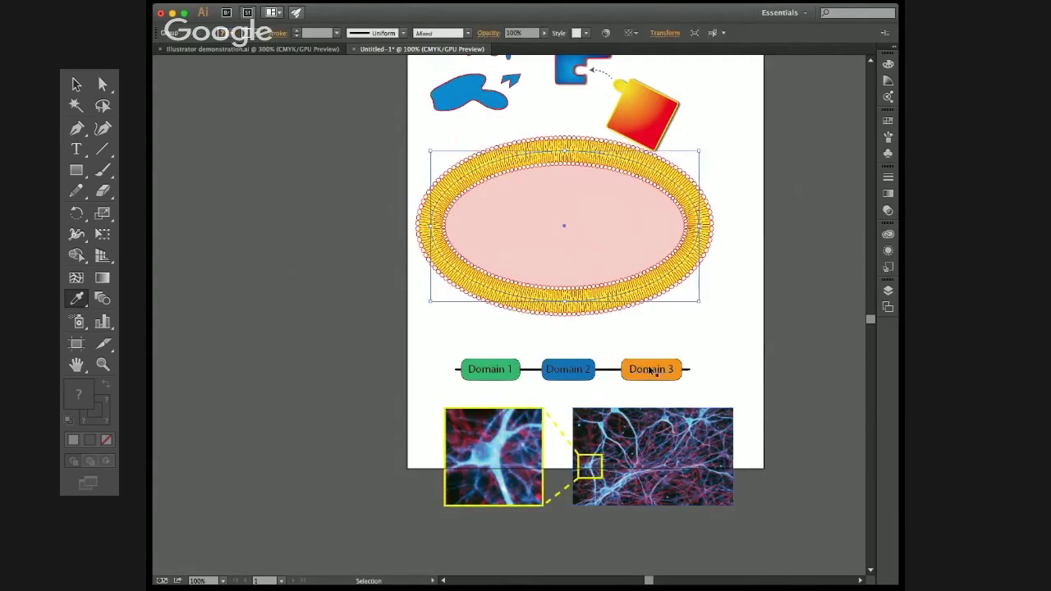
# Step: Group all parts of the domain diagram together, and group the neuron panel with its inset and connecting lines
pyautogui.moveTo(649, 370); pyautogui.dragTo(658, 342)
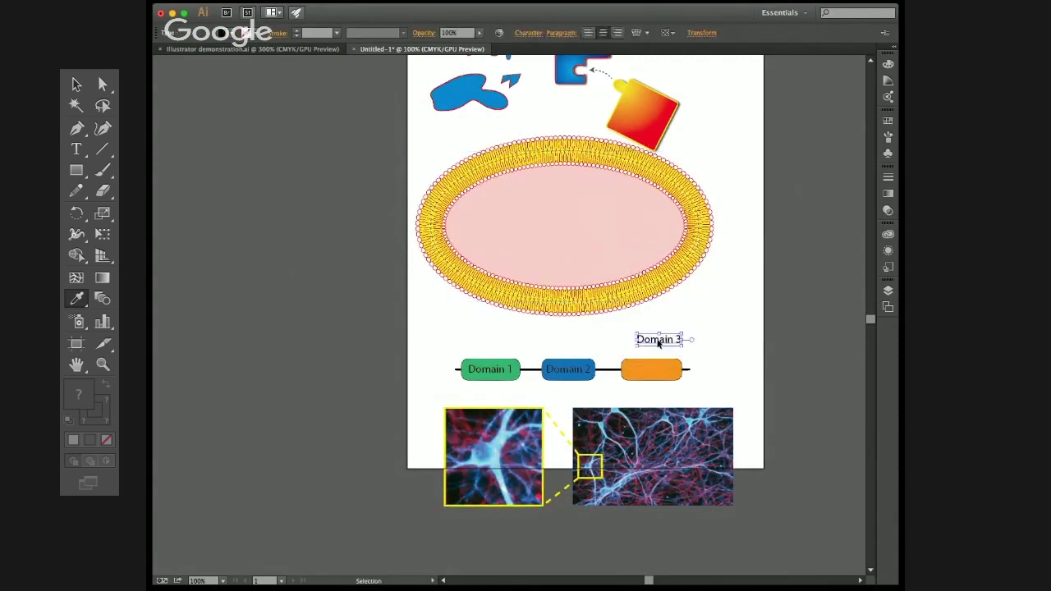
pyautogui.press('super+z')
pyautogui.moveTo(725, 333); pyautogui.dragTo(429, 381)
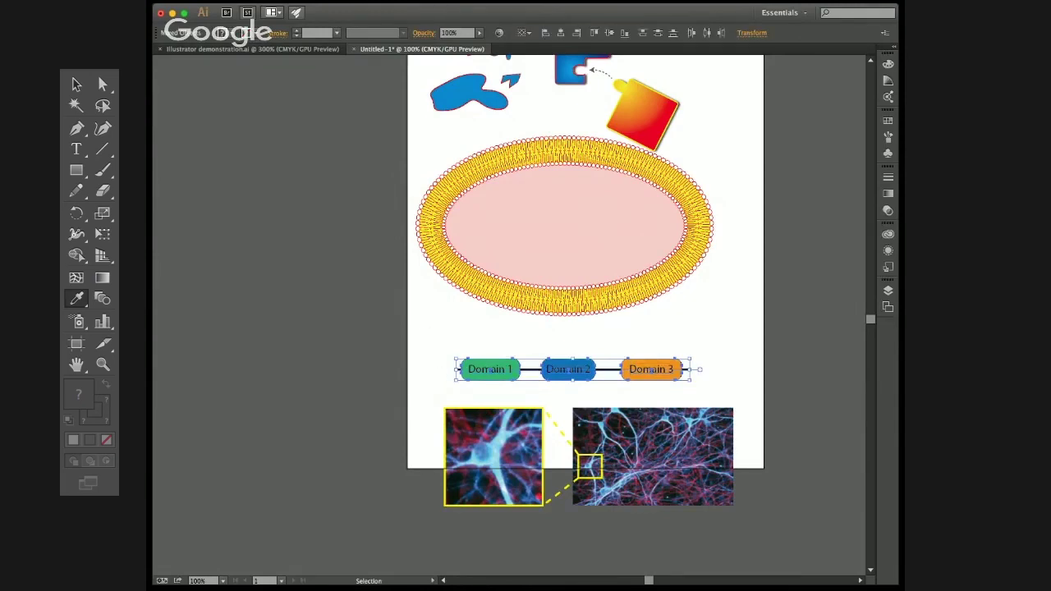
pyautogui.click(336, 307)
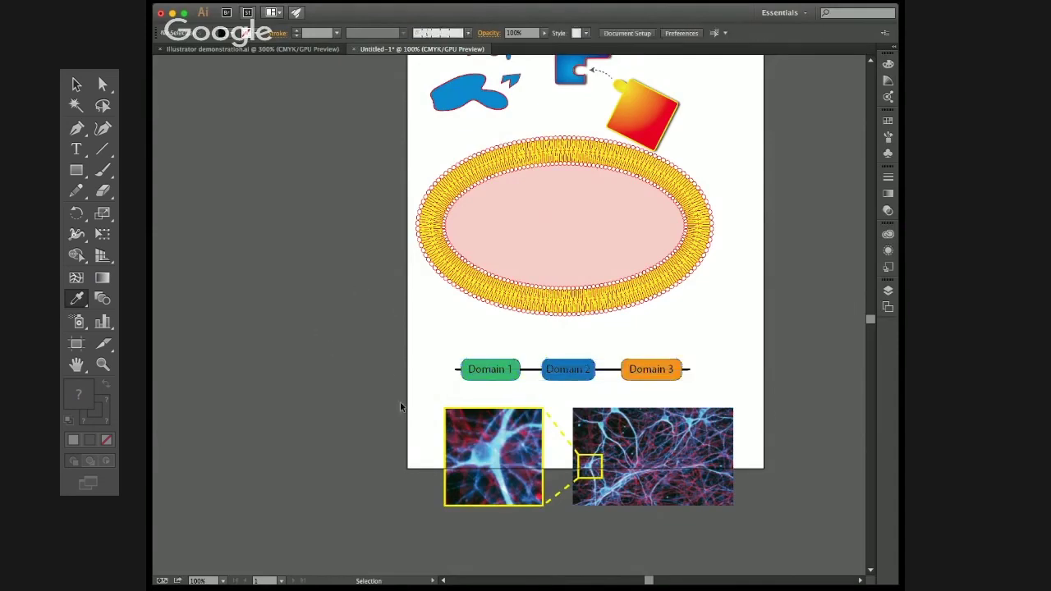
pyautogui.moveTo(425, 399); pyautogui.dragTo(743, 528)
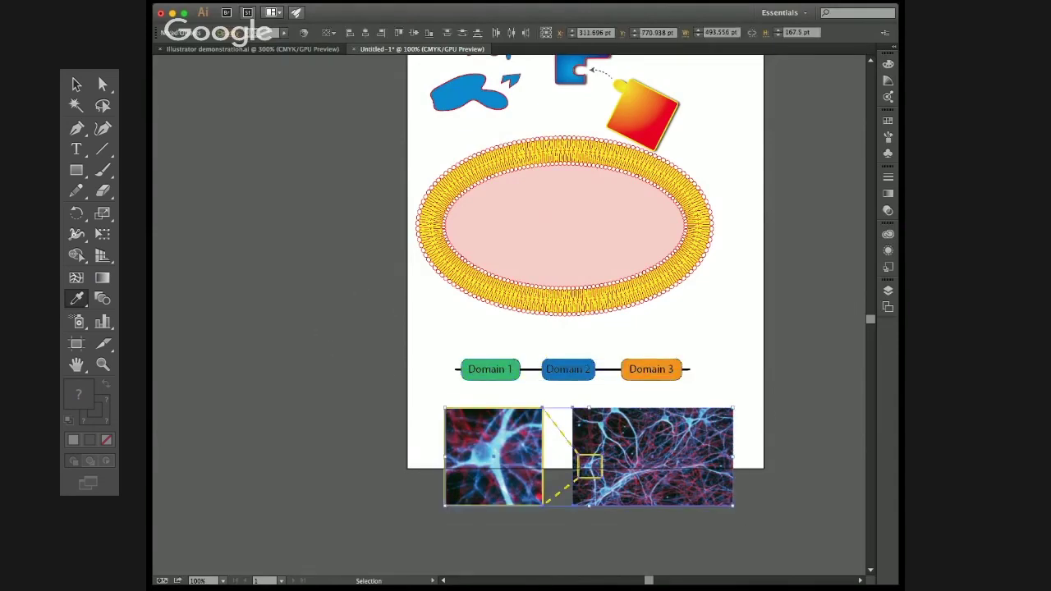
pyautogui.press('super+g')
pyautogui.click(394, 320)
# Step: Move the domain diagram and neuron panel up inside the artboard, and shift the two puzzle pieces with their arrow to the right
pyautogui.moveTo(482, 368); pyautogui.dragTo(493, 337)
pyautogui.moveTo(608, 468); pyautogui.dragTo(608, 433)
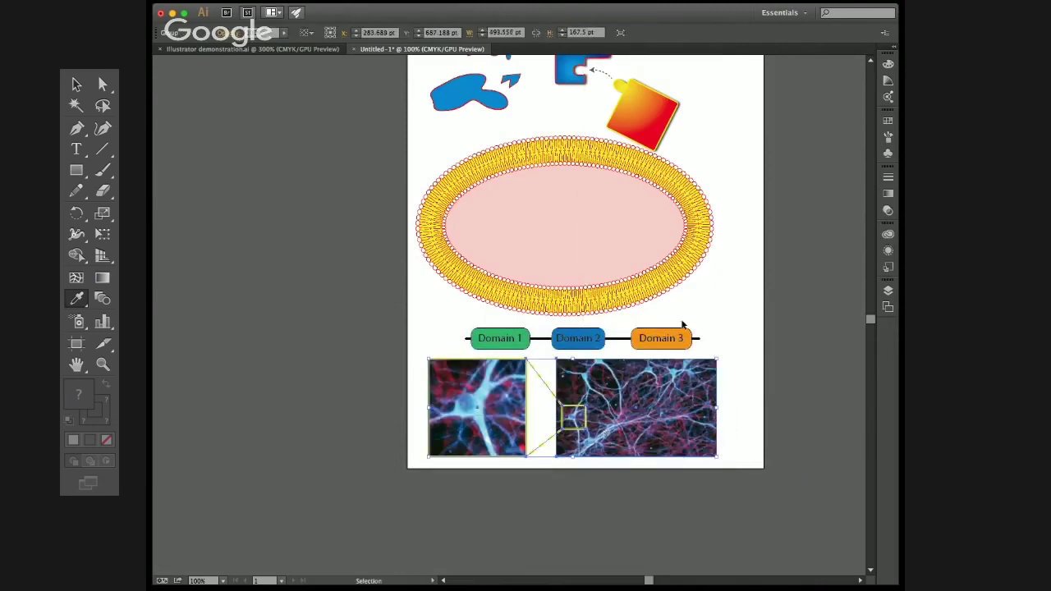
pyautogui.moveTo(736, 291); pyautogui.dragTo(686, 339)
pyautogui.moveTo(662, 74); pyautogui.dragTo(510, 167)
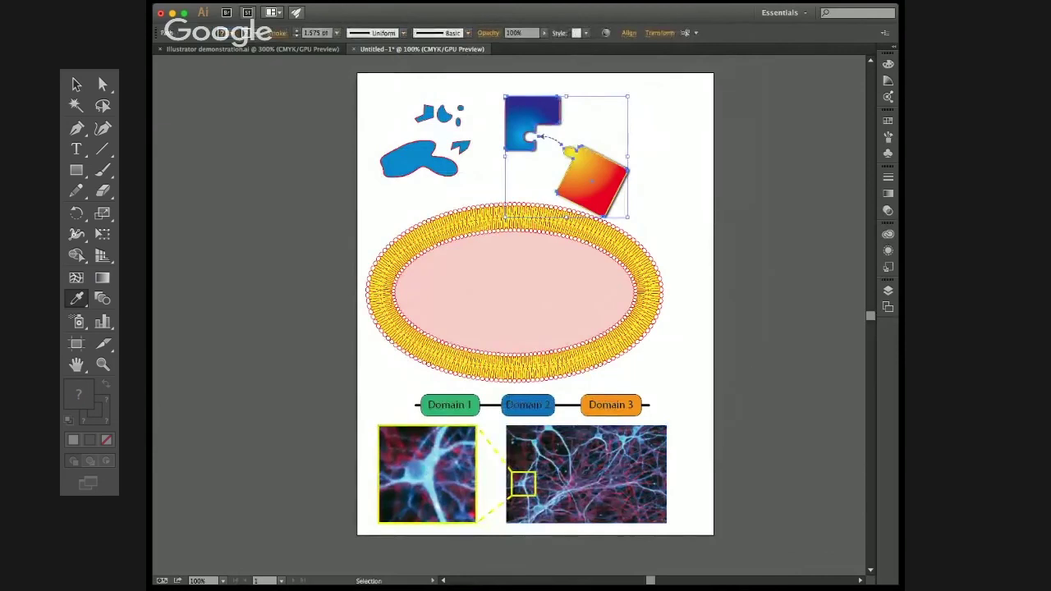
pyautogui.moveTo(596, 187); pyautogui.dragTo(640, 183)
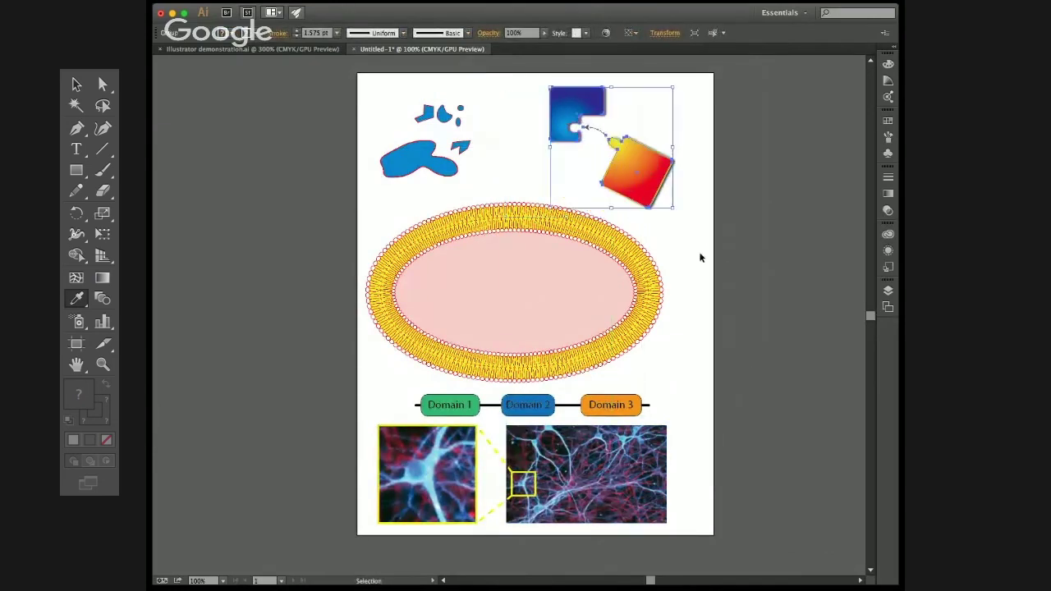
# Step: Scale the membrane ellipse down to about two thirds and move the domain diagram and neuron panel up closer to it
pyautogui.click(633, 307)
pyautogui.moveTo(648, 366); pyautogui.dragTo(563, 319)
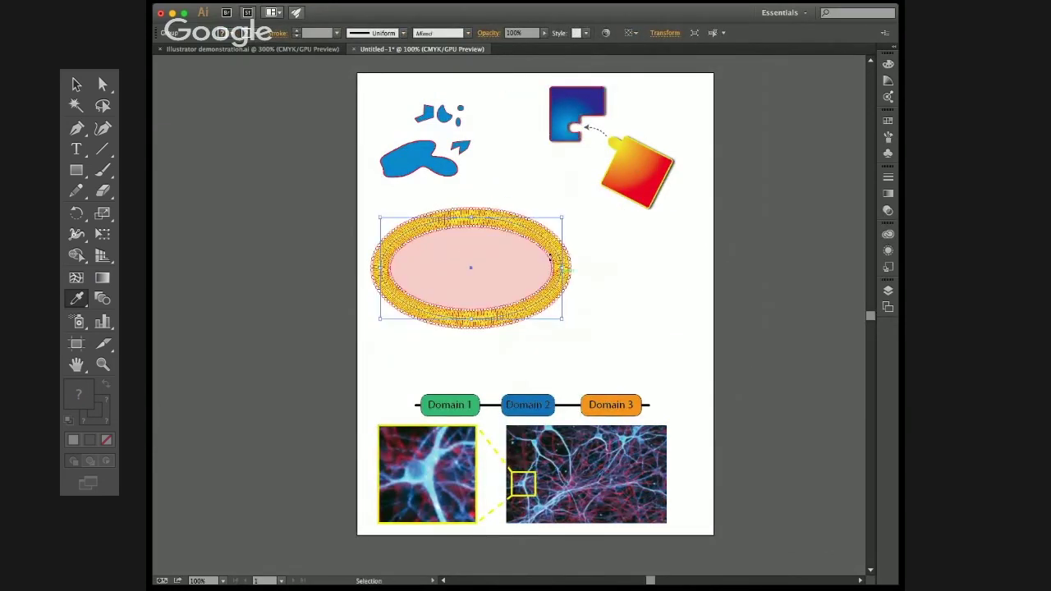
pyautogui.moveTo(456, 415); pyautogui.dragTo(458, 372)
pyautogui.click(312, 359)
pyautogui.hscroll(3, 410, 275)
pyautogui.scroll(2, 411, 275)
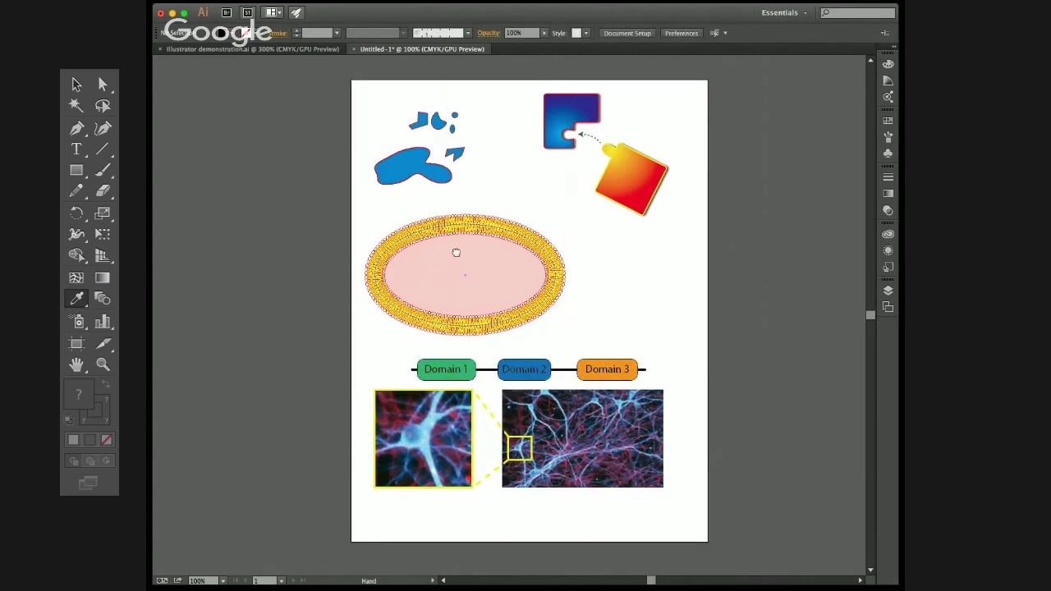
pyautogui.hscroll(3, 434, 258)
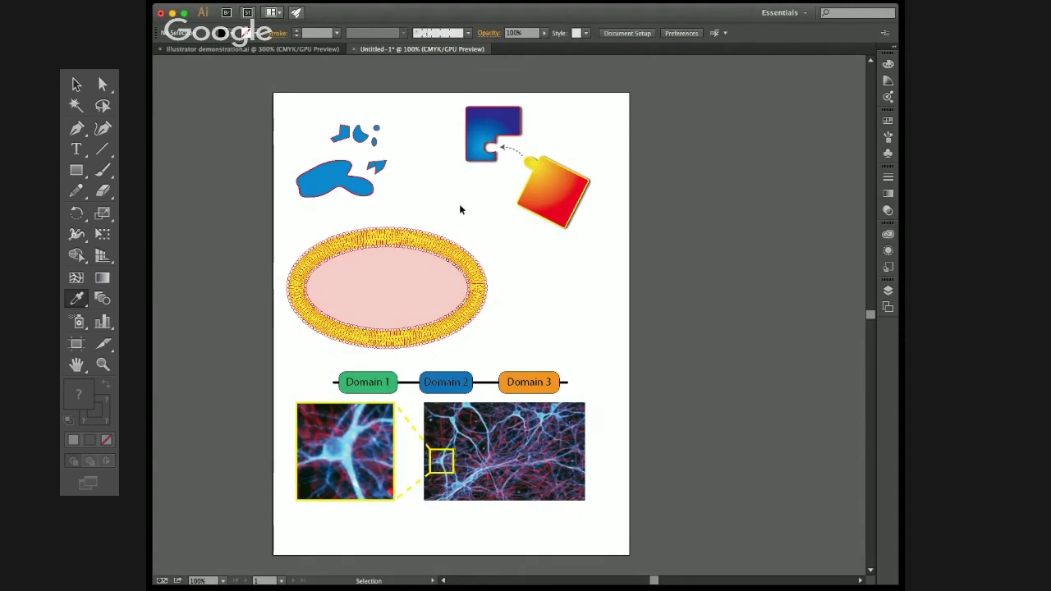
# Step: Open the file "PDF Exported from Prism.pdf" and enlarge its Group 1 and Group 2 scatter graph
pyautogui.scroll(-2, 482, 320)
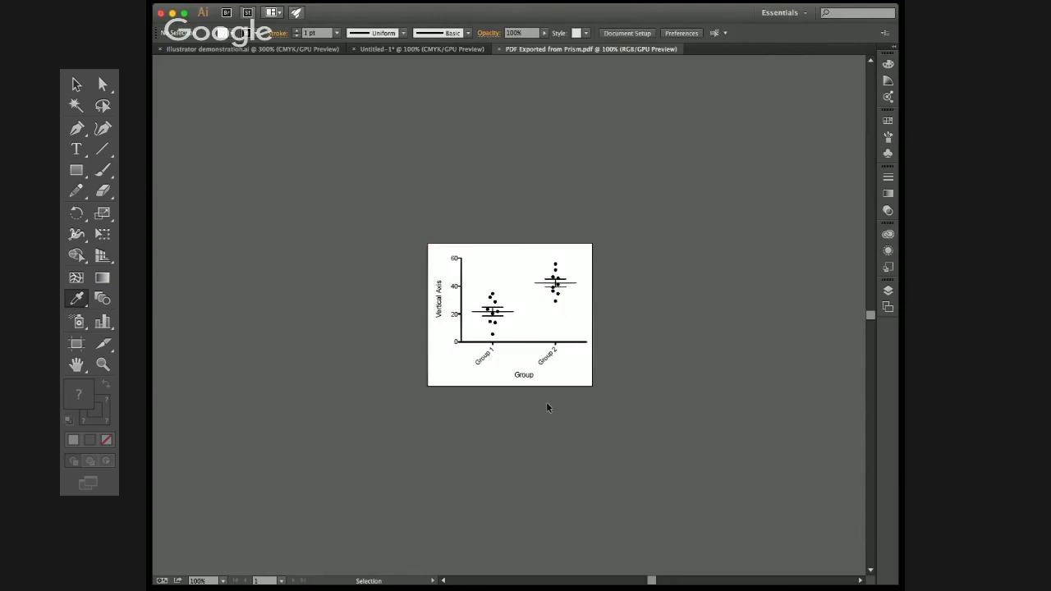
pyautogui.scroll(2, 499, 364)
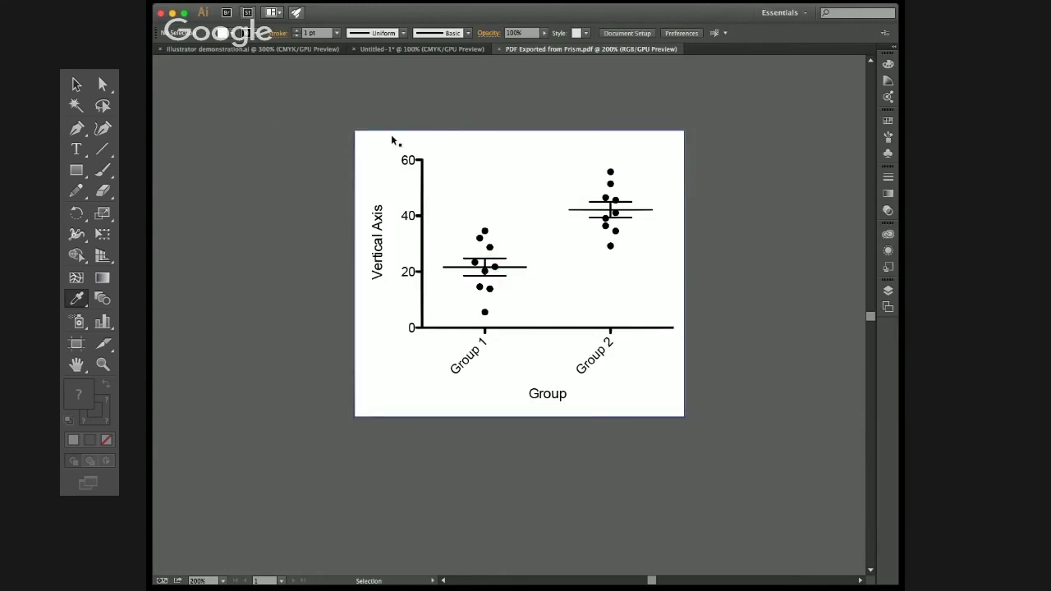
pyautogui.scroll(1, 484, 234)
# Step: Try moving the topmost Group 1 data point of the graph slightly to the right and undo the move
pyautogui.click(485, 234)
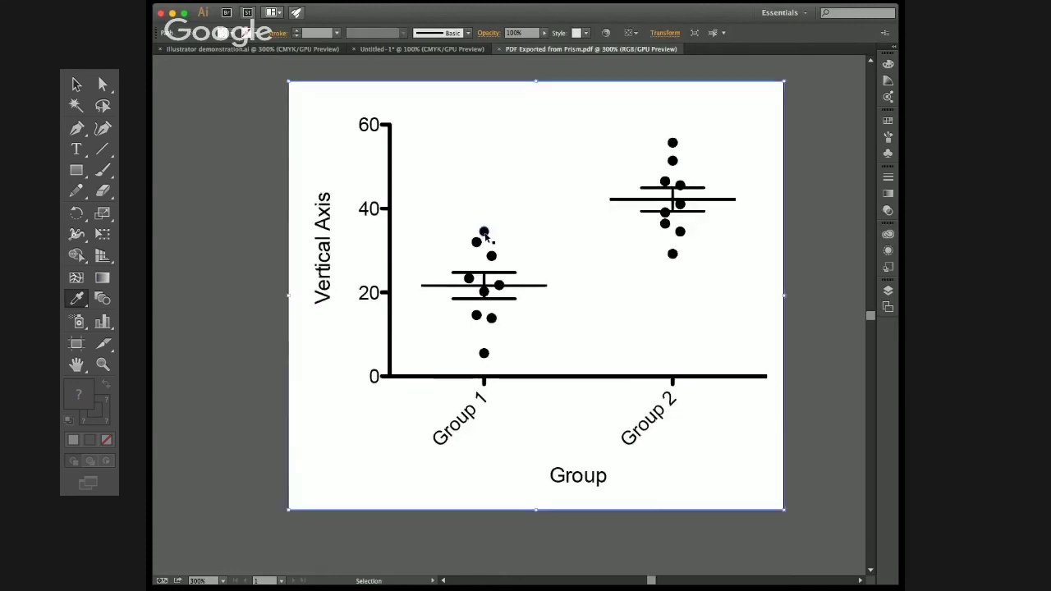
pyautogui.moveTo(485, 232); pyautogui.dragTo(517, 224)
pyautogui.press('super+z')
pyautogui.click(538, 231)
pyautogui.press('space')
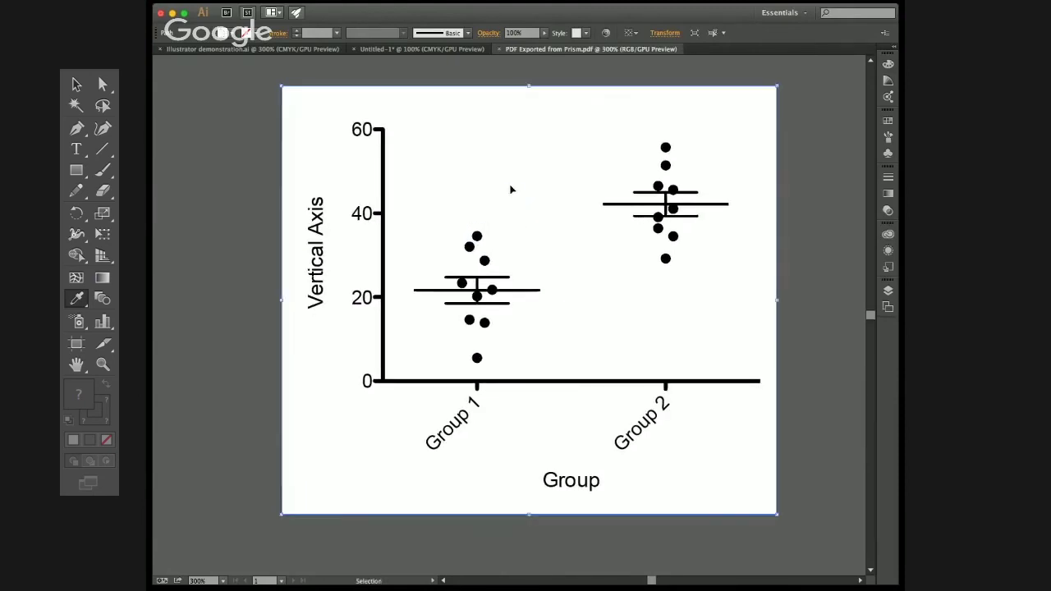
pyautogui.press('space')
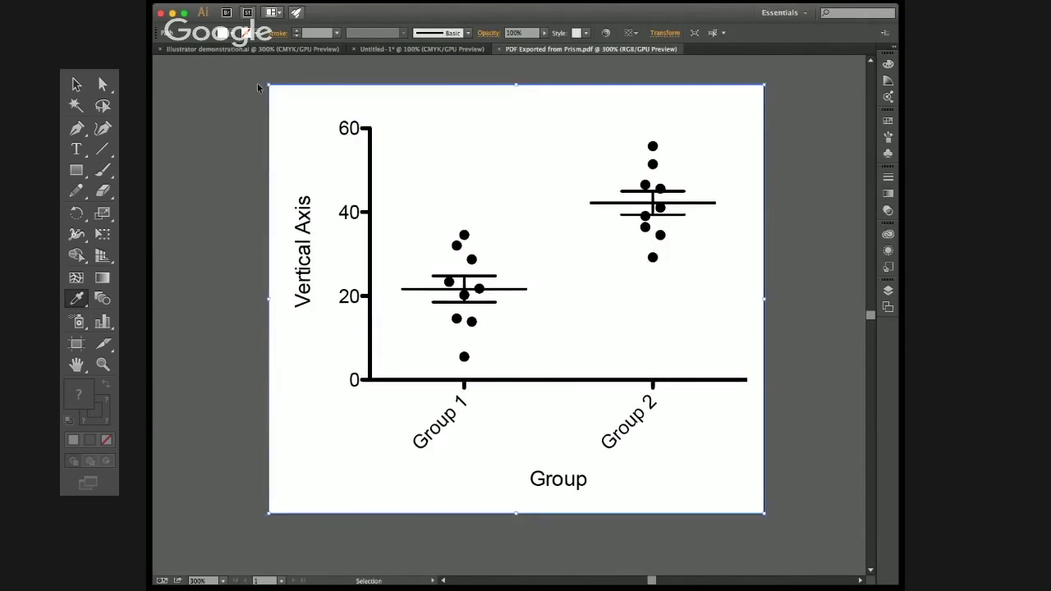
# Step: Copy the whole scatter graph from the Prism PDF and paste it into the Untitled-1 document
pyautogui.press('super+a')
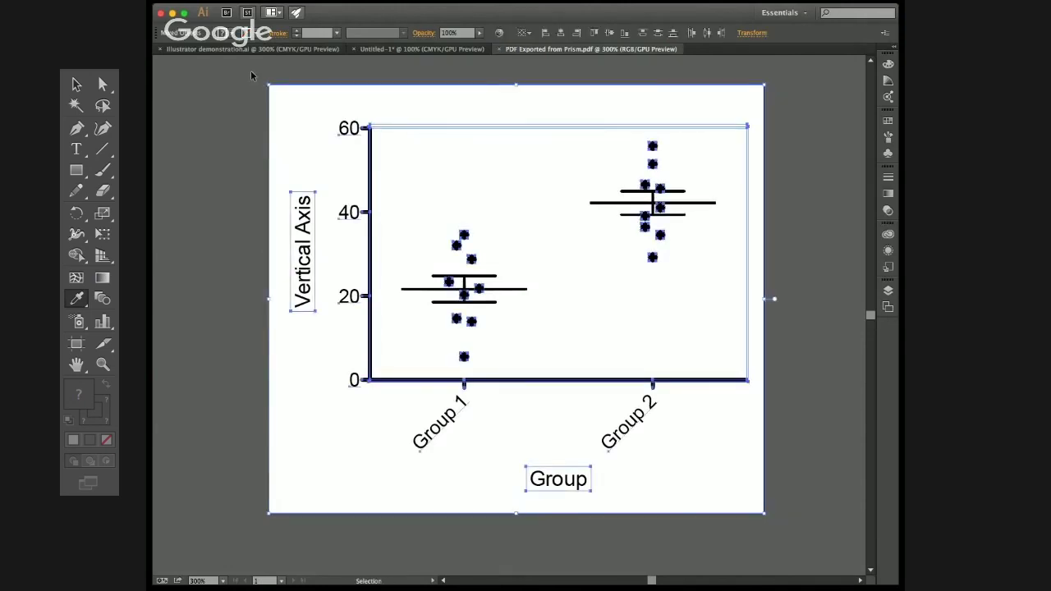
pyautogui.click(388, 51)
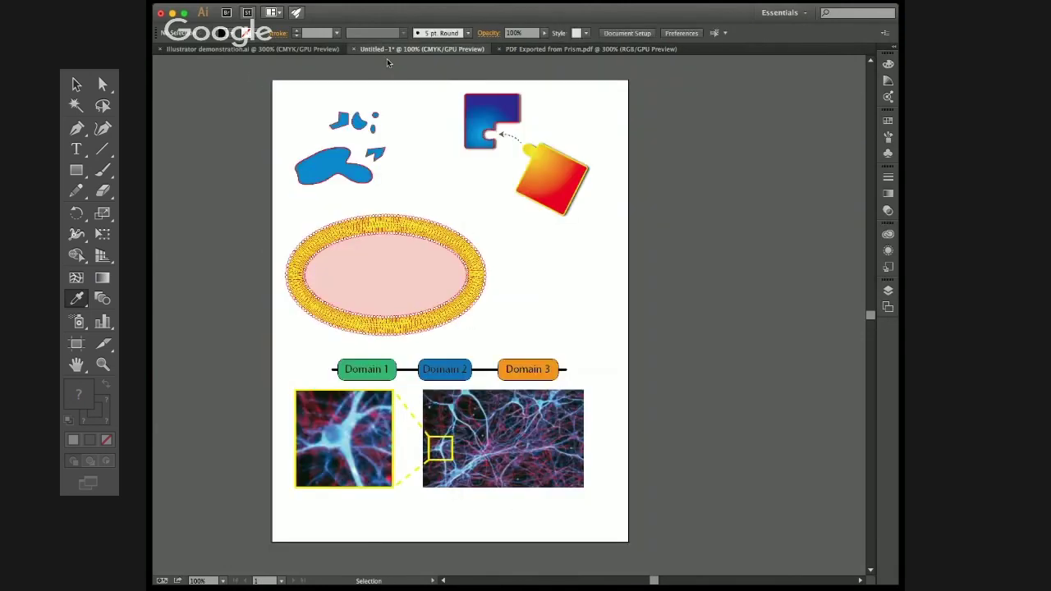
pyautogui.press('super+v')
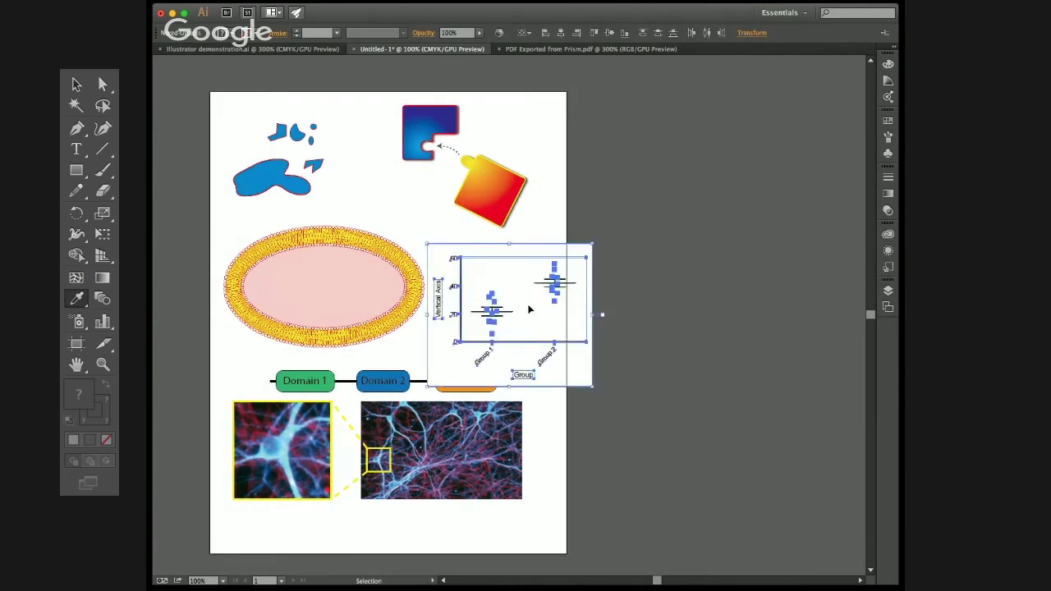
# Step: Scale down the pasted scatter graph and place it to the right of the membrane, below the puzzle pieces
pyautogui.moveTo(601, 229); pyautogui.dragTo(556, 268)
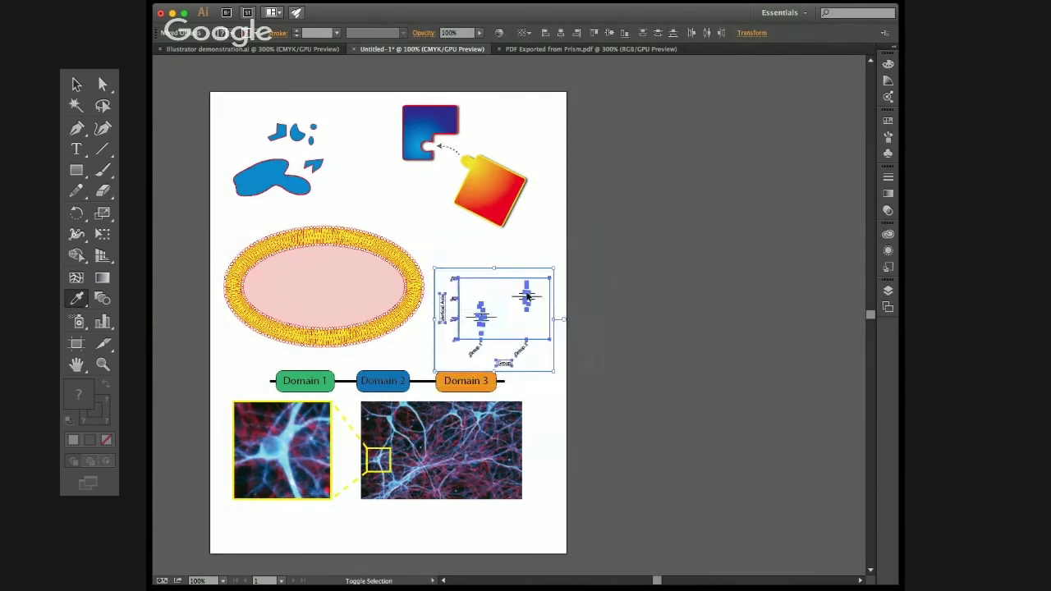
pyautogui.moveTo(517, 310); pyautogui.dragTo(522, 288)
pyautogui.press('super+equal')
pyautogui.press('super+equal')
pyautogui.click(684, 316)
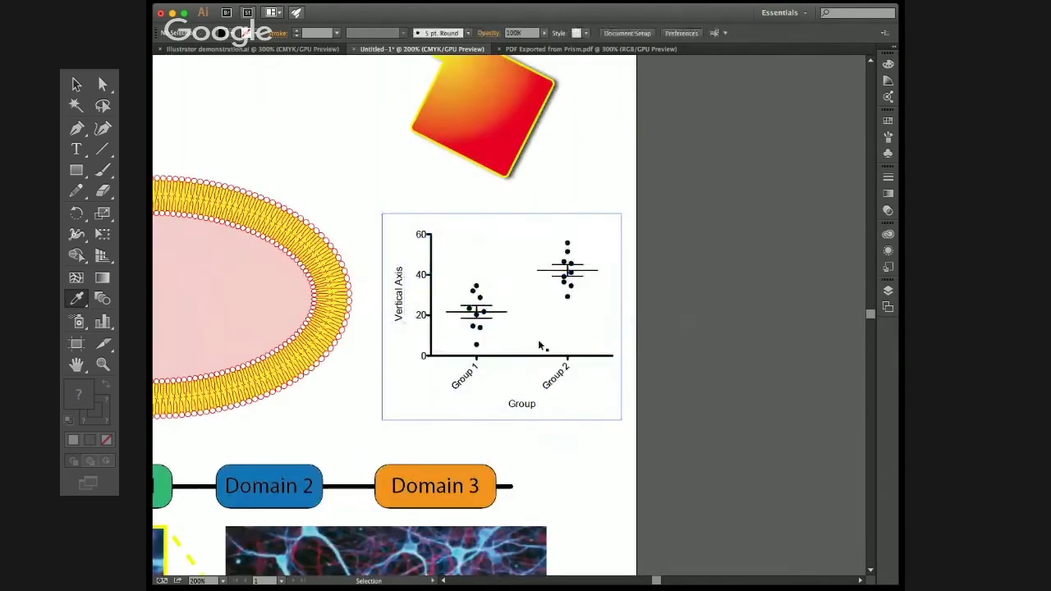
pyautogui.press('super+equal')
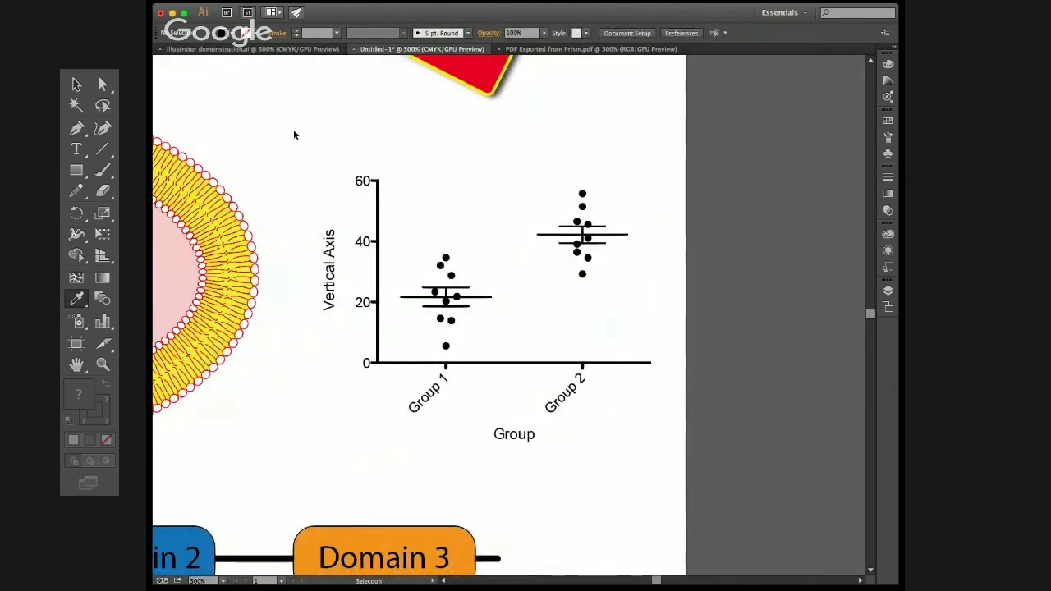
# Step: Release the clipping mask around the Group 1 error bars so that they can be selected on their own
pyautogui.moveTo(296, 127); pyautogui.dragTo(758, 490)
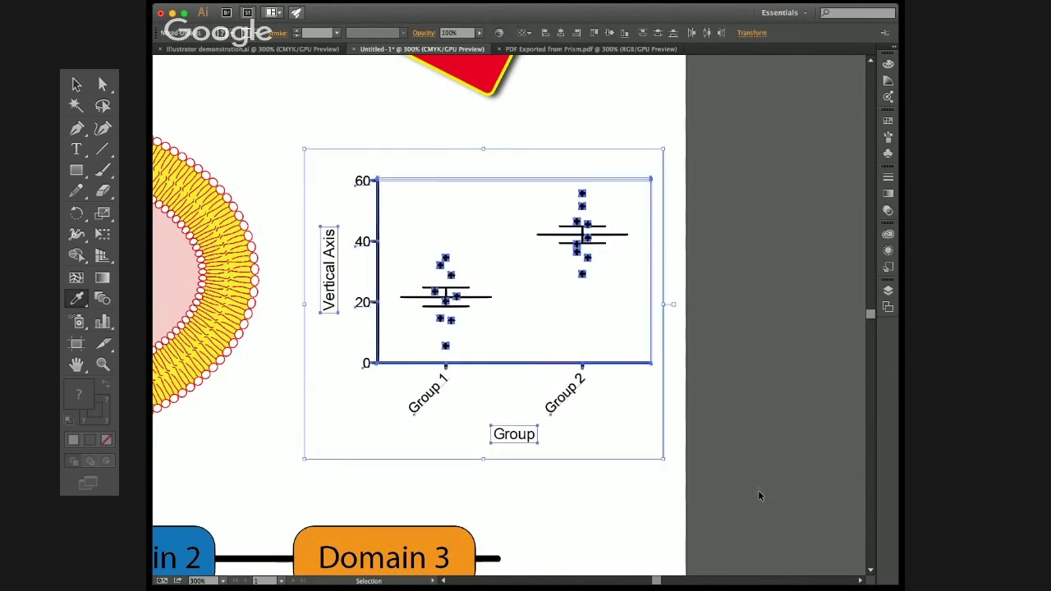
pyautogui.click(728, 452)
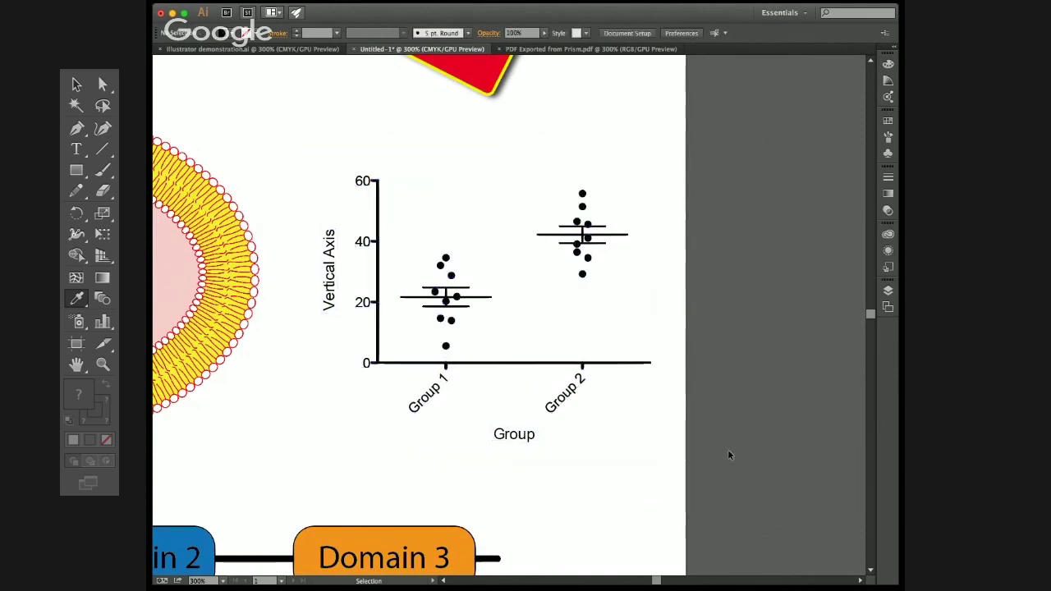
pyautogui.click(488, 299)
pyautogui.click(465, 308)
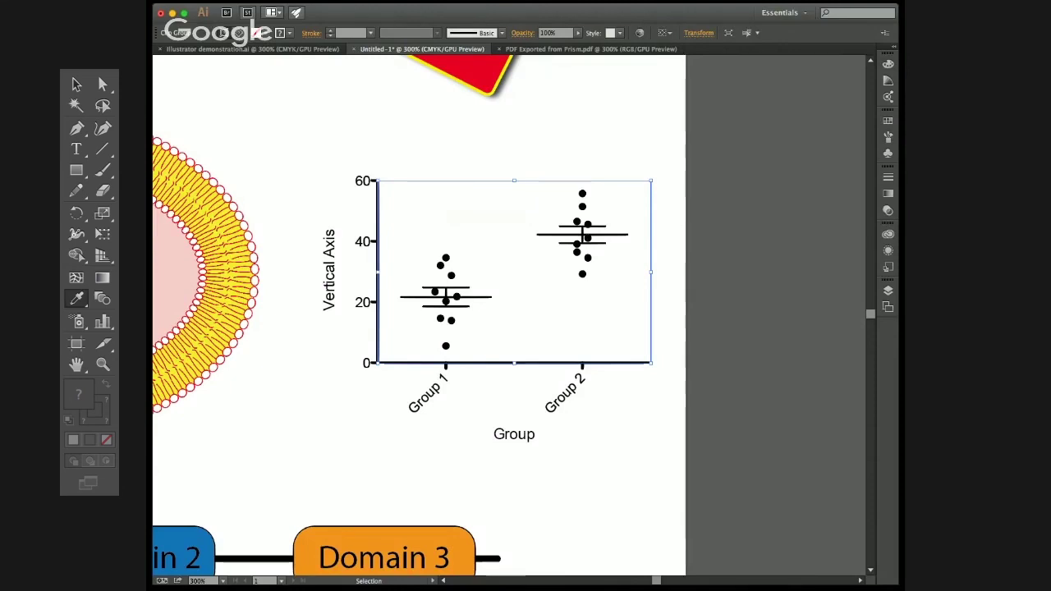
pyautogui.click(470, 351)
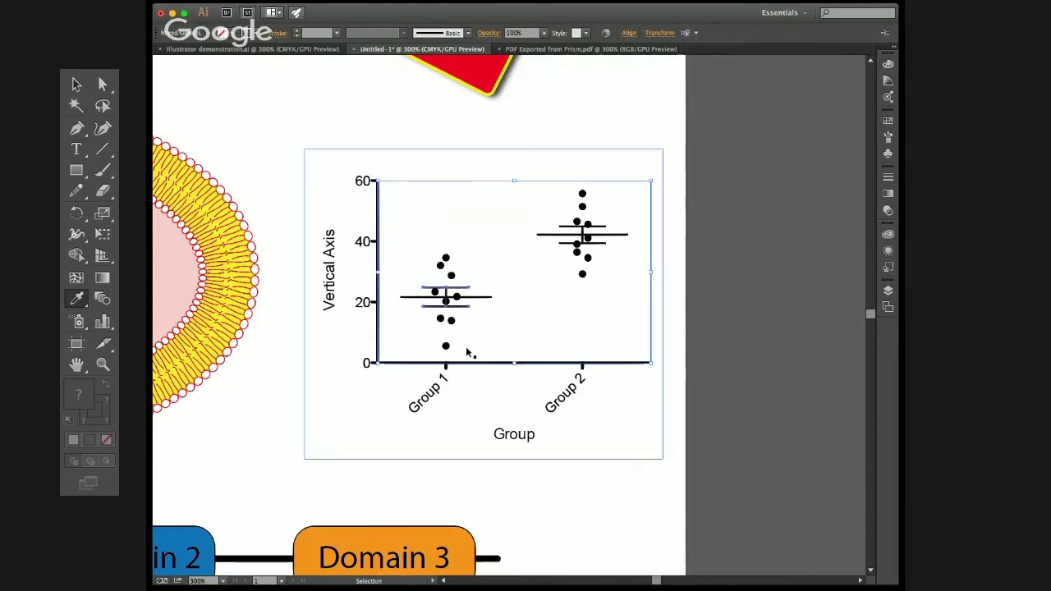
pyautogui.click(452, 297)
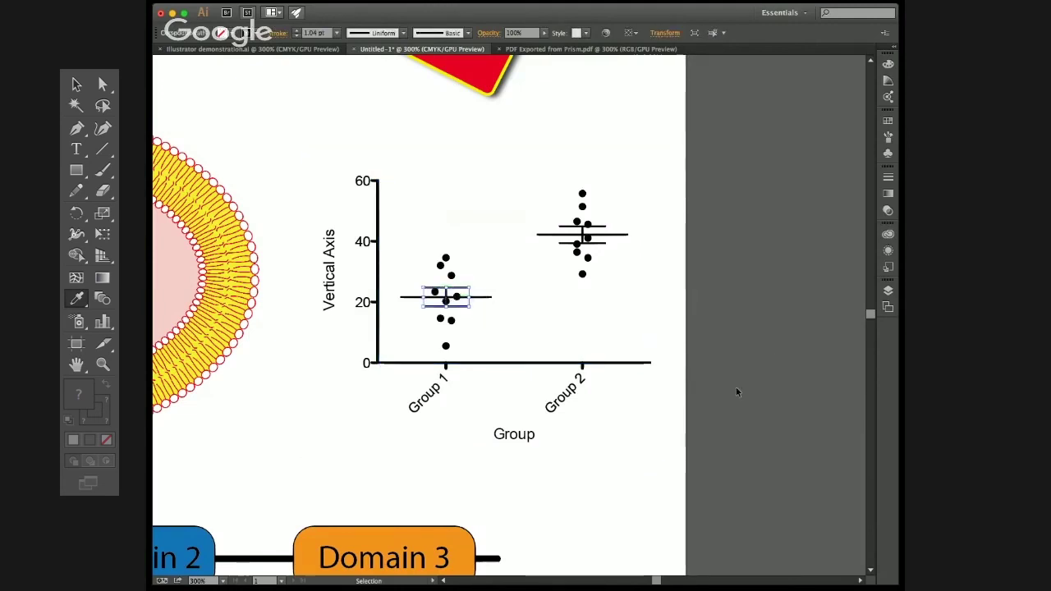
pyautogui.click(798, 343)
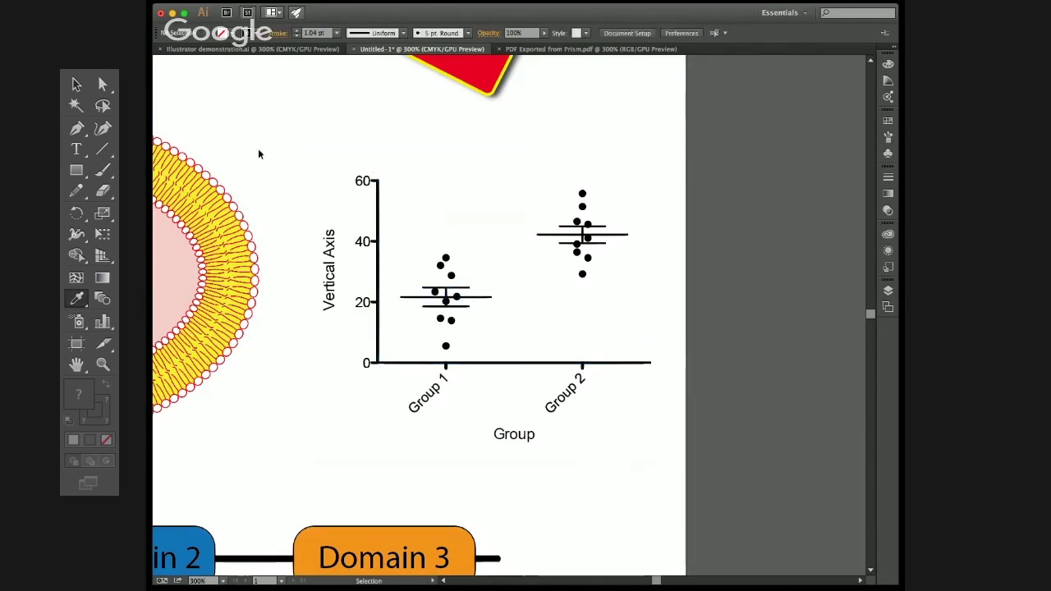
# Step: Release the remaining clipping masks on all parts of the scatter graph
pyautogui.moveTo(276, 136); pyautogui.dragTo(732, 489)
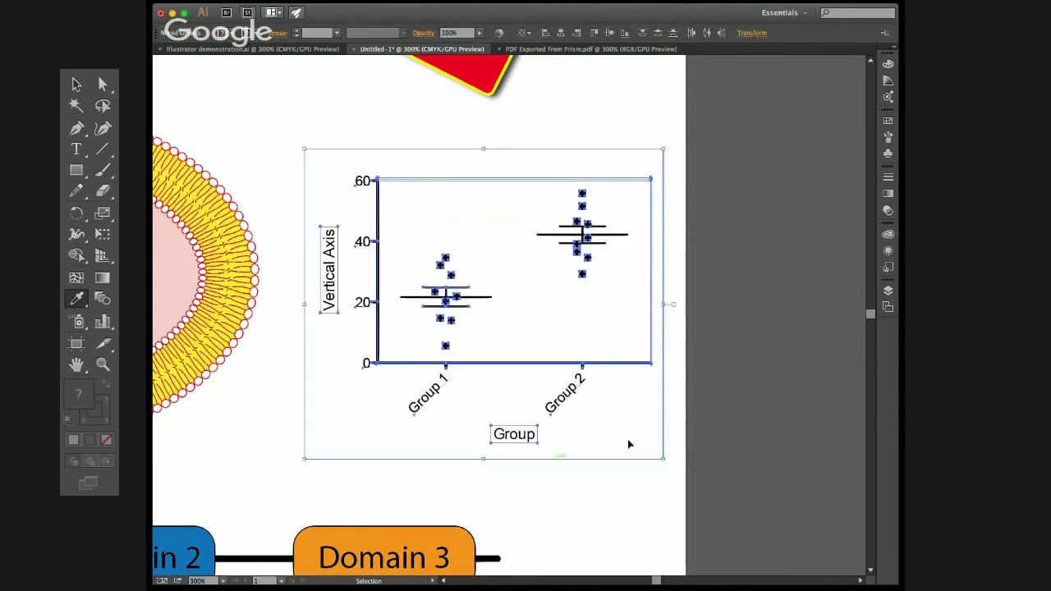
pyautogui.click(444, 270)
pyautogui.keyDown('shift'); pyautogui.click(582, 234); pyautogui.keyUp('shift')
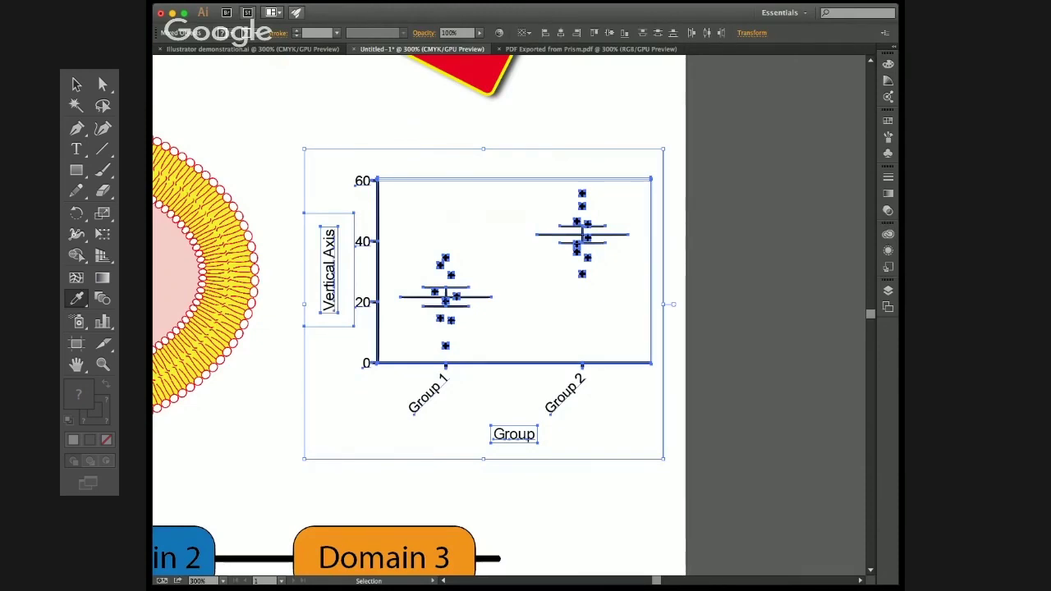
pyautogui.click(762, 370)
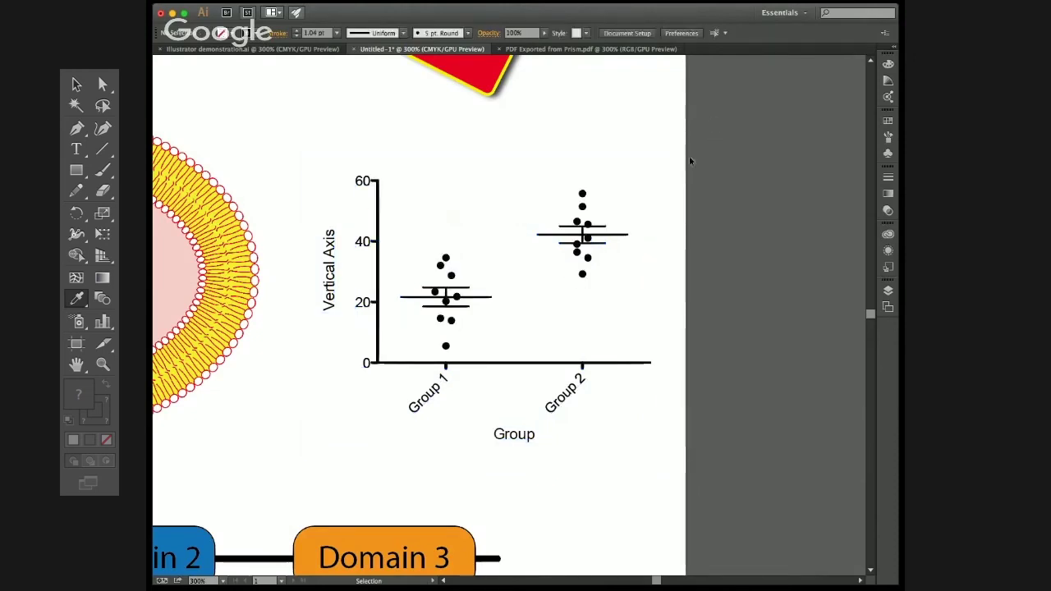
pyautogui.press('a')
pyautogui.moveTo(705, 124); pyautogui.dragTo(531, 420)
pyautogui.hotkey('shift', 'Left')
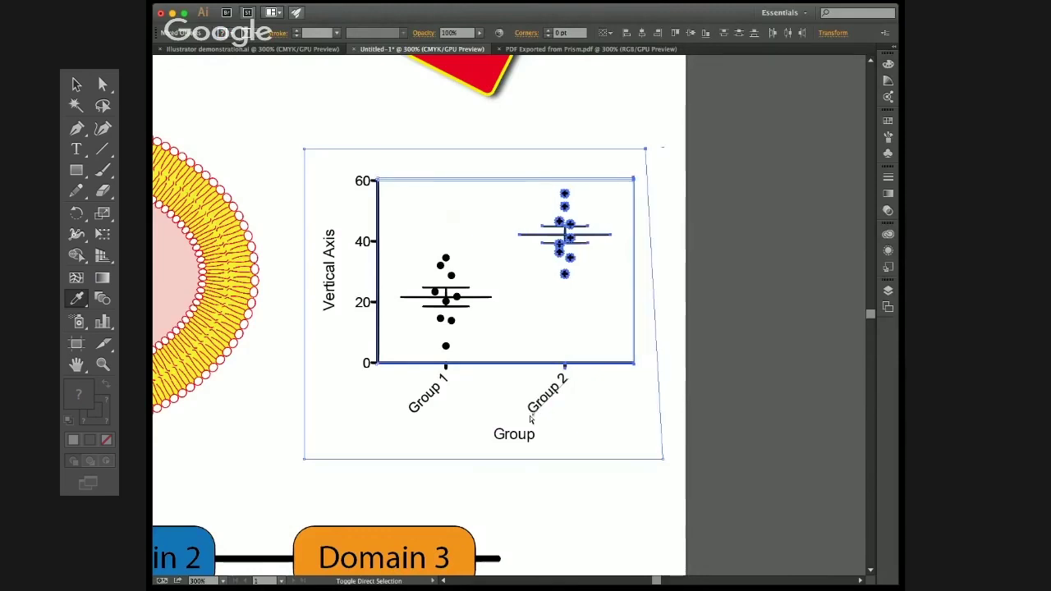
pyautogui.hotkey('shift', 'Right')
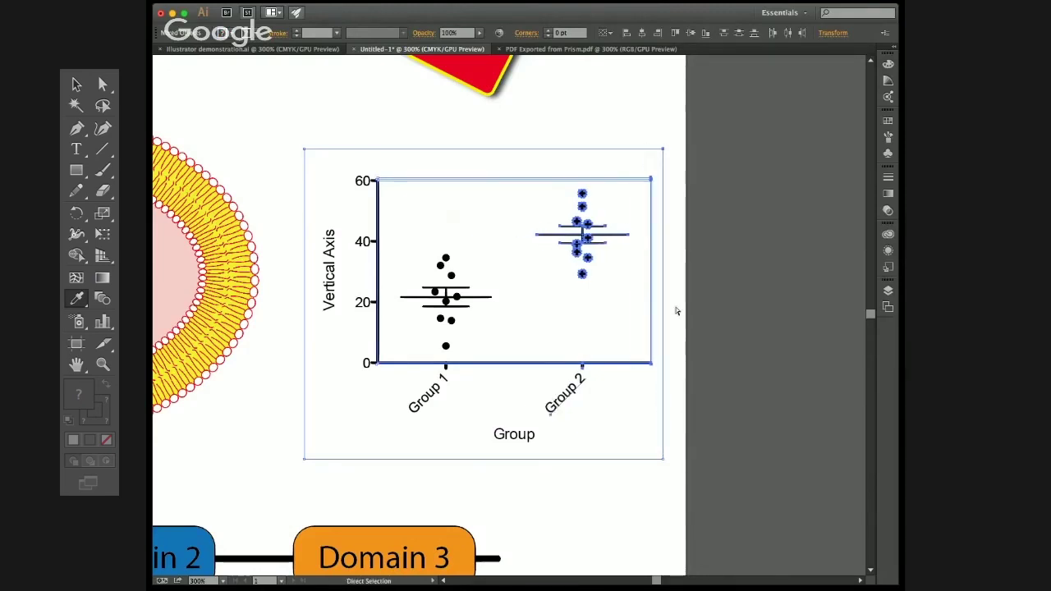
pyautogui.click(716, 280)
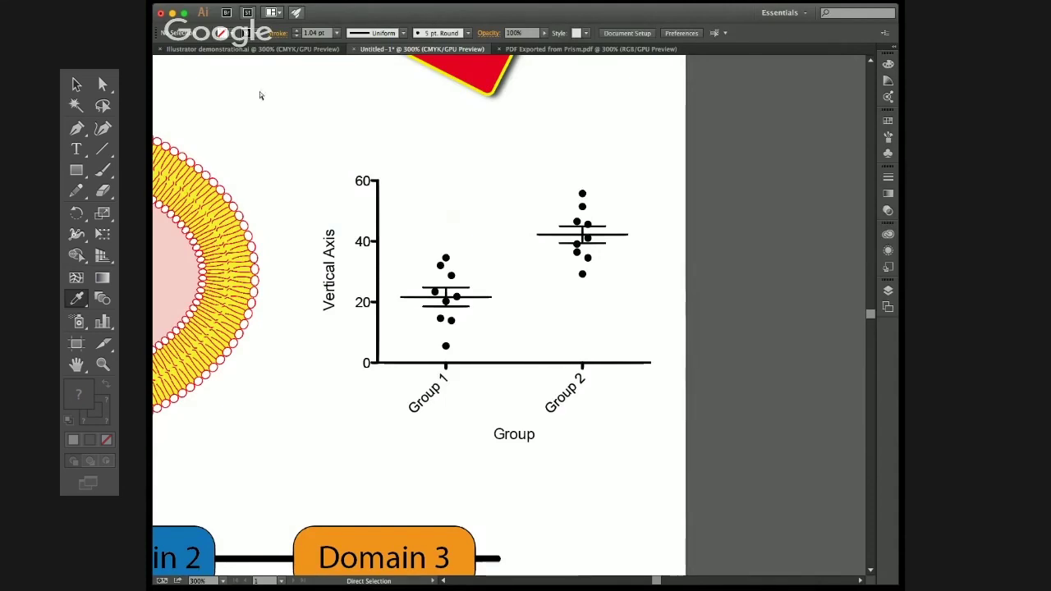
# Step: Select Group 2's points, error bars, label and the axis ends, and nudge them two large increments closer to Group 1
pyautogui.moveTo(668, 190); pyautogui.dragTo(527, 424)
pyautogui.hotkey('shift', 'Left')
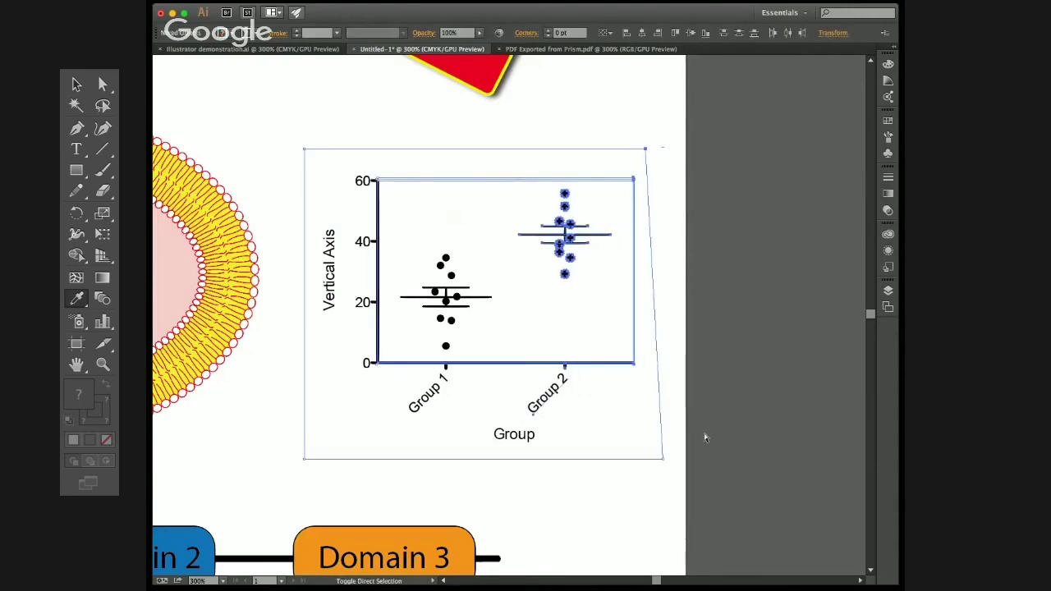
pyautogui.hotkey('shift', 'Left')
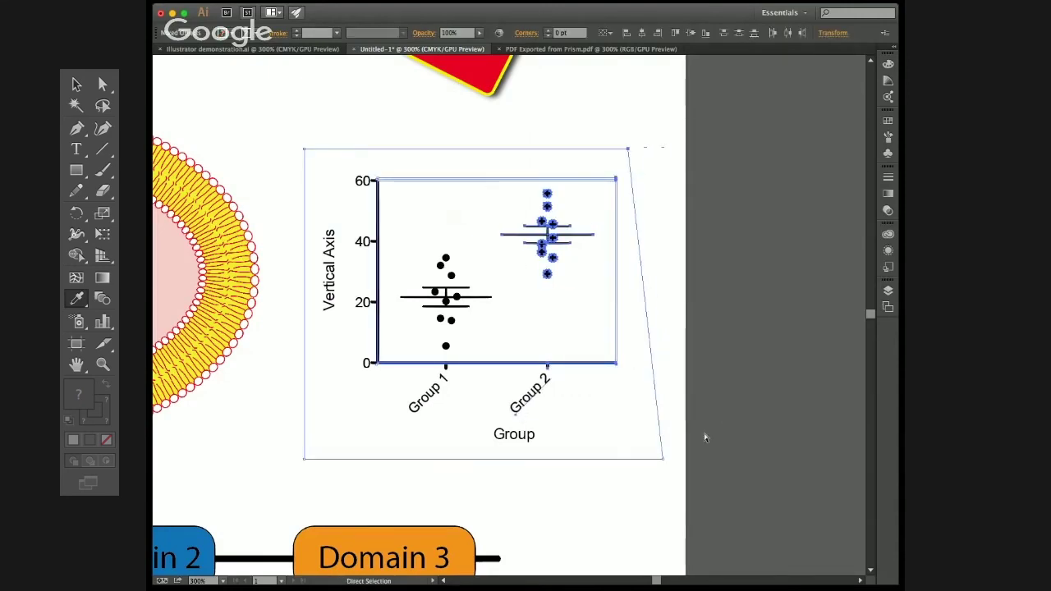
pyautogui.click(742, 401)
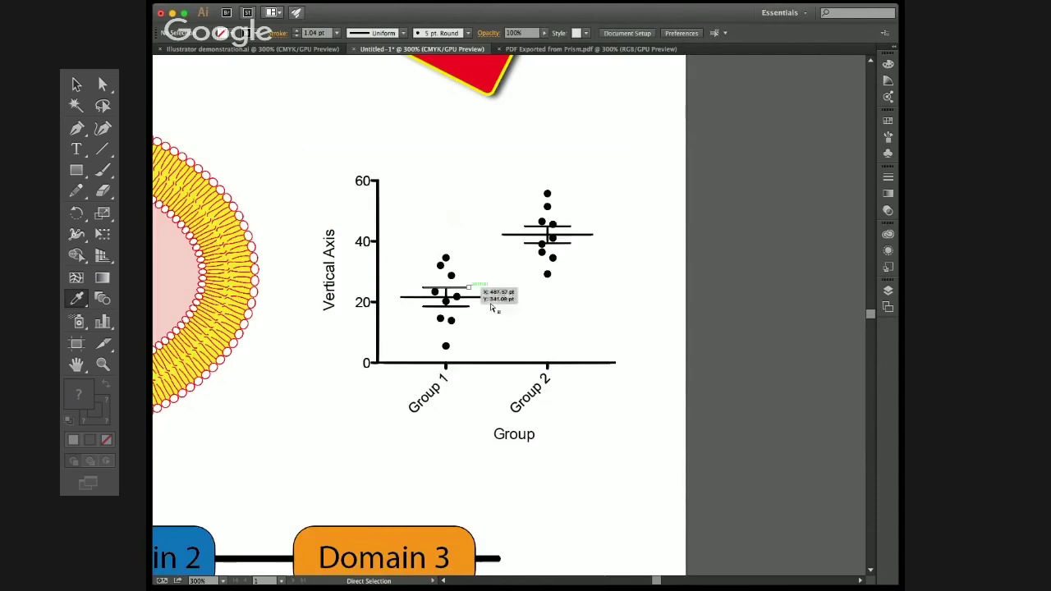
pyautogui.click(559, 305)
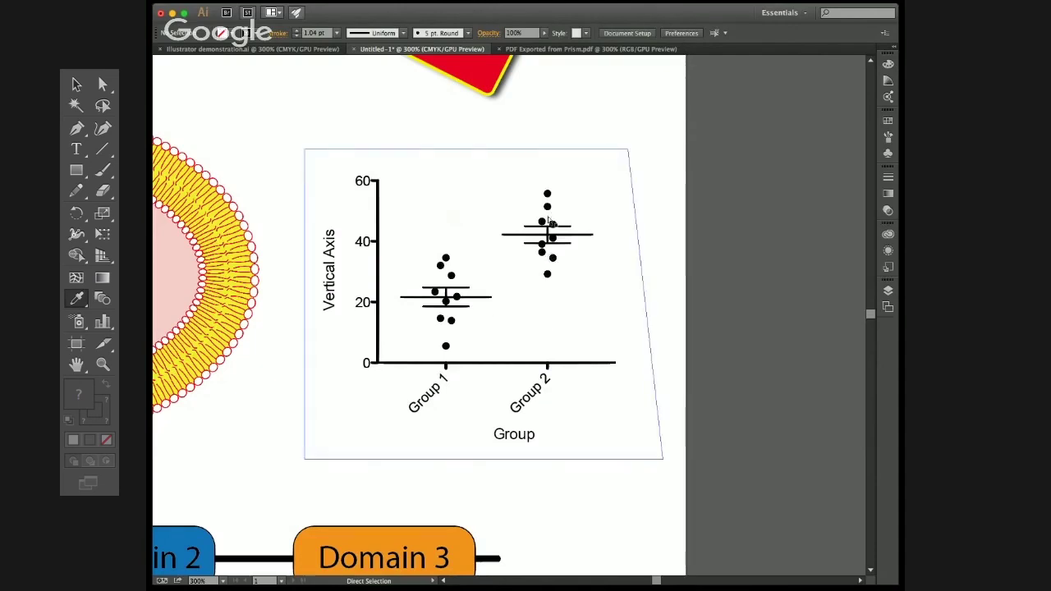
pyautogui.click(539, 252)
pyautogui.click(542, 255)
pyautogui.press('Delete')
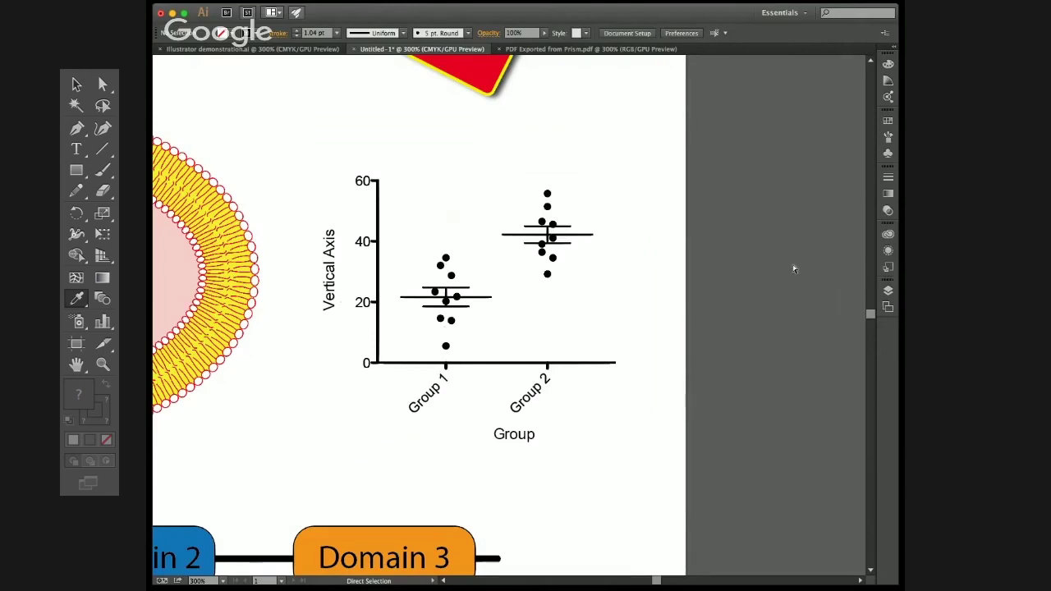
pyautogui.press('space')
pyautogui.moveTo(775, 276); pyautogui.dragTo(742, 236)
pyautogui.scroll(-2, 710, 279)
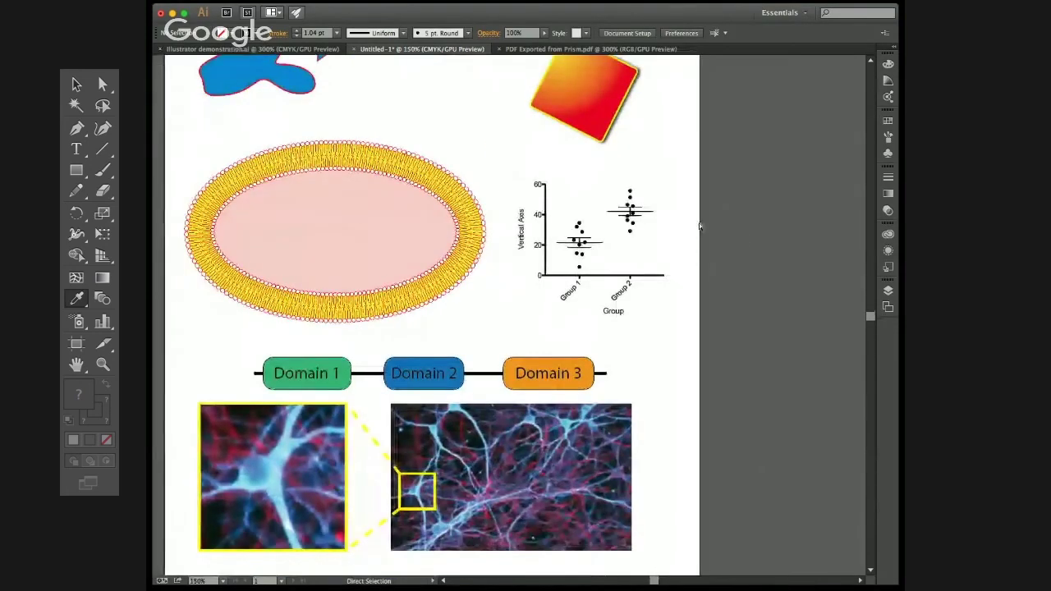
pyautogui.click(548, 193)
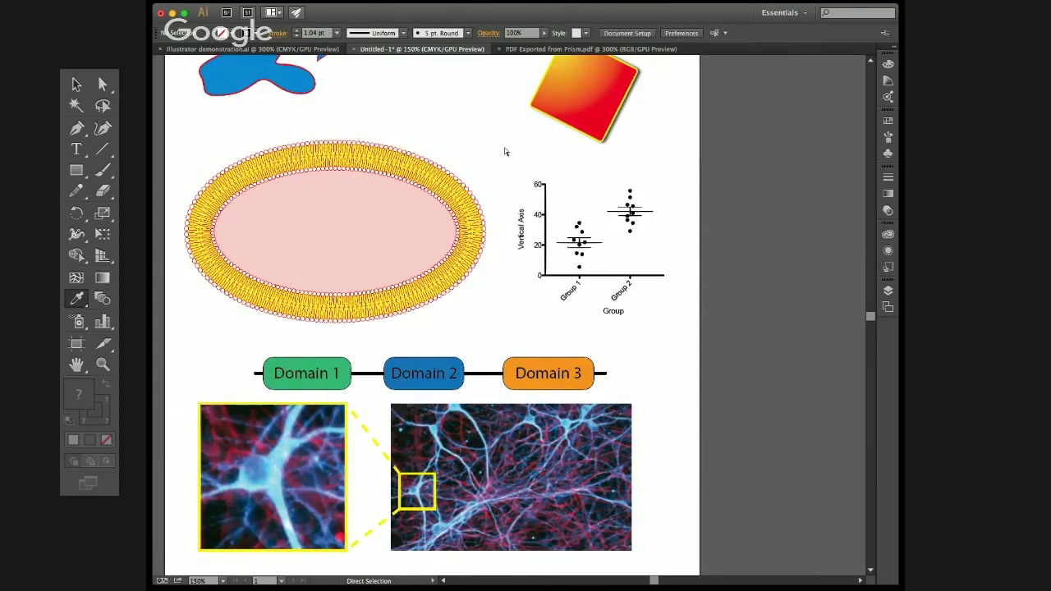
pyautogui.moveTo(503, 150); pyautogui.dragTo(538, 179)
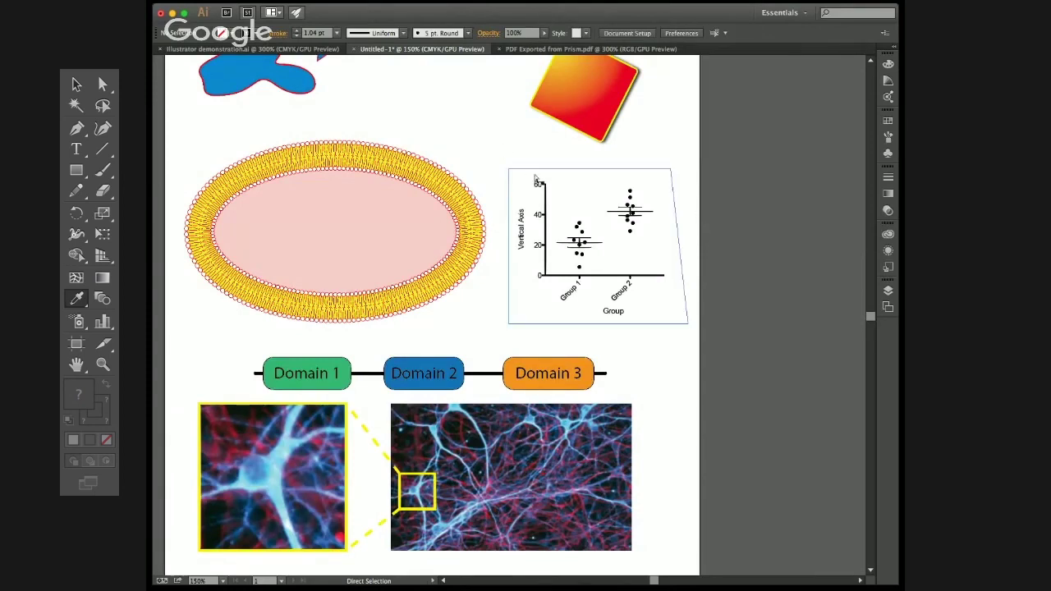
pyautogui.click(617, 279)
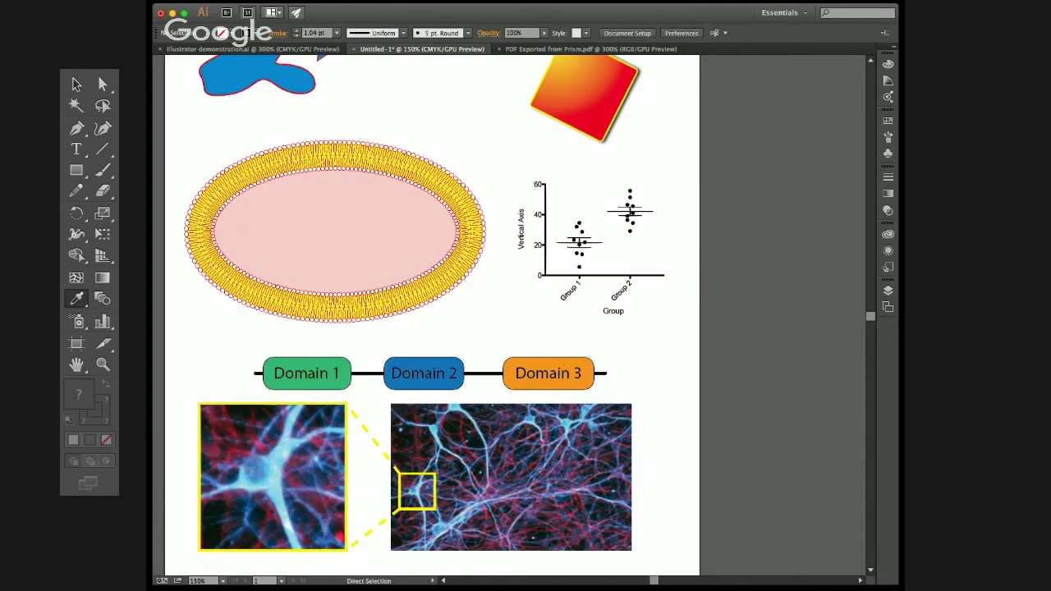
# Step: Paste the copied blue-and-red bar chart into the empty area to the right of the scatter graph
pyautogui.press('space')
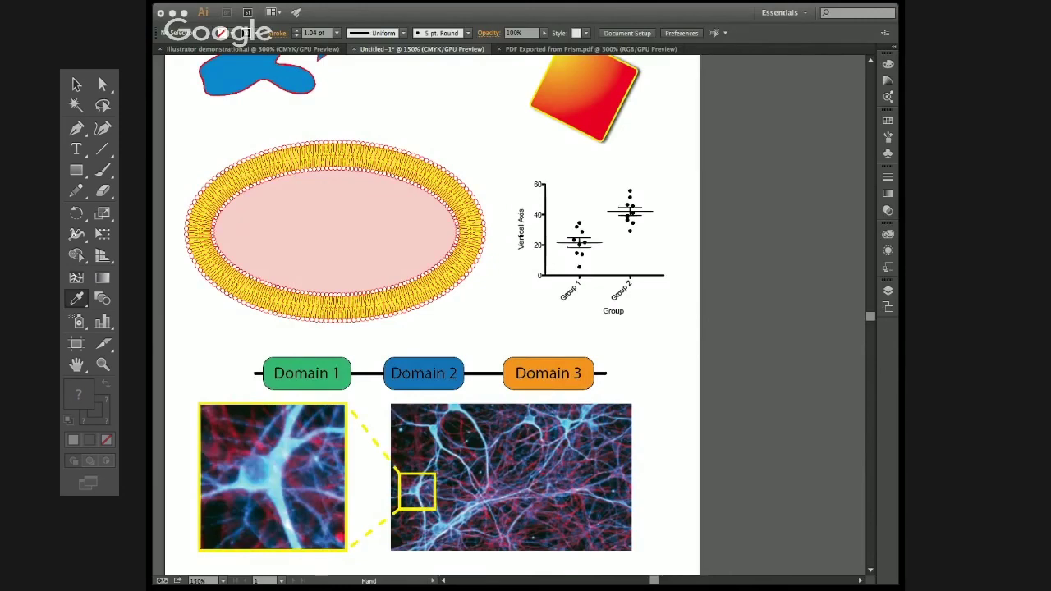
pyautogui.moveTo(406, 256); pyautogui.dragTo(433, 202)
pyautogui.moveTo(702, 174); pyautogui.dragTo(426, 266)
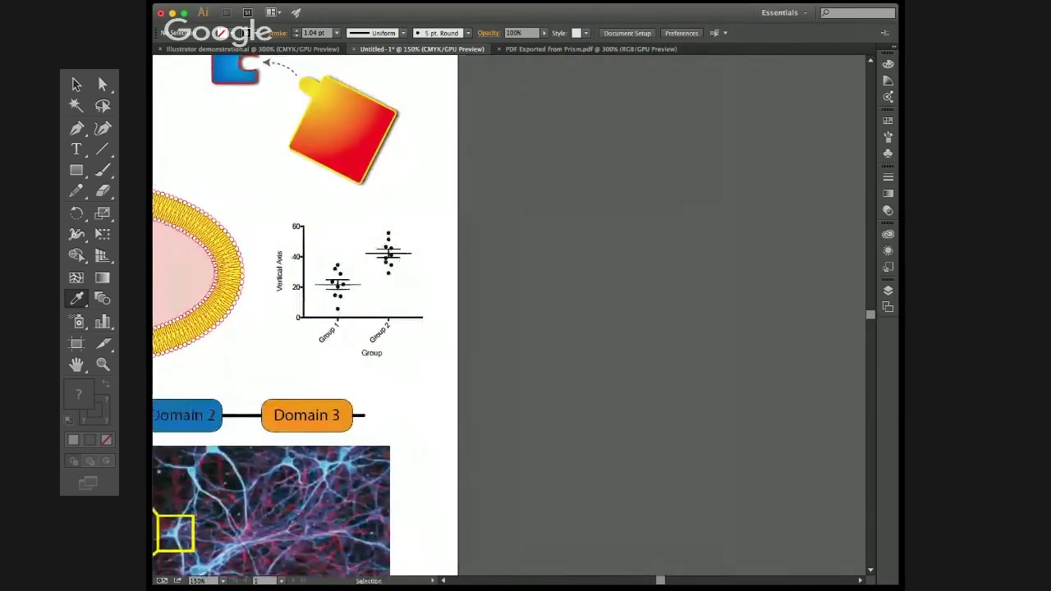
pyautogui.press('space')
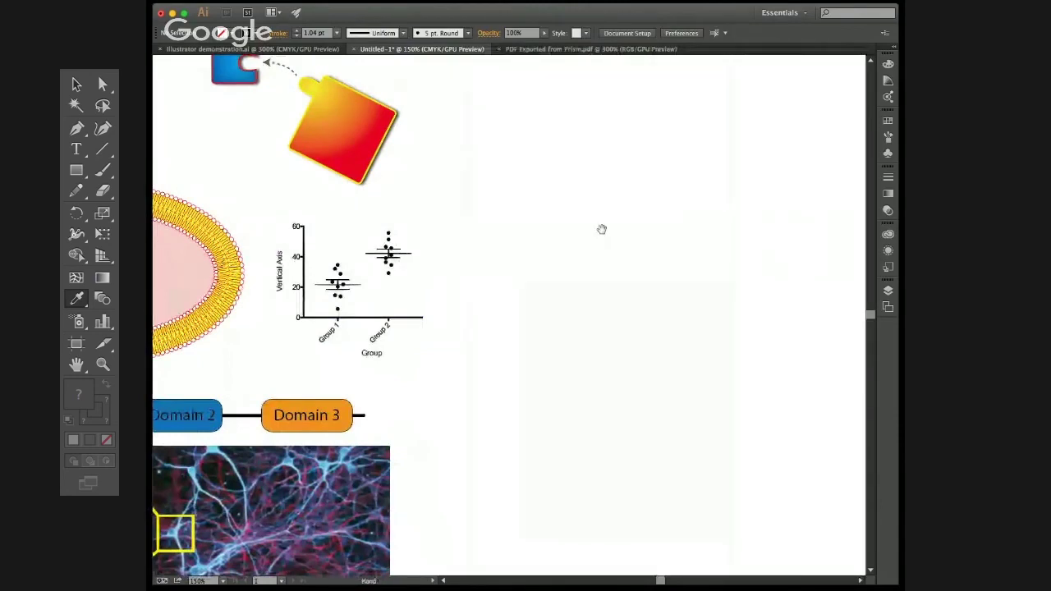
pyautogui.moveTo(602, 230); pyautogui.dragTo(502, 206)
pyautogui.press('super+v')
pyautogui.moveTo(412, 206); pyautogui.dragTo(474, 204)
pyautogui.press('super+shift+a')
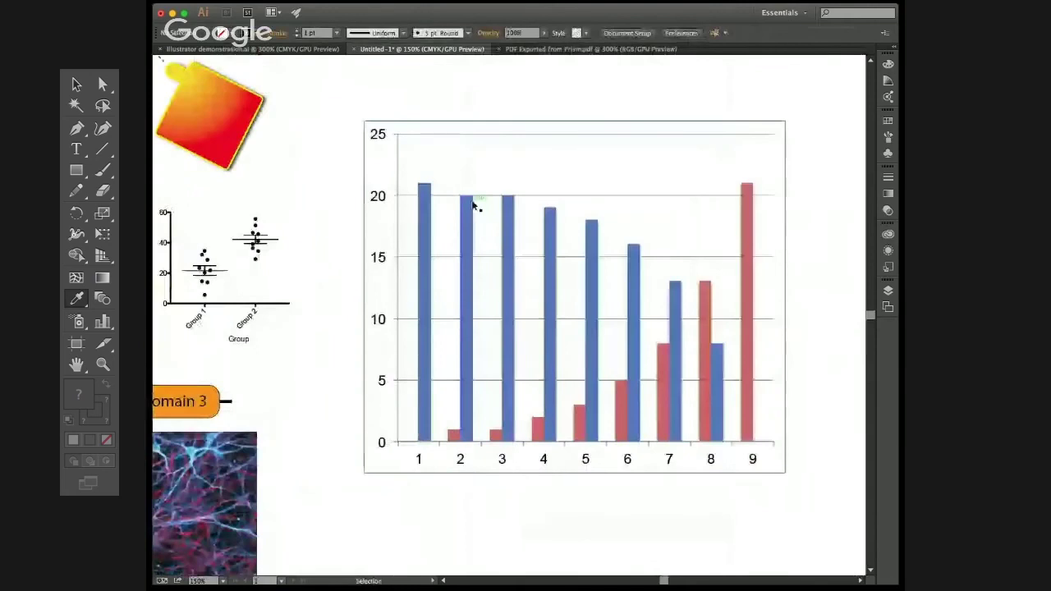
pyautogui.moveTo(386, 199); pyautogui.dragTo(347, 240)
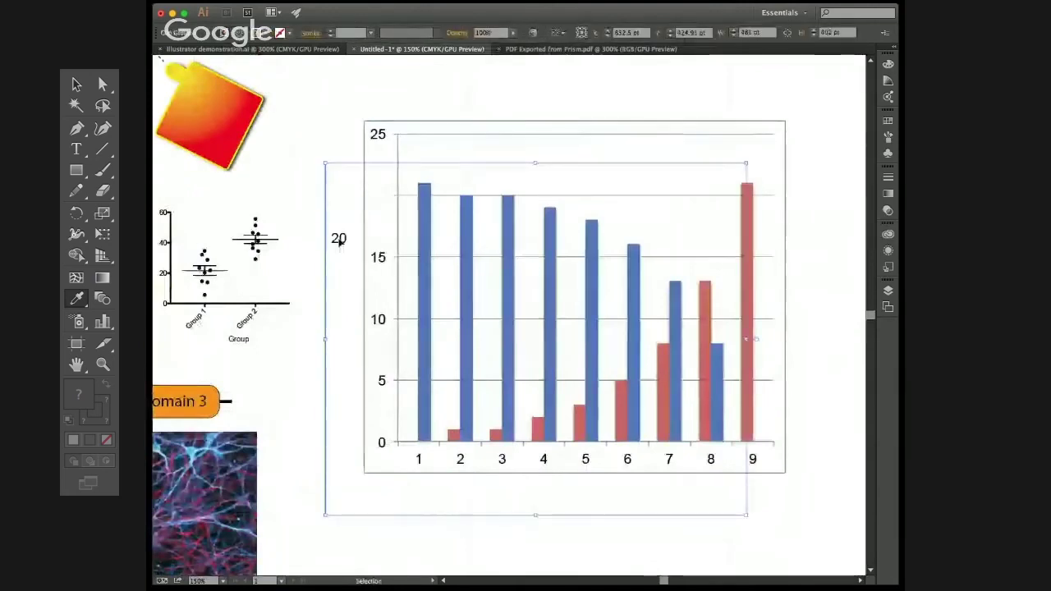
pyautogui.hotkey('ctrl', 'z')
pyautogui.click(336, 155)
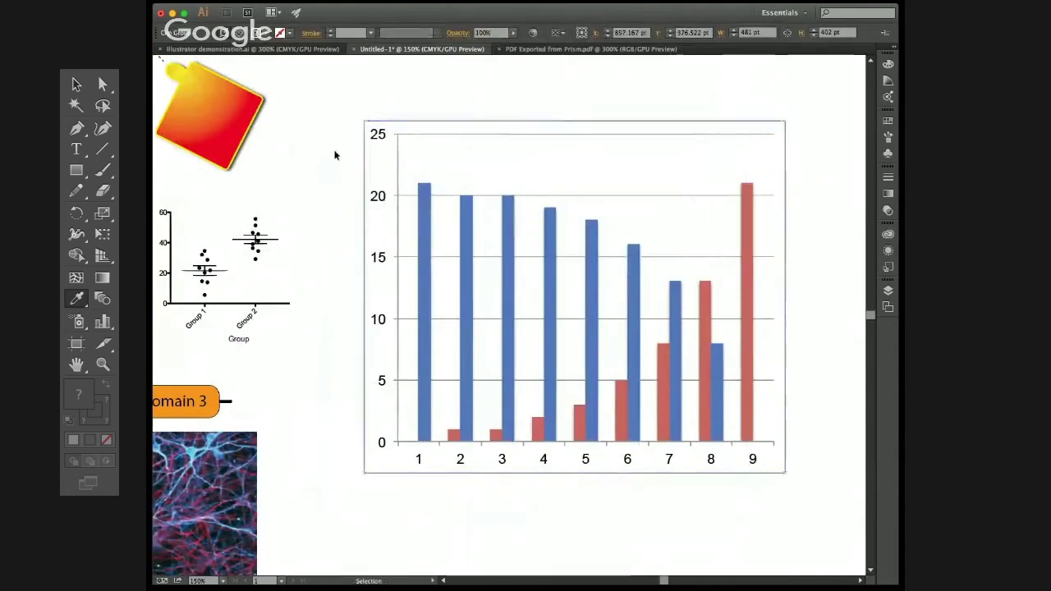
# Step: Cut the blue bars out of their clip group and paste them in front at the same position on the chart
pyautogui.moveTo(493, 213); pyautogui.dragTo(445, 214)
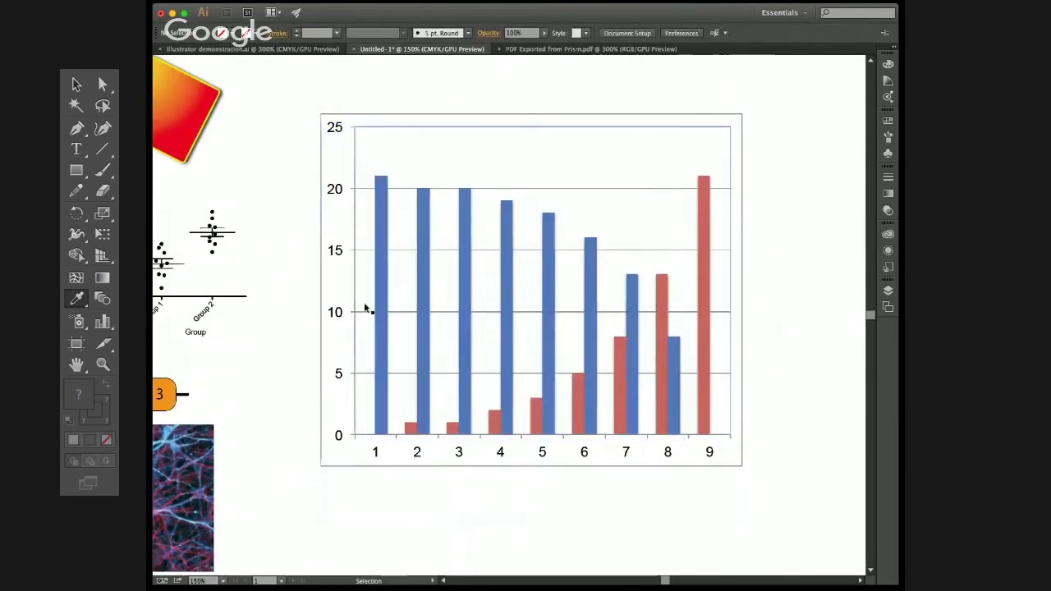
pyautogui.doubleClick(387, 205)
pyautogui.click(379, 223)
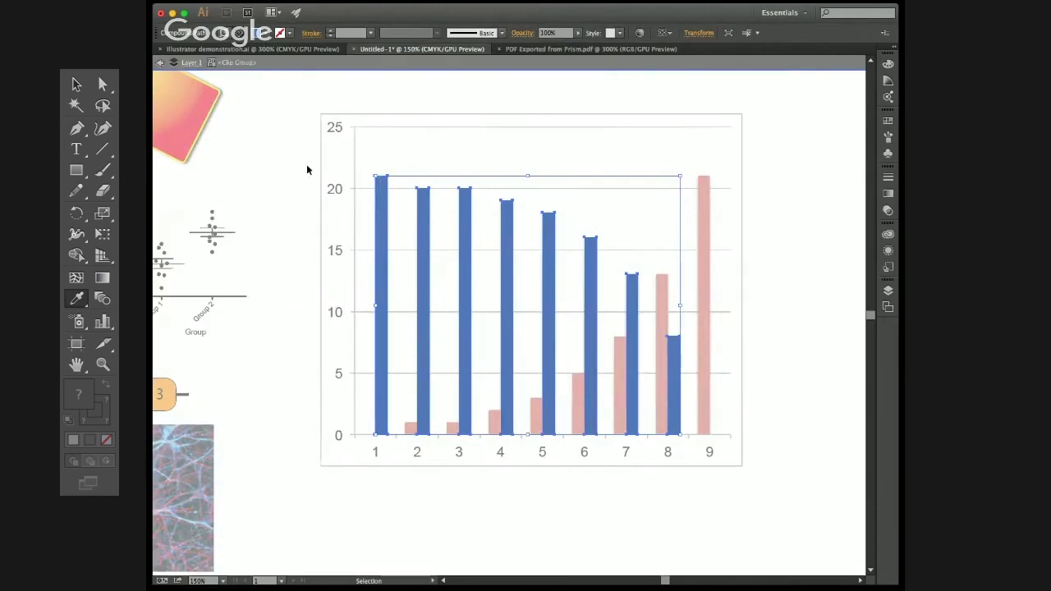
pyautogui.press('Delete')
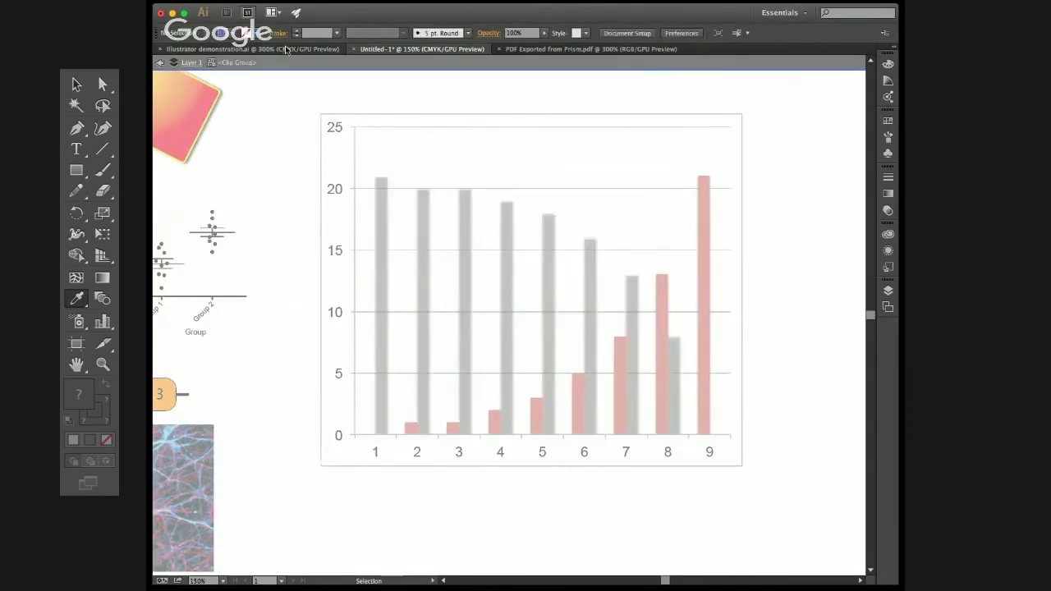
pyautogui.doubleClick(272, 88)
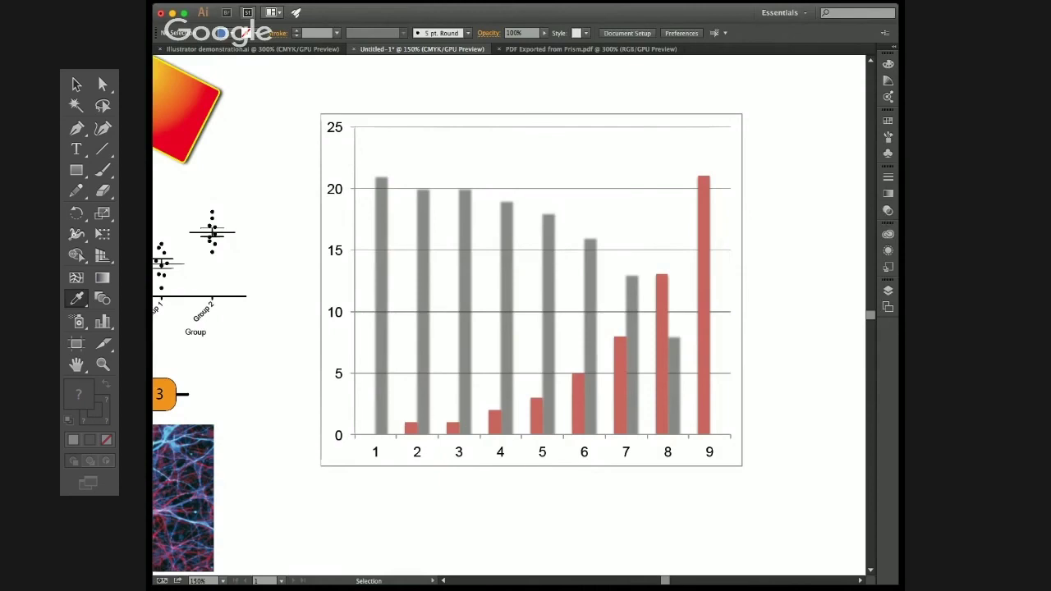
pyautogui.press('super+f')
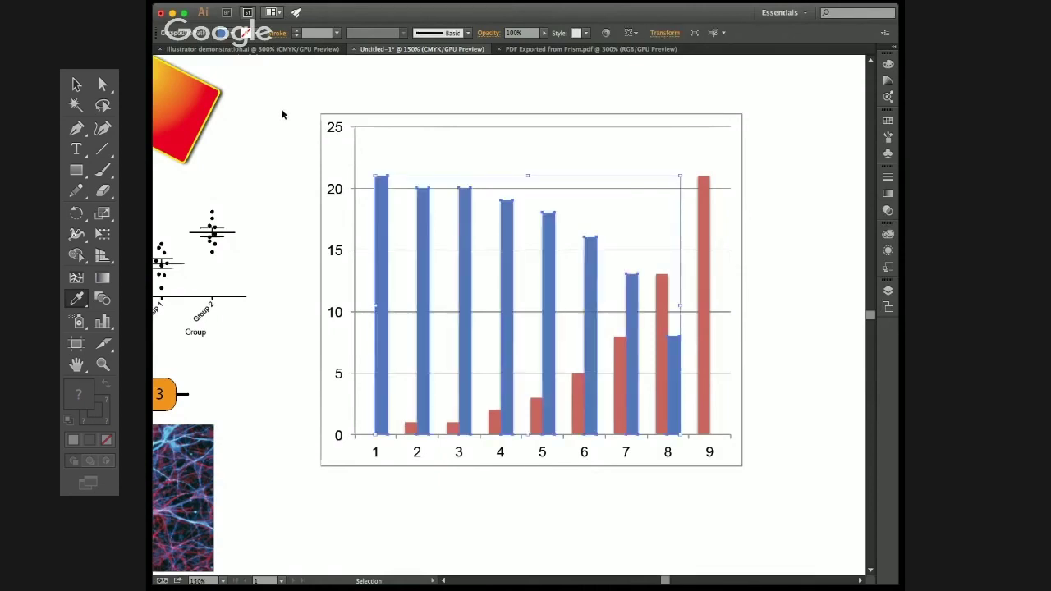
# Step: Cut the red bars out of their clip group and paste them in front at the same position on the chart
pyautogui.click(745, 309)
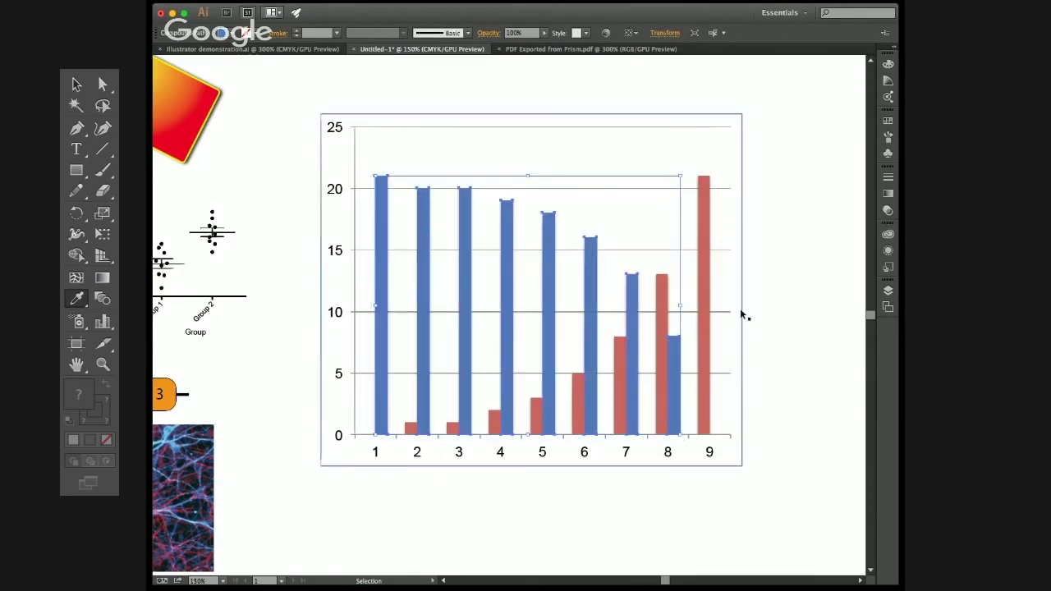
pyautogui.doubleClick(711, 265)
pyautogui.press('Delete')
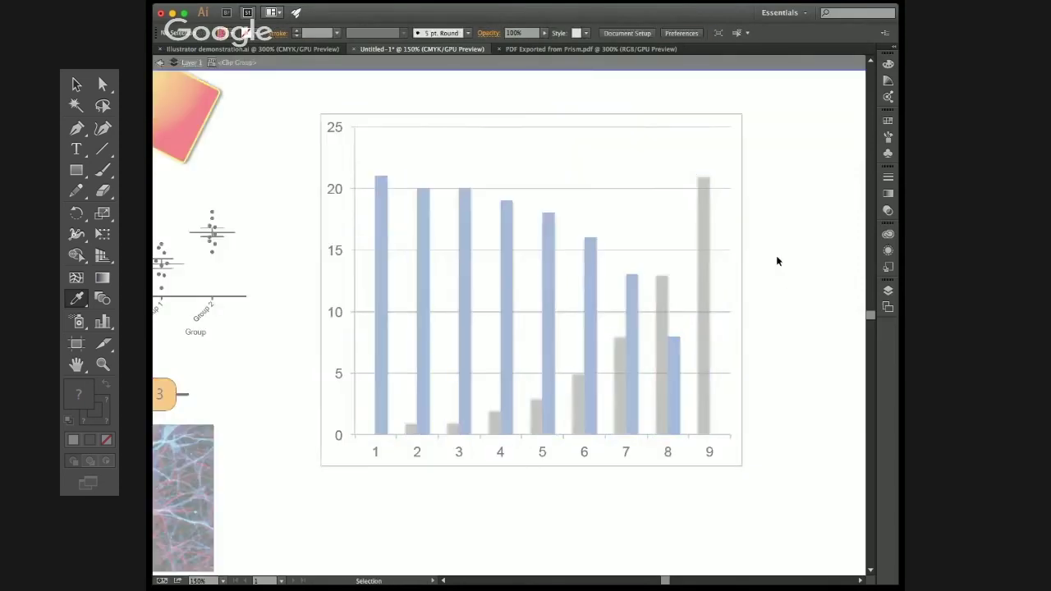
pyautogui.doubleClick(786, 256)
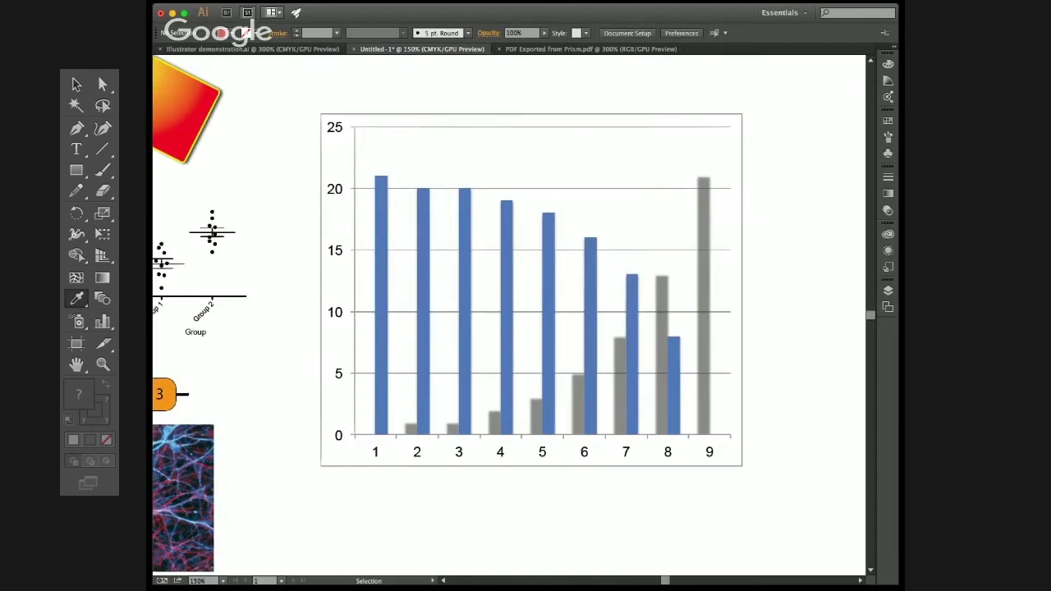
pyautogui.press('super+z')
pyautogui.click(802, 277)
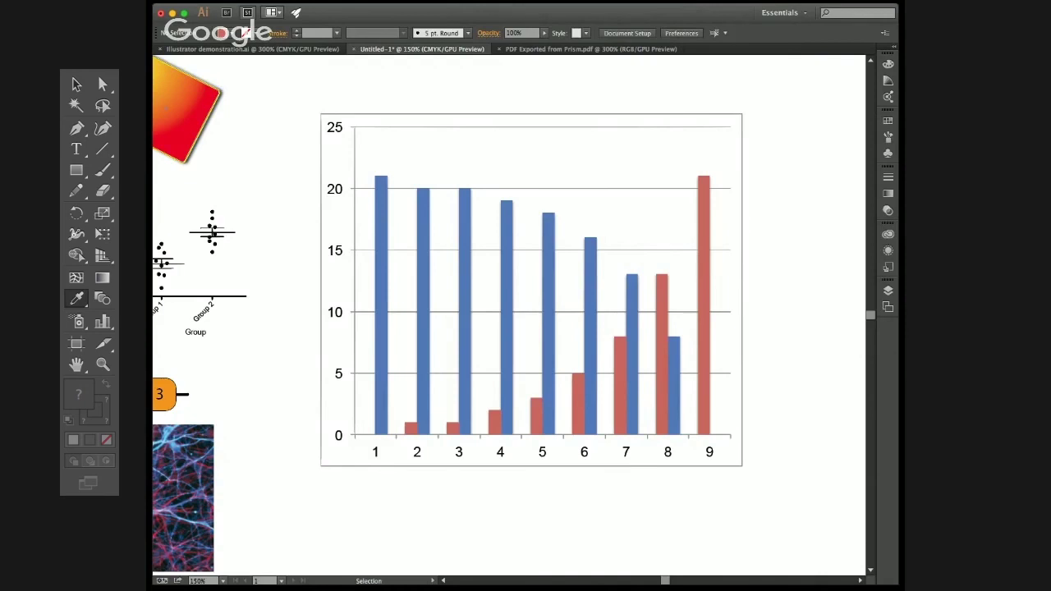
# Step: Draw an unfilled rectangle with a 4 pt black stroke around the bar chart's plot area, from the 25 gridline to the baseline
pyautogui.press('m')
pyautogui.click(246, 32)
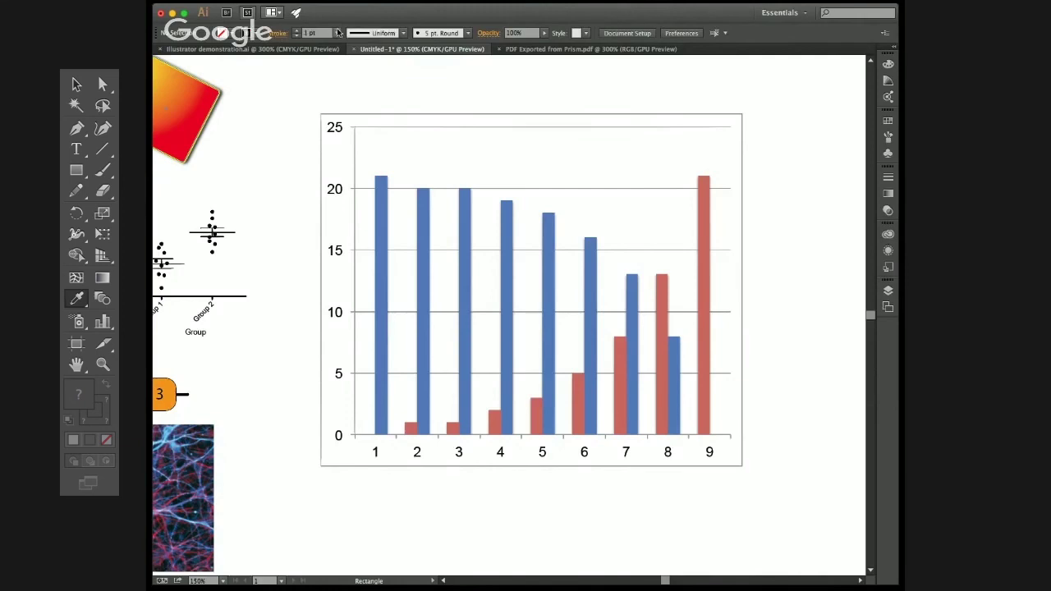
pyautogui.click(337, 36)
pyautogui.click(333, 116)
pyautogui.keyDown('super'); pyautogui.click(358, 134); pyautogui.keyUp('super')
pyautogui.moveTo(428, 180); pyautogui.dragTo(367, 169)
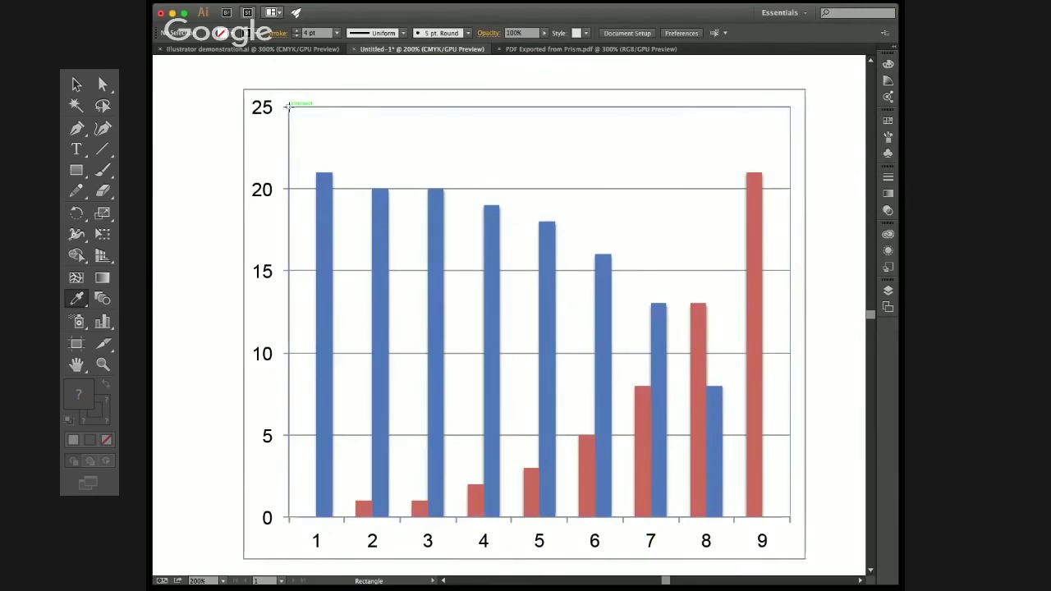
pyautogui.moveTo(288, 106)
pyautogui.mouseDown()
pyautogui.moveTo(563, 329)
pyautogui.moveTo(718, 427)
pyautogui.moveTo(790, 517)
pyautogui.mouseUp()
pyautogui.press('v')
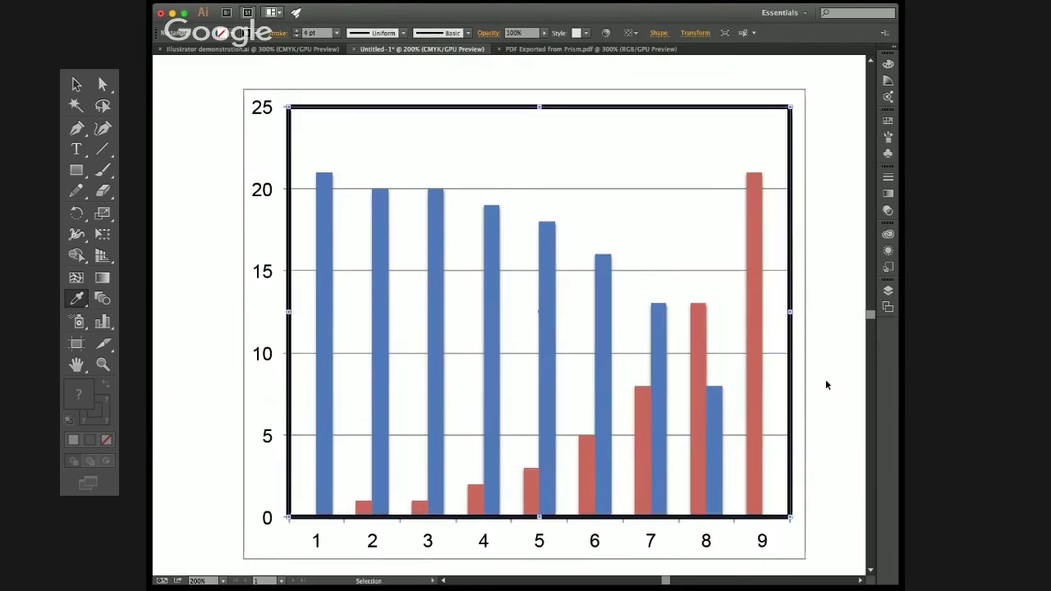
pyautogui.click(210, 92)
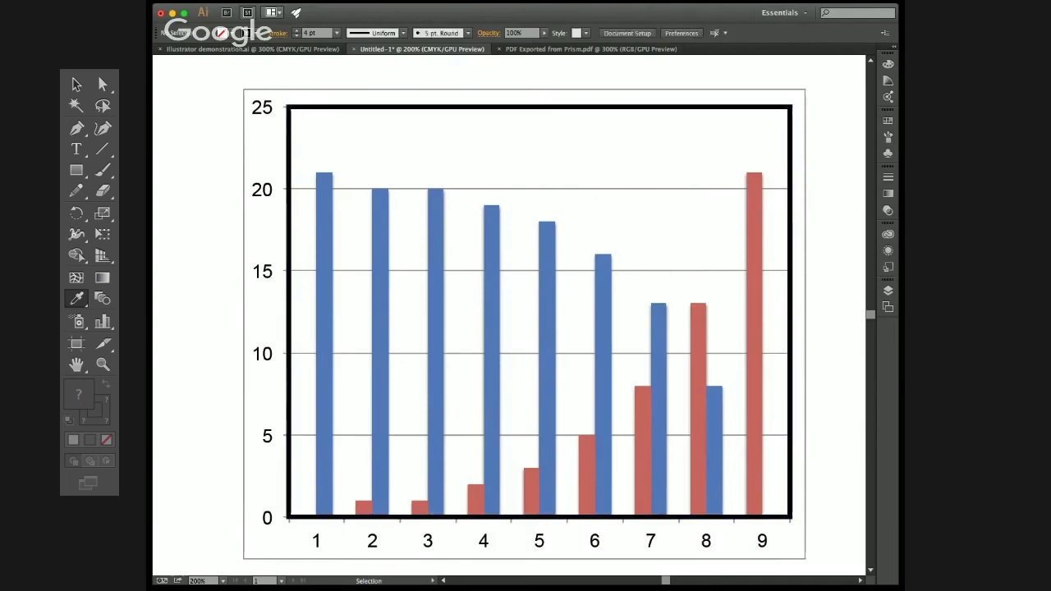
# Step: Select the black frame together with the blue and red bars and move them to the right of the original chart
pyautogui.click(346, 107)
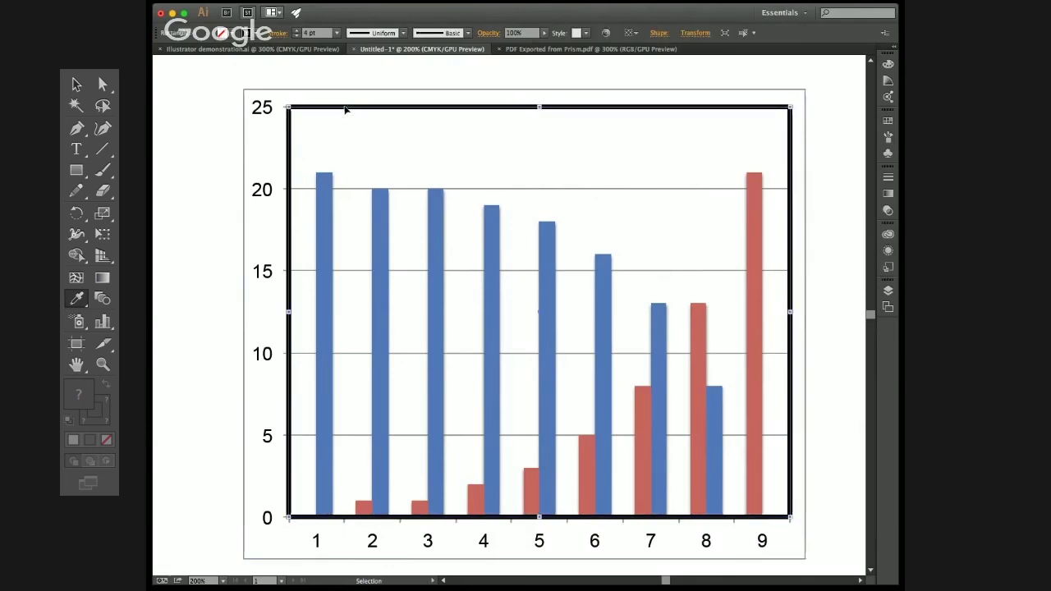
pyautogui.keyDown('shift'); pyautogui.click(324, 209); pyautogui.keyUp('shift')
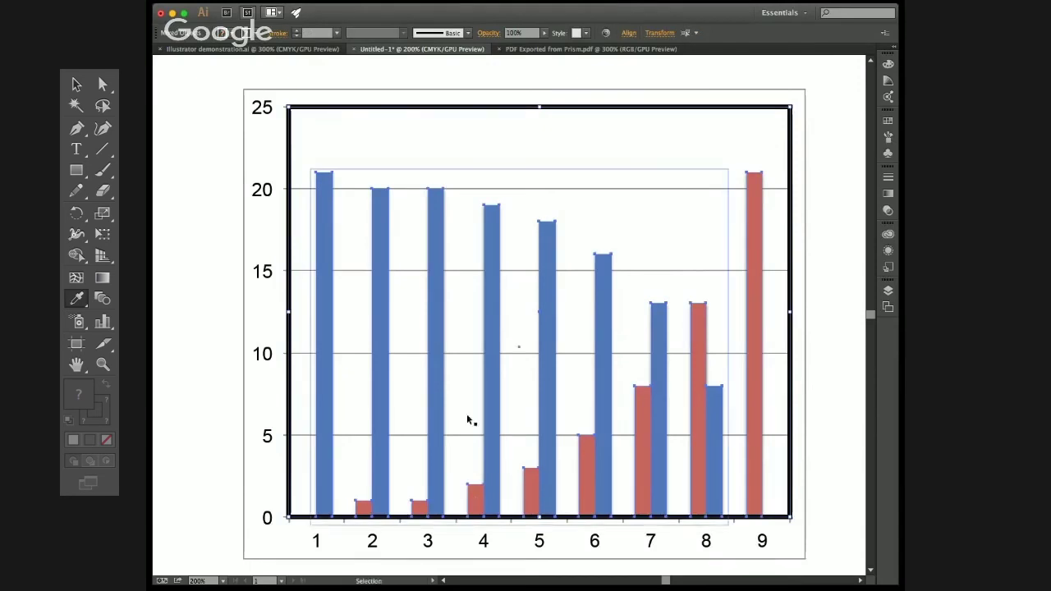
pyautogui.scroll(-2, 466, 402)
pyautogui.press('space')
pyautogui.moveTo(529, 398); pyautogui.dragTo(802, 352)
pyautogui.press('space')
pyautogui.moveTo(708, 450); pyautogui.dragTo(556, 429)
pyautogui.click(542, 386)
# Step: Delete the leftover original chart with its gridlines, axis labels and grey bar shadows
pyautogui.hscroll(-3, 606, 255)
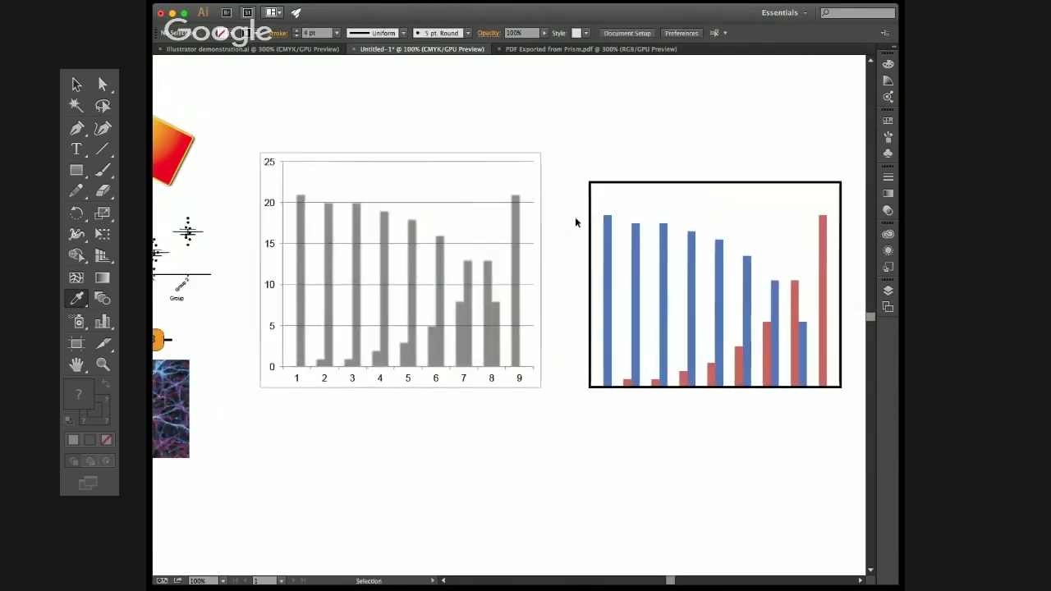
pyautogui.moveTo(224, 122); pyautogui.dragTo(246, 122)
pyautogui.press('Delete')
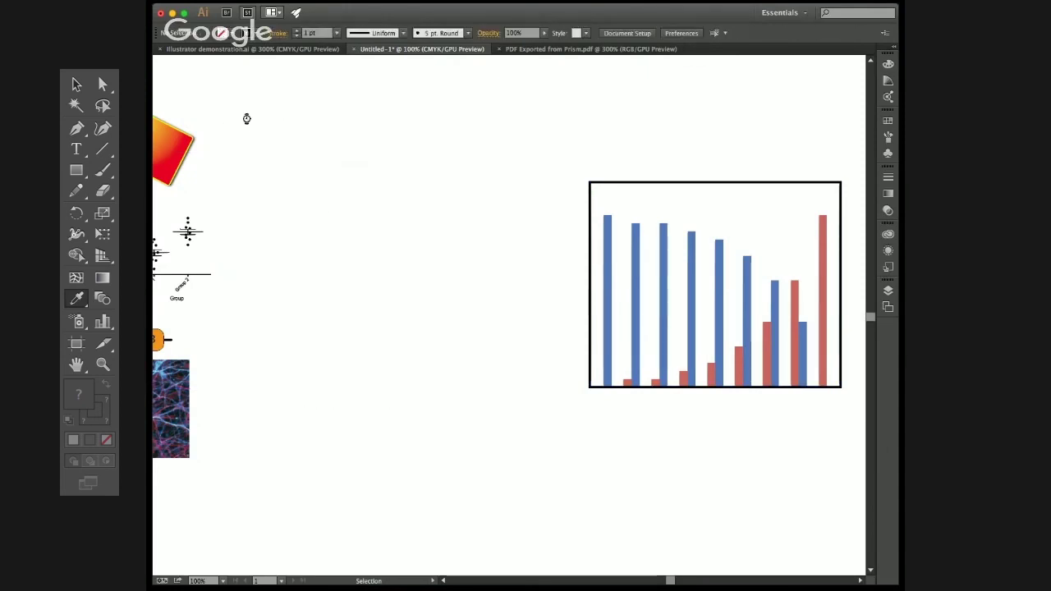
# Step: Stretch the frame and all bars of the bar chart together, first tall and narrow, then into a wide landscape shape
pyautogui.hscroll(5, 301, 205)
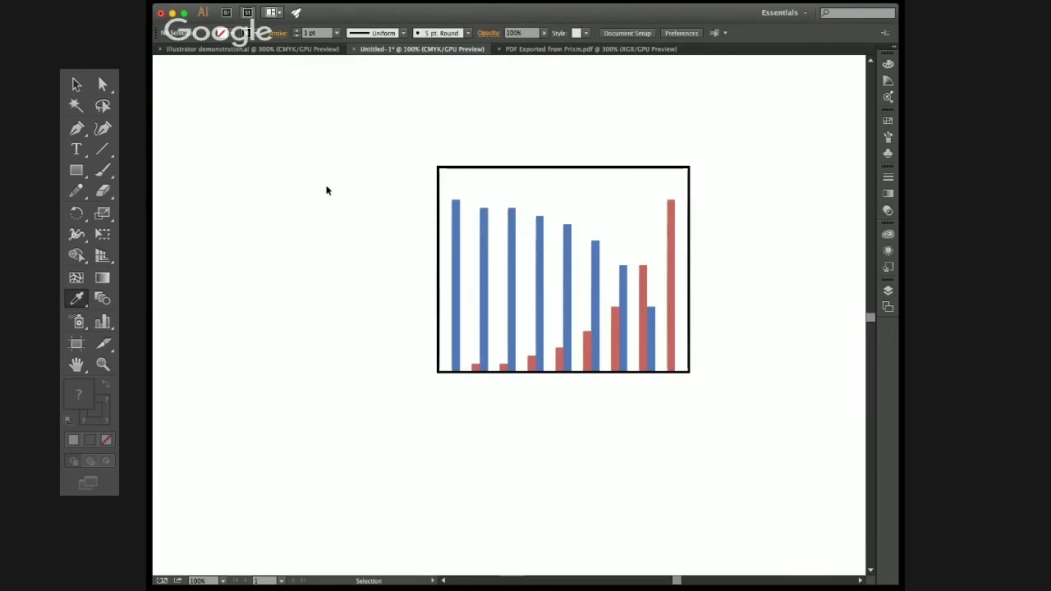
pyautogui.moveTo(405, 137); pyautogui.dragTo(597, 446)
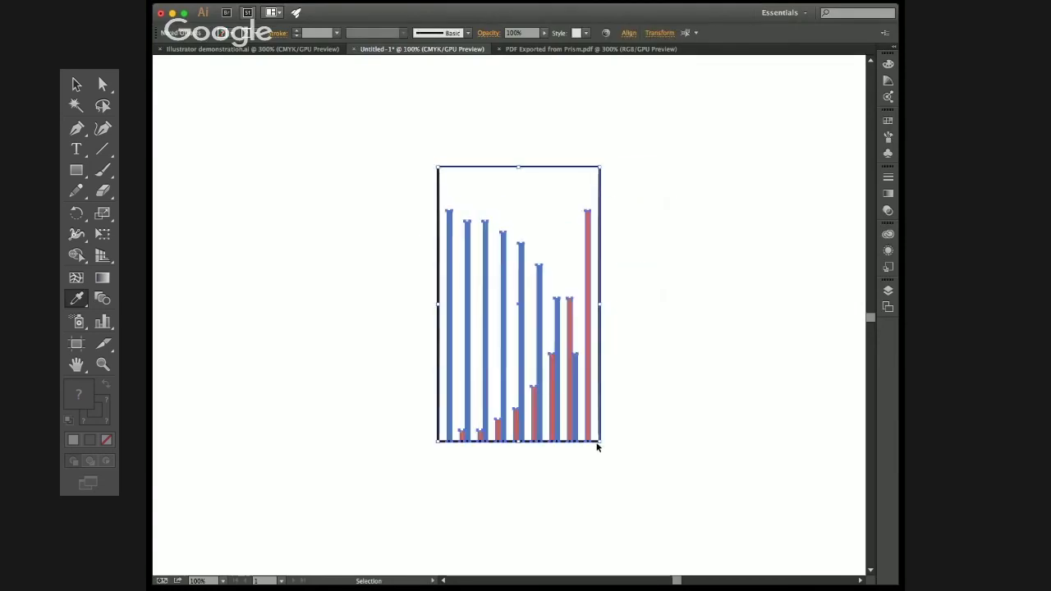
pyautogui.scroll(1, 561, 359)
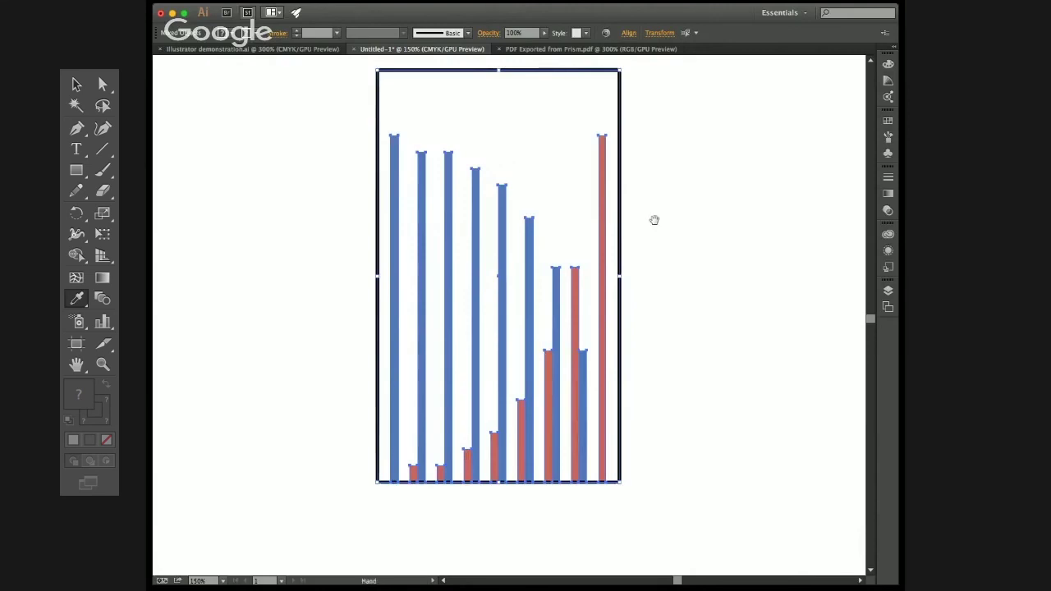
pyautogui.moveTo(655, 220); pyautogui.dragTo(604, 239)
pyautogui.moveTo(567, 89); pyautogui.dragTo(732, 199)
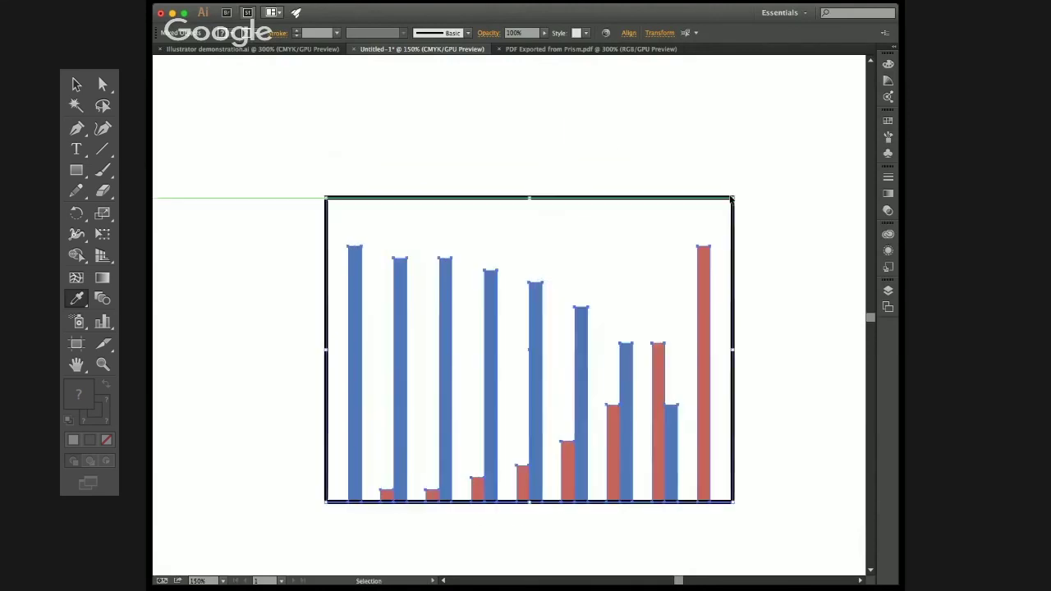
pyautogui.click(608, 144)
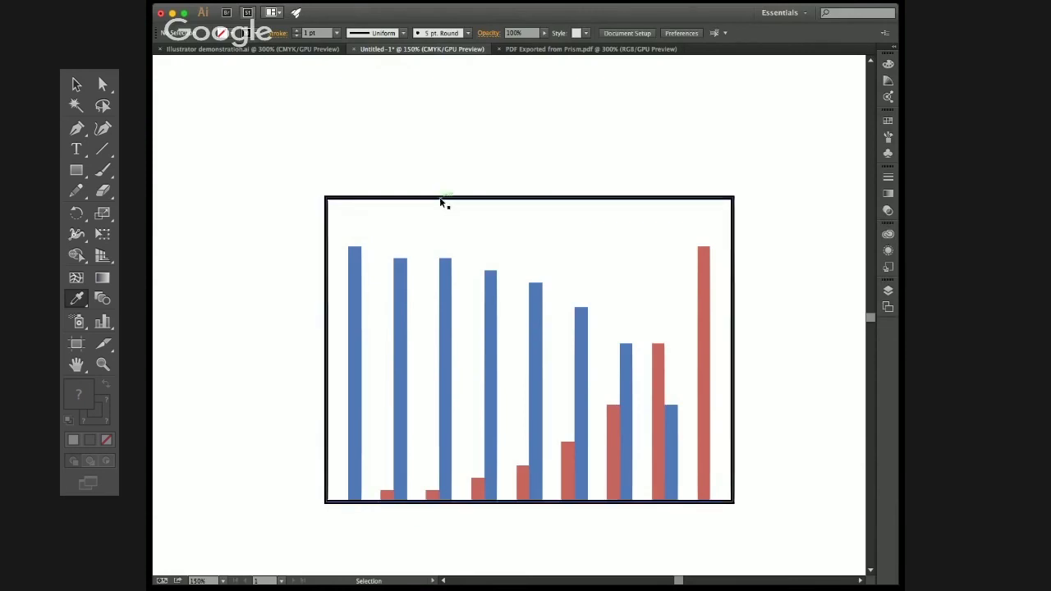
pyautogui.scroll(-3, 456, 244)
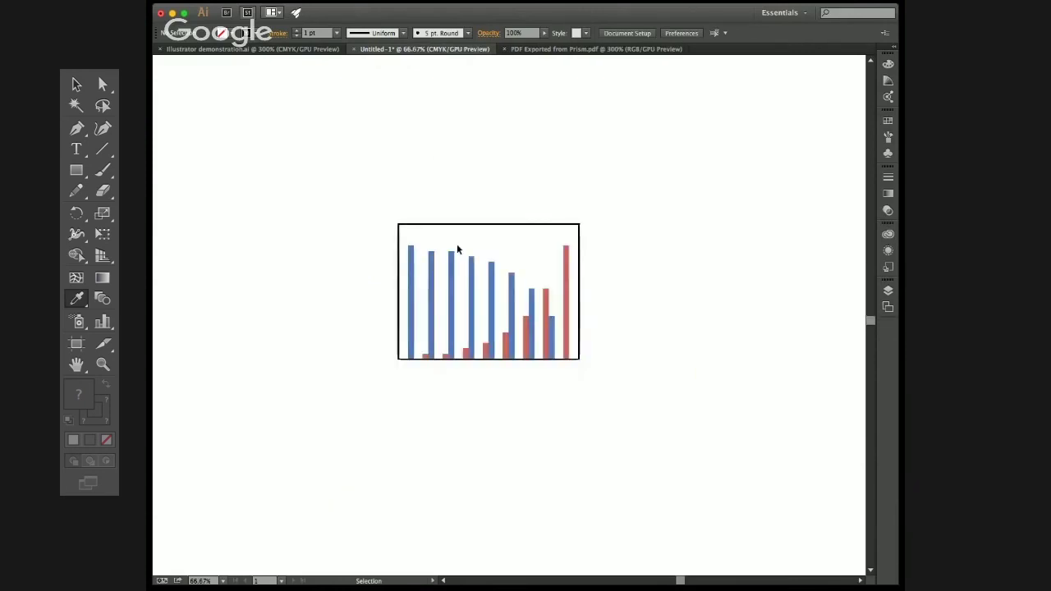
pyautogui.moveTo(342, 230); pyautogui.dragTo(552, 242)
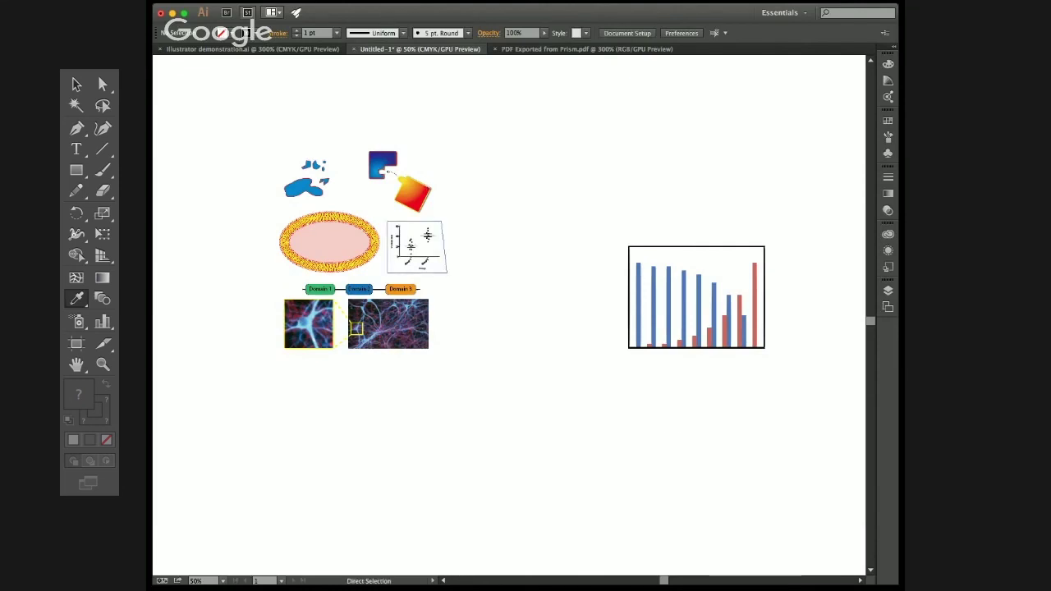
pyautogui.press('super+Tab')
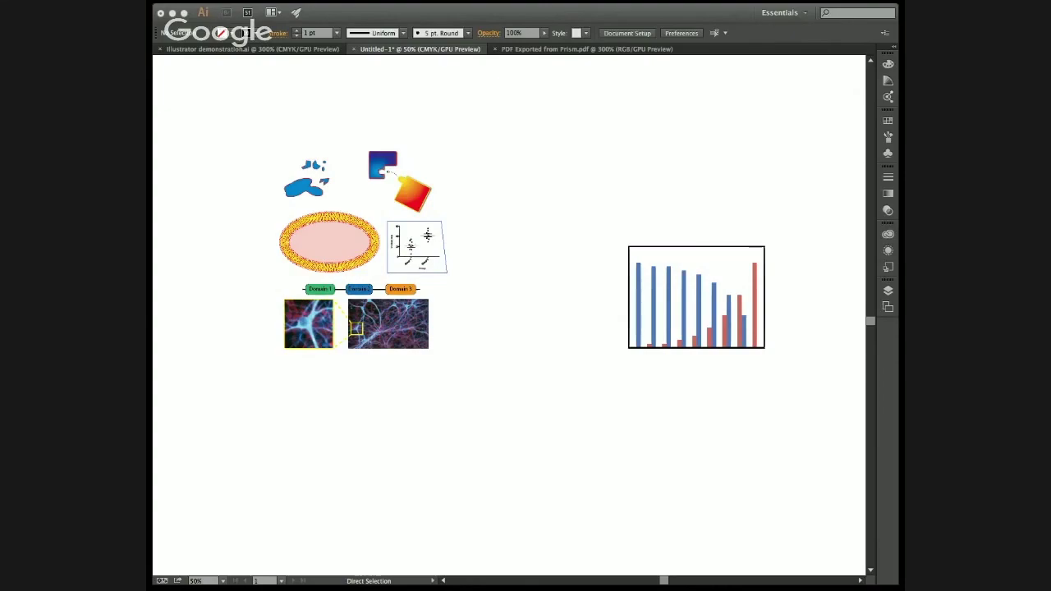